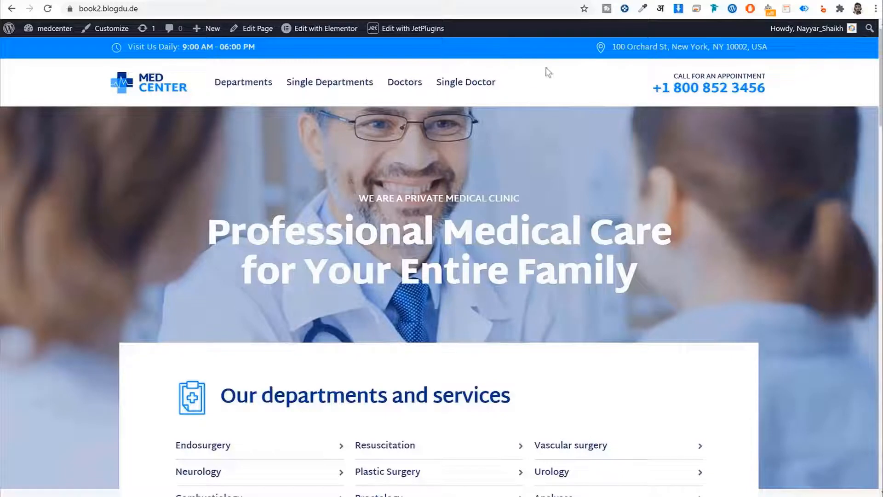
Scroll through the MedCenter home page, reviewing the hero text and medical procedures heading
scroll(711, 167, "down", 3)
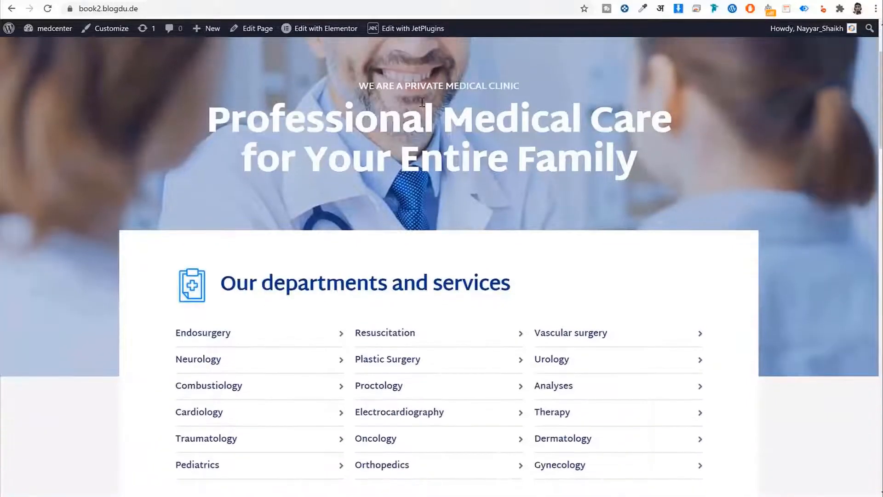
left_click_drag(347, 86, 731, 158)
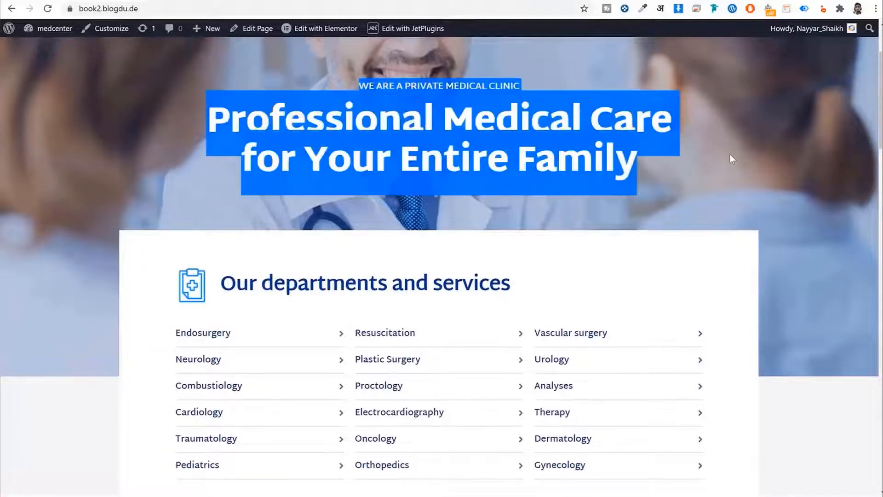
left_click(394, 92)
scroll(611, 168, "down", 4)
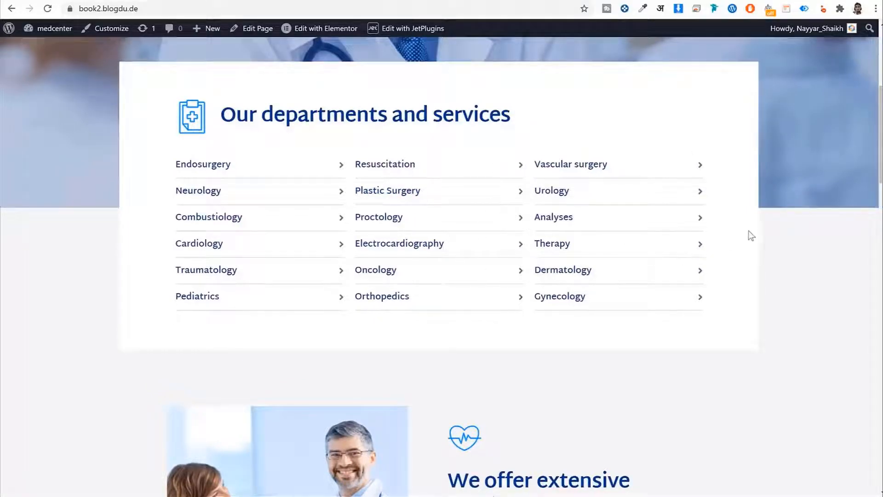
scroll(825, 255, "down", 1)
scroll(824, 254, "down", 7)
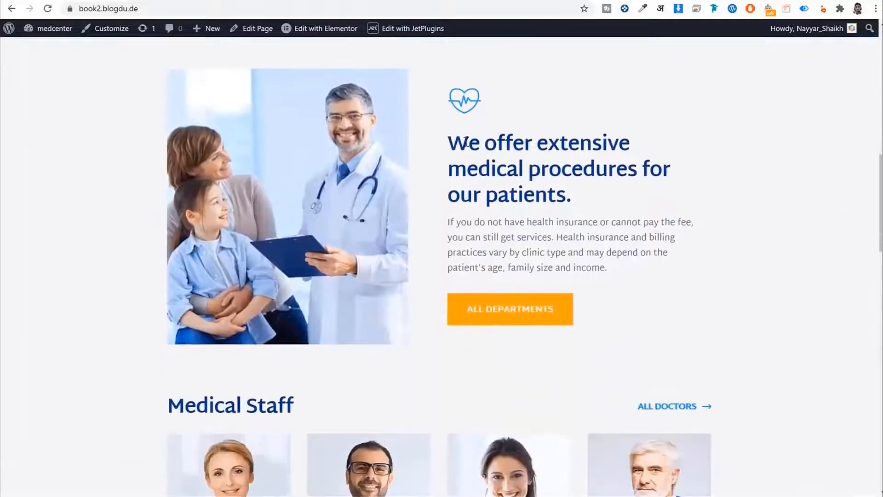
left_click_drag(443, 142, 621, 173)
left_click(622, 180)
scroll(598, 202, "down", 1)
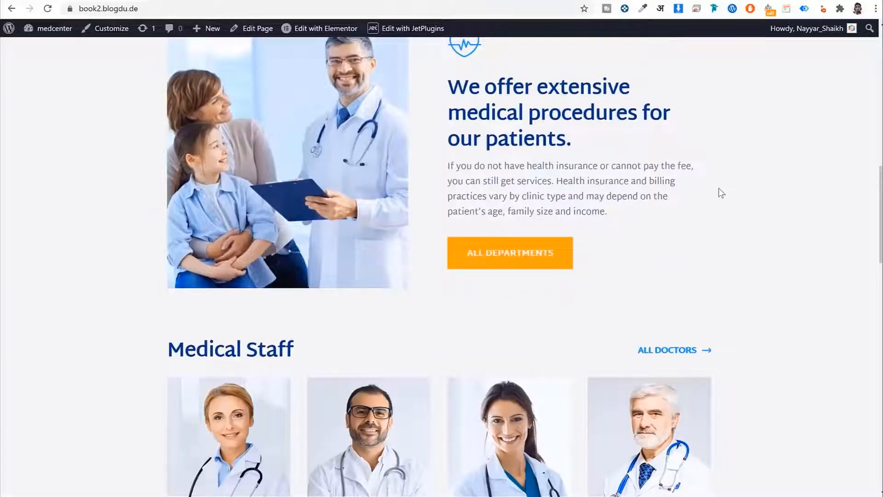
scroll(721, 221, "down", 5)
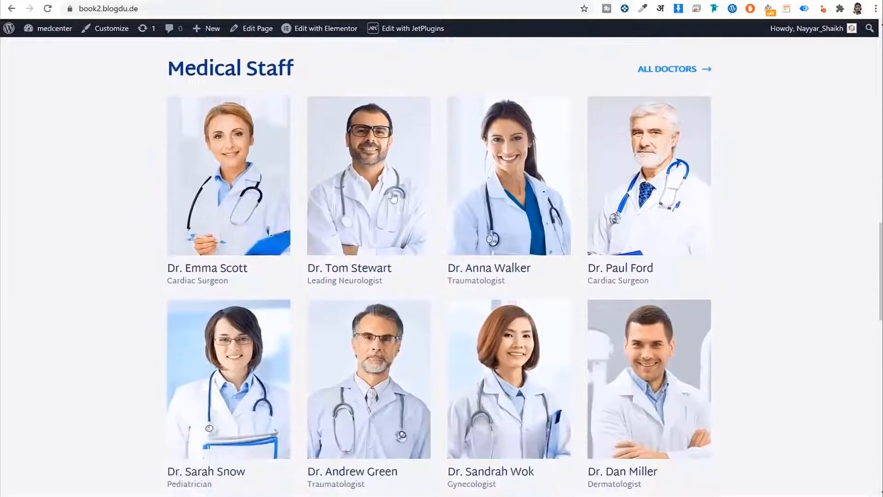
scroll(782, 187, "down", 5)
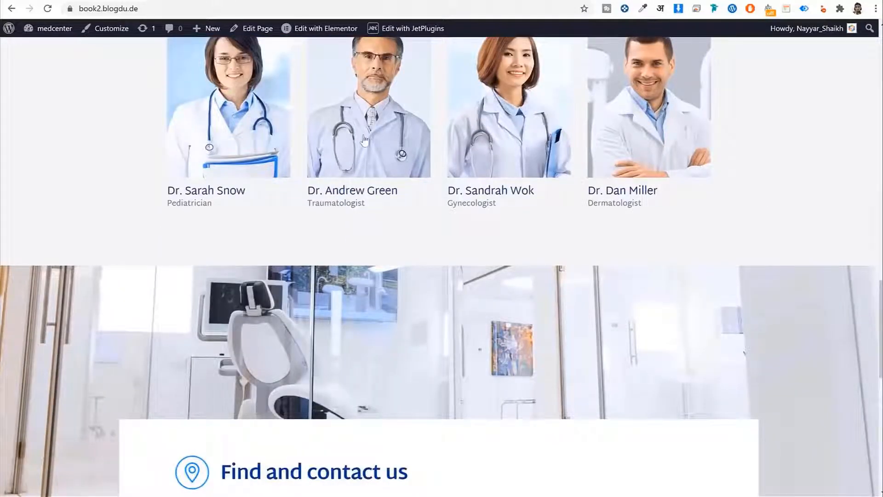
scroll(763, 192, "down", 4)
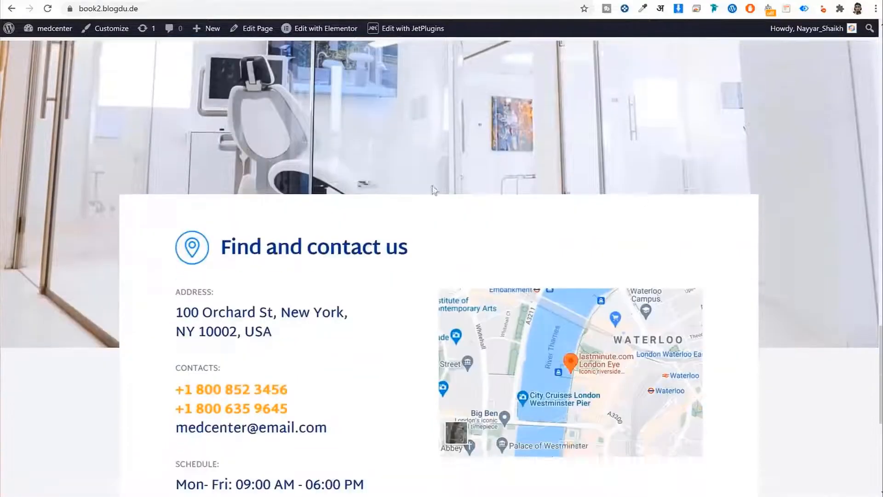
scroll(753, 199, "down", 2)
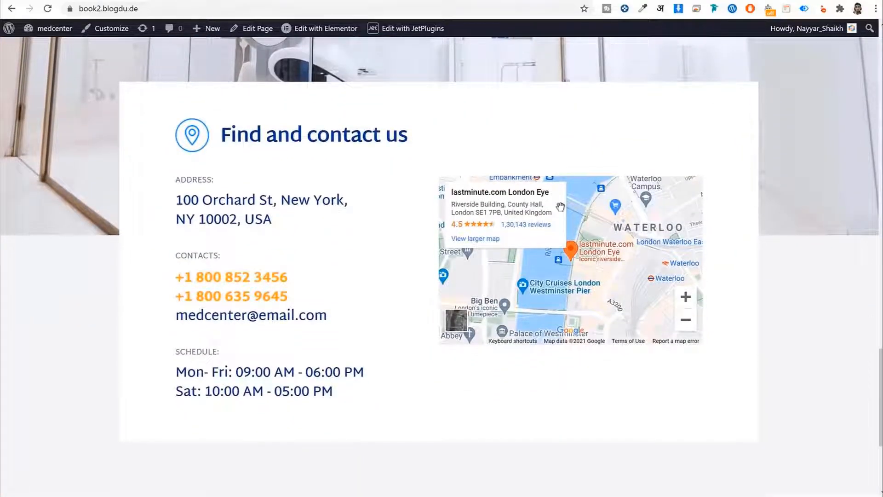
scroll(781, 286, "down", 4)
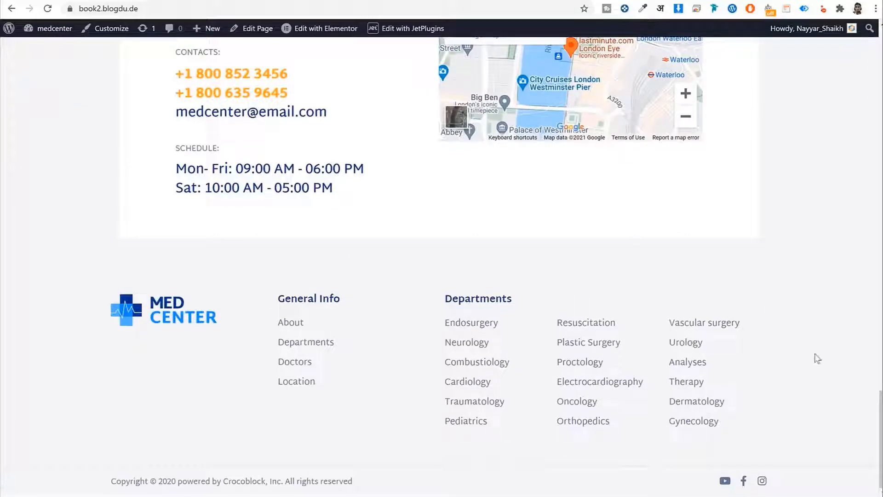
scroll(819, 328, "up", 2)
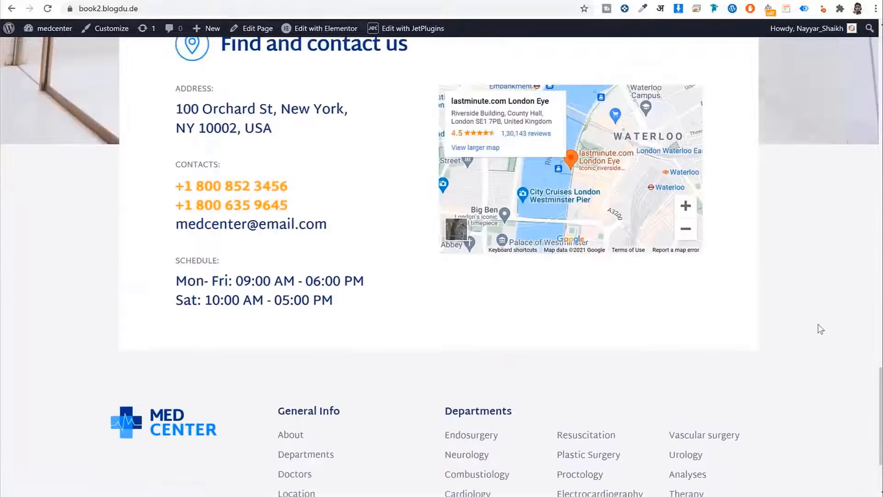
scroll(819, 327, "down", 2)
scroll(814, 325, "up", 15)
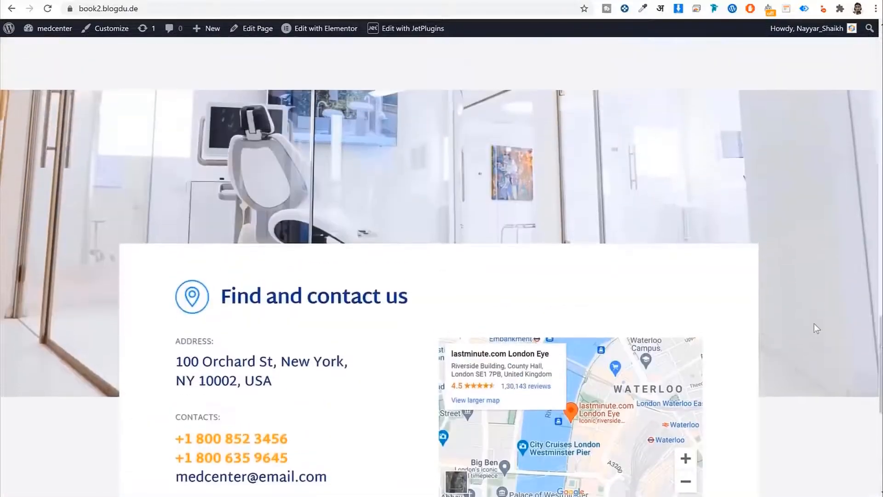
scroll(817, 328, "up", 10)
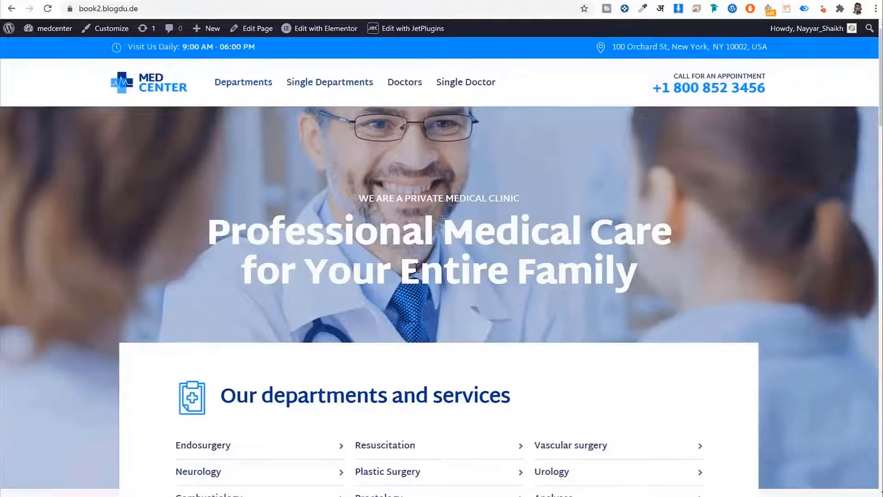
scroll(414, 266, "down", 4)
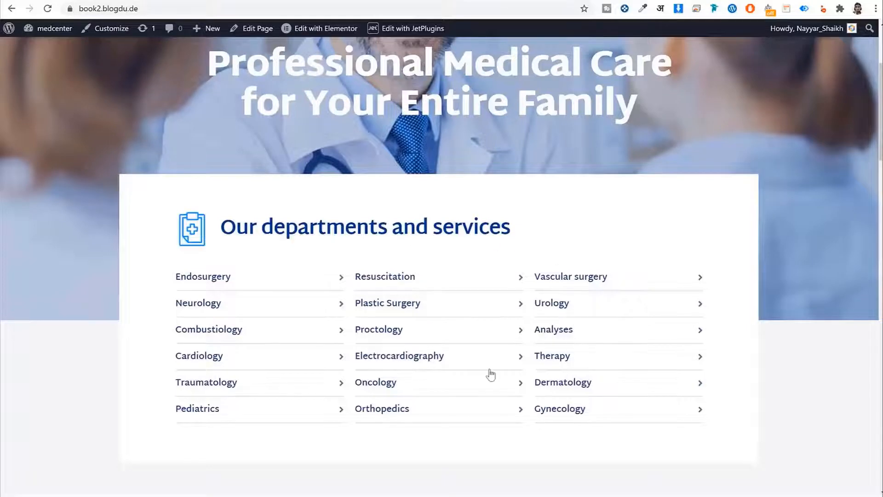
scroll(488, 373, "up", 4)
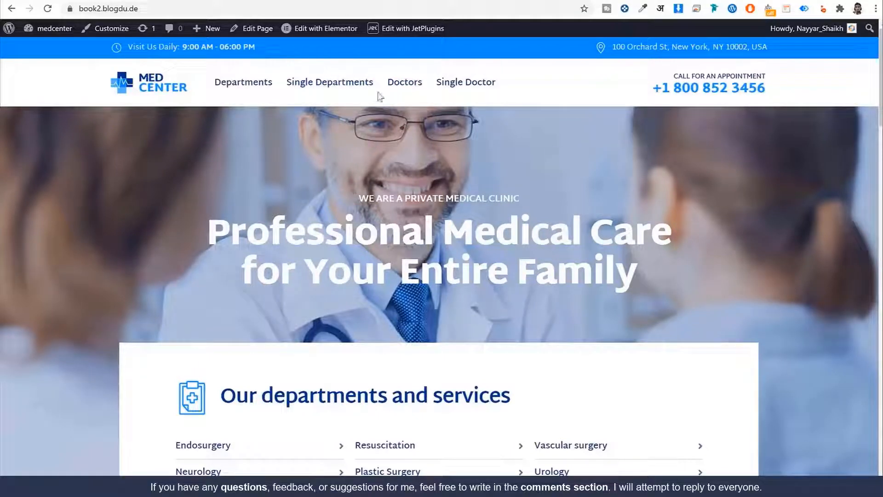
Go to the Departments page and open the Plastic Surgery department card
left_click(249, 87)
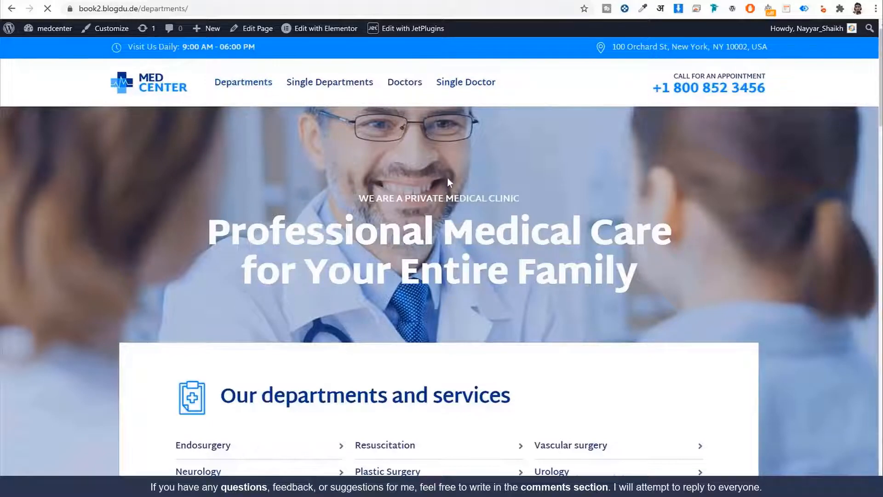
scroll(778, 249, "down", 4)
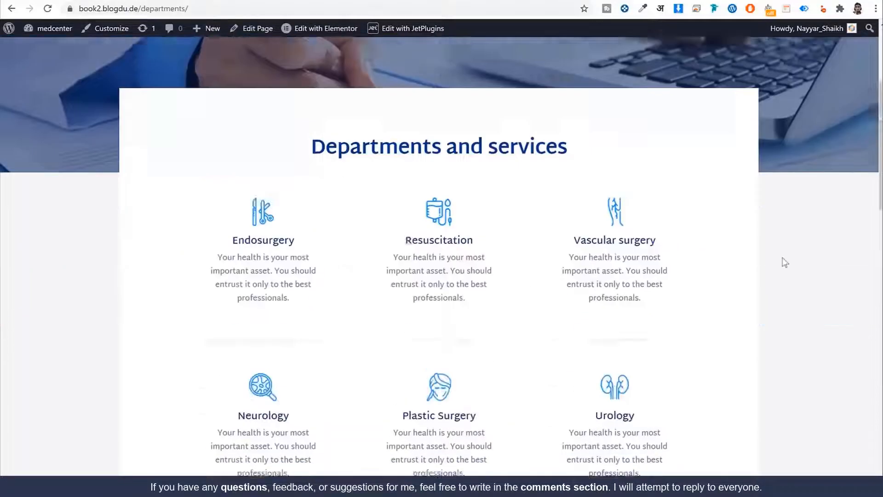
scroll(762, 262, "down", 4)
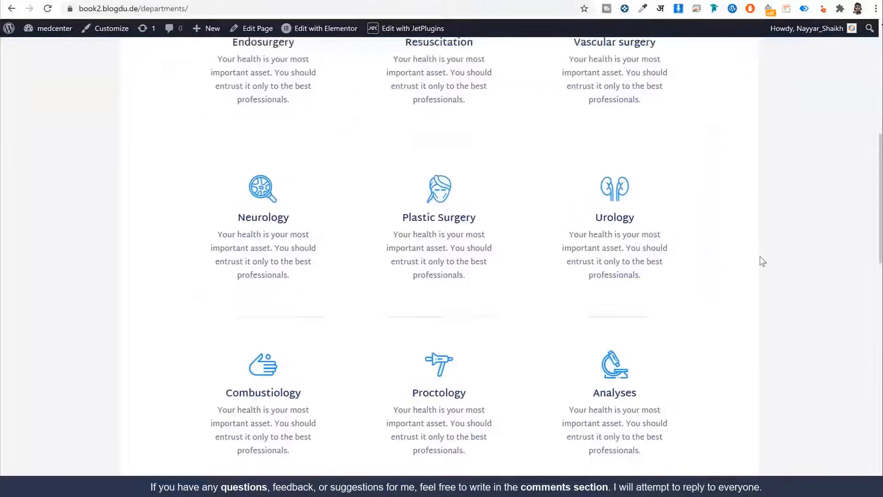
scroll(761, 263, "down", 15)
scroll(762, 283, "up", 7)
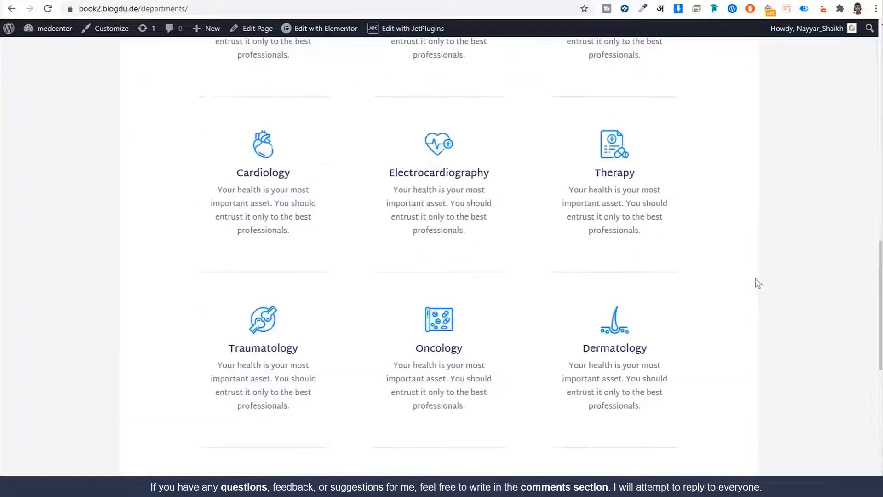
scroll(758, 283, "up", 16)
scroll(401, 281, "down", 3)
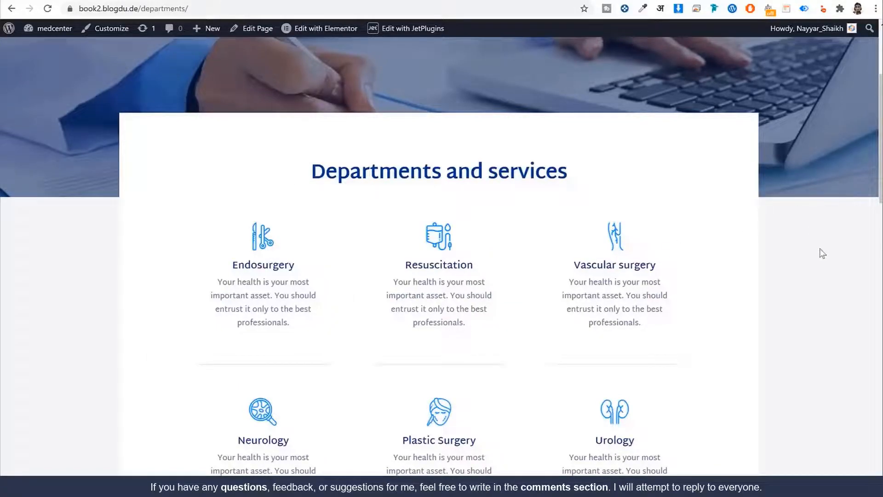
scroll(821, 270, "down", 10)
scroll(822, 270, "up", 10)
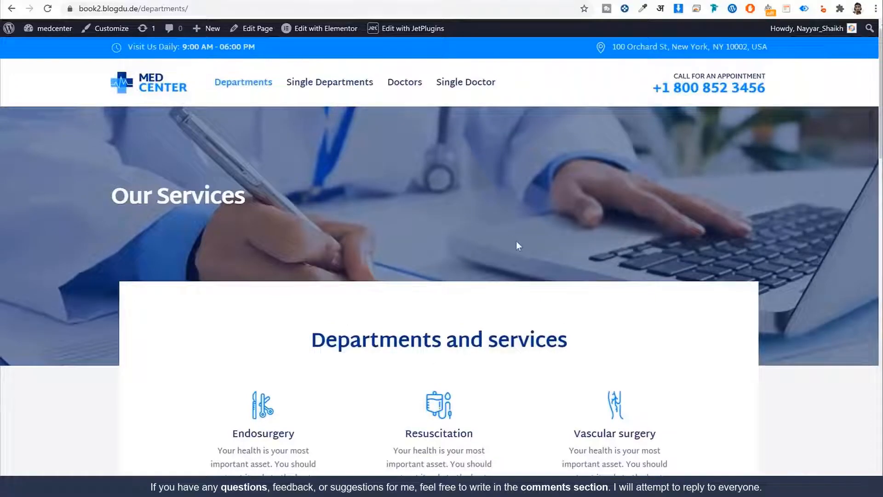
scroll(519, 244, "down", 7)
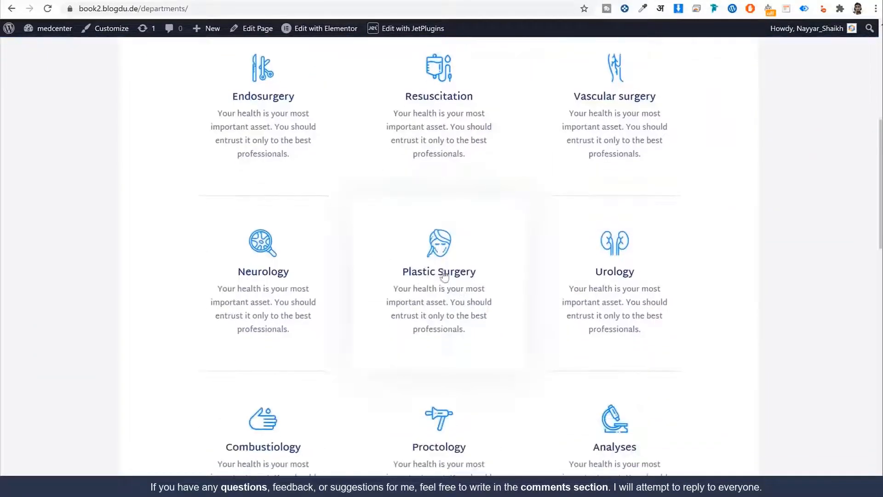
left_click(461, 271)
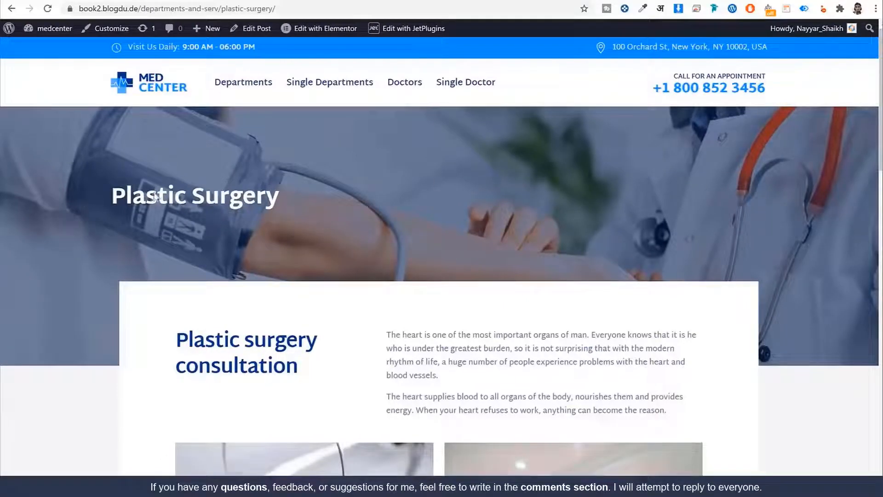
Read through the Plastic surgery consultation heading, description and image captions
left_click_drag(155, 196, 286, 194)
left_click(371, 223)
scroll(371, 222, "down", 2)
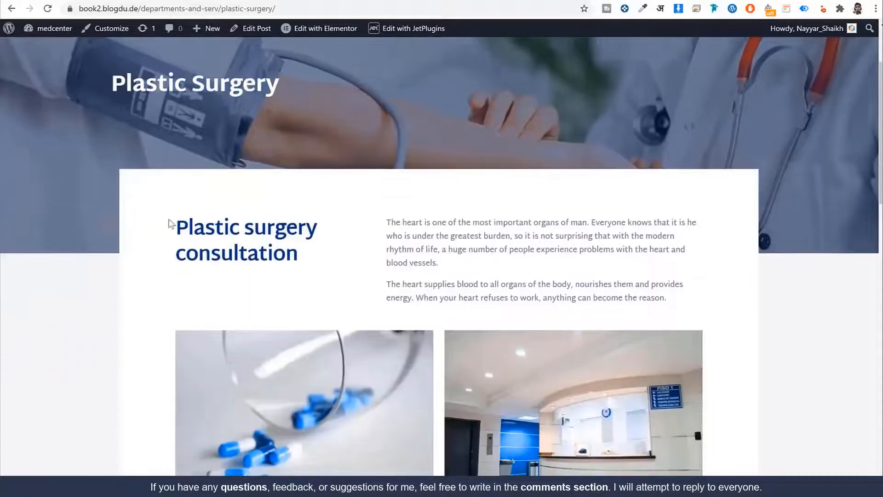
left_click_drag(169, 223, 299, 257)
left_click(410, 227)
left_click_drag(380, 217, 665, 301)
left_click(706, 301)
scroll(707, 301, "down", 4)
scroll(361, 274, "down", 2)
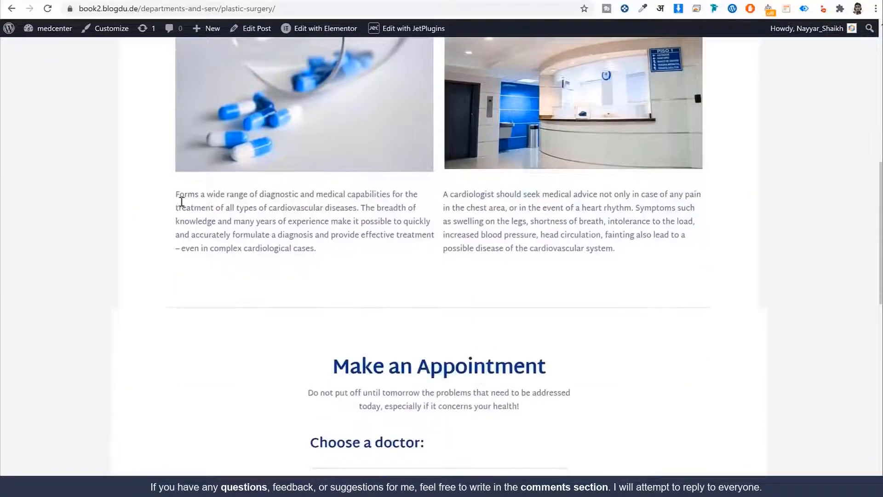
left_click_drag(181, 201, 536, 232)
left_click(548, 244)
scroll(741, 310, "down", 5)
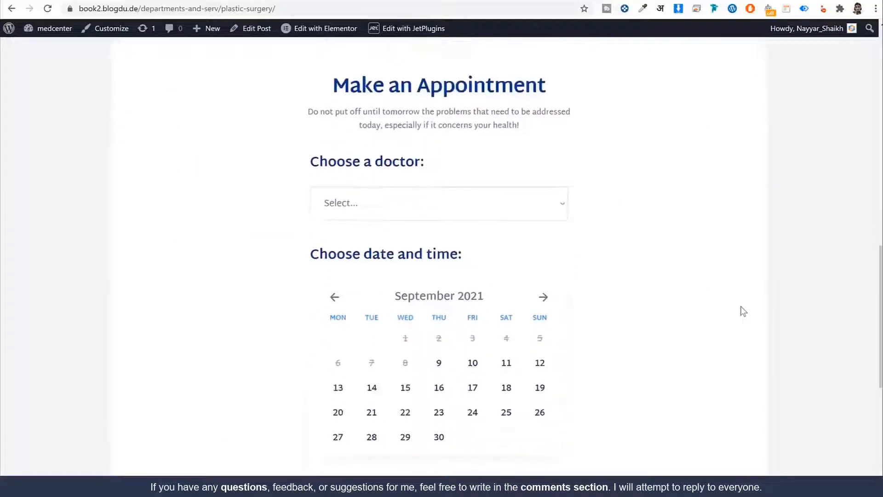
scroll(740, 310, "down", 1)
scroll(741, 310, "up", 1)
scroll(654, 276, "up", 10)
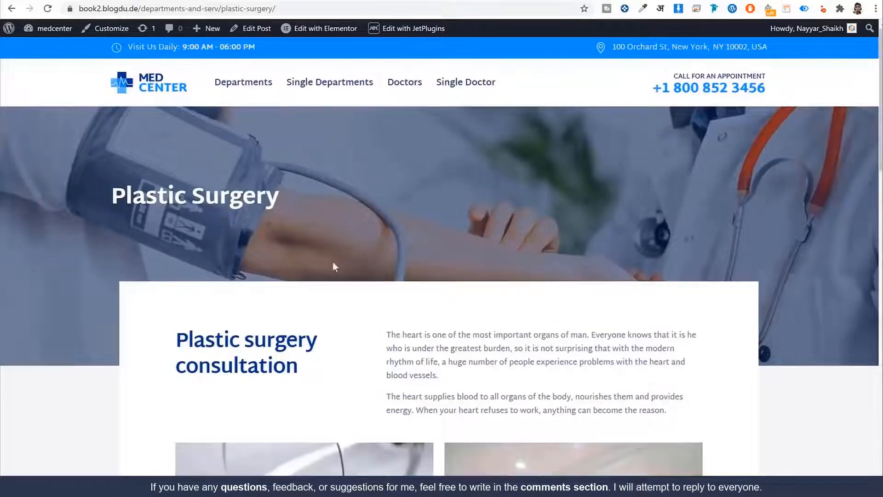
scroll(334, 267, "down", 10)
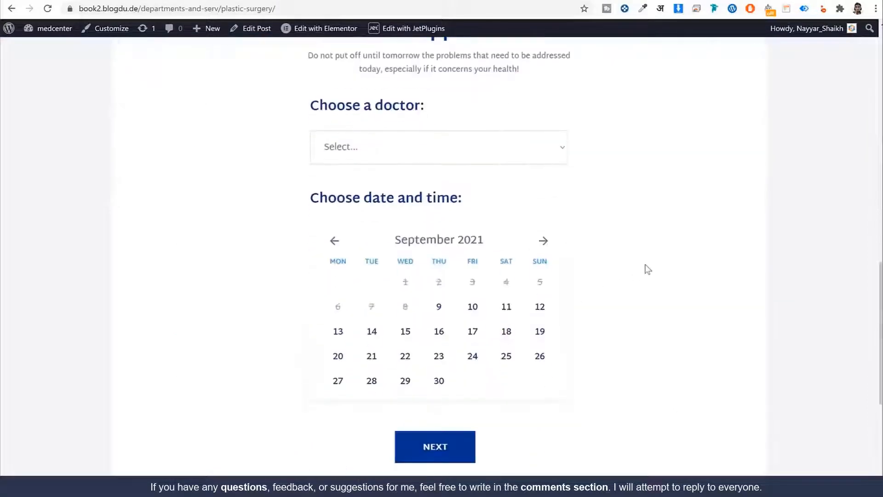
Pick the first doctor, then book September 16 in the 12:30–13:00 slot
left_click(518, 158)
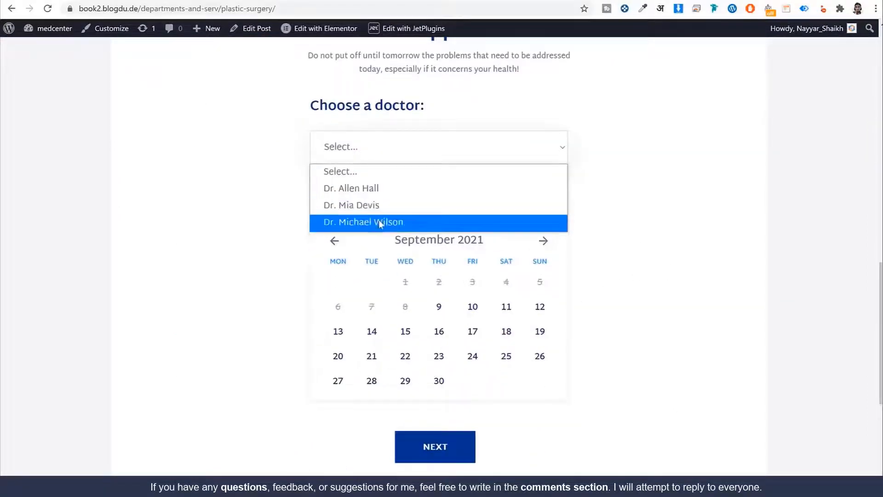
left_click(368, 189)
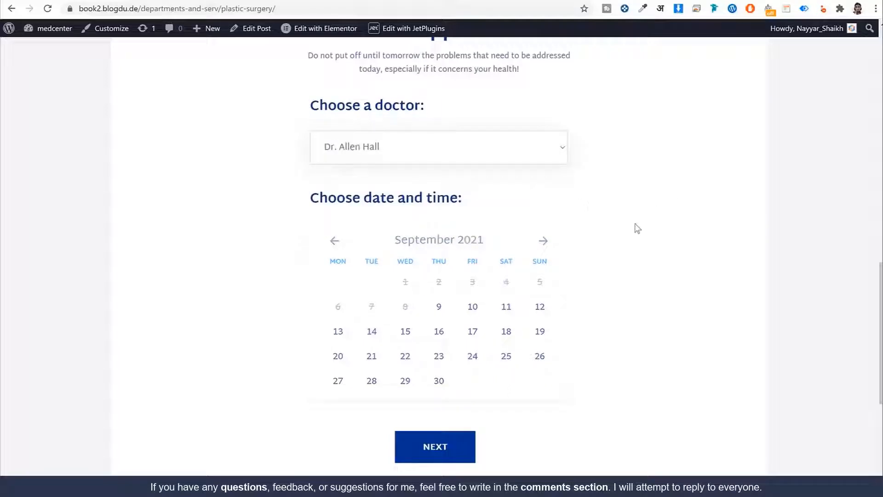
scroll(648, 242, "down", 1)
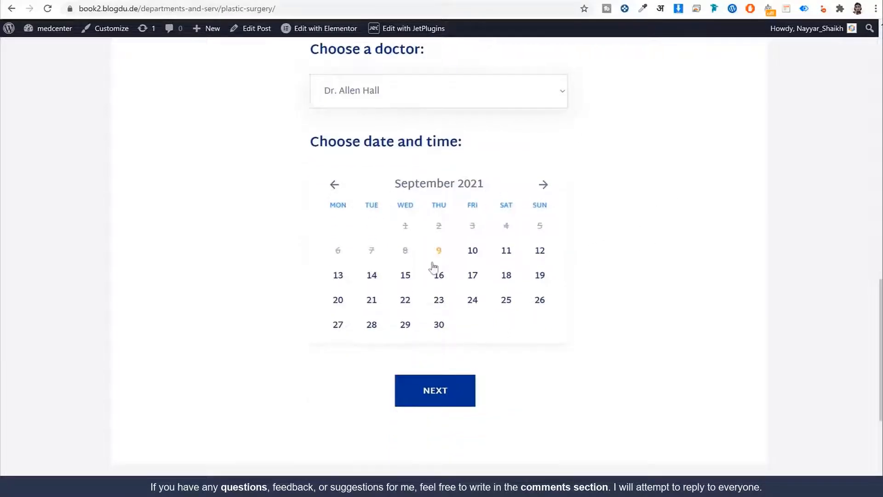
left_click(478, 276)
scroll(528, 285, "down", 2)
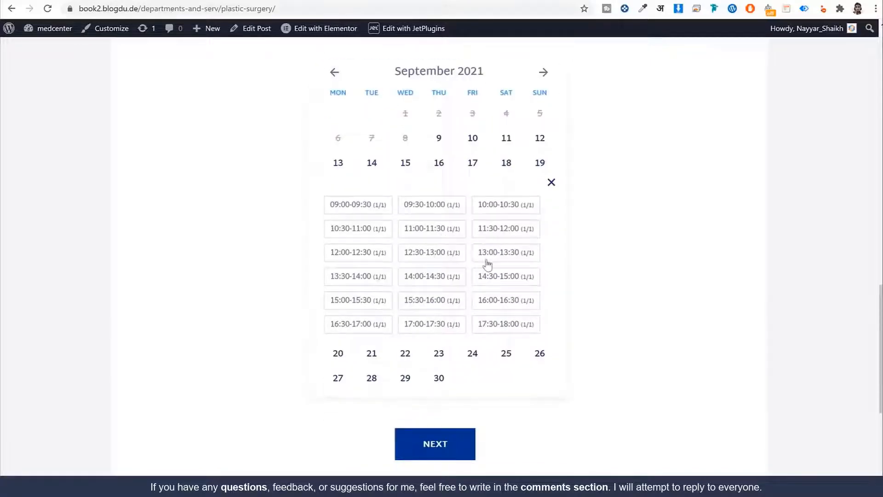
left_click(437, 256)
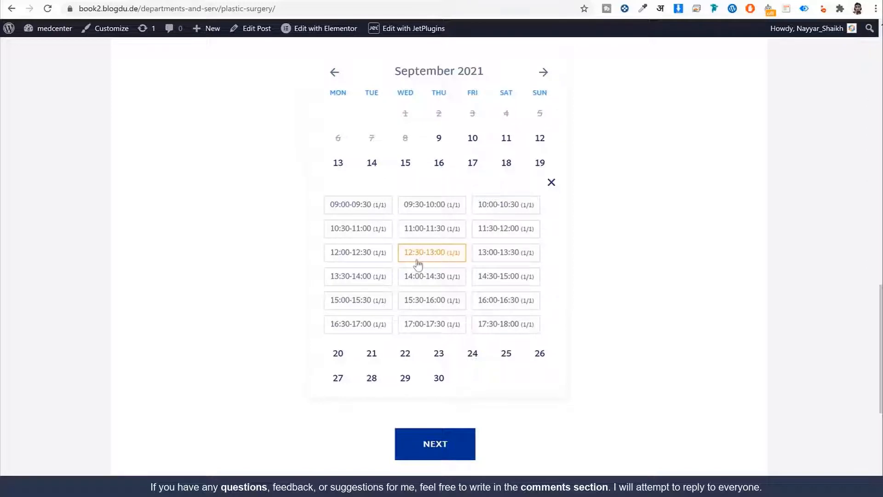
Continue to the contact step, enter the patient's name, and submit the appointment request
left_click(453, 434)
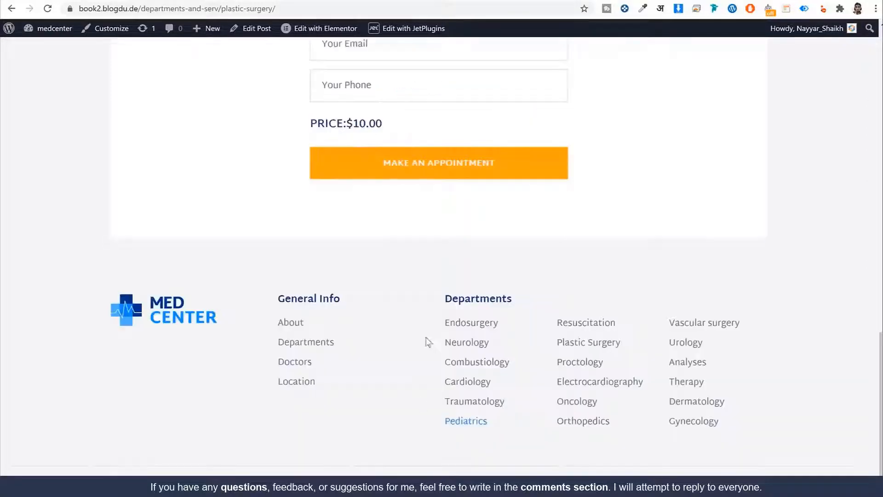
left_click(400, 173)
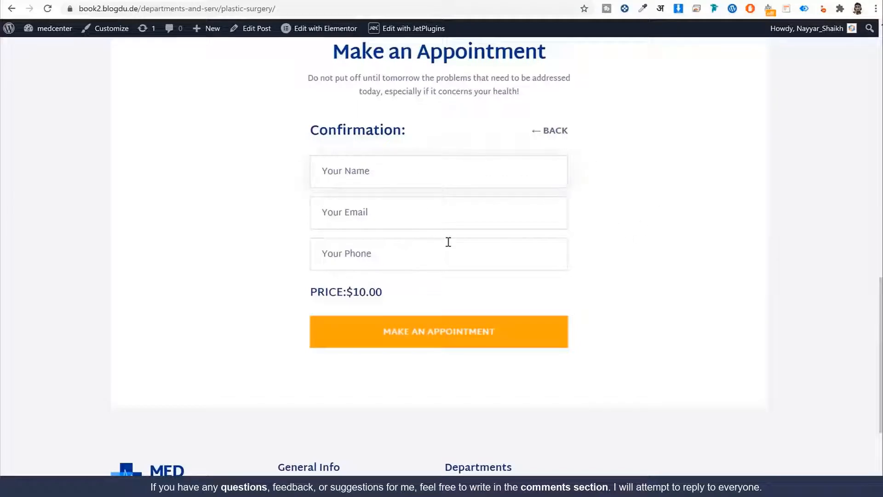
type("John Doe")
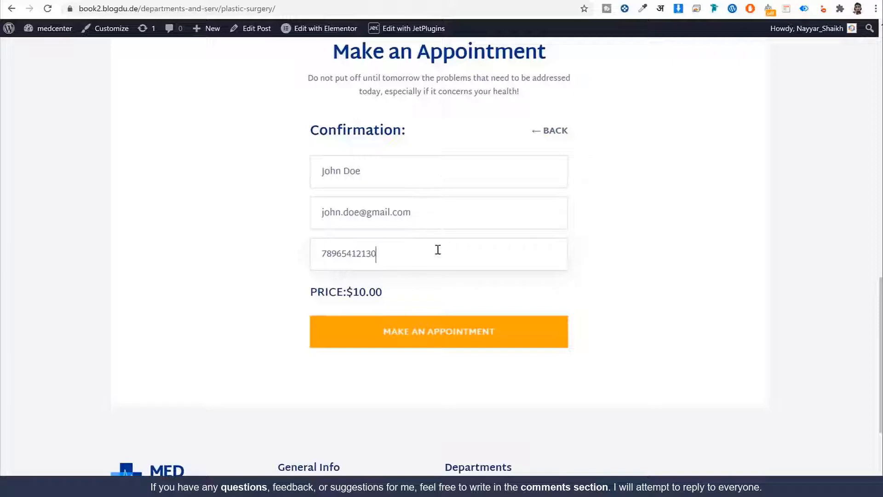
left_click(488, 341)
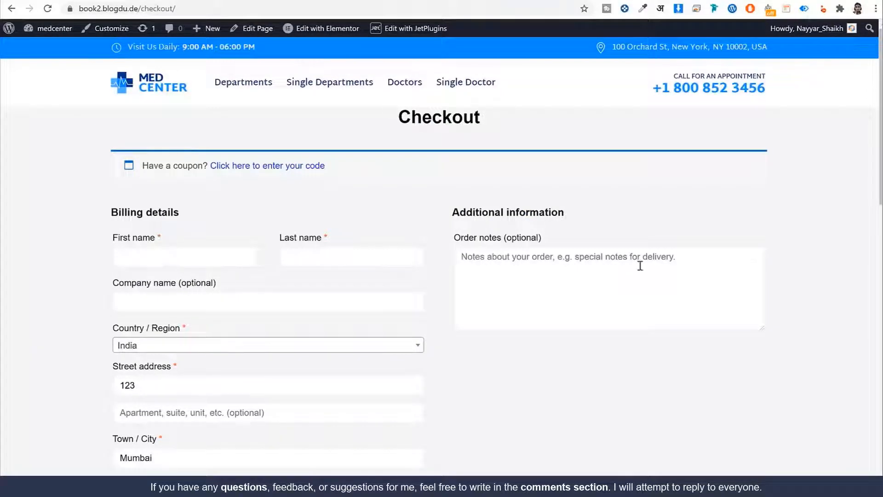
Select PayPal instead of Razorpay as the payment method under Your order
scroll(546, 209, "down", 12)
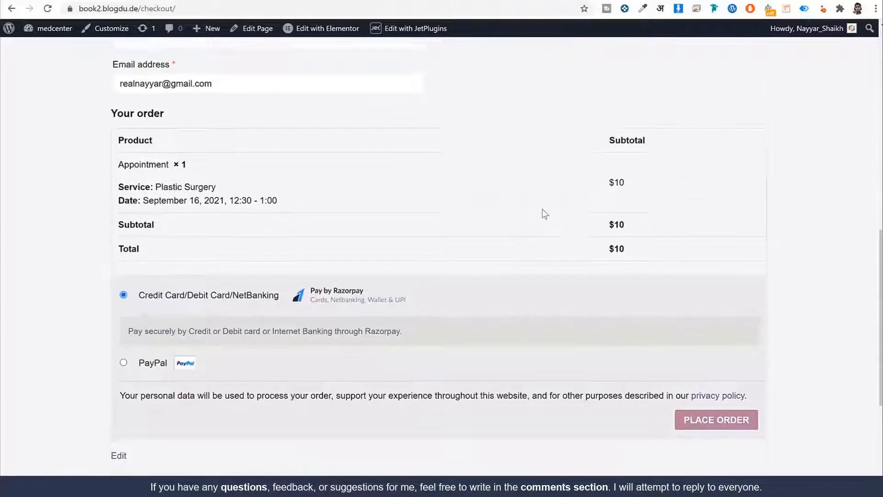
left_click(124, 349)
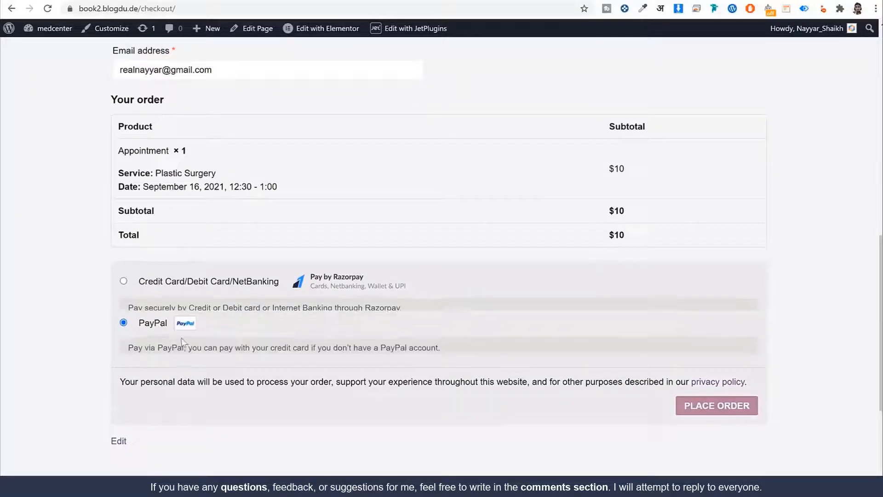
scroll(392, 294, "up", 14)
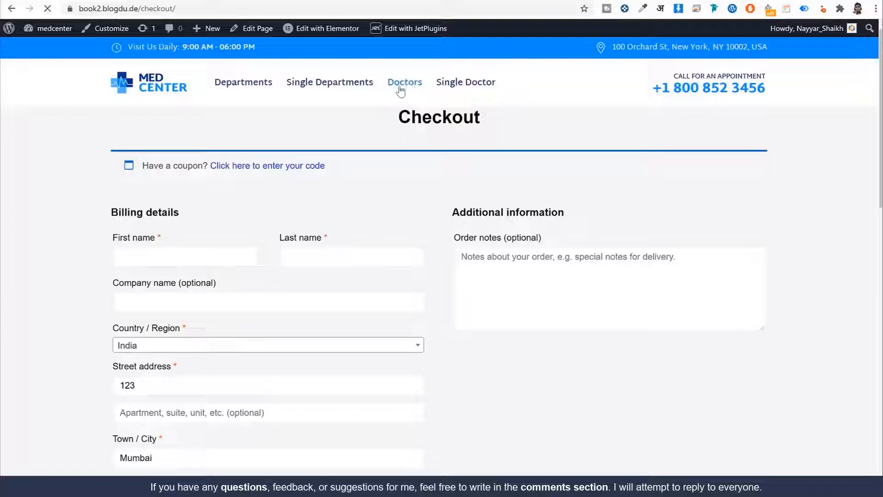
scroll(639, 283, "down", 15)
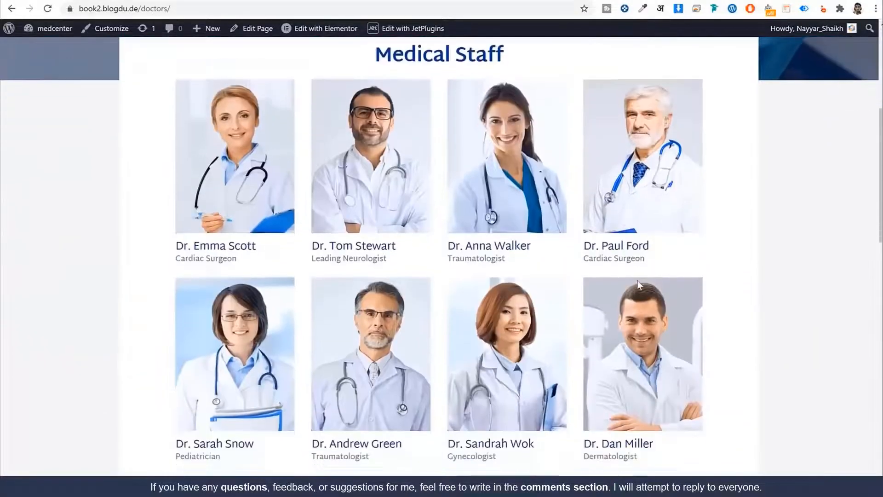
scroll(640, 298, "up", 15)
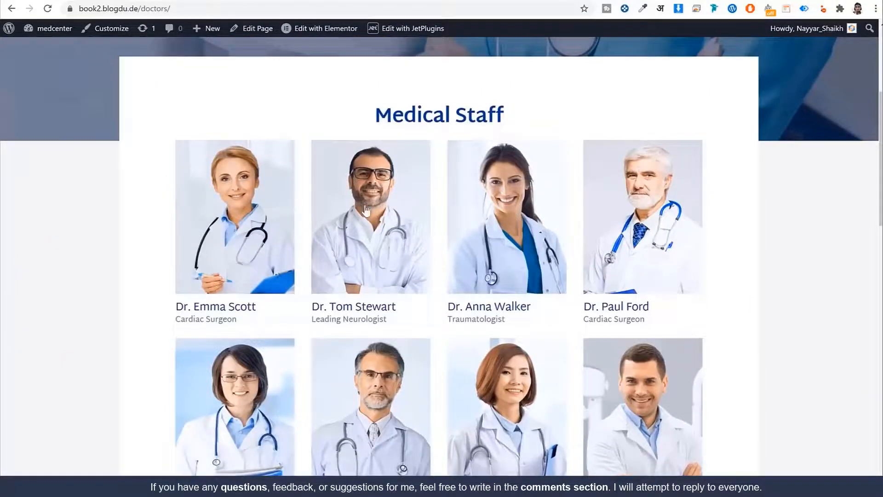
left_click(366, 211)
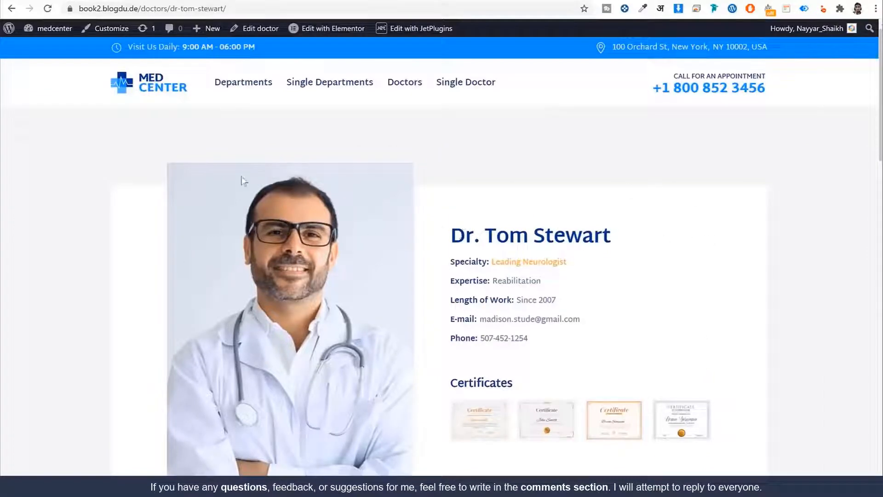
left_click_drag(455, 235, 688, 247)
left_click(688, 247)
Tick Resuscitation as the service in the doctor's booking form
scroll(516, 333, "down", 10)
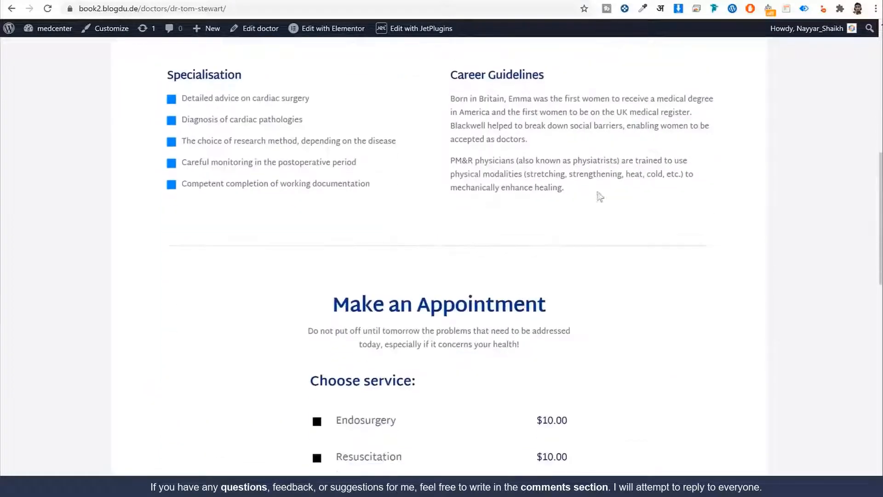
scroll(704, 262, "down", 7)
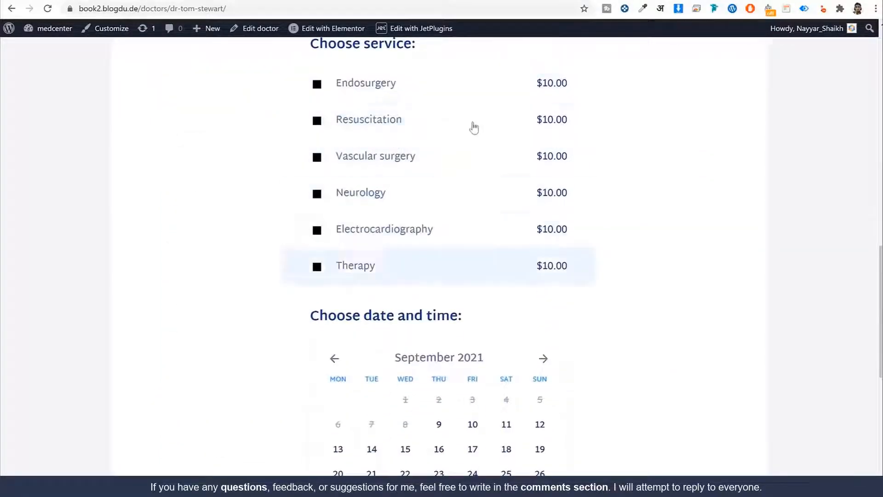
scroll(483, 237, "up", 1)
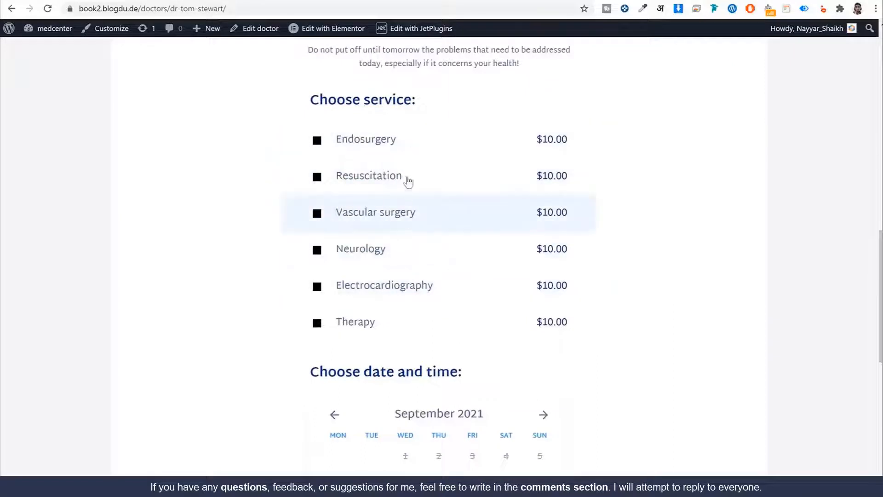
left_click(380, 177)
scroll(473, 223, "down", 3)
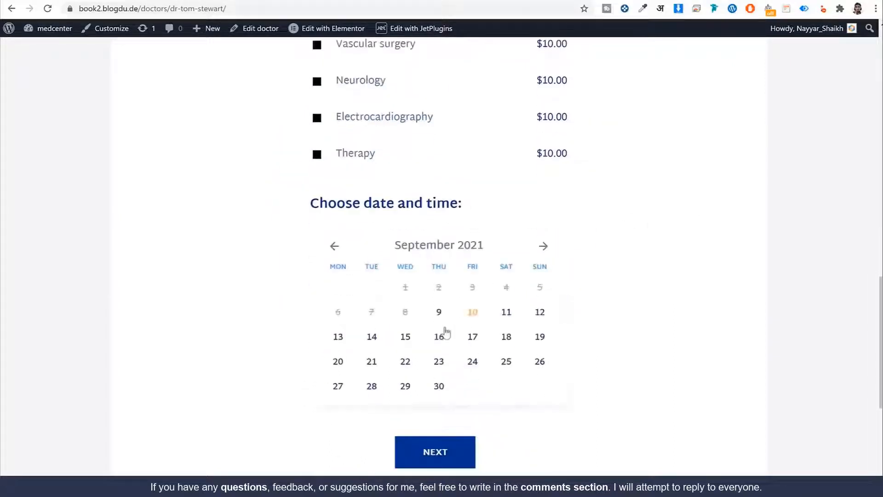
scroll(593, 322, "up", 10)
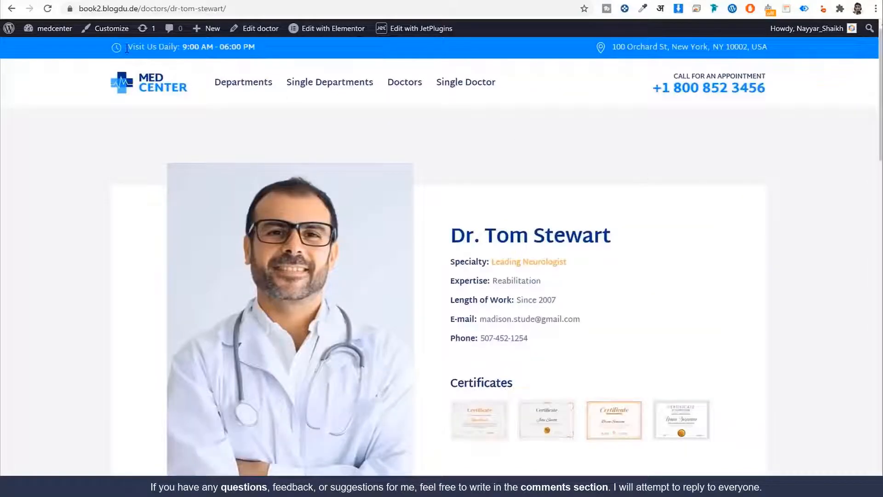
scroll(696, 361, "down", 7)
scroll(696, 361, "up", 7)
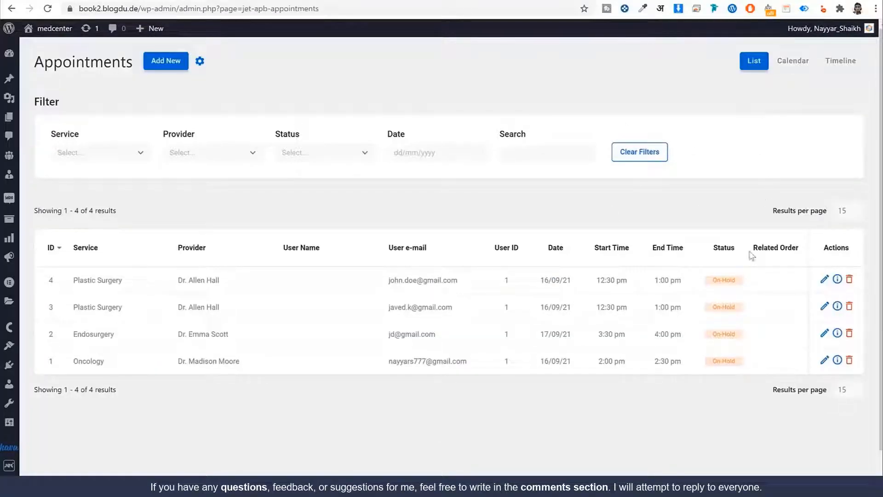
Inspect appointment 4's service, provider and customer e-mail, then open and close its details
scroll(216, 263, "down", 1)
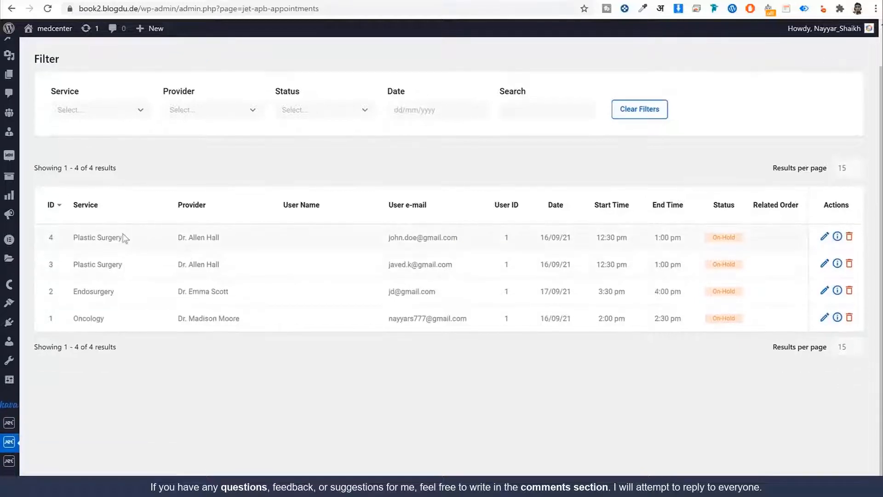
left_click_drag(123, 236, 70, 237)
left_click_drag(219, 237, 175, 237)
scroll(444, 240, "up", 1)
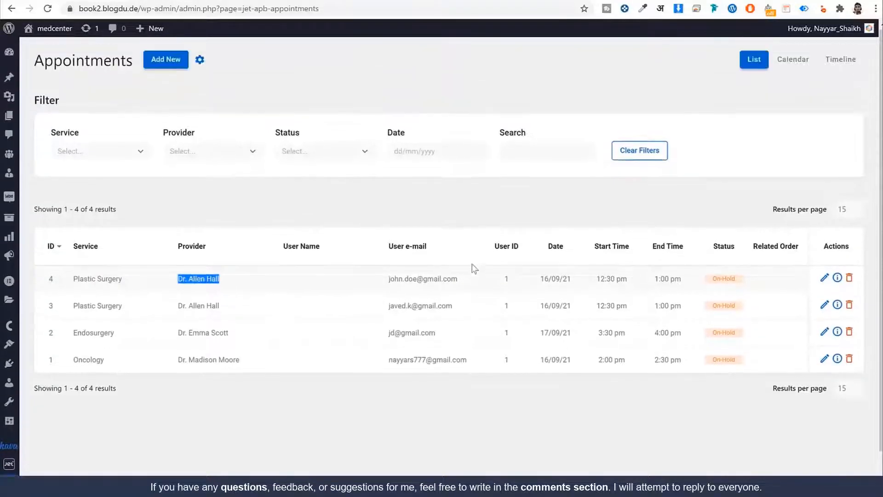
left_click_drag(459, 280, 379, 283)
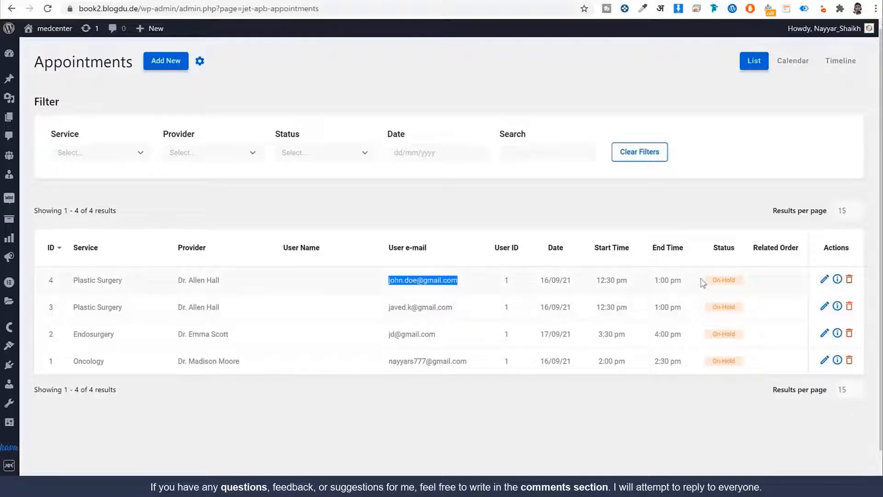
left_click(837, 280)
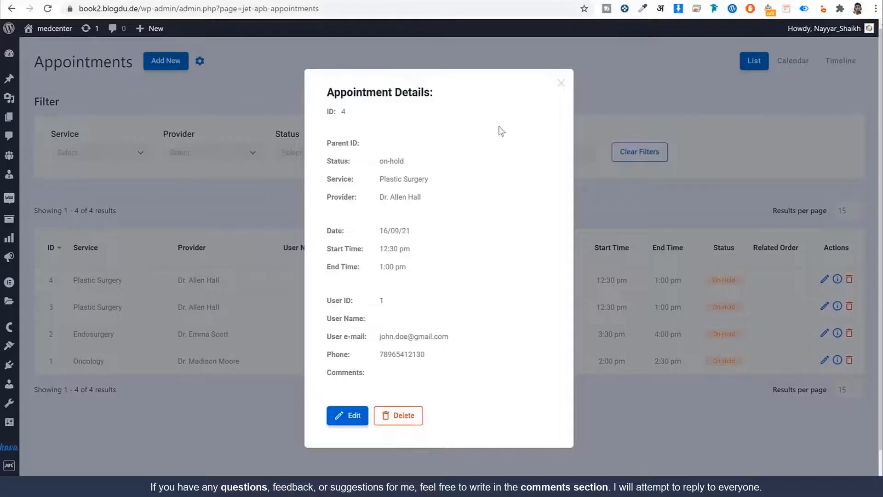
left_click(561, 84)
Show the appointments in the monthly Calendar view for September 2021
left_click(792, 69)
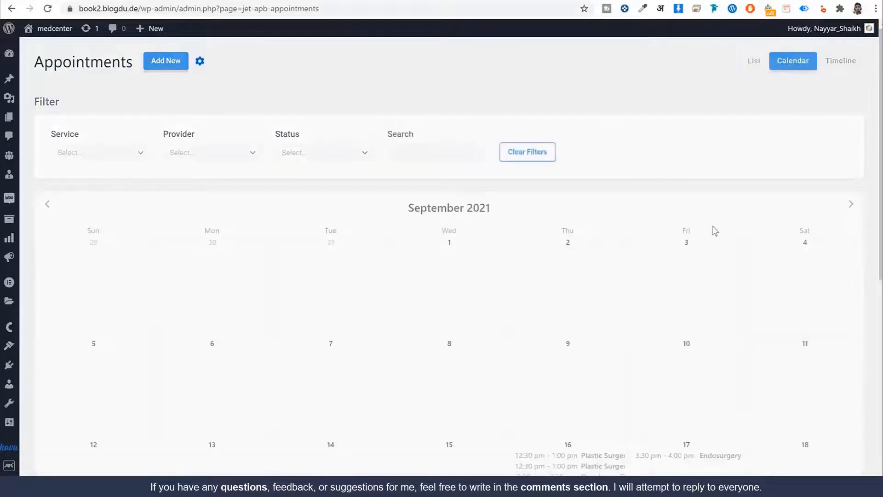
scroll(680, 260, "down", 4)
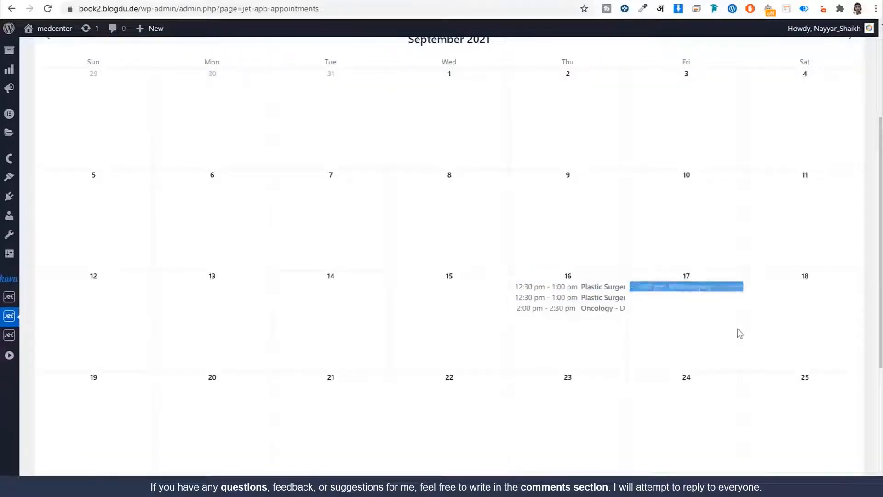
scroll(739, 332, "down", 5)
scroll(667, 322, "up", 9)
scroll(617, 382, "down", 4)
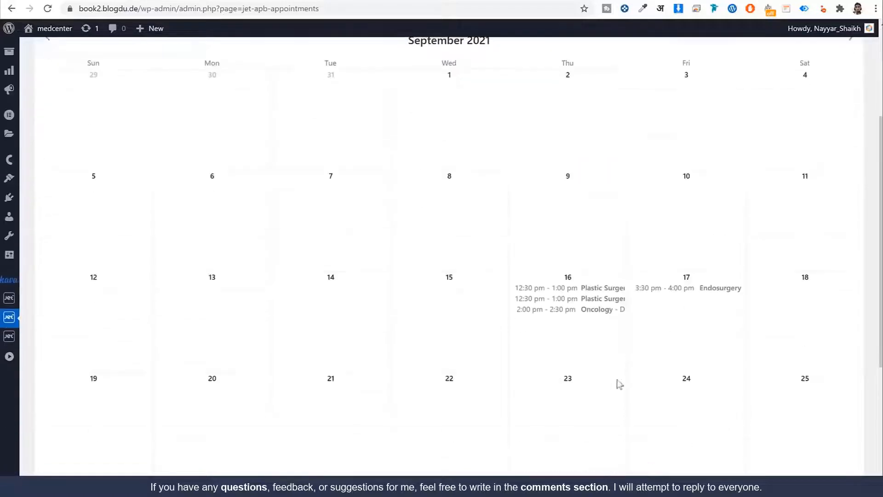
scroll(799, 146, "up", 4)
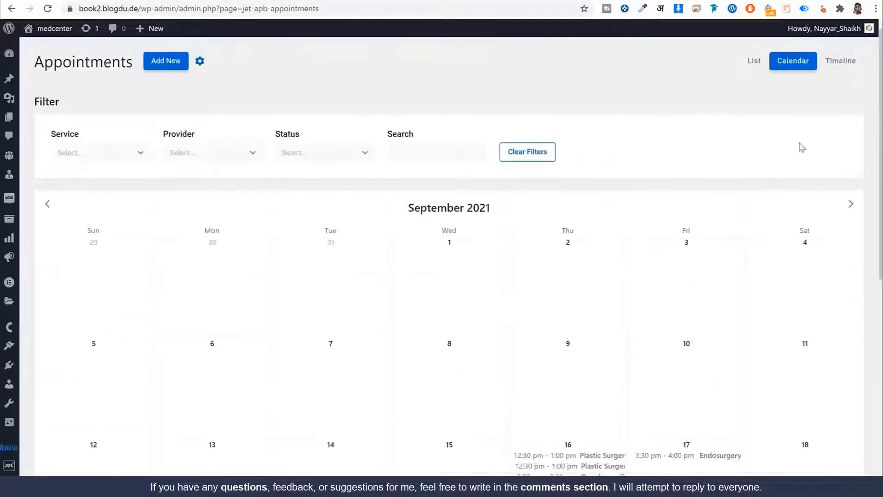
Switch to the Timeline view by service and expand the admin sidebar
left_click(842, 64)
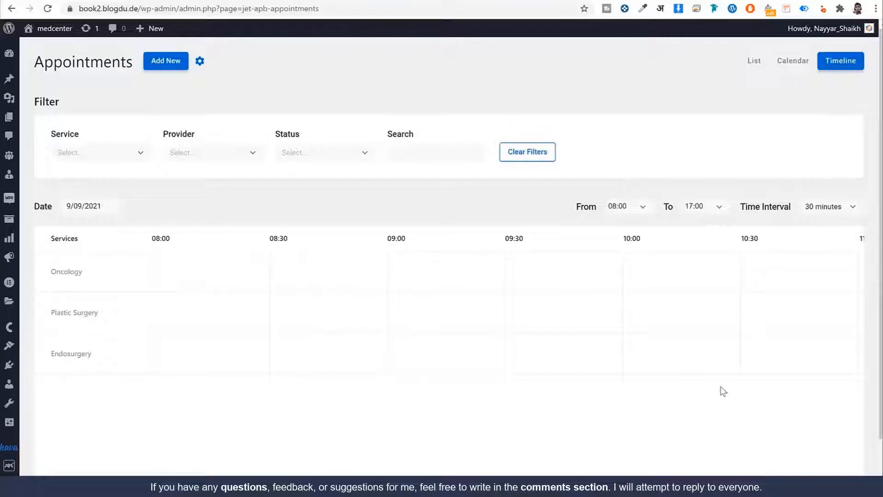
mouse_move(355, 479)
left_mouse_down()
mouse_move(685, 476)
mouse_move(352, 474)
left_mouse_up()
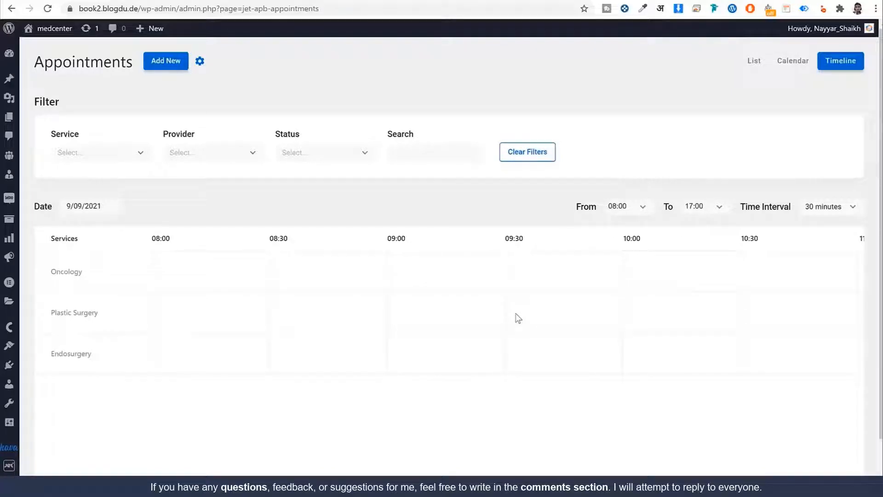
scroll(518, 319, "down", 1)
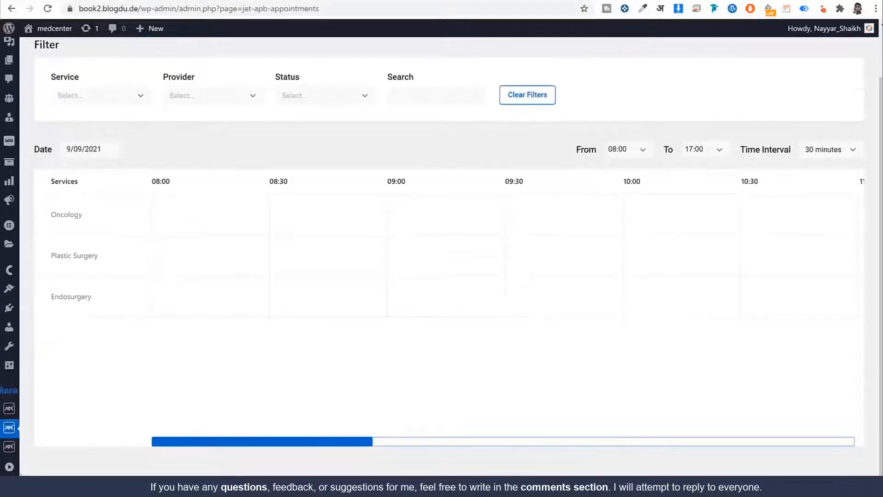
left_click(17, 473)
scroll(485, 284, "up", 2)
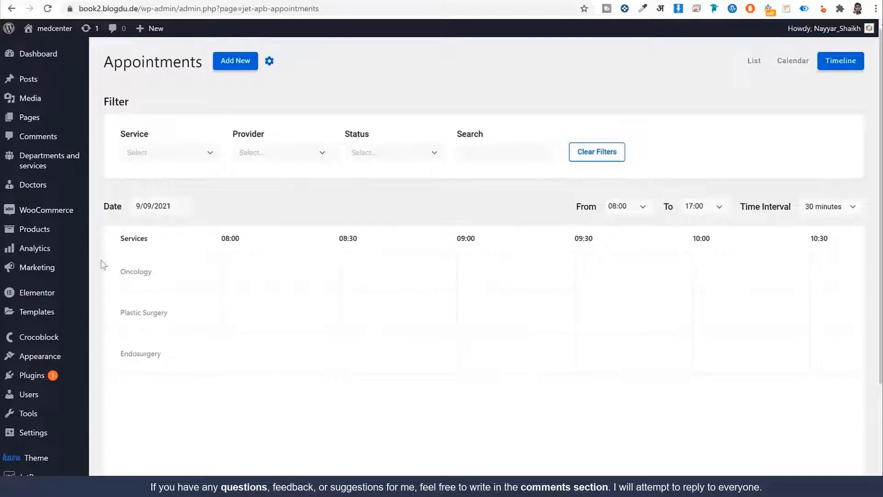
Start a new doctor entry from the Doctors admin menu
mouse_move(46, 86)
mouse_move(51, 123)
mouse_move(12, 190)
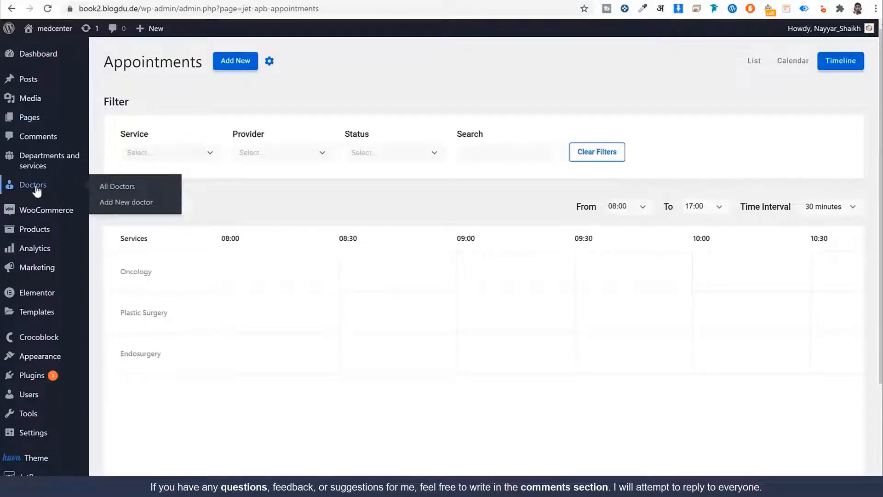
mouse_move(34, 171)
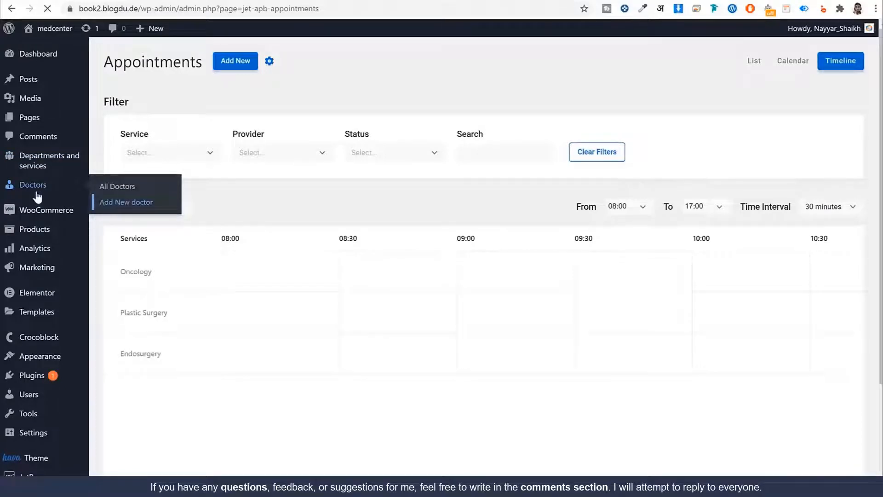
left_click(156, 202)
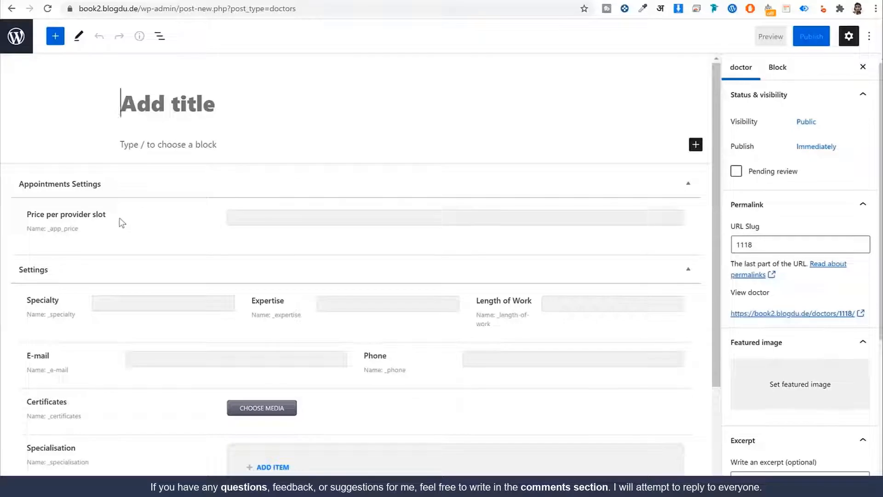
Review the new doctor's price per slot, specialty and other settings fields
left_click_drag(121, 219, 21, 216)
scroll(99, 216, "down", 2)
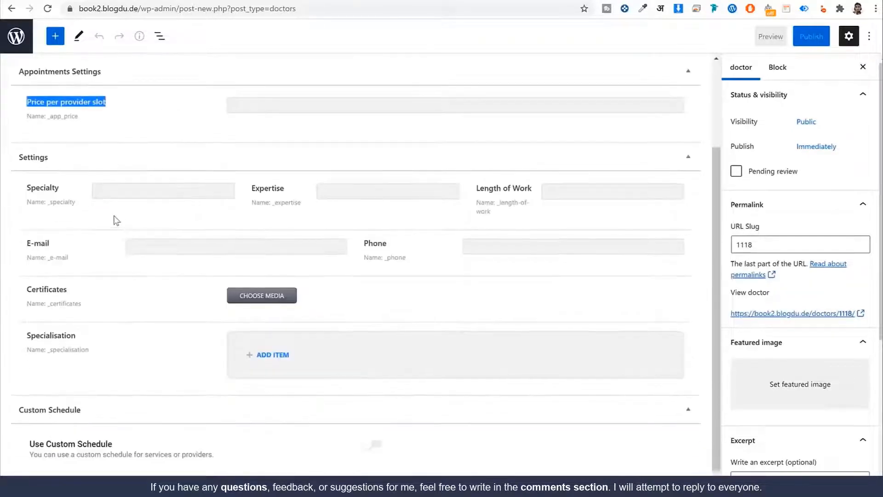
left_click_drag(63, 190, 23, 189)
left_click_drag(258, 187, 498, 186)
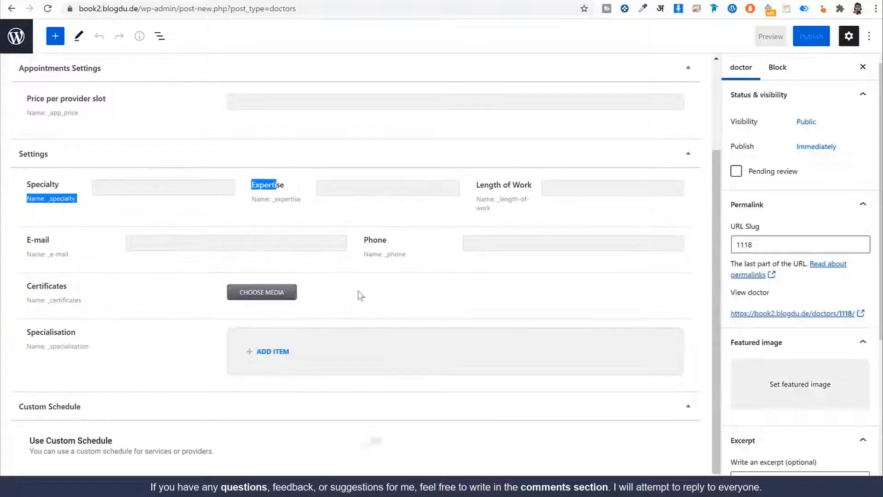
scroll(437, 299, "up", 2)
scroll(466, 351, "down", 2)
scroll(466, 351, "up", 2)
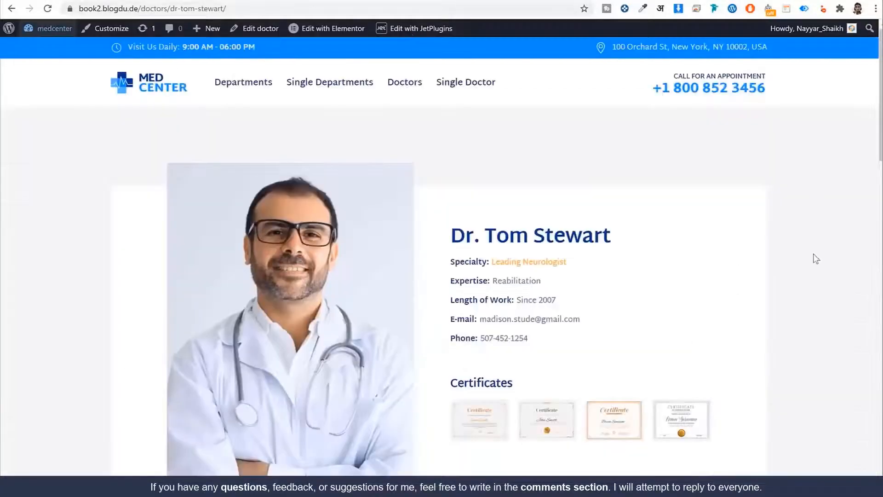
scroll(815, 259, "down", 15)
scroll(808, 264, "up", 12)
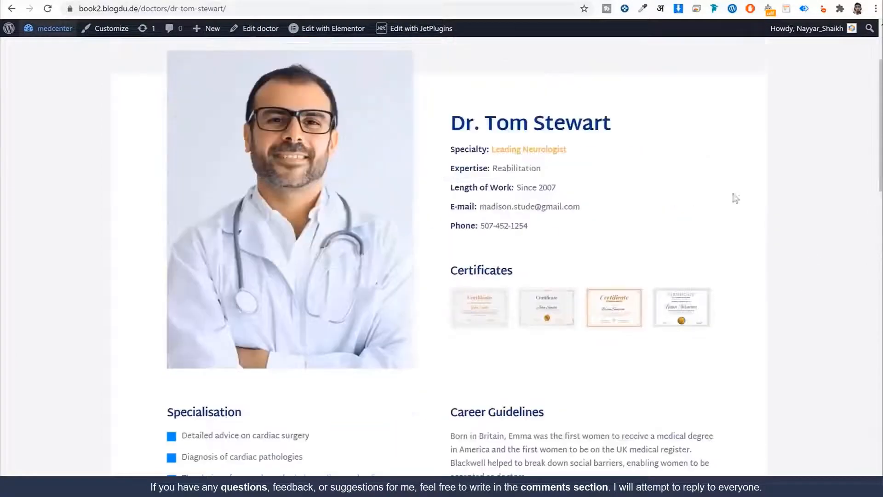
scroll(758, 220, "down", 7)
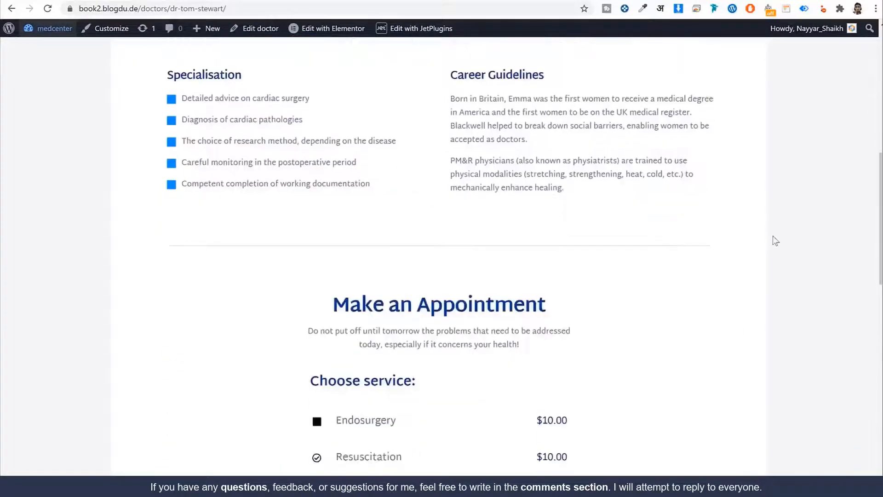
scroll(780, 245, "down", 5)
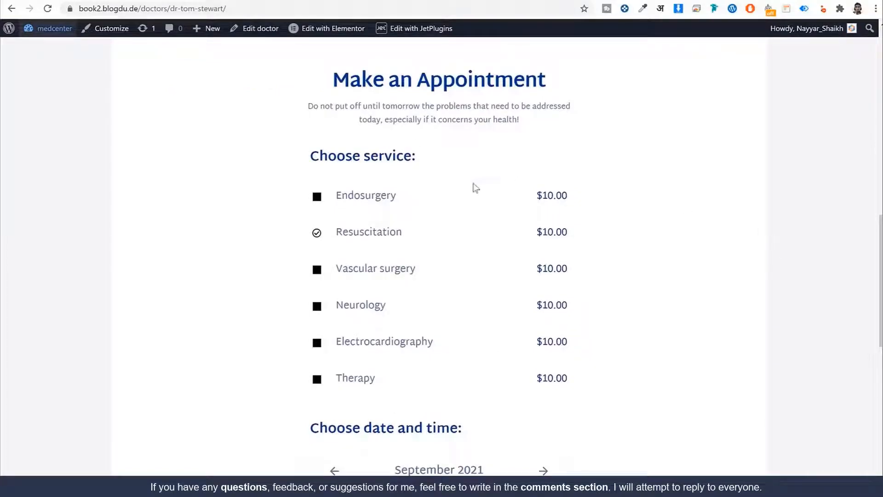
scroll(452, 250, "down", 4)
scroll(456, 259, "up", 3)
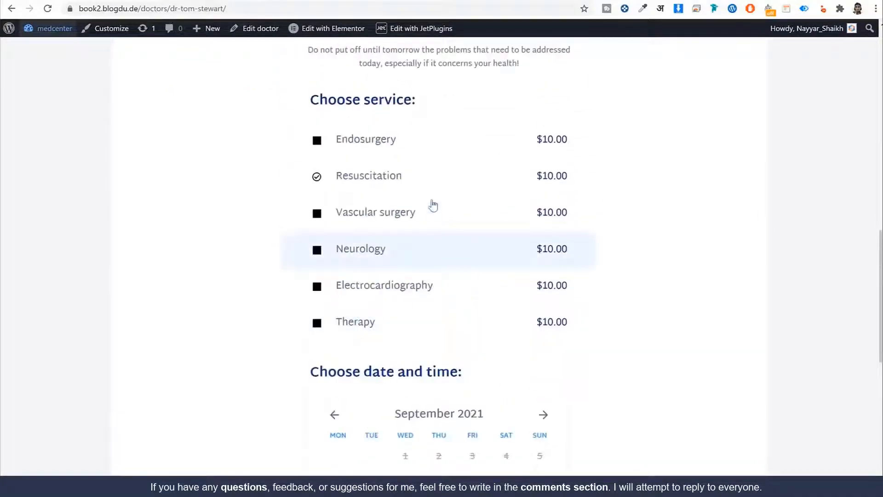
left_click_drag(440, 102, 307, 98)
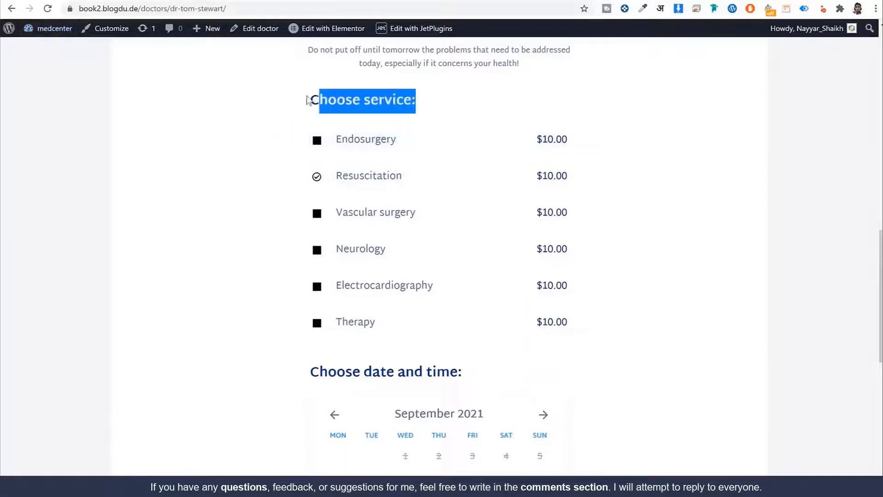
scroll(481, 327, "down", 5)
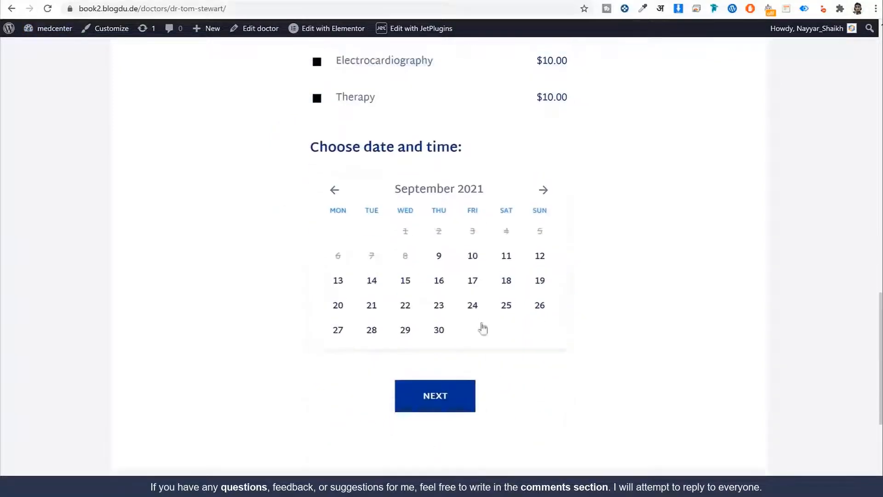
scroll(465, 282, "up", 4)
scroll(466, 283, "down", 5)
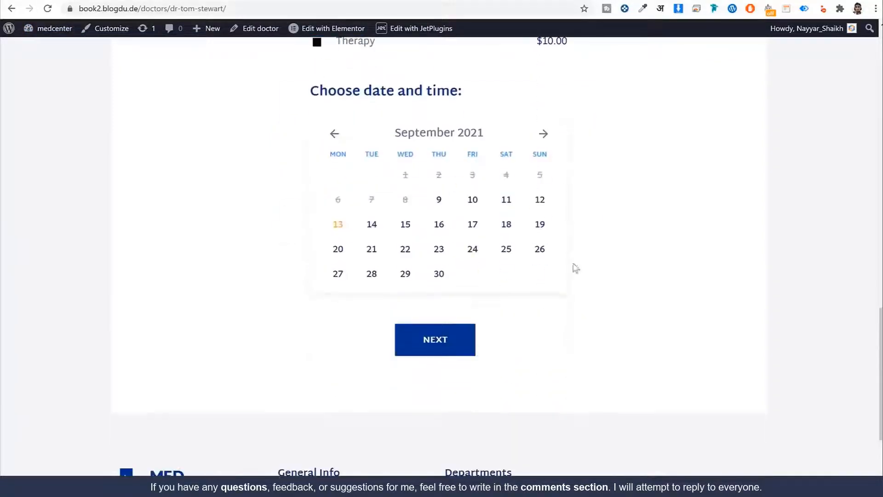
scroll(609, 315, "up", 7)
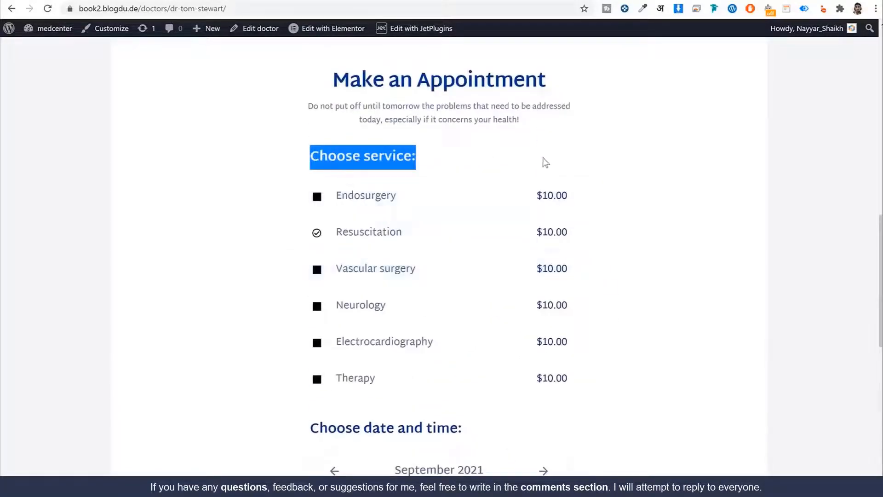
left_click(352, 166)
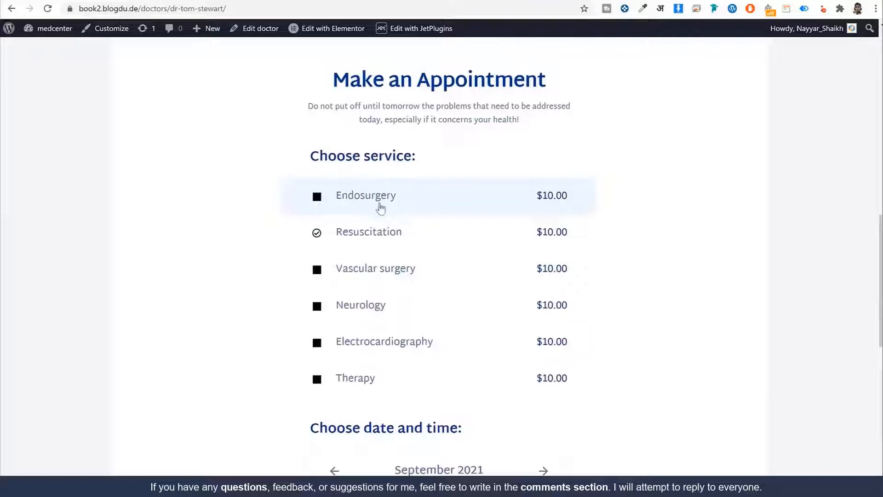
scroll(451, 344, "down", 5)
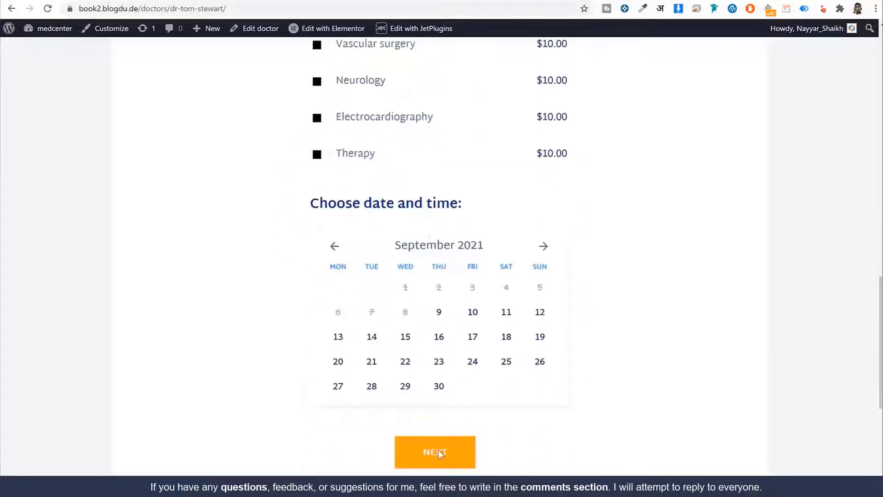
left_click_drag(315, 210, 474, 209)
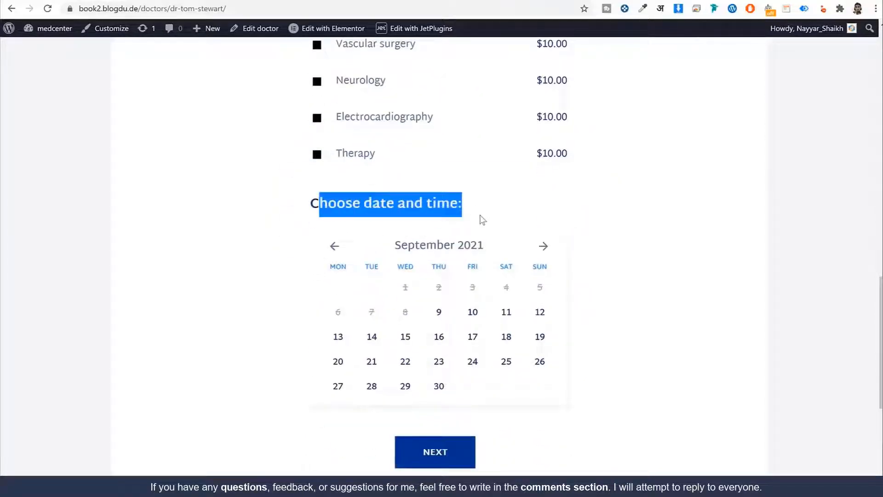
scroll(499, 288, "down", 3)
scroll(453, 304, "up", 6)
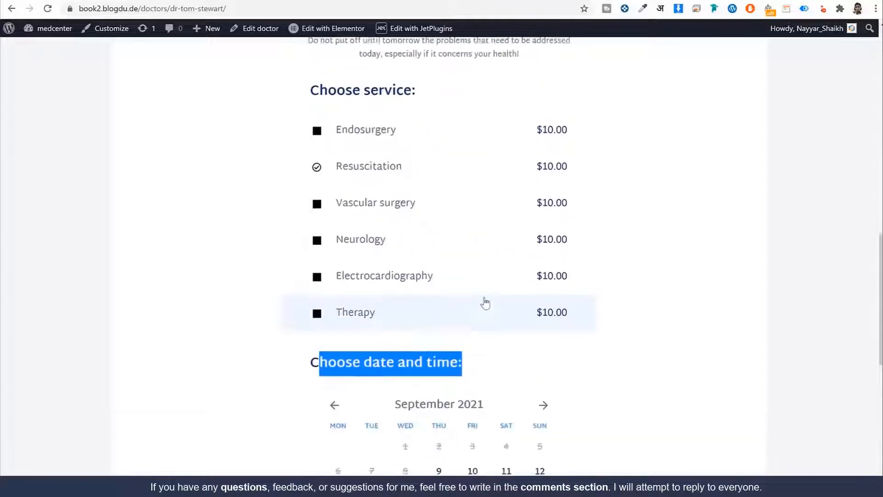
scroll(597, 260, "down", 5)
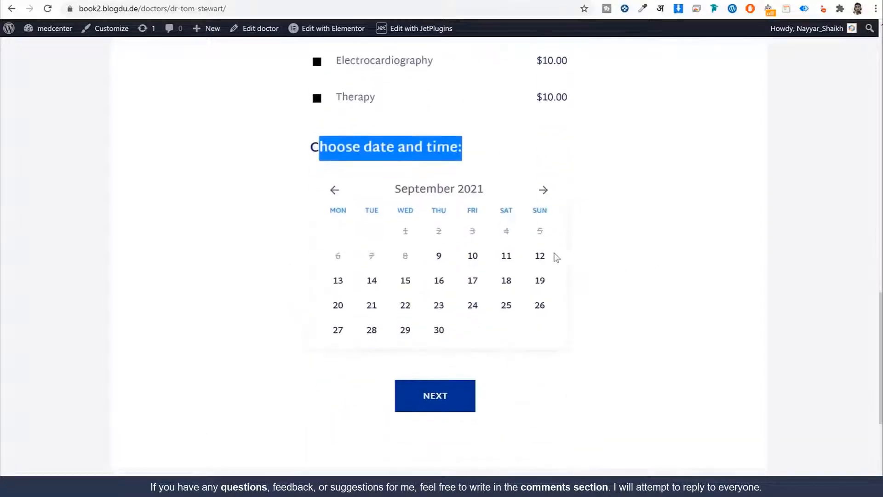
scroll(618, 310, "up", 5)
scroll(624, 311, "up", 15)
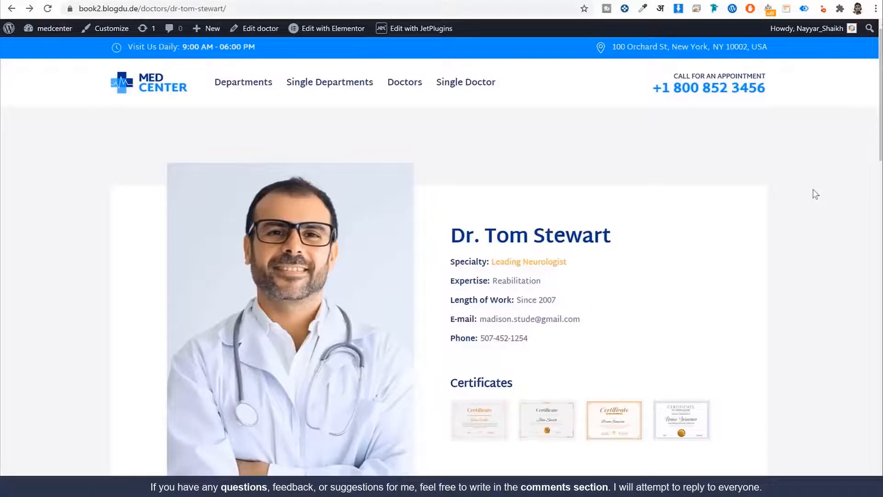
Return to the MedCenter home page via the MED CENTER header logo
left_click(162, 90)
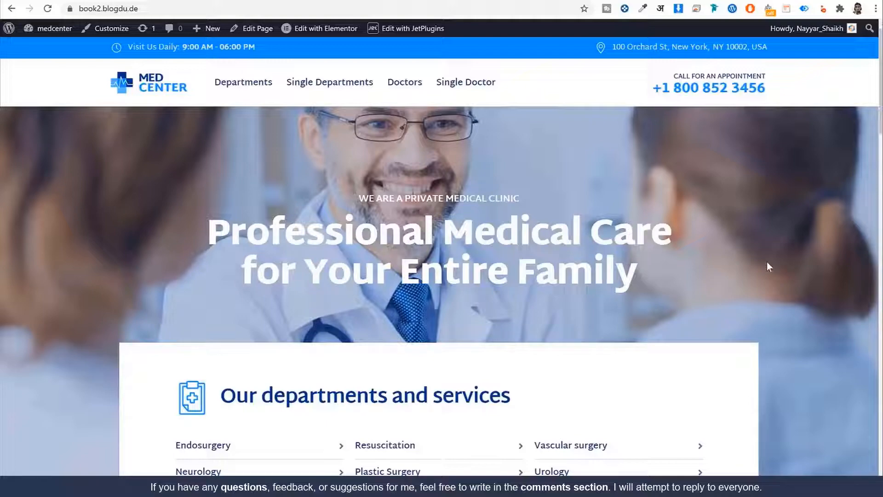
scroll(783, 261, "down", 12)
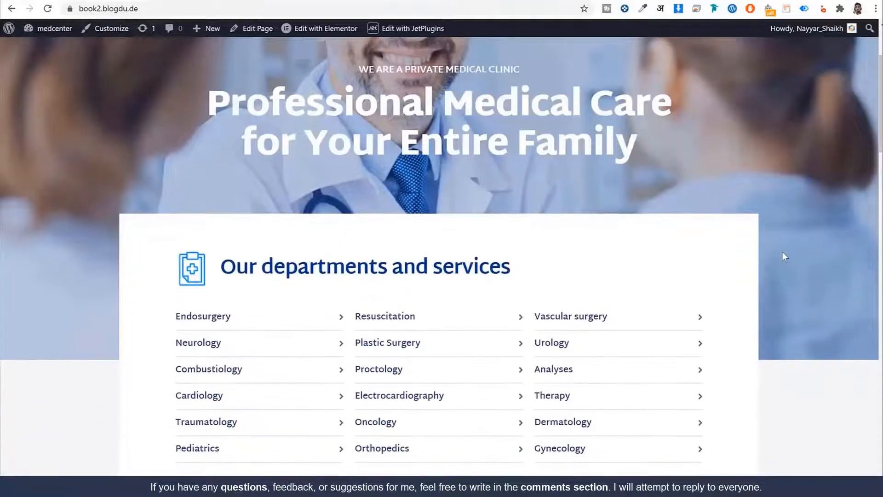
scroll(784, 257, "down", 20)
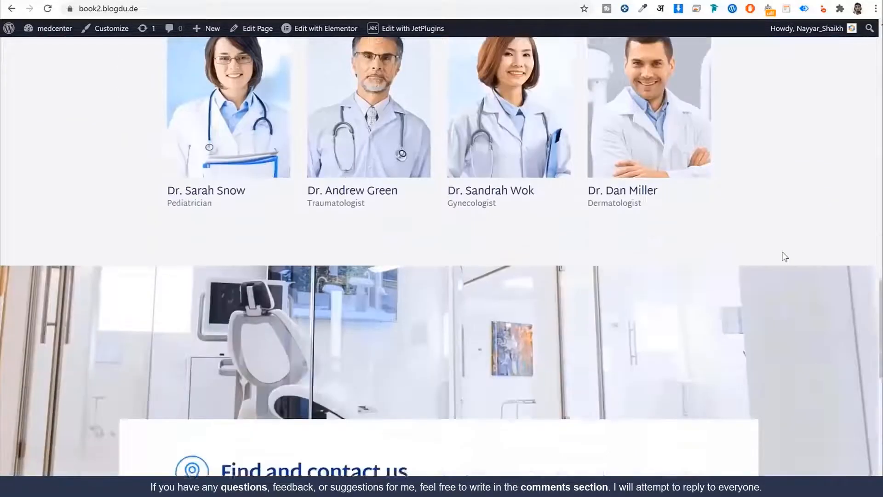
scroll(785, 256, "up", 20)
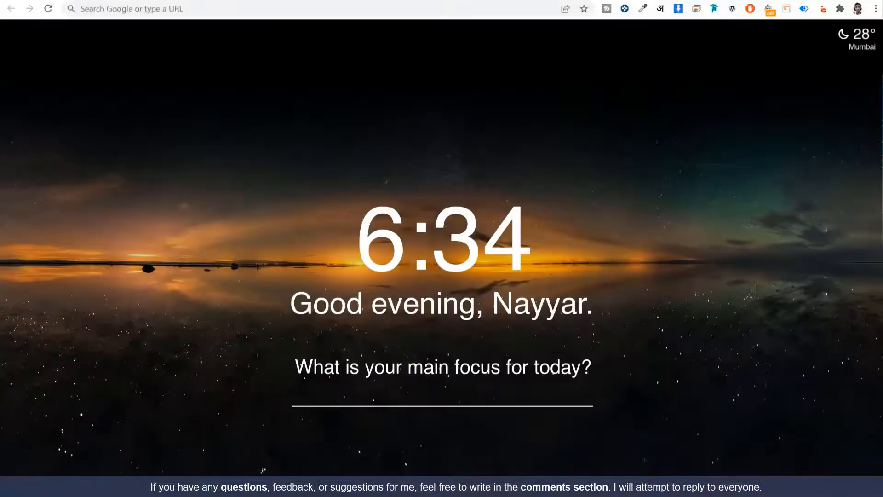
Paste w3qna.com/nh into the address bar and load the NameHero home page
left_click(217, 10)
type("w3qna.com/nh")
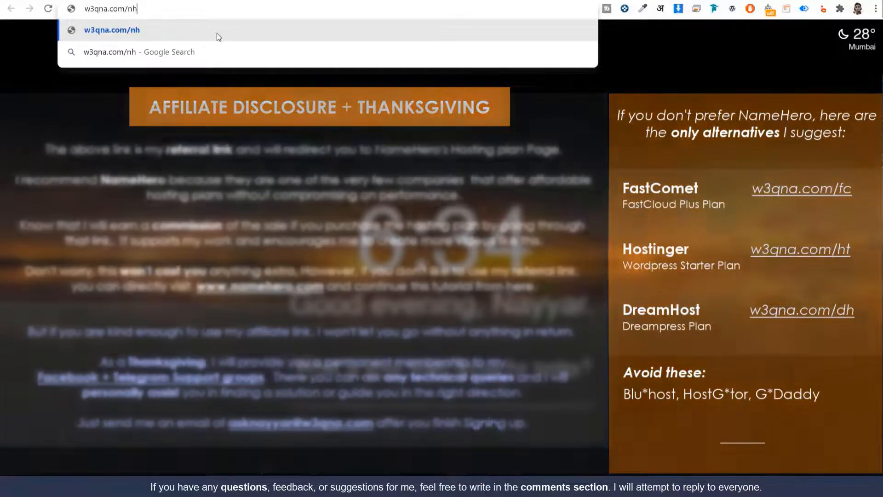
left_click(218, 37)
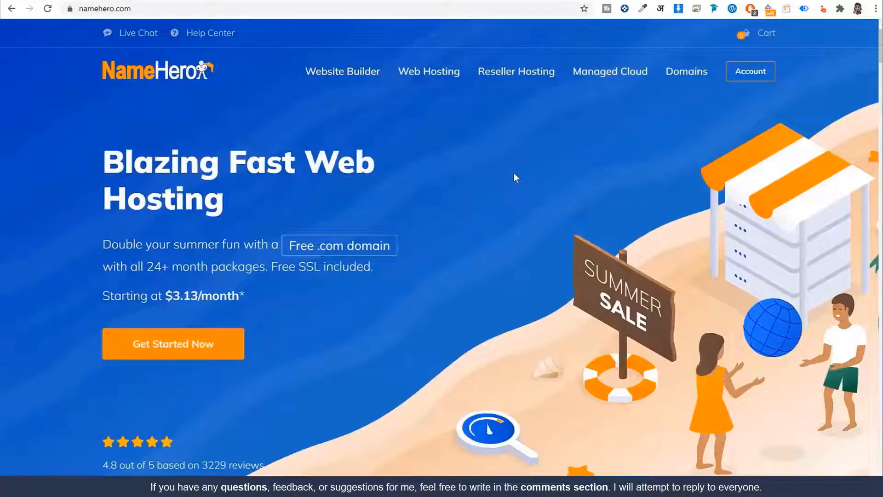
Compare the hosting plan cards, highlighting the Plus Cloud plan name and website allowance
scroll(518, 175, "down", 10)
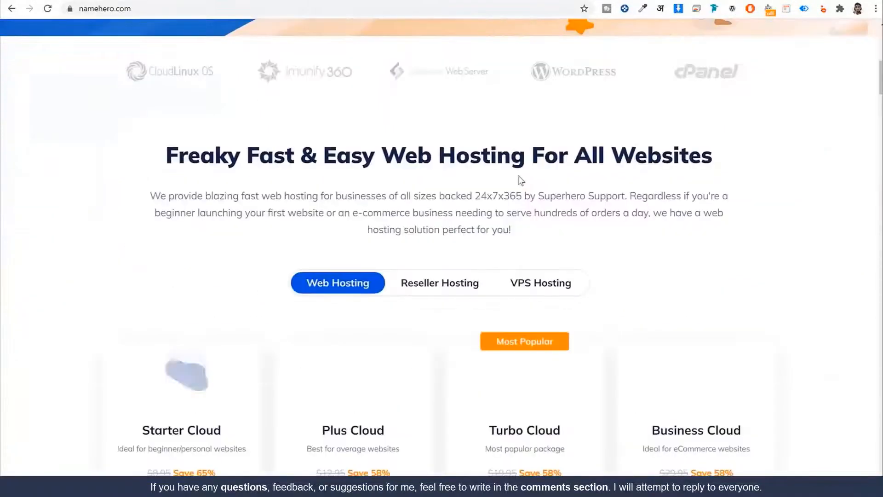
scroll(520, 180, "down", 6)
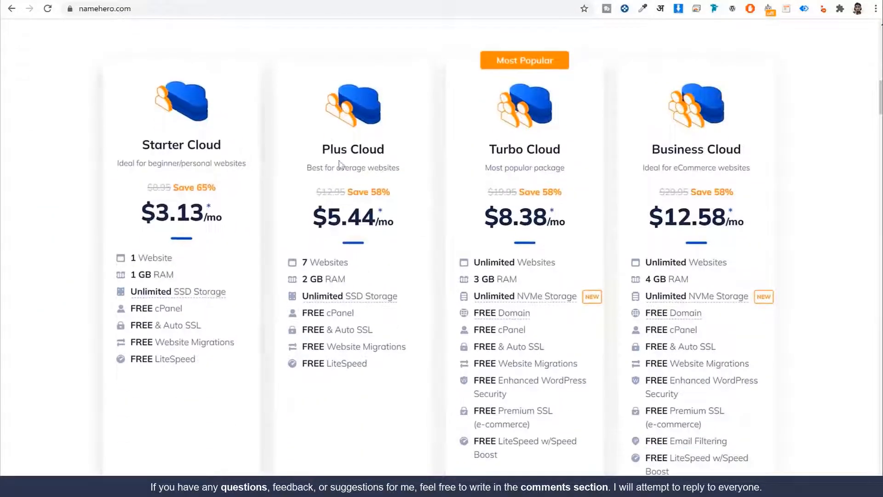
scroll(656, 172, "up", 2)
scroll(577, 177, "down", 2)
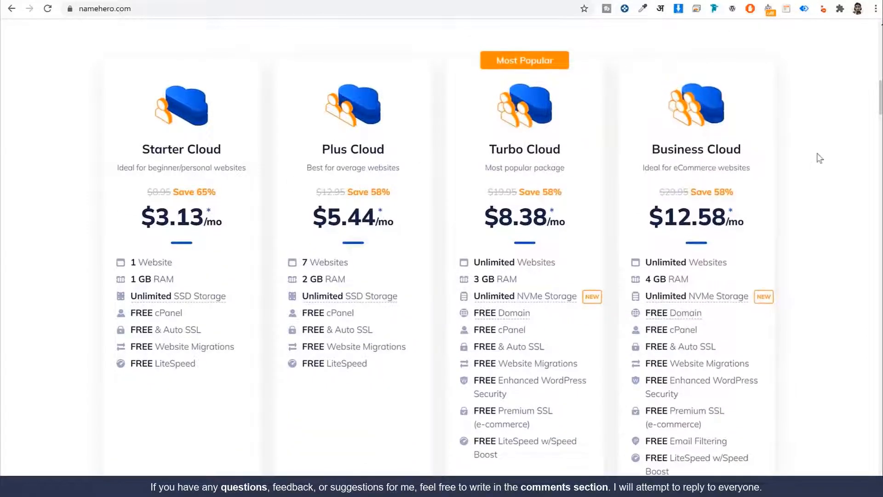
scroll(814, 154, "down", 1)
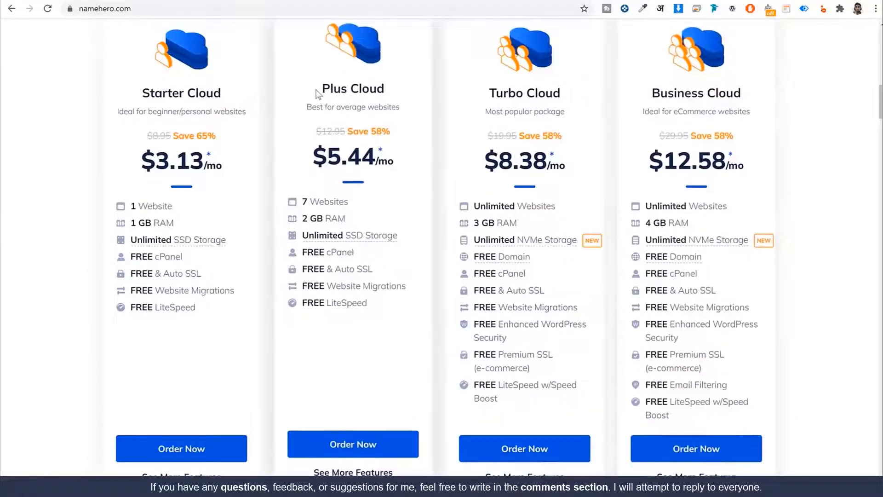
left_click_drag(315, 90, 390, 95)
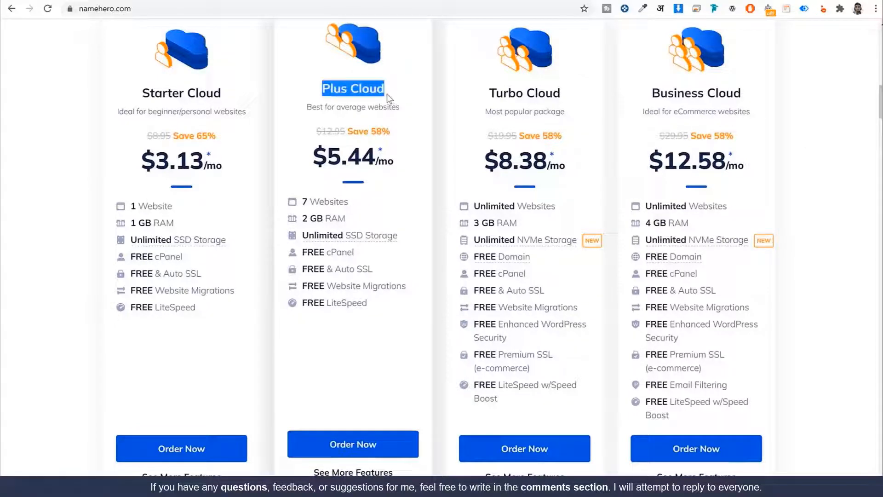
left_click(362, 202)
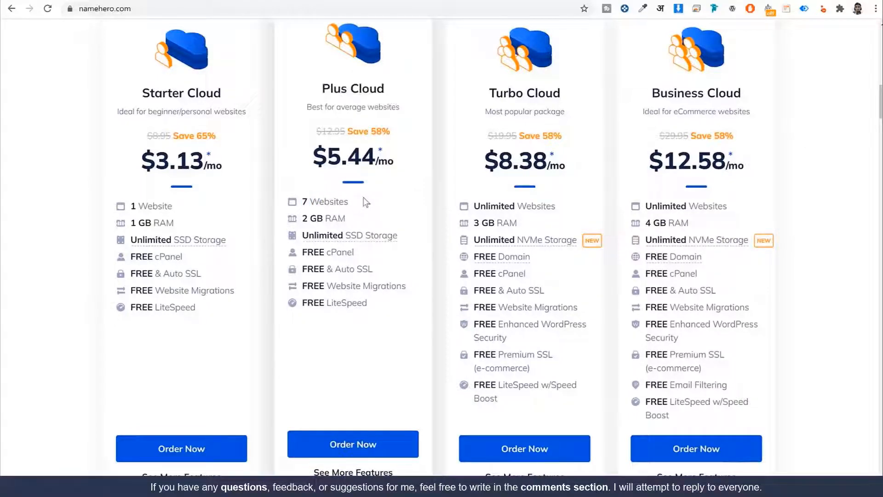
left_click_drag(353, 222, 346, 220)
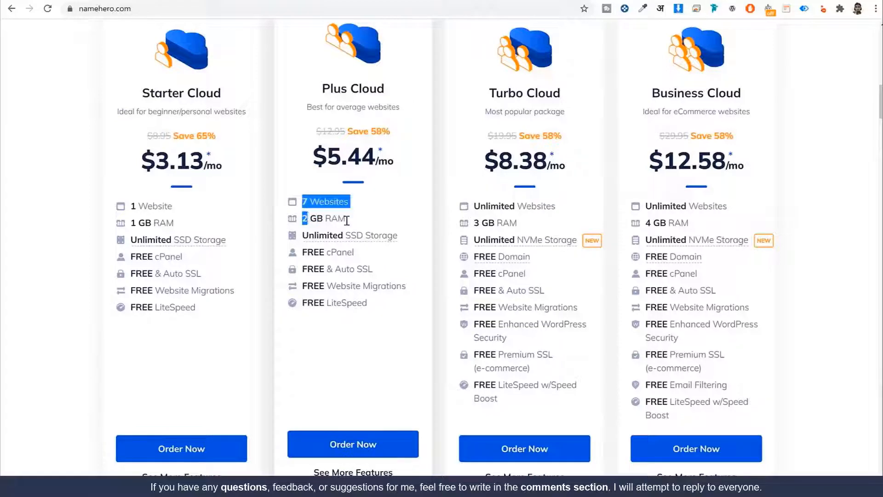
left_click(372, 236)
mouse_move(371, 239)
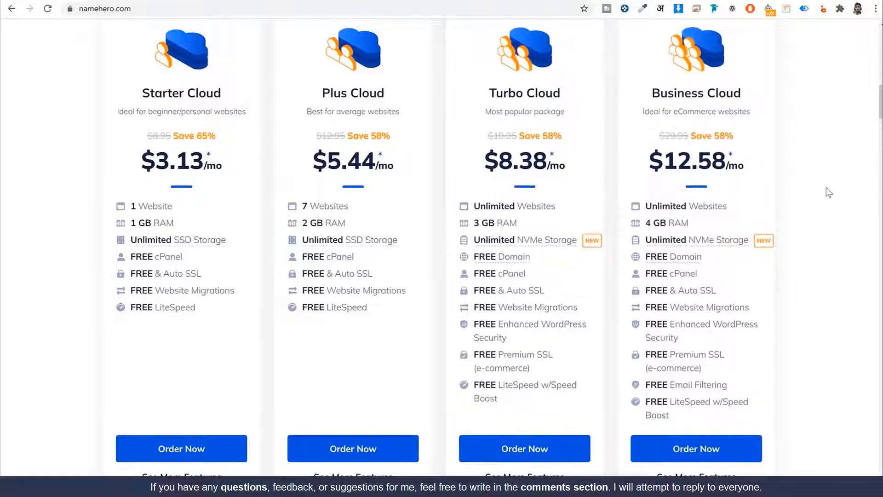
Order the Plus Cloud plan at $5.44/mo
scroll(826, 207, "up", 1)
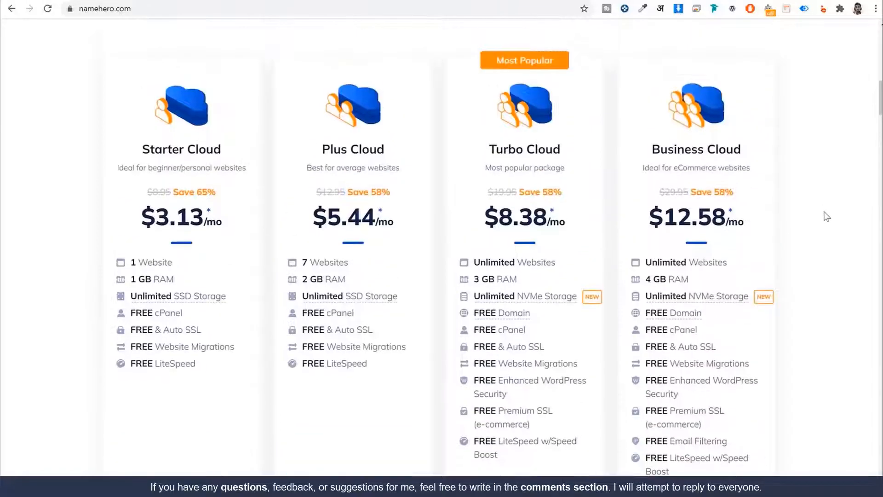
left_click_drag(323, 145, 394, 145)
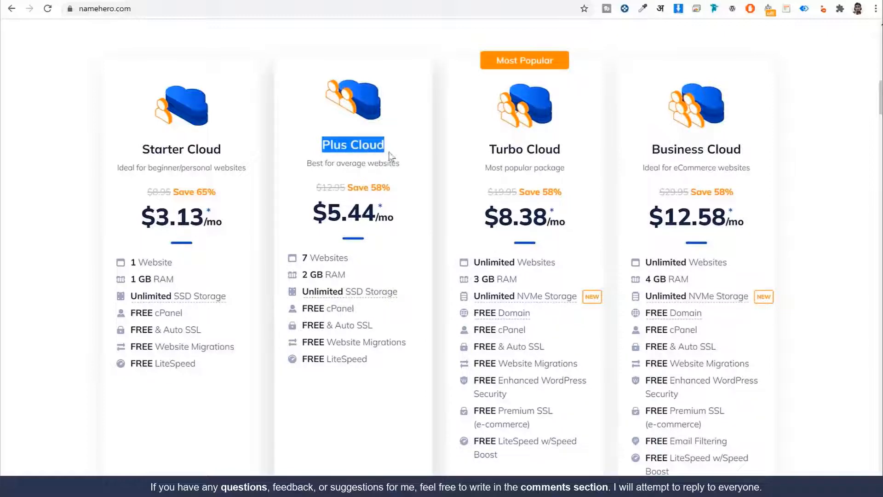
scroll(422, 216, "down", 2)
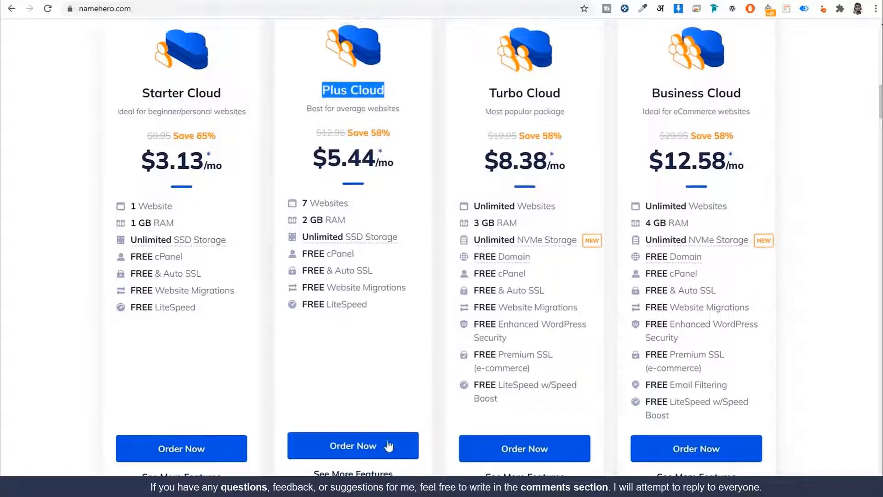
left_click(361, 453)
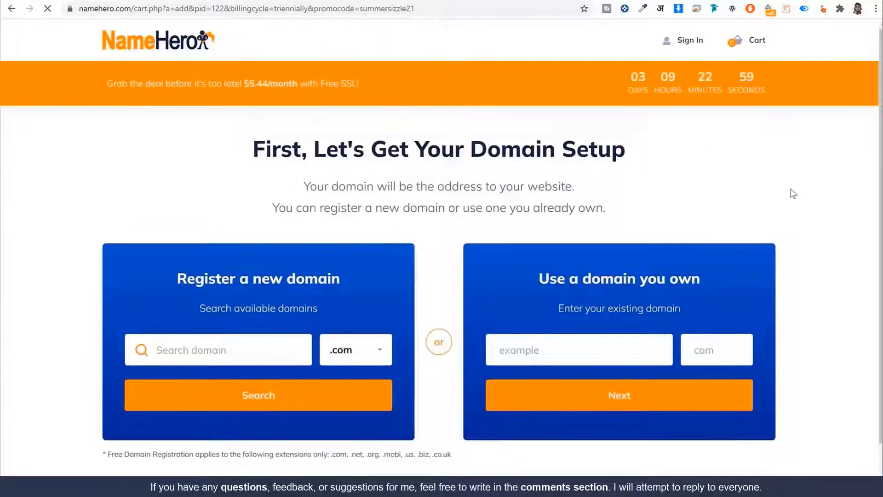
Enter 'nayyarshaikh' as the new domain to register, keeping the .com extension
scroll(781, 244, "down", 1)
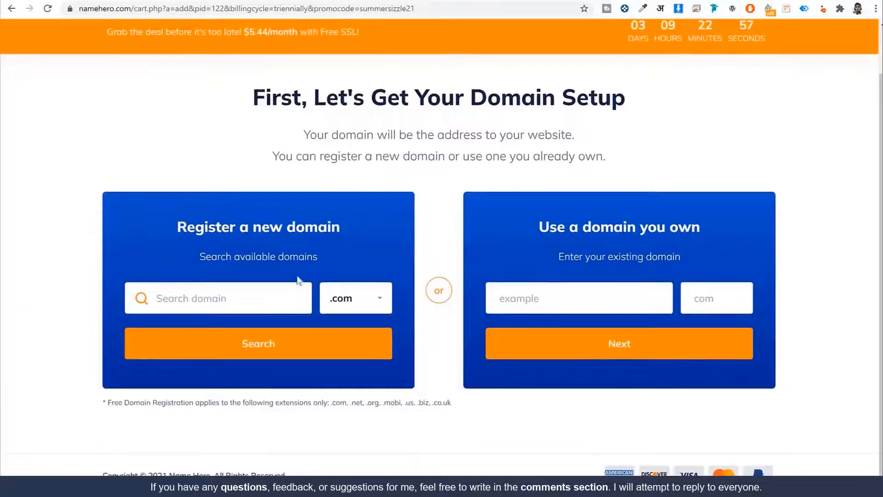
left_click(239, 297)
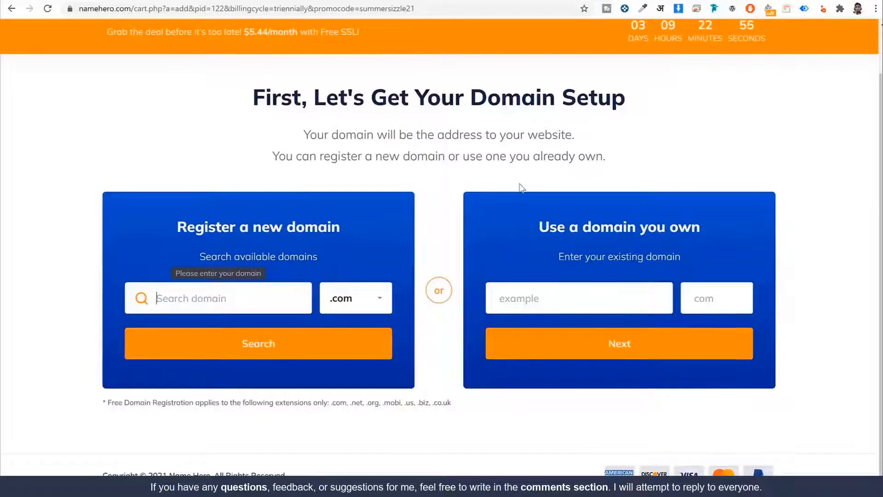
type("nayyars")
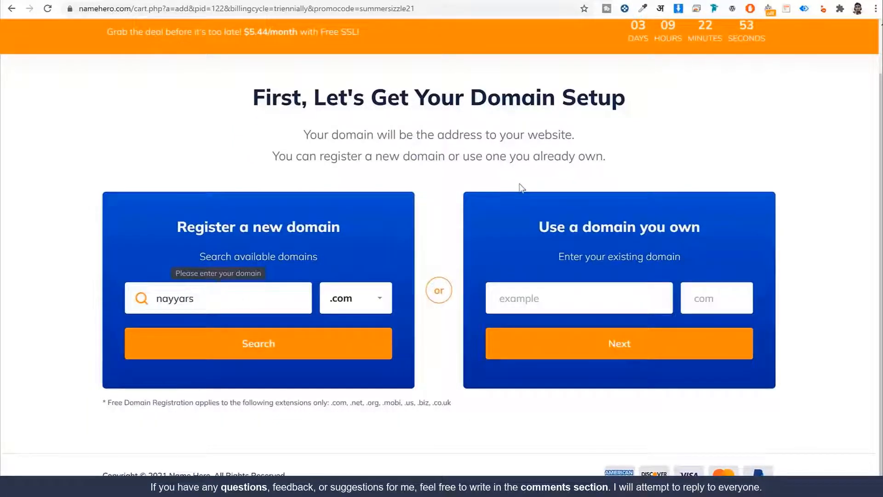
type("haikh")
left_click(380, 298)
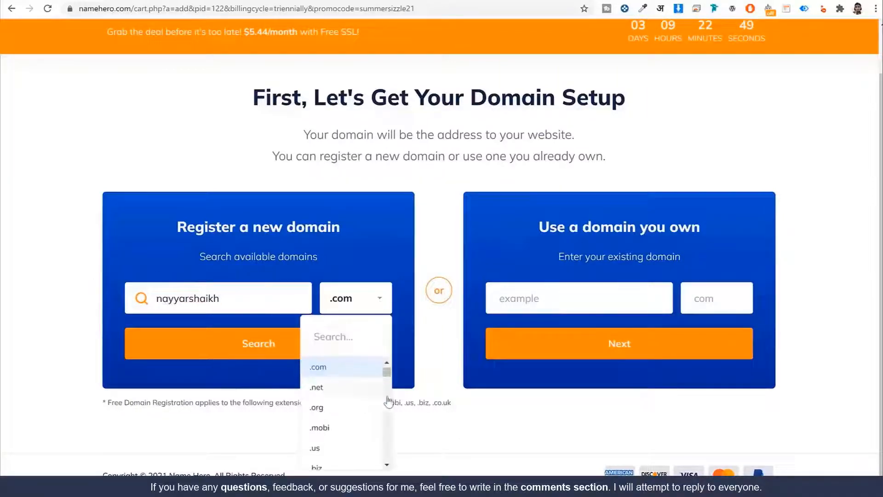
scroll(375, 395, "down", 8)
scroll(375, 396, "down", 10)
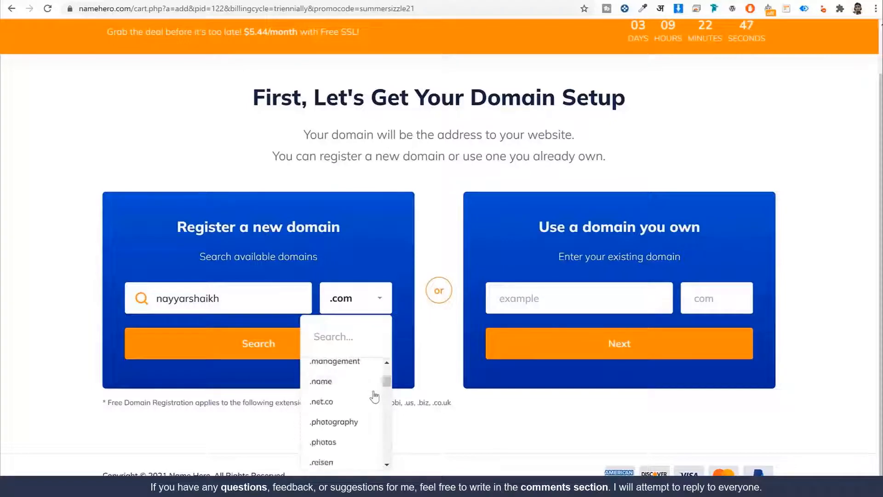
scroll(375, 395, "up", 15)
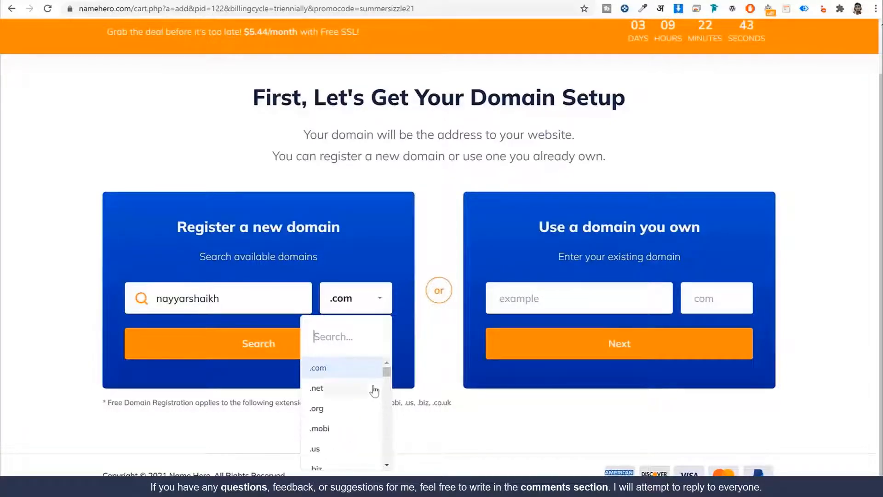
scroll(373, 388, "down", 3)
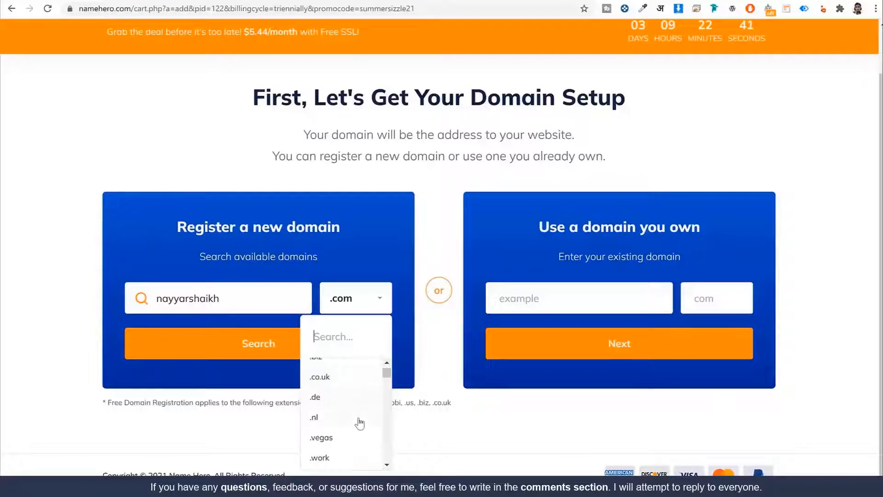
scroll(361, 420, "down", 3)
left_click(433, 369)
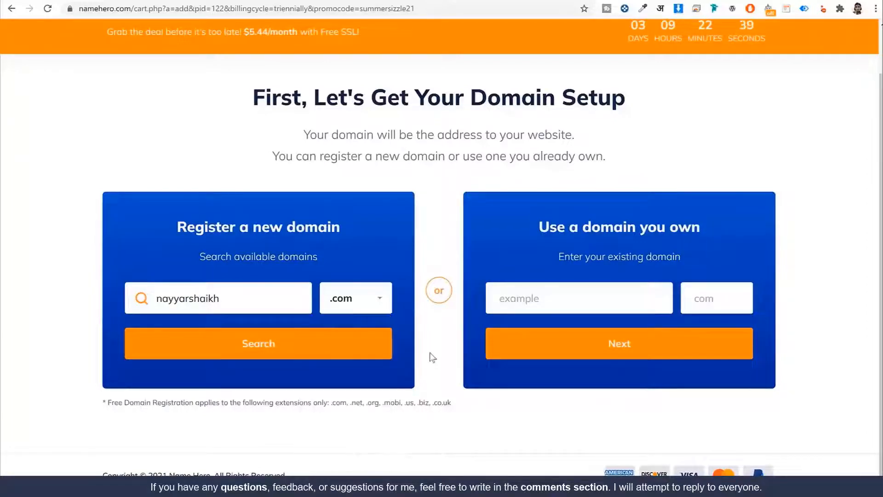
double_click(262, 293)
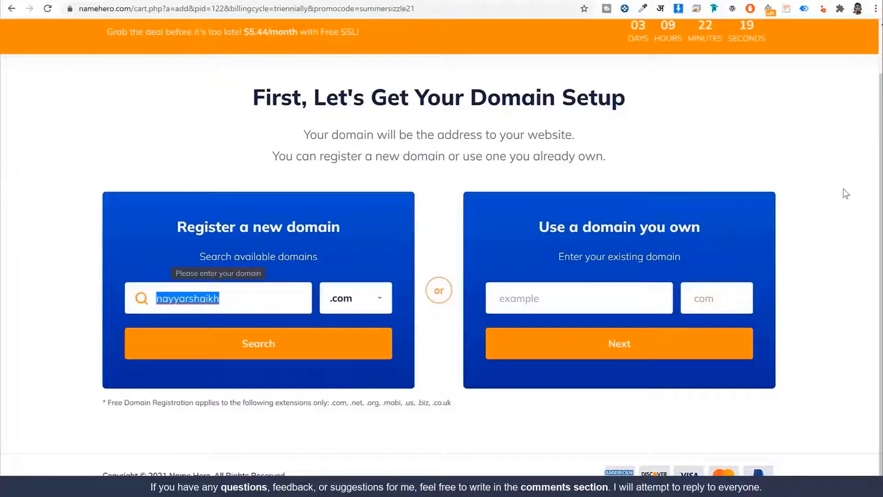
left_click_drag(539, 227, 722, 225)
Fill the existing-domain fields with 'nayyarsha' and extension 'com'
left_click(536, 302)
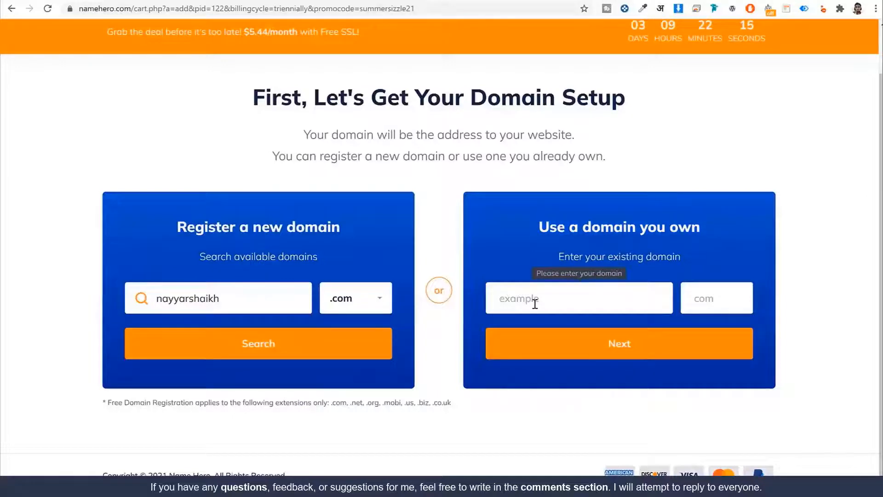
type("nayyarshaikh")
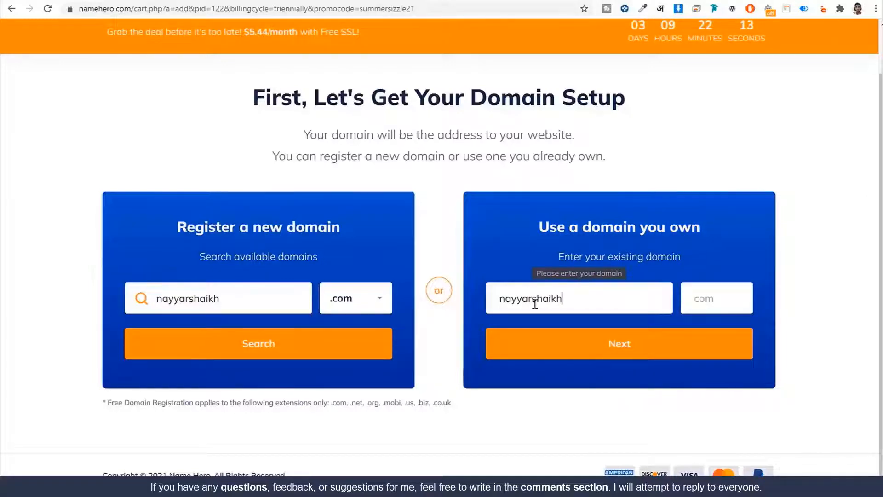
double_click(577, 293)
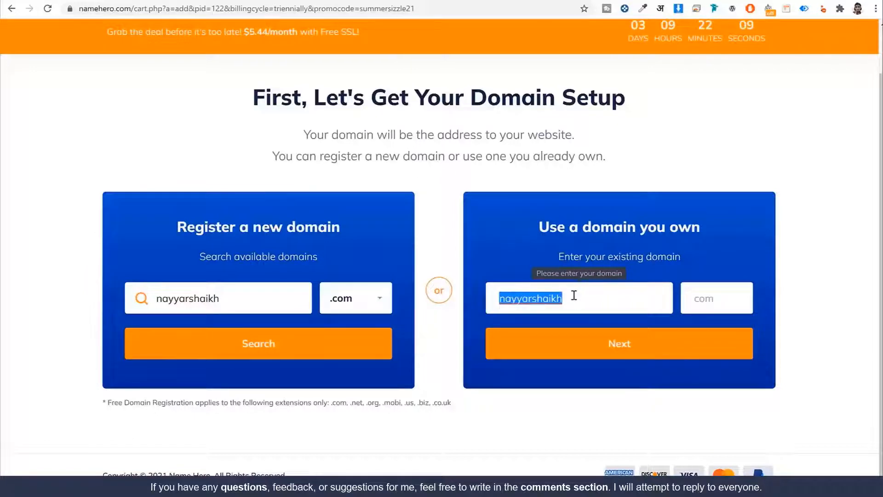
left_click(695, 299)
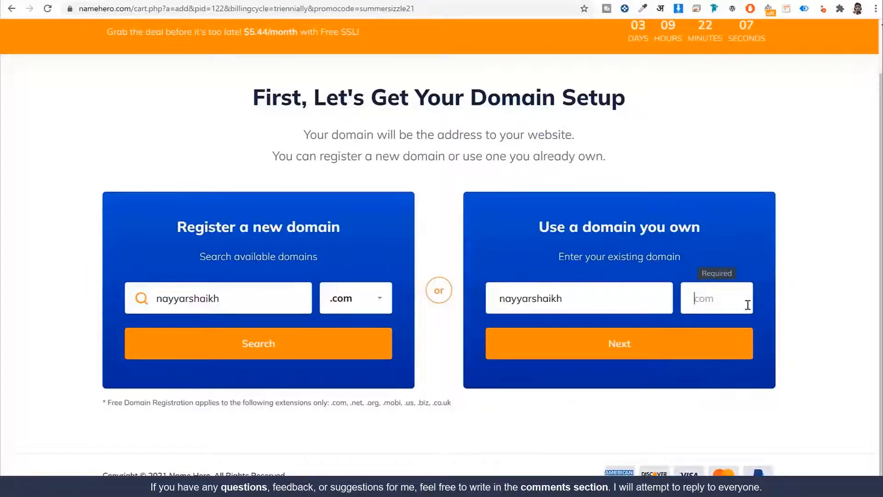
type("com")
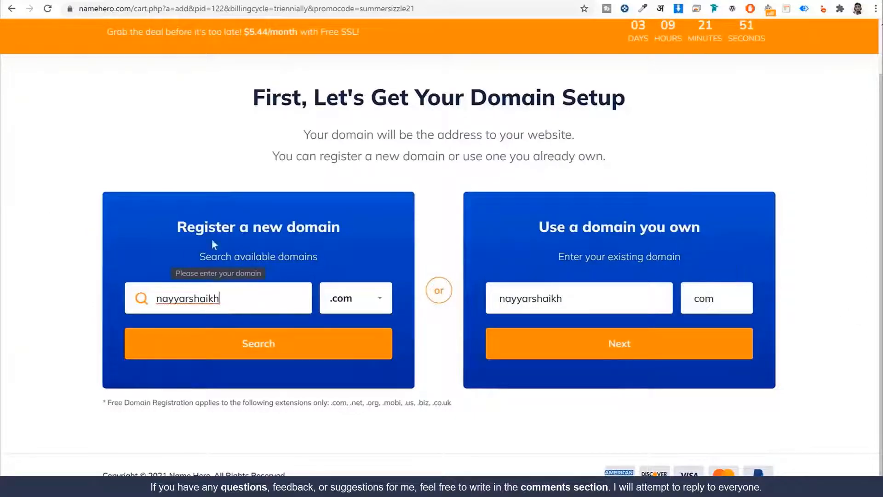
Append 's' to the new domain name, confirm the .com is available free, and continue
left_click_drag(179, 226, 356, 233)
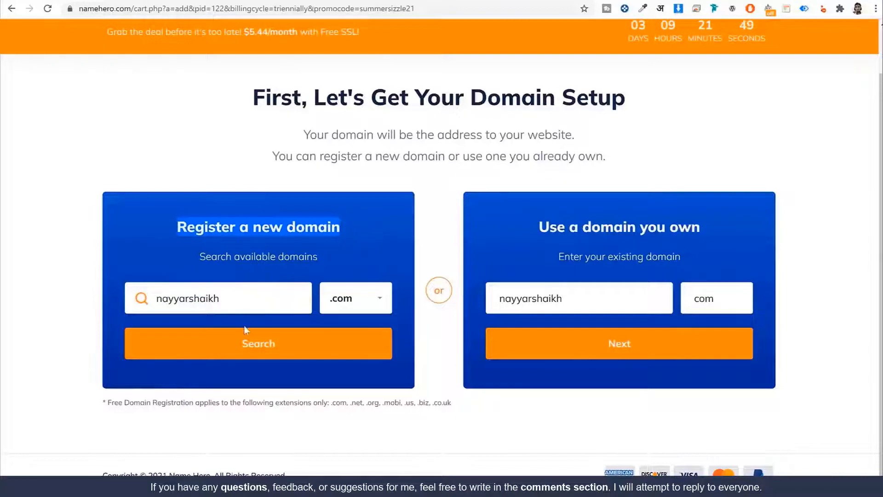
left_click(262, 306)
type("s")
left_click(244, 357)
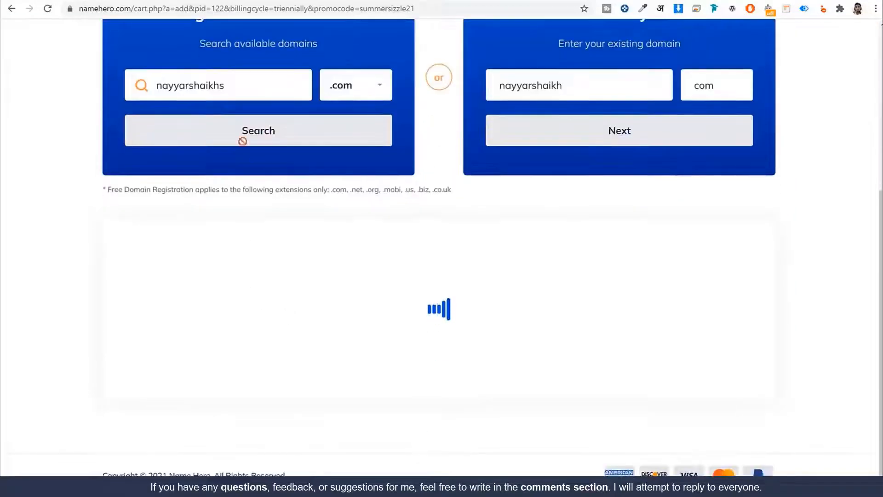
left_click_drag(387, 256, 594, 256)
left_click(461, 331)
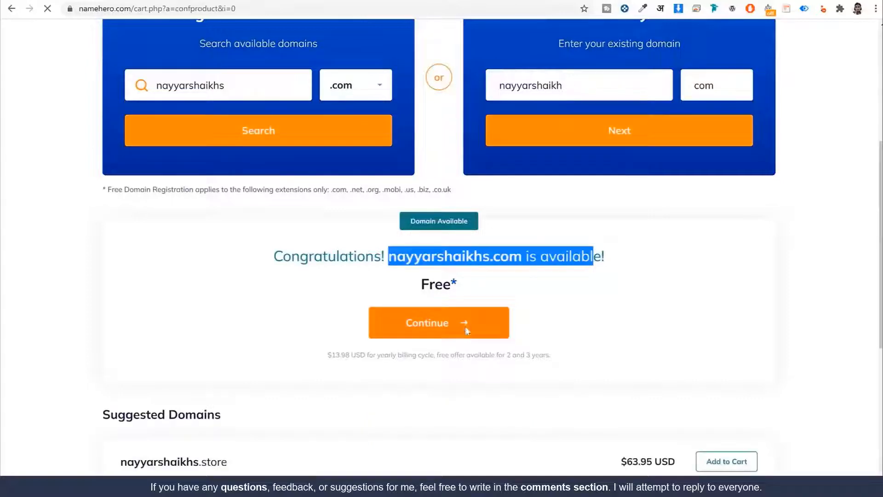
scroll(796, 292, "down", 3)
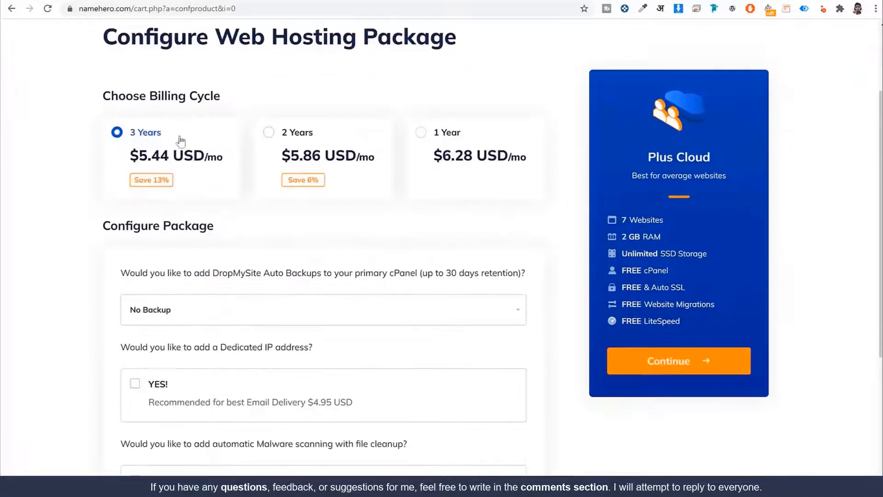
Choose 1 Year billing for Plus Cloud and proceed to checkout without domain add-ons
left_click(301, 144)
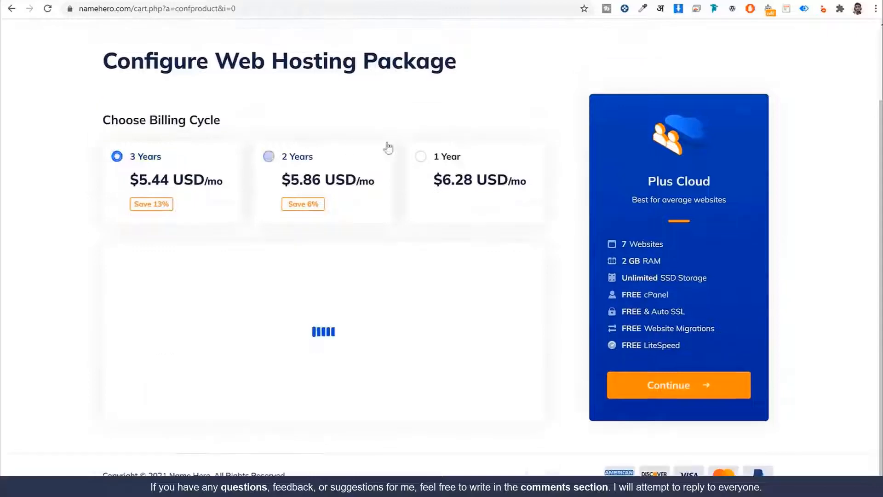
left_click(457, 159)
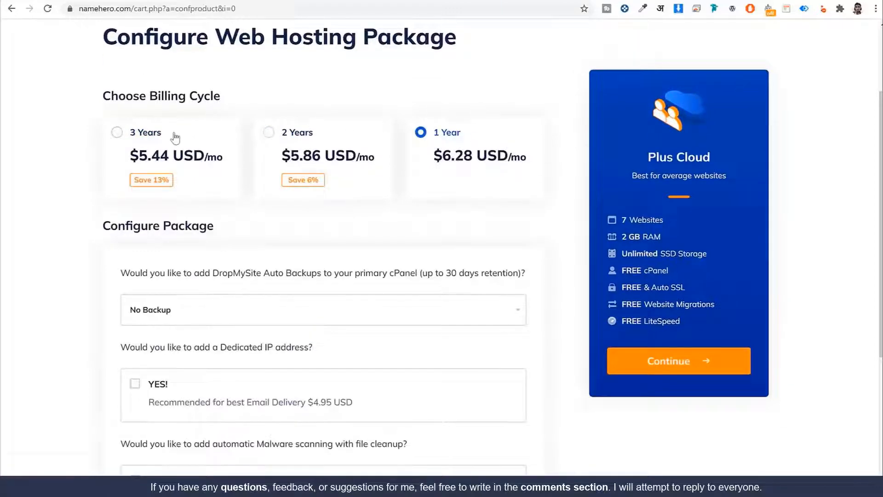
left_click(173, 135)
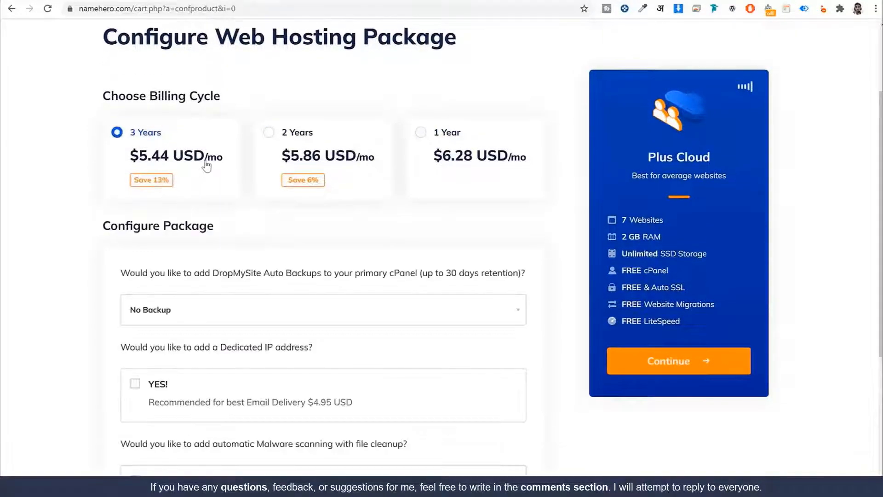
scroll(313, 274, "down", 1)
scroll(308, 272, "down", 3)
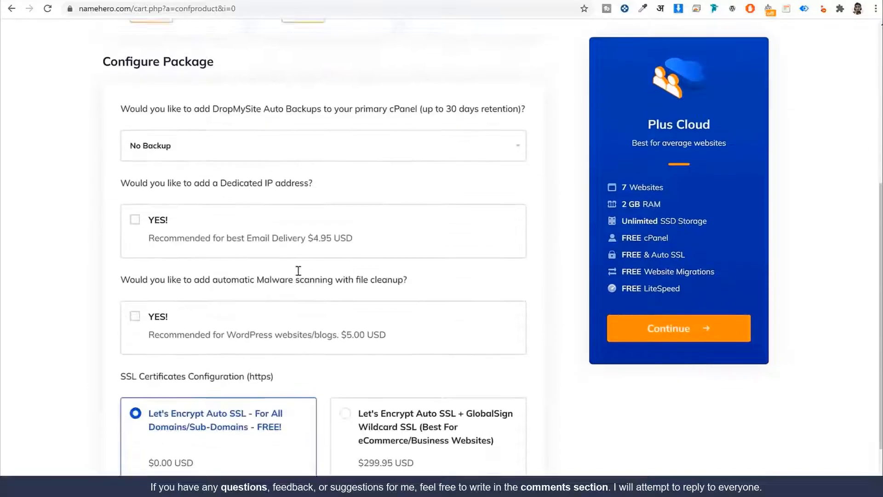
scroll(368, 244, "up", 5)
left_click(459, 233)
left_click(683, 428)
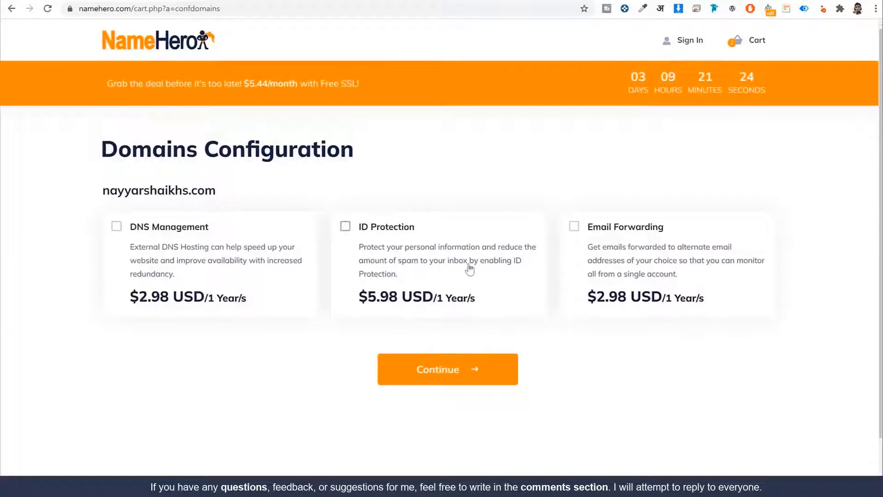
left_click(420, 380)
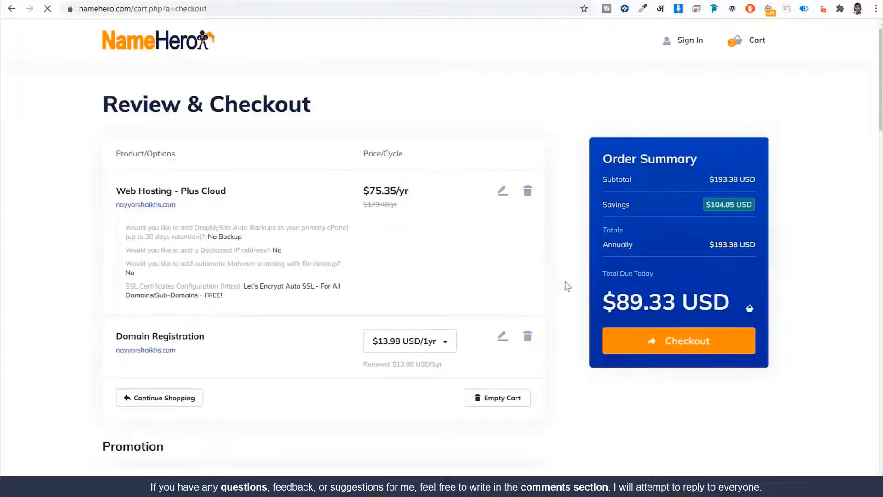
scroll(567, 286, "down", 7)
scroll(506, 294, "down", 5)
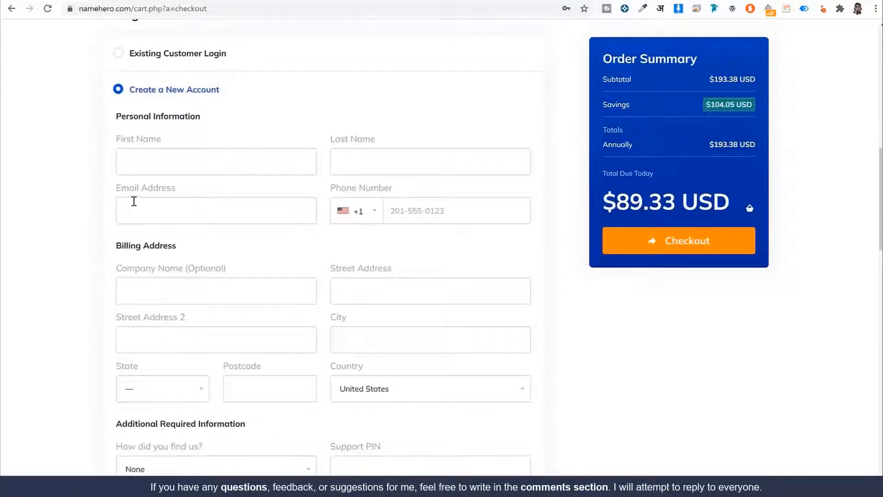
scroll(285, 207, "down", 3)
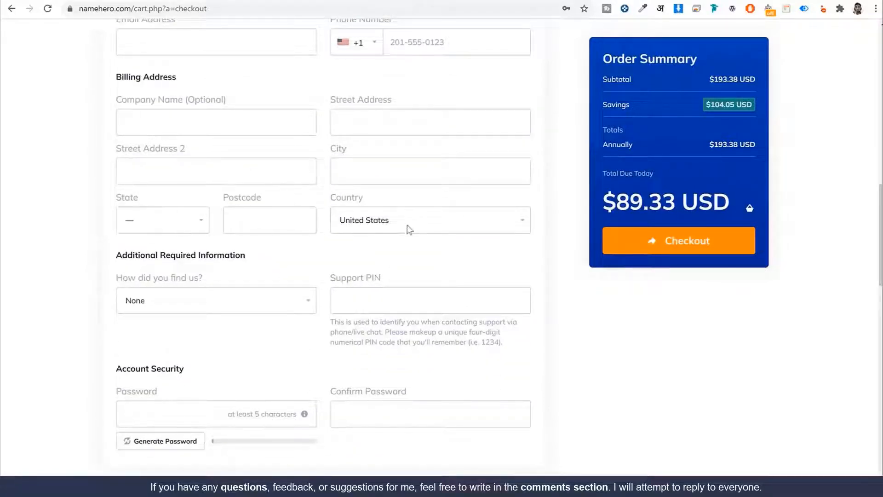
scroll(413, 251, "down", 2)
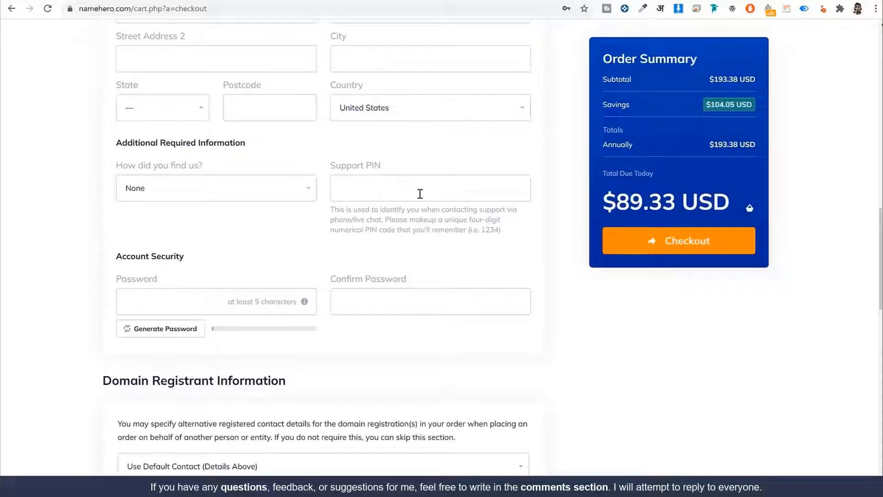
scroll(437, 230, "up", 4)
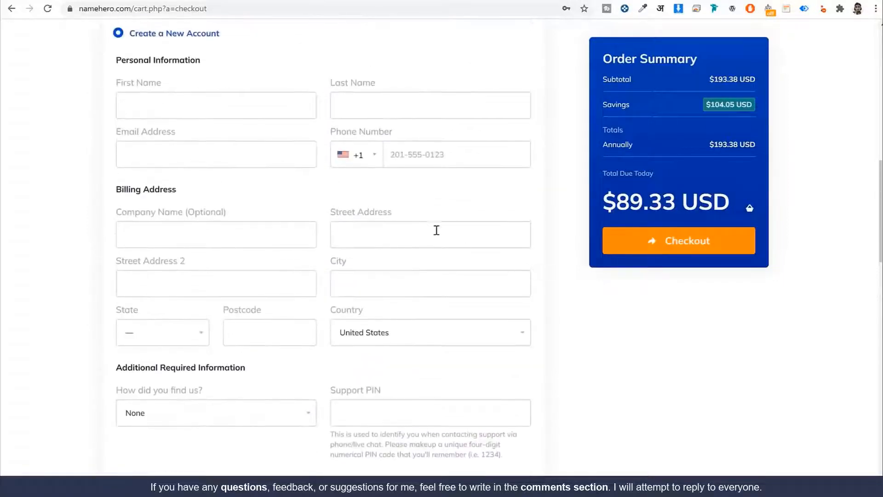
left_click_drag(188, 137, 95, 130)
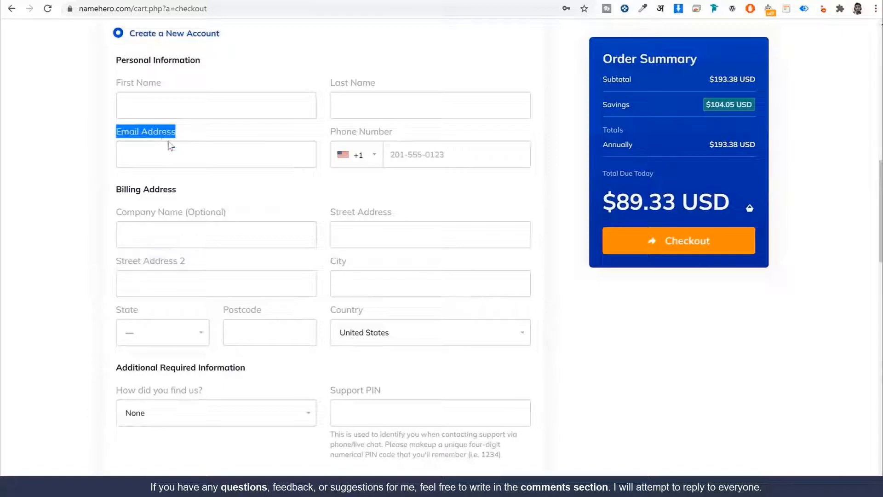
scroll(169, 151, "down", 3)
left_click(197, 355)
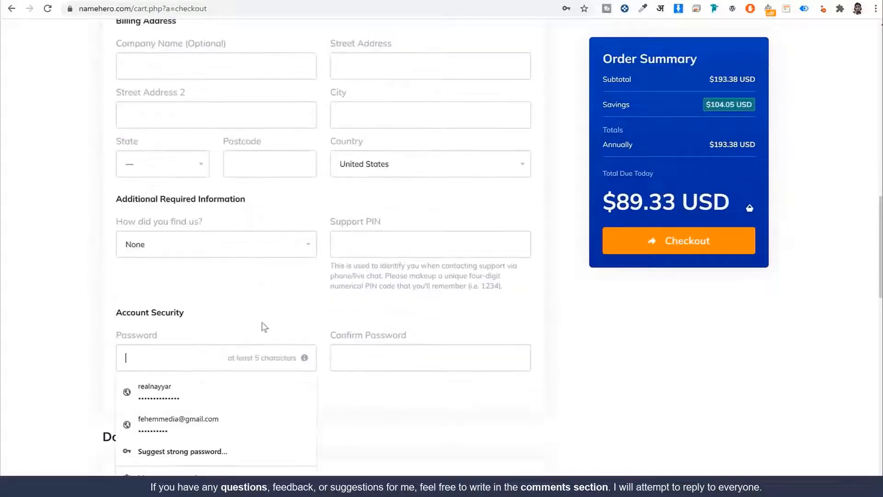
left_click(262, 325)
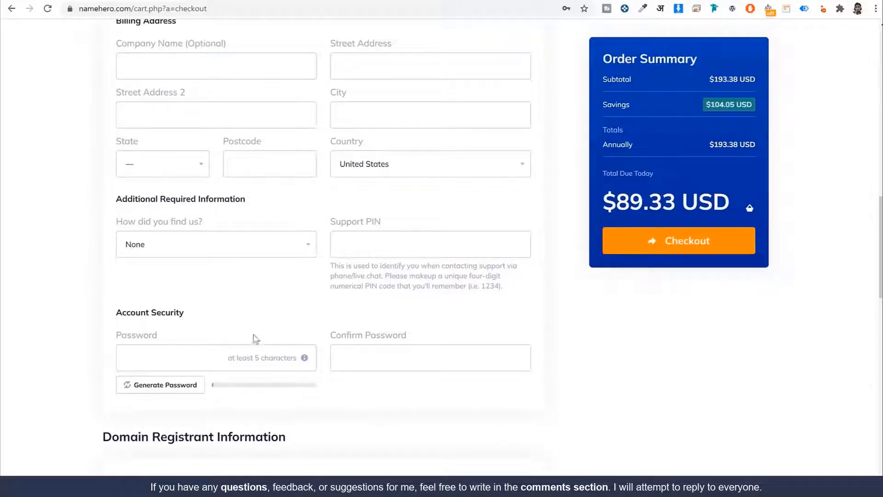
scroll(742, 396, "down", 10)
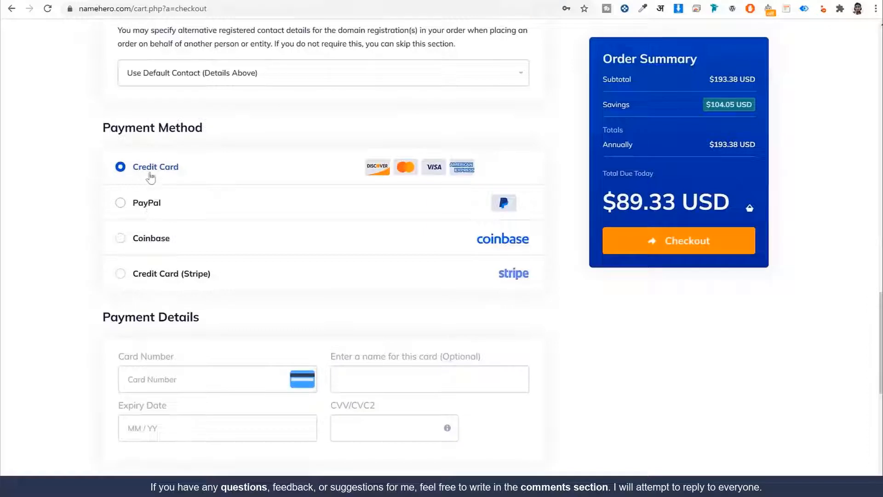
triple_click(176, 170)
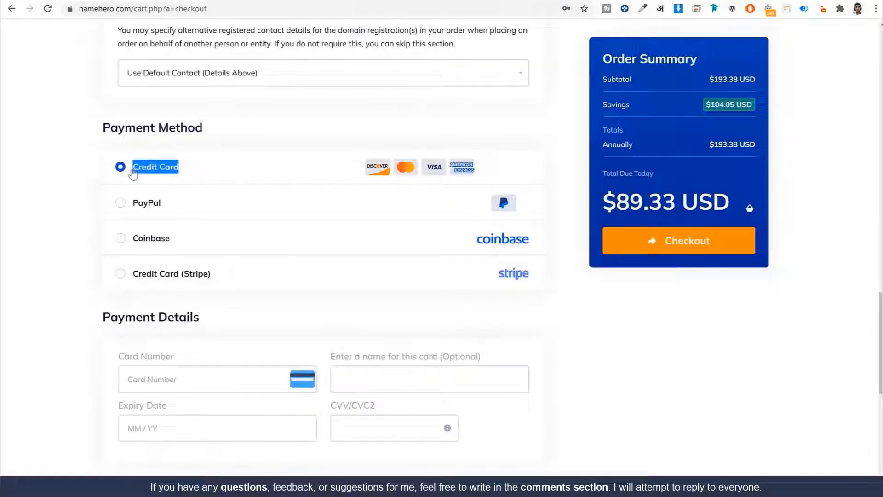
left_click(148, 204)
left_click(150, 243)
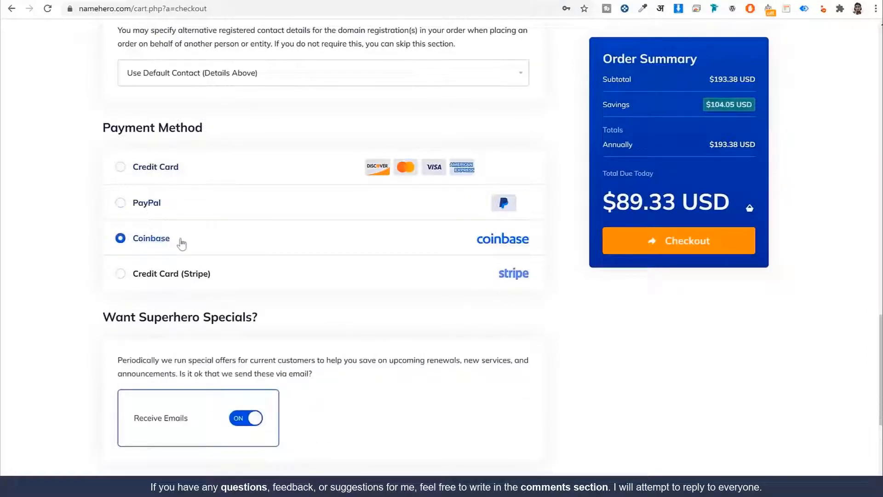
left_click_drag(180, 240, 125, 240)
left_click(187, 275)
left_click(187, 276)
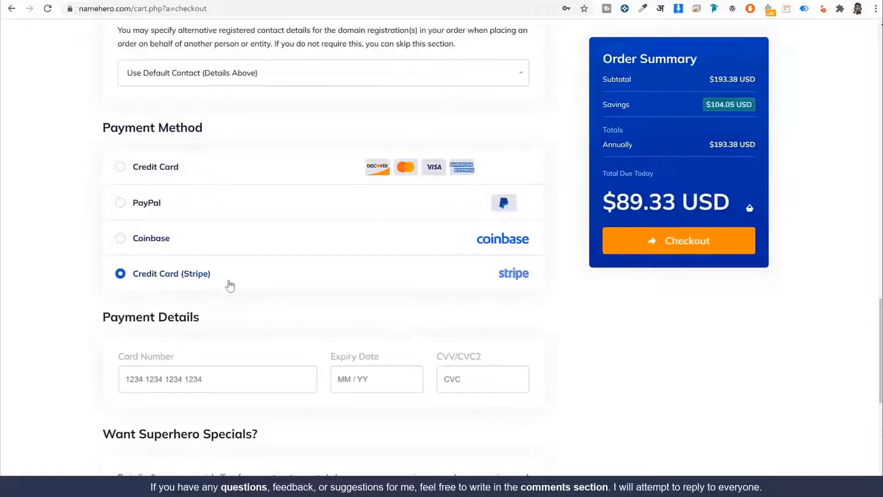
left_click(144, 168)
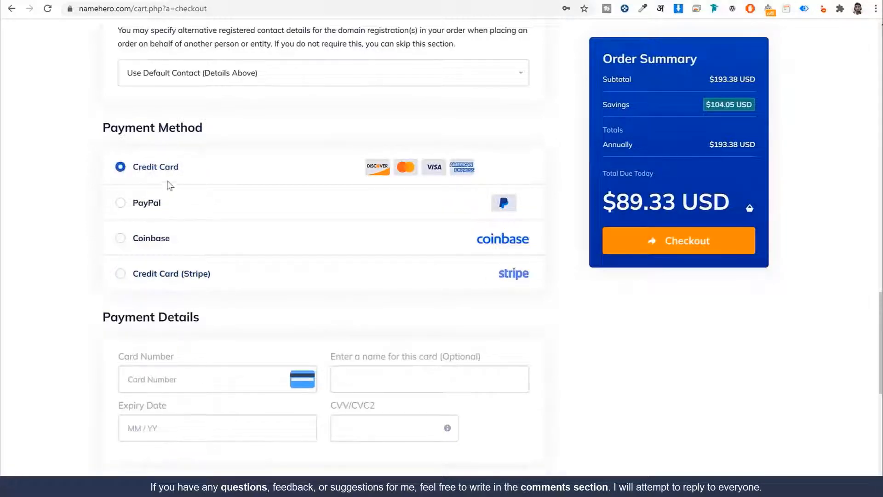
left_click_drag(183, 168, 130, 169)
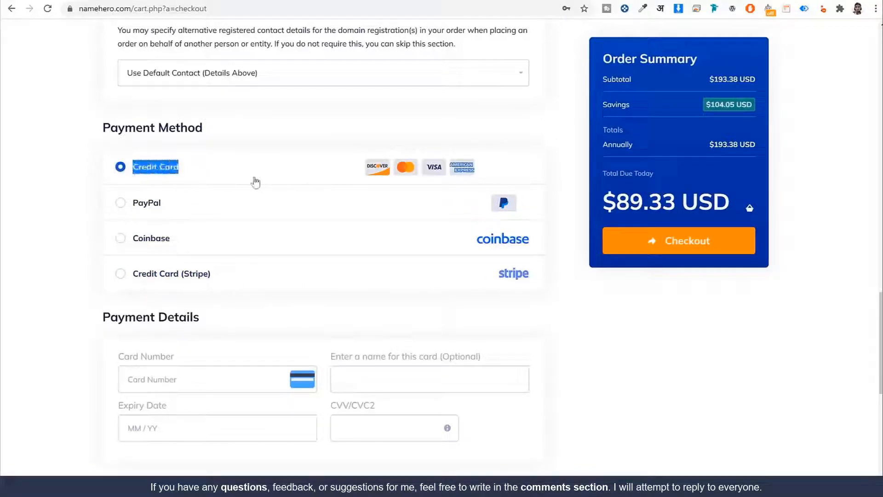
scroll(250, 195, "down", 2)
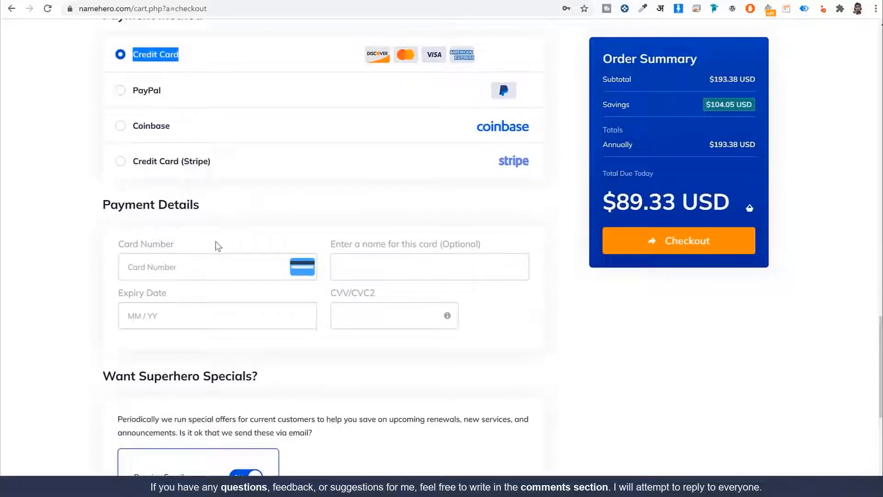
scroll(218, 246, "up", 1)
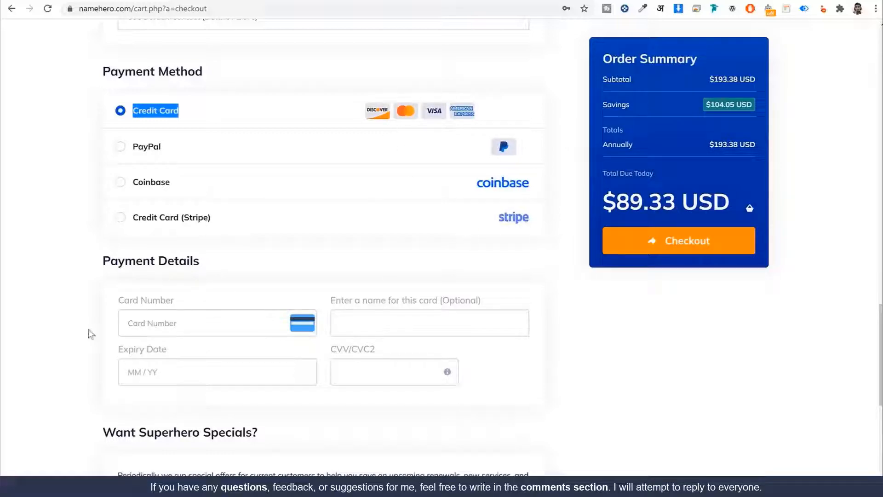
scroll(516, 357, "down", 8)
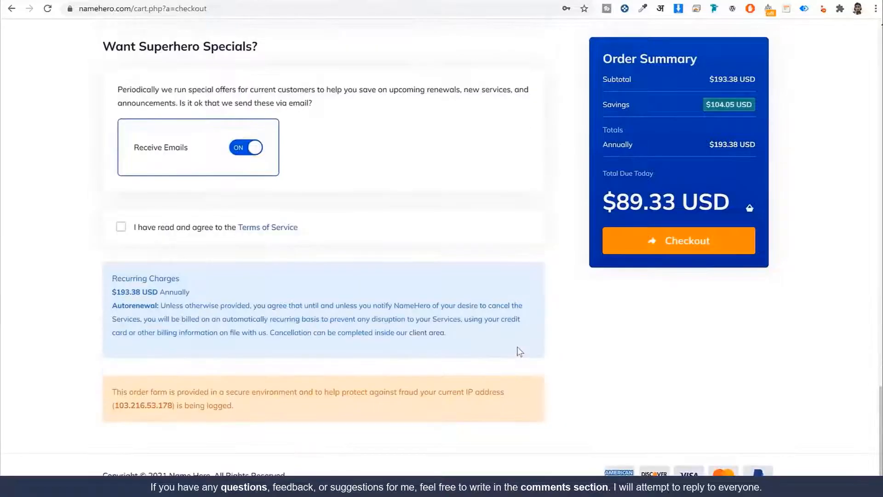
Accept the Terms of Service, check out, and log in to the NameHero client area
left_click(121, 226)
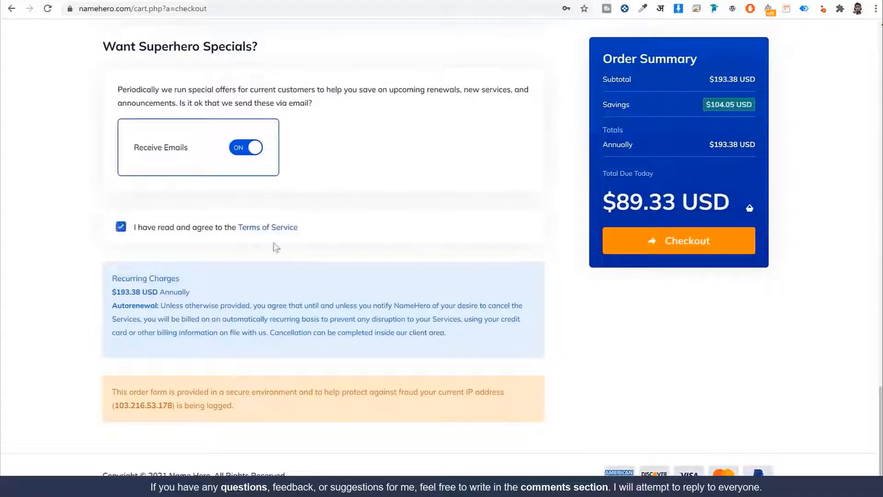
left_click(666, 247)
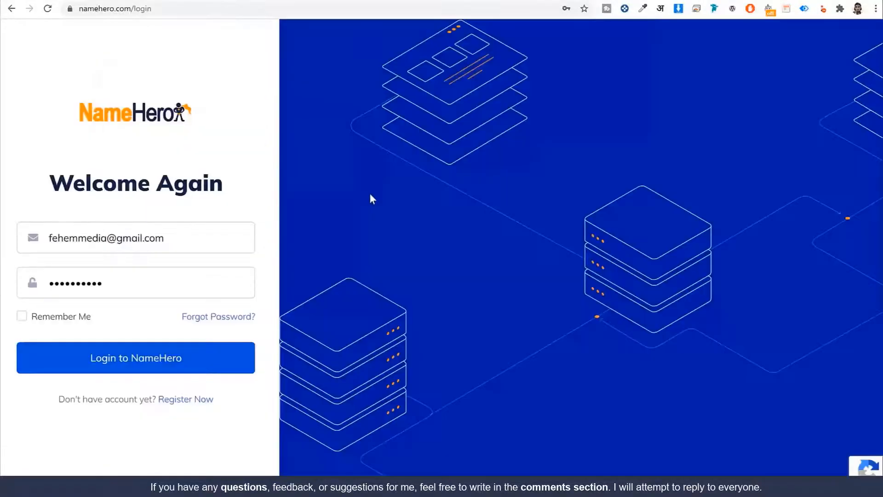
left_click(181, 8)
left_click(199, 57)
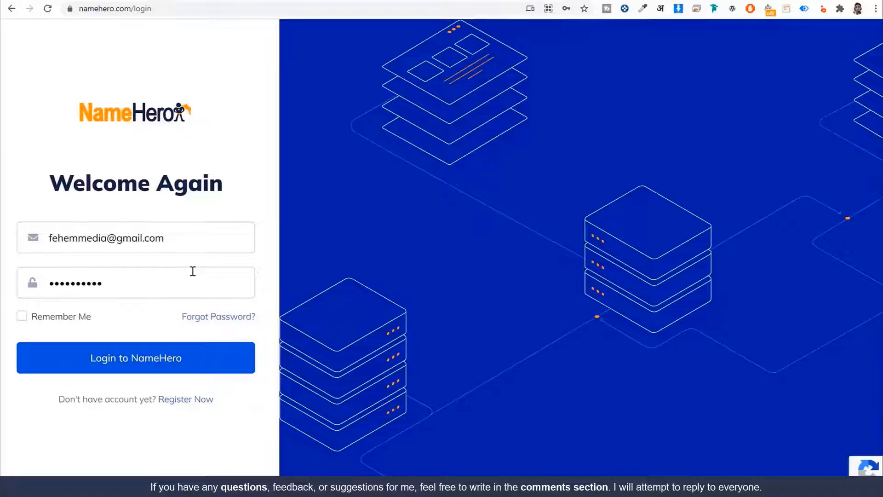
left_click(160, 364)
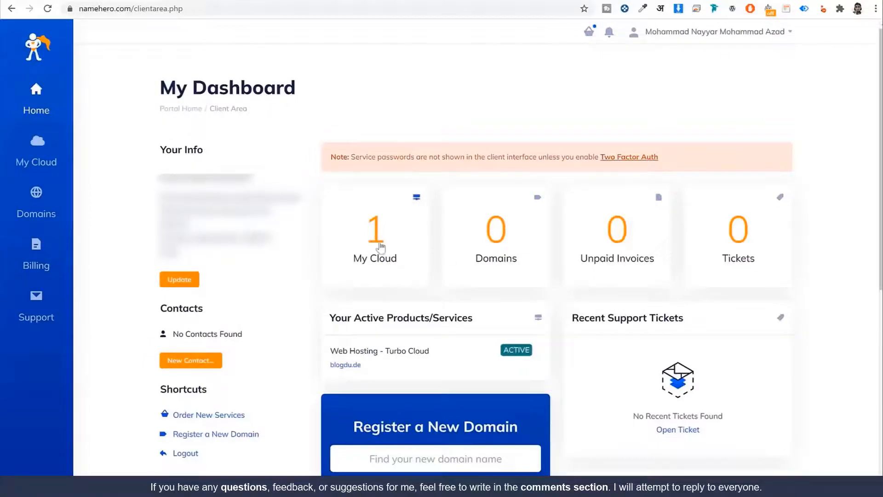
View the Web Hosting - Turbo Cloud service details and start a new browser tab
left_click(375, 244)
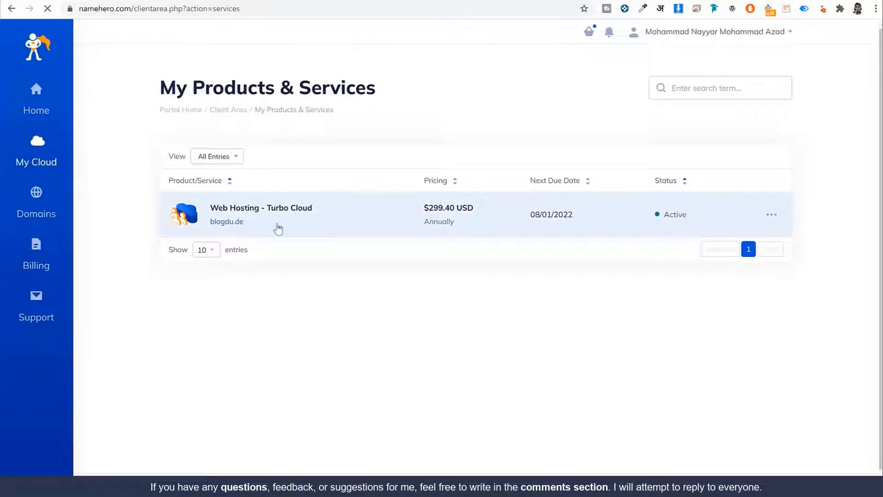
left_click(276, 228)
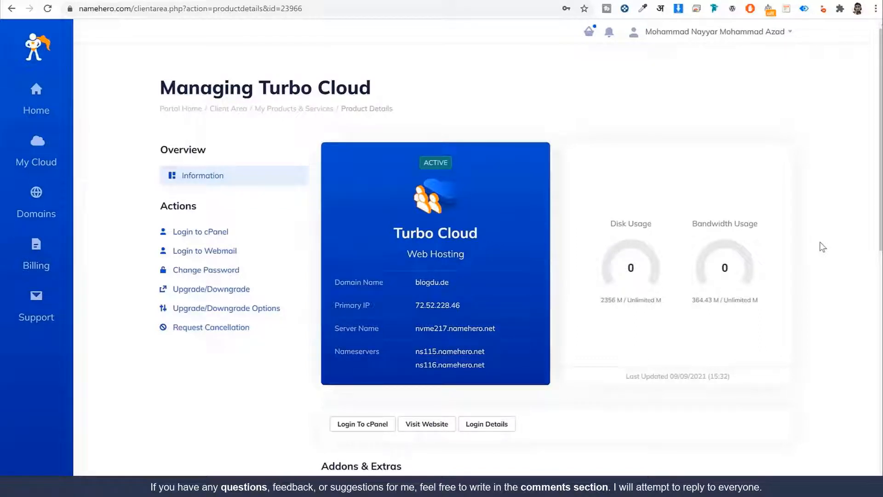
key("ctrl+t")
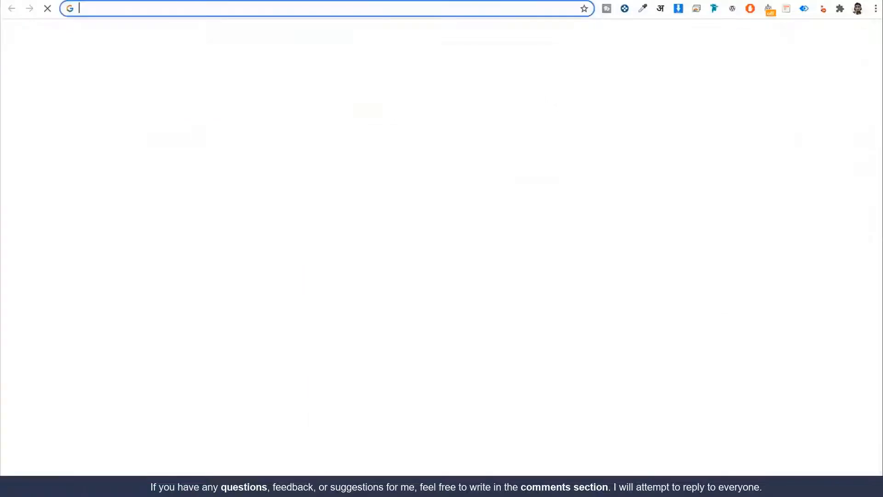
Go to godaddy.com and scroll the owned domains list down to tritongifts.com
type("god")
key("Return")
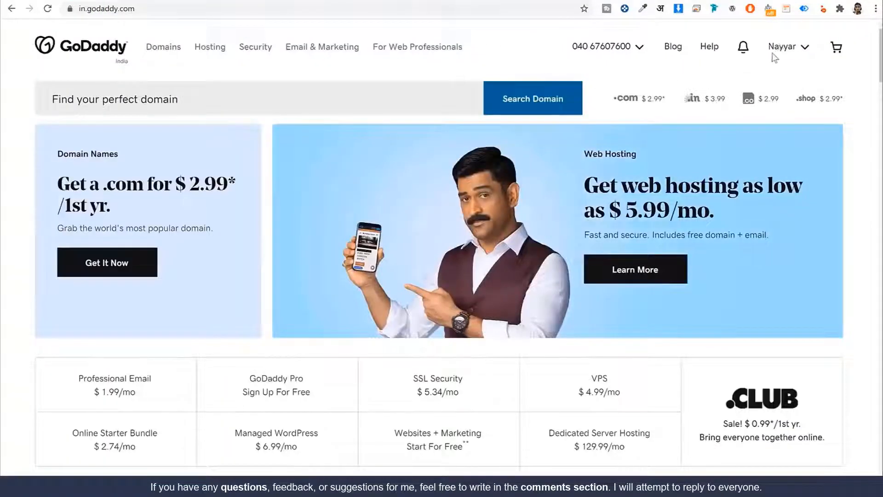
scroll(769, 184, "down", 13)
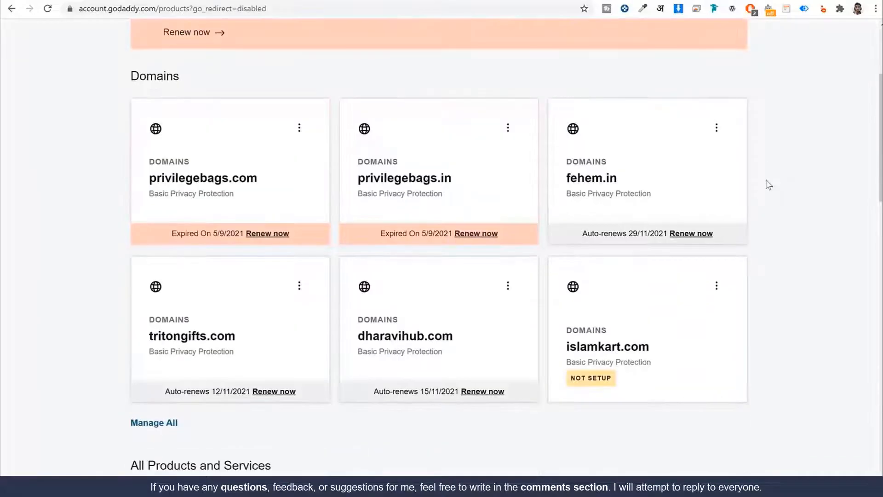
scroll(769, 184, "down", 8)
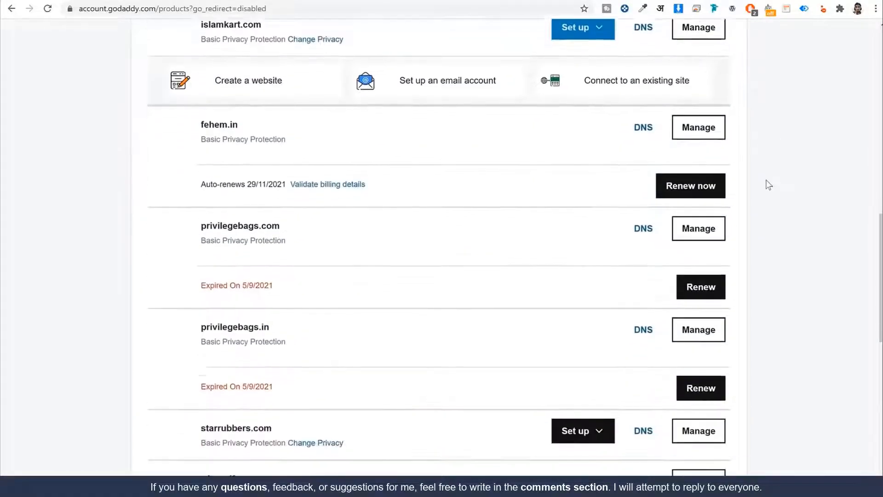
scroll(769, 185, "up", 6)
scroll(769, 185, "up", 3)
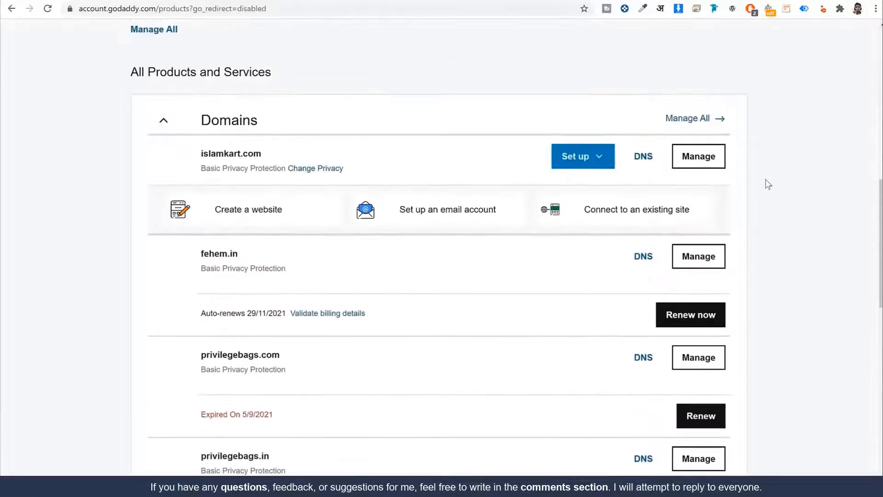
scroll(350, 263, "down", 1)
scroll(322, 250, "down", 1)
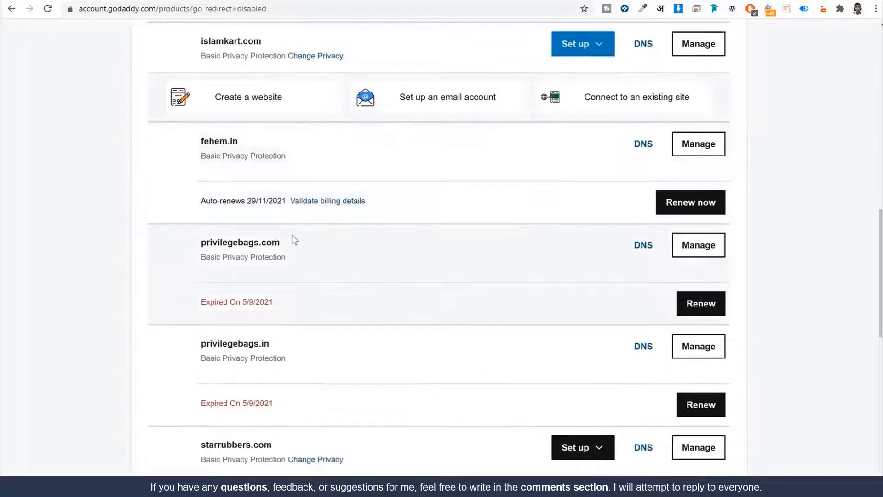
scroll(292, 189, "down", 4)
scroll(272, 172, "down", 2)
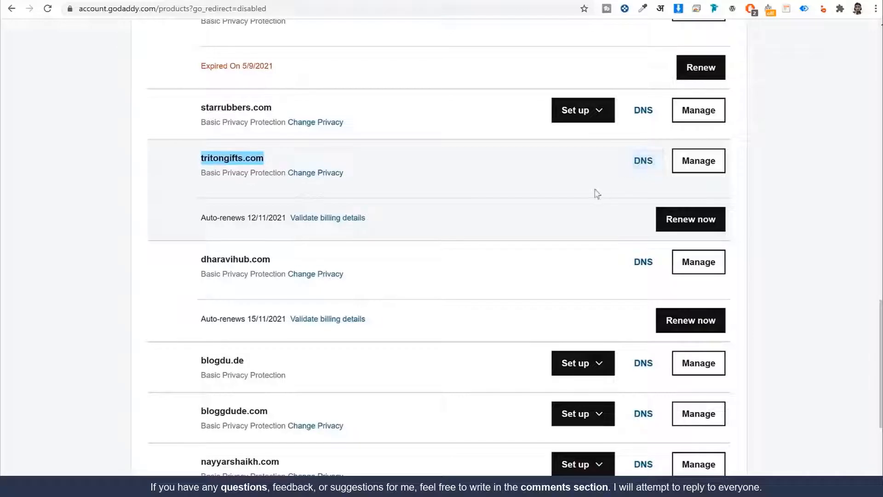
Open tritongifts.com's DNS settings and choose to enter custom nameservers
left_click(634, 166)
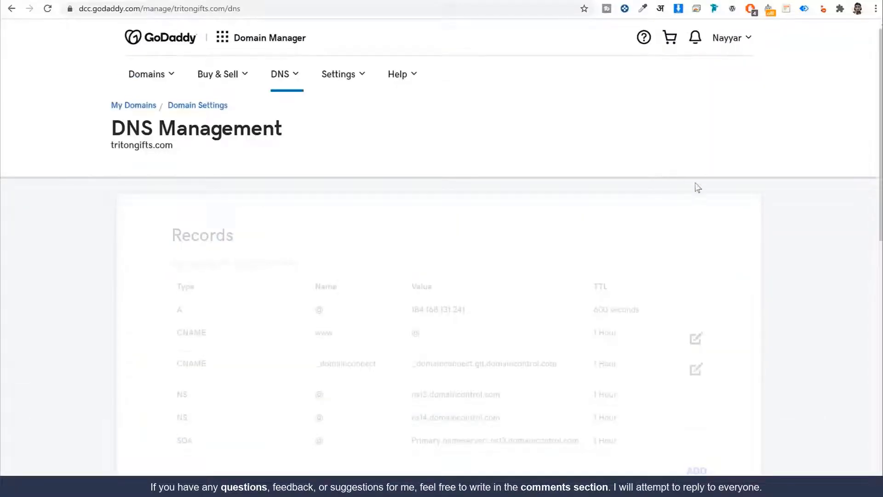
scroll(777, 201, "down", 9)
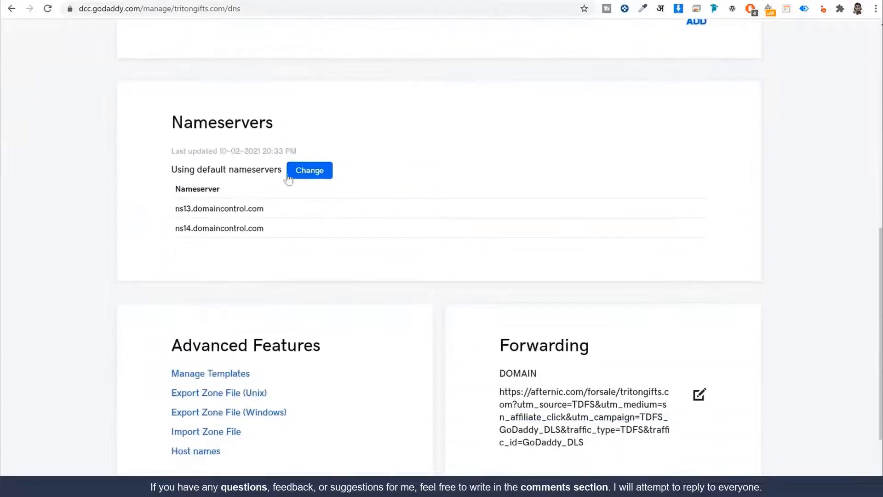
left_click_drag(170, 123, 299, 124)
left_click(308, 180)
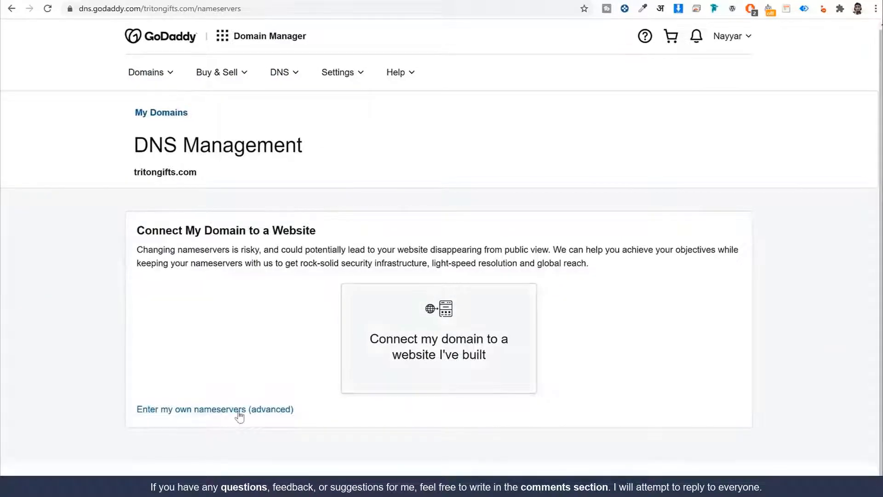
left_click(239, 411)
left_click(266, 297)
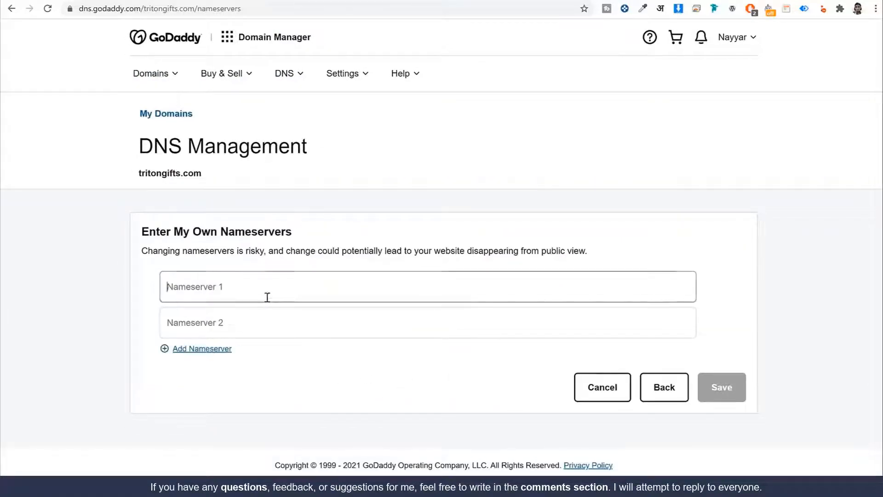
left_click(245, 330)
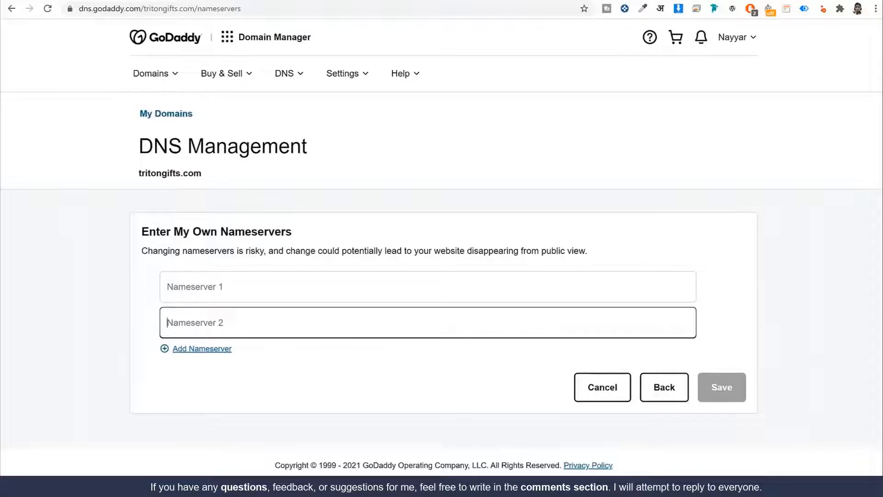
Copy ns115.namehero.net from NameHero into GoDaddy's first nameserver field
key("ctrl+Tab")
left_click_drag(414, 355, 494, 353)
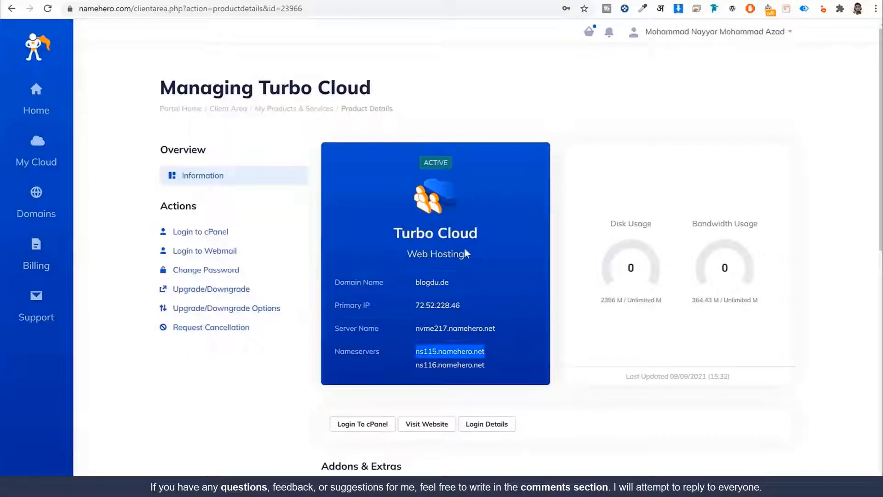
key("ctrl+c")
key("ctrl+Tab")
left_click(316, 291)
key("ctrl+v")
Copy ns116.namehero.net into the second nameserver field, then return to the NameHero details
key("ctrl+Tab")
left_click_drag(489, 367, 446, 364)
triple_click(448, 365)
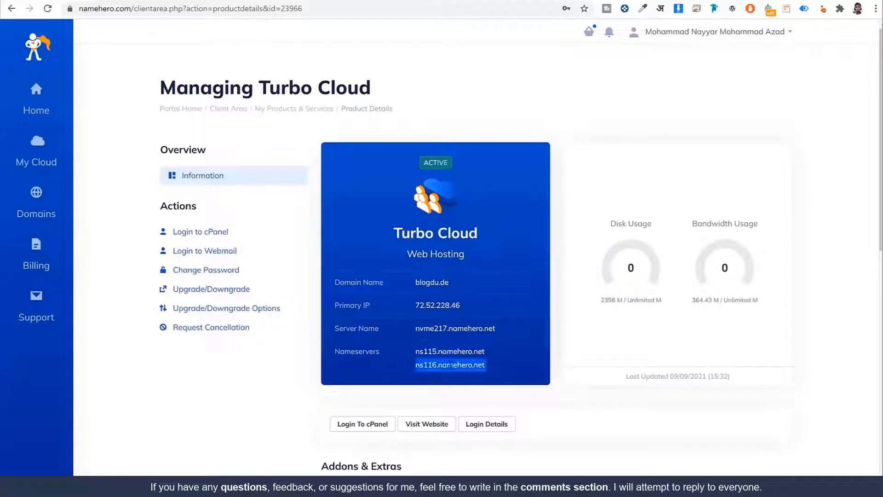
key("ctrl+c")
key("ctrl+Tab")
left_click(339, 309)
key("ctrl+v")
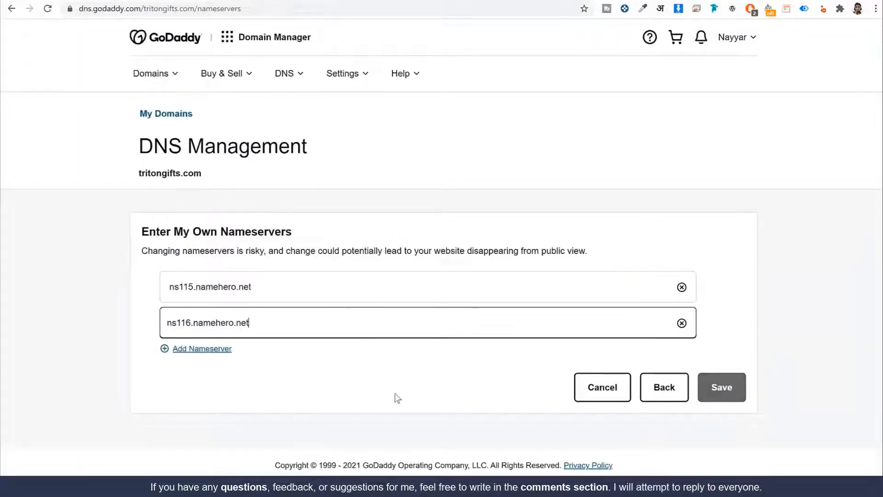
left_click(680, 388)
left_click(223, 0)
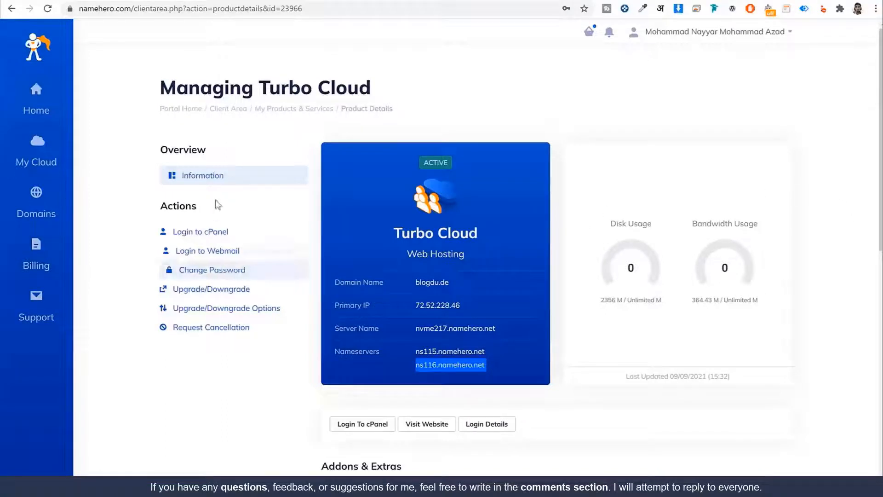
Log into cPanel, search 'php', open Select PHP Version and expand the 7.4 (current) list
left_click(217, 238)
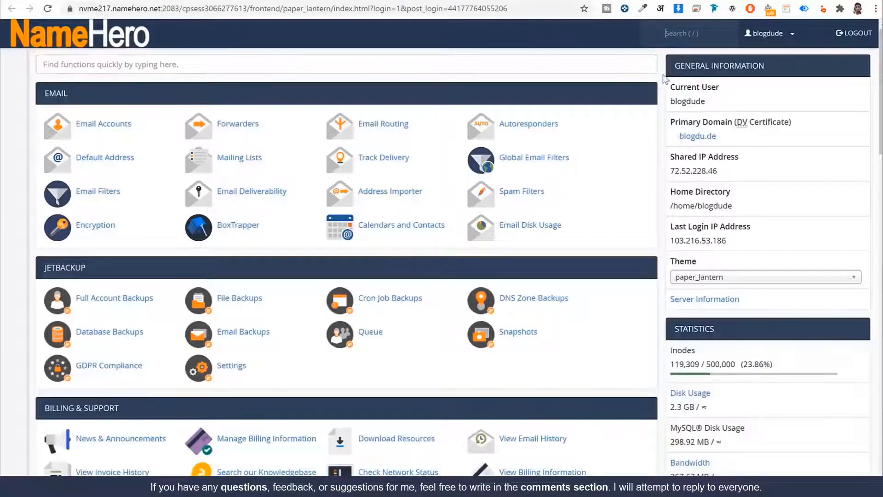
left_click(555, 64)
type("php")
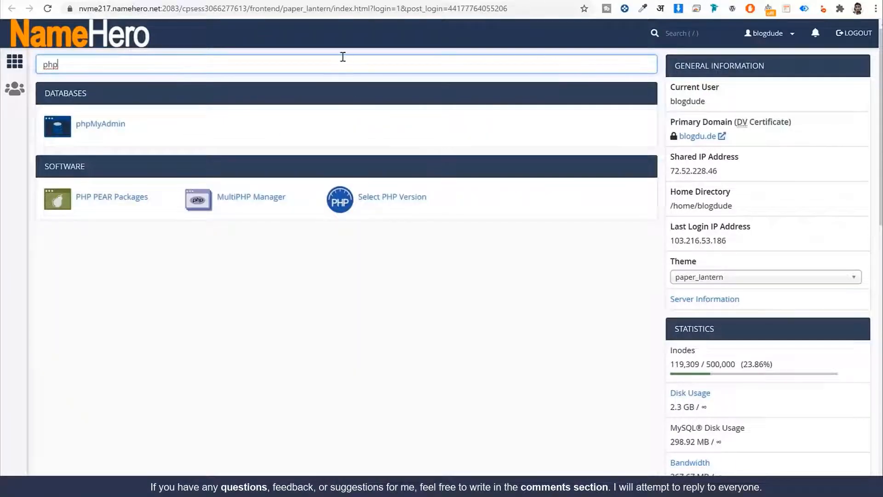
double_click(72, 60)
left_click(387, 202)
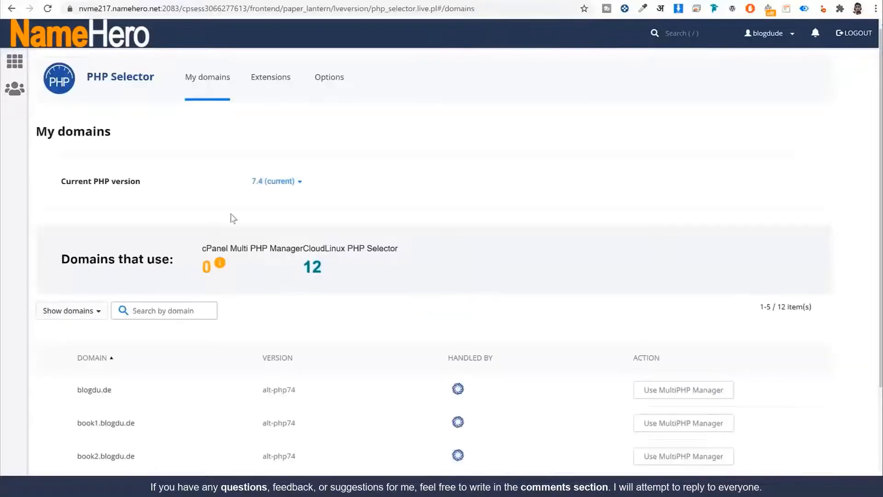
left_click_drag(61, 181, 161, 187)
left_click(255, 184)
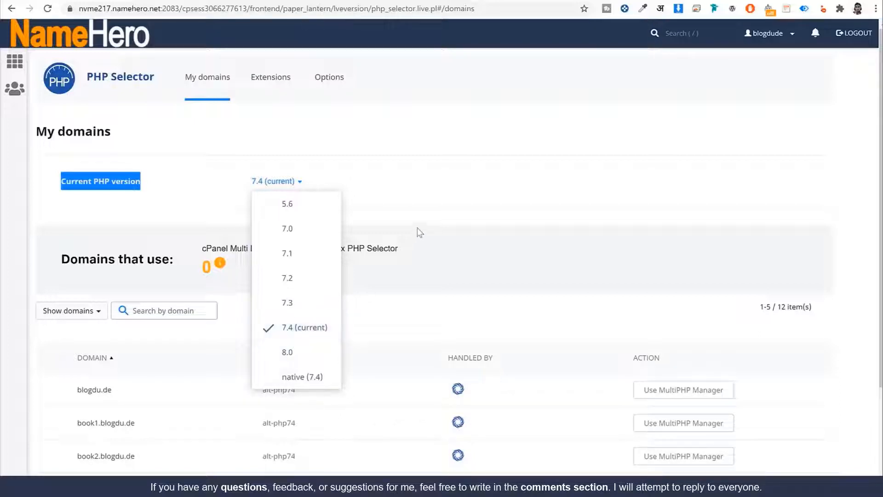
Close the PHP version list and switch to the PHP 7.4 Options tab
left_click(433, 222)
left_click(327, 82)
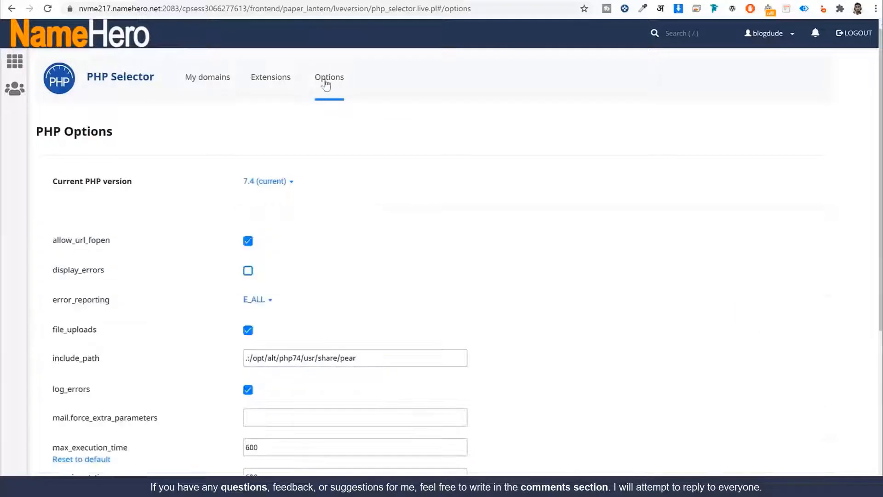
scroll(532, 243, "down", 5)
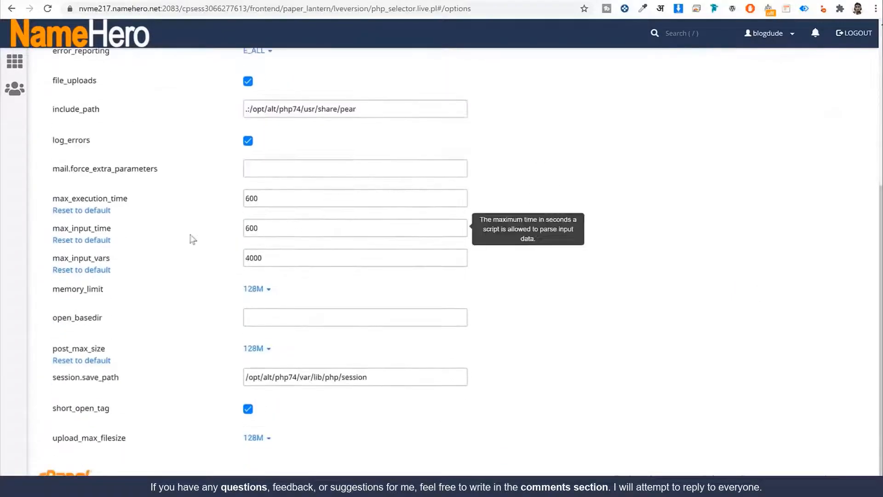
left_click_drag(59, 198, 155, 196)
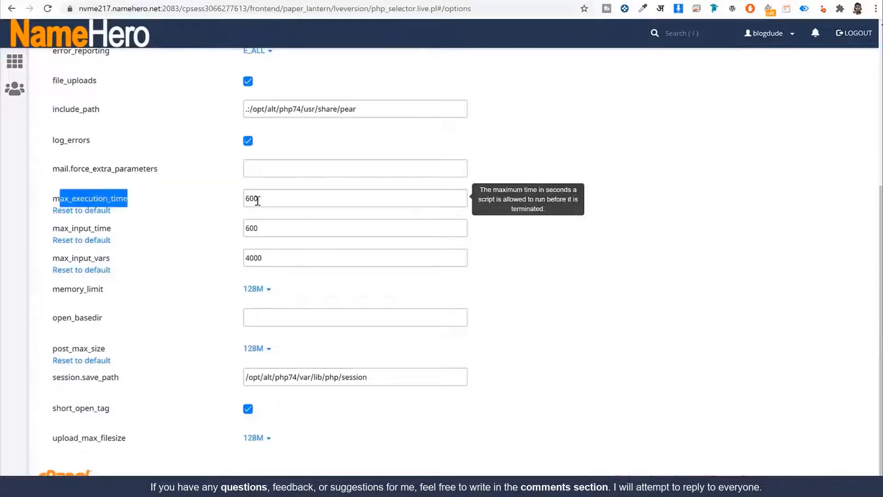
left_click_drag(273, 200, 189, 201)
left_click(276, 200)
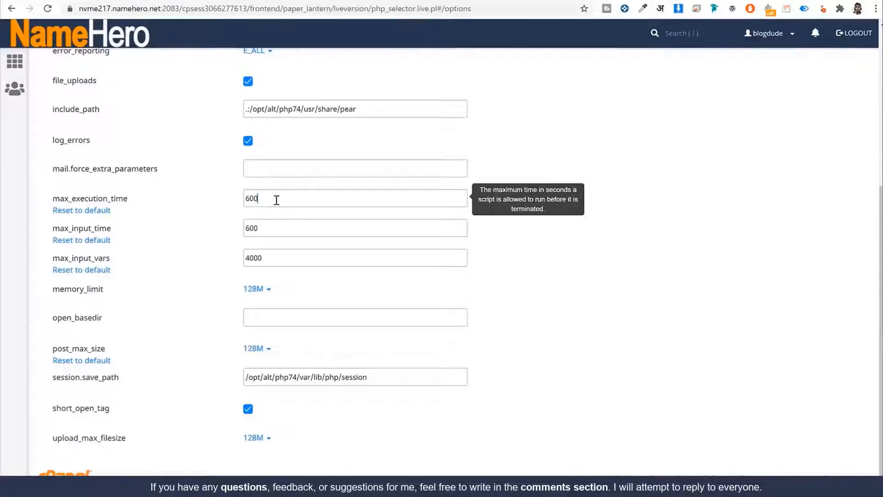
left_click_drag(274, 199, 197, 204)
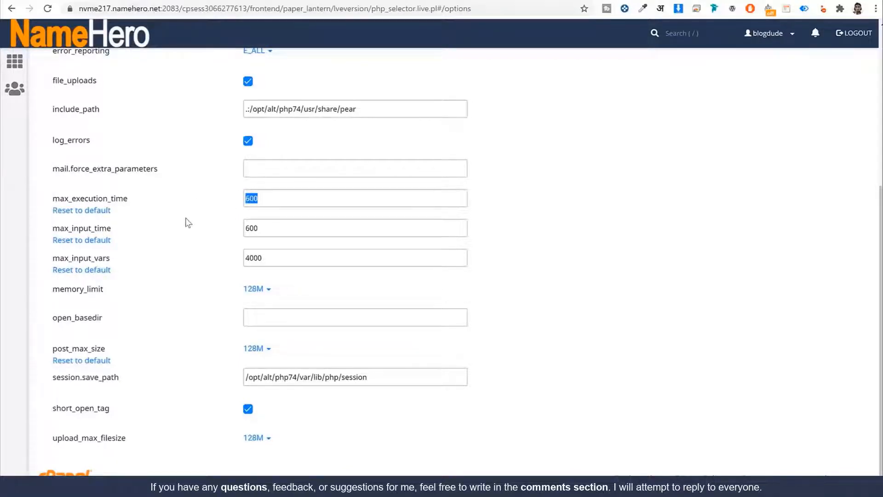
left_click_drag(51, 231, 185, 230)
left_click(265, 231)
left_click_drag(49, 258, 133, 259)
left_click_drag(281, 265, 195, 268)
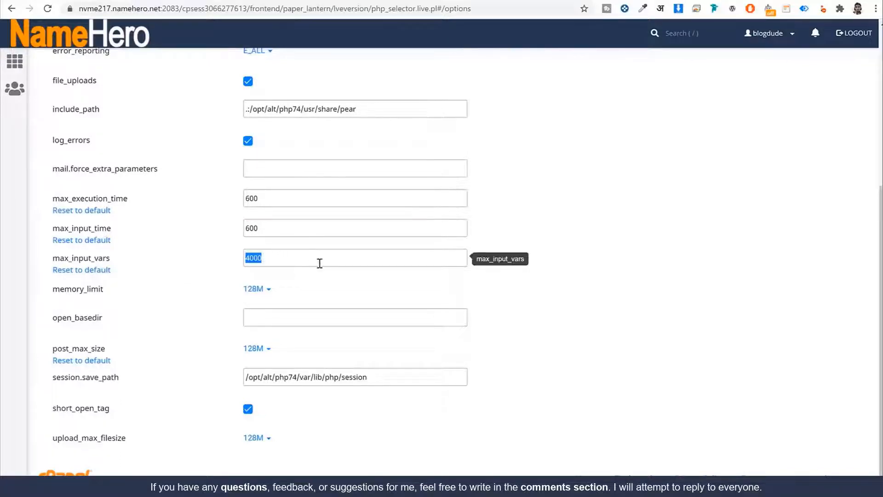
type("40")
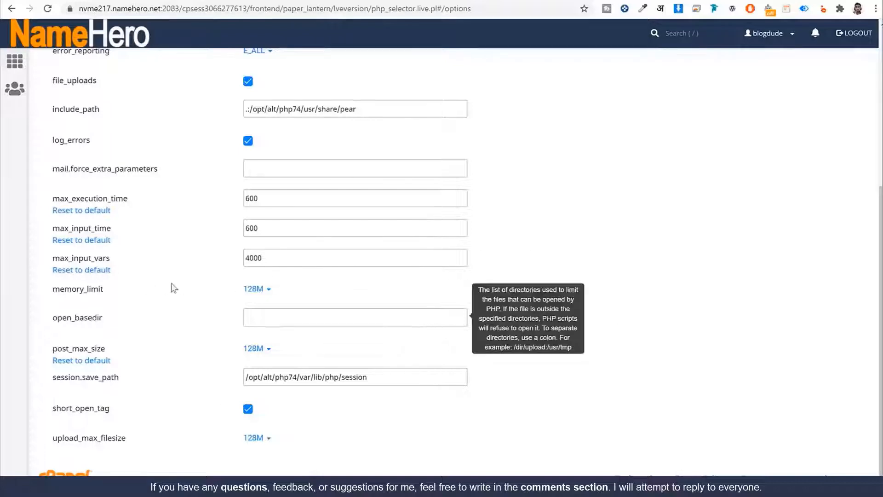
double_click(83, 289)
double_click(78, 348)
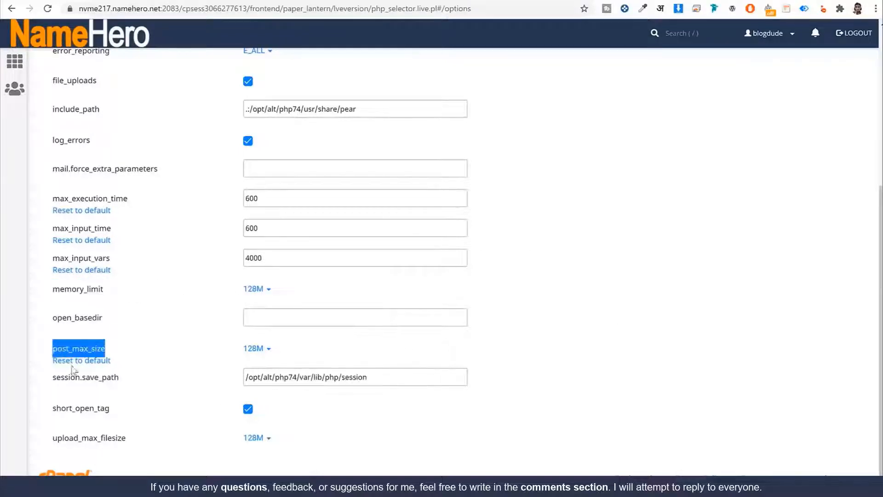
left_click_drag(138, 438, 52, 439)
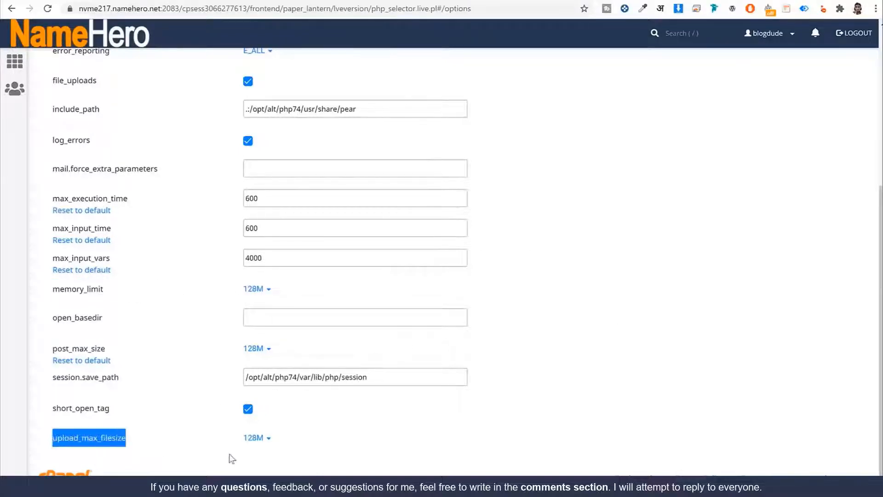
left_click(260, 441)
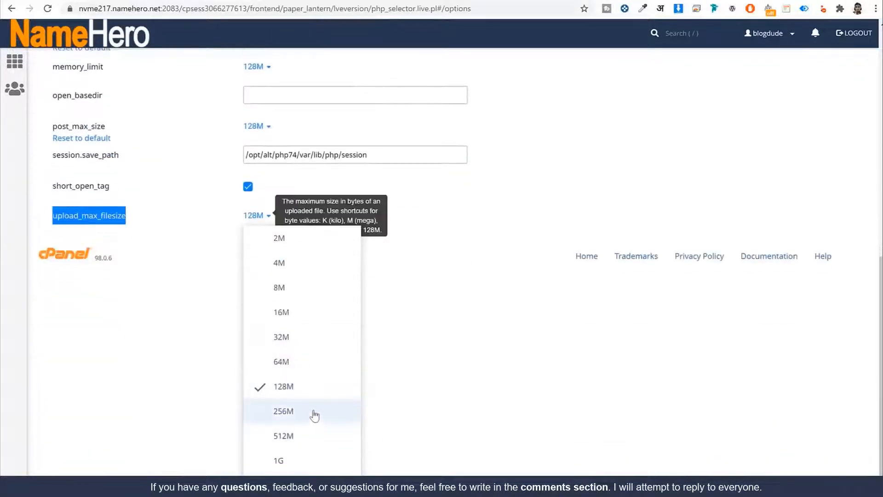
left_click(442, 382)
scroll(442, 384, "up", 7)
scroll(287, 323, "down", 2)
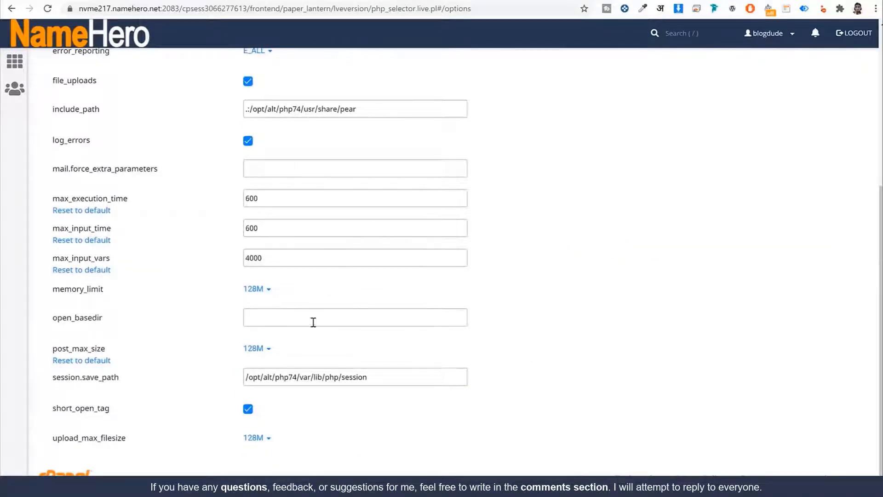
double_click(276, 197)
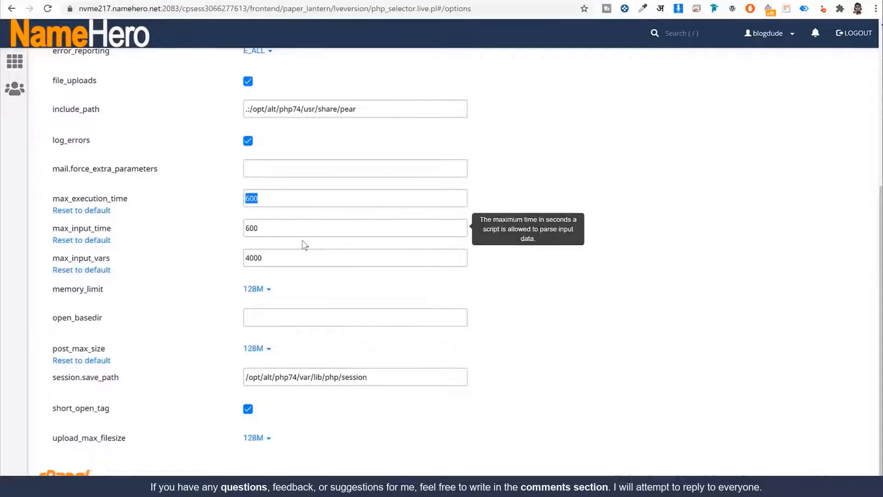
left_click(252, 228)
double_click(257, 227)
double_click(259, 257)
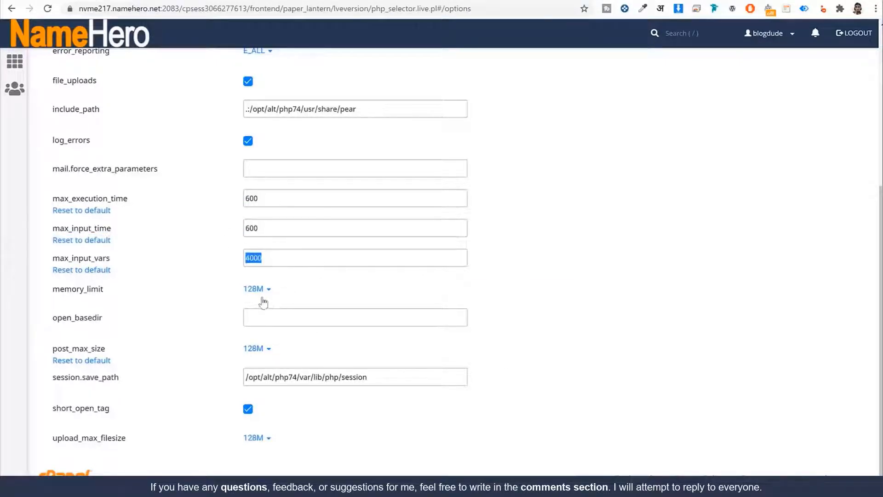
scroll(576, 328, "up", 5)
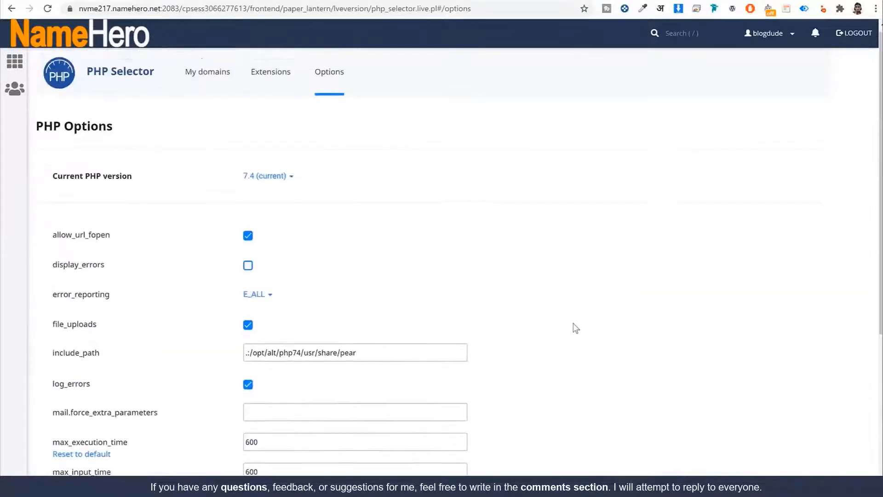
Return to the cPanel home, search 'sof', and launch Softaculous Apps Installer
left_click(124, 39)
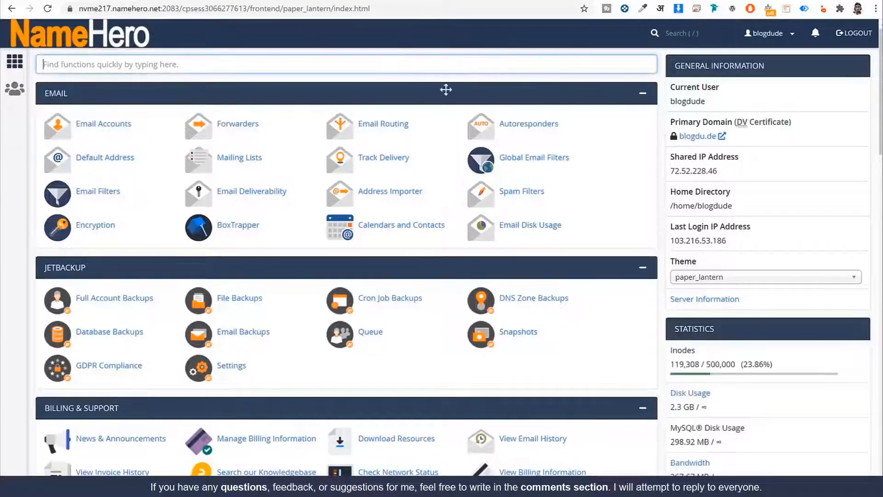
type("sof")
key("BackSpace")
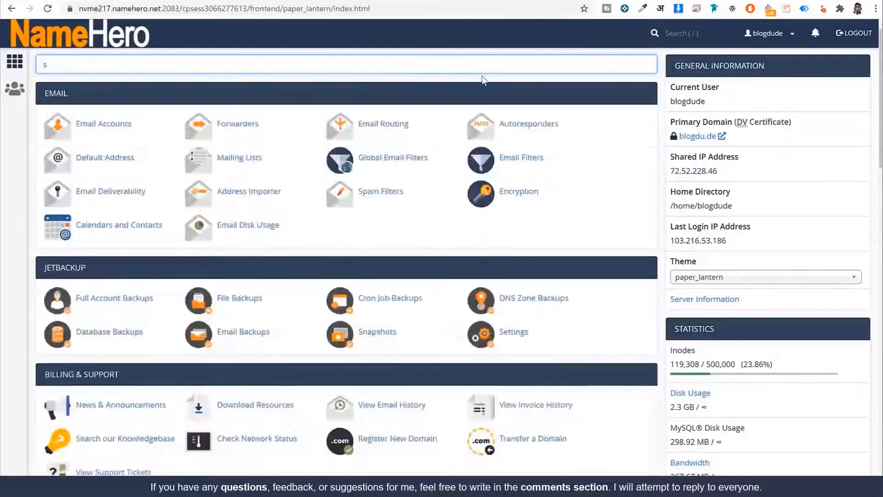
type("of")
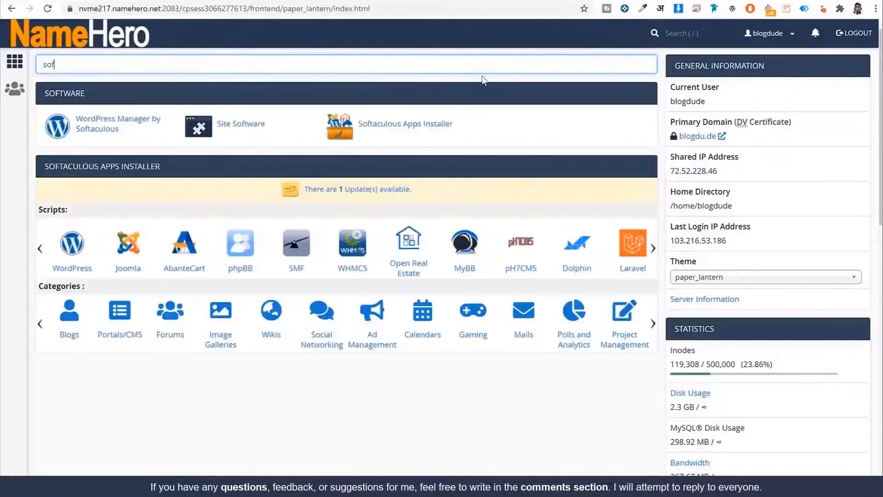
left_click(411, 129)
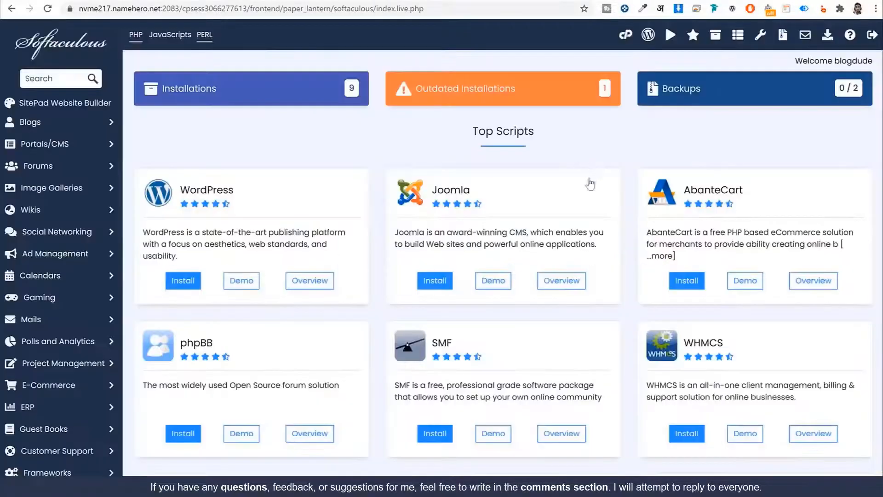
Pick WordPress from Softaculous's Top Scripts and bring up its version 5.8.1 install form
scroll(716, 236, "down", 4)
scroll(716, 236, "down", 10)
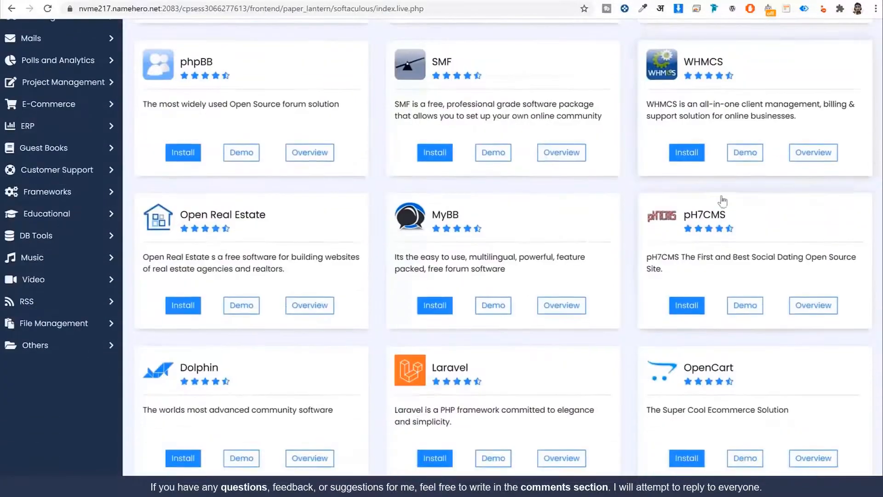
scroll(734, 223, "up", 6)
scroll(734, 223, "up", 10)
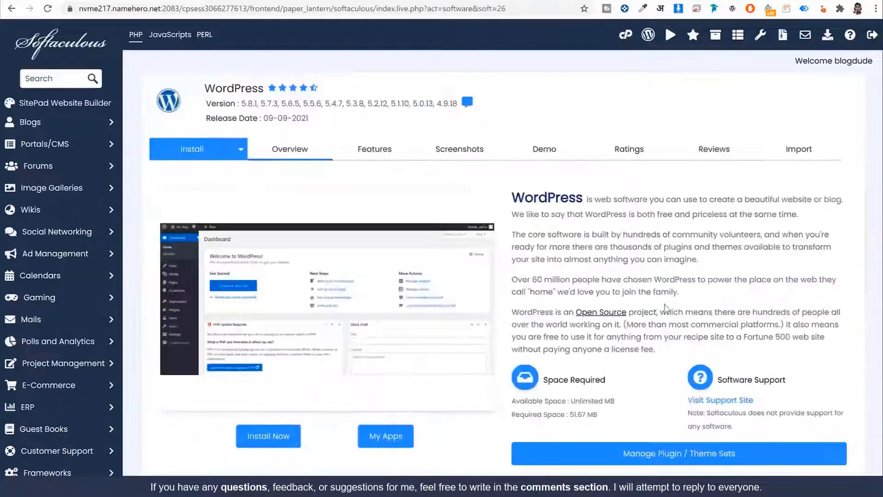
left_click(268, 434)
scroll(265, 438, "down", 2)
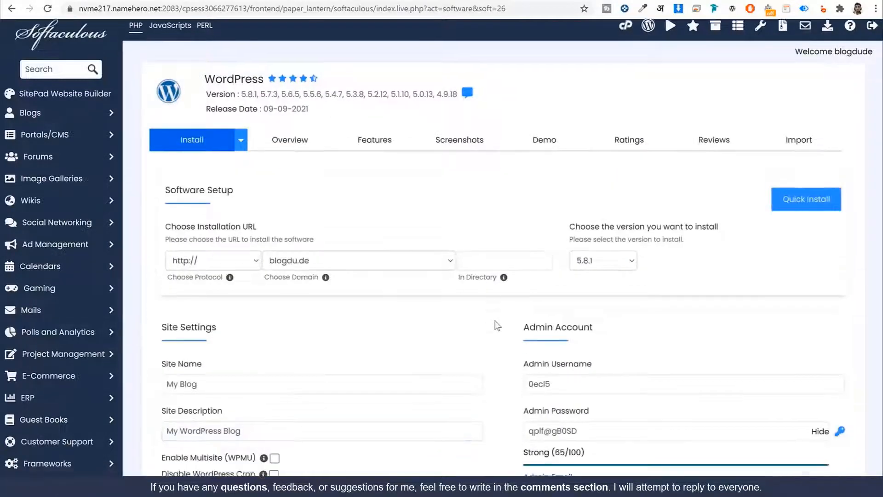
left_click(344, 162)
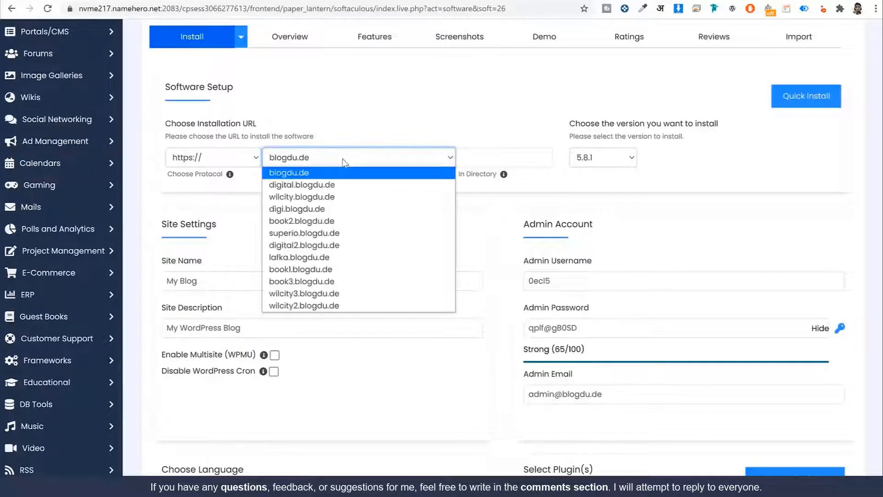
left_click(331, 281)
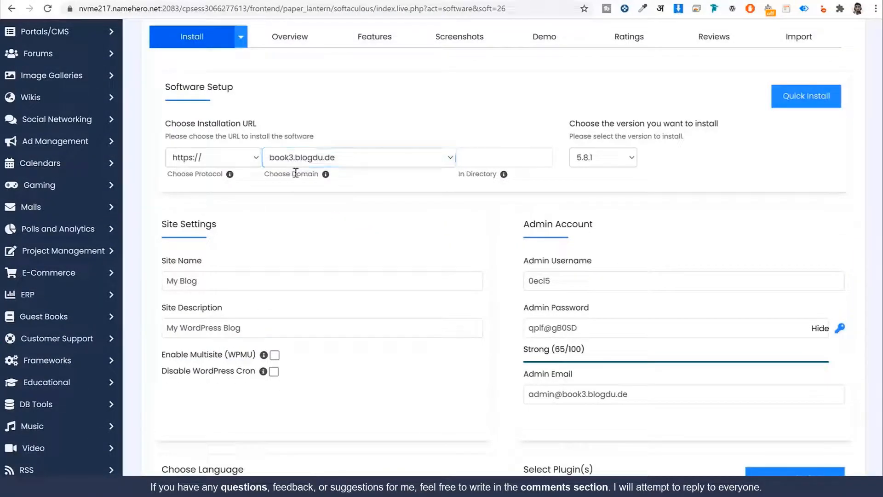
left_click(193, 158)
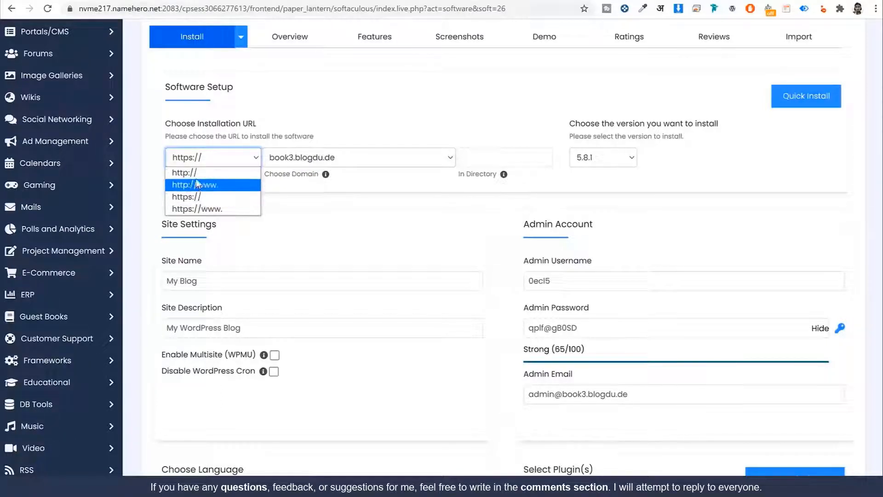
left_click(213, 197)
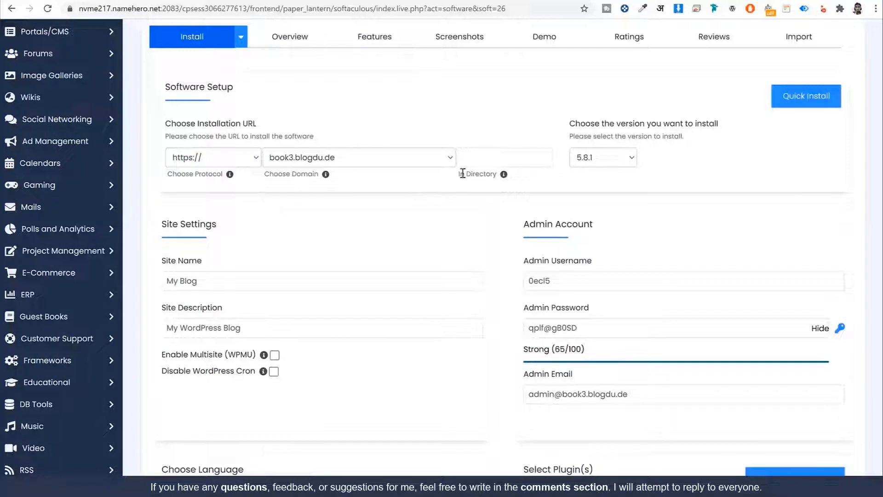
left_click(486, 157)
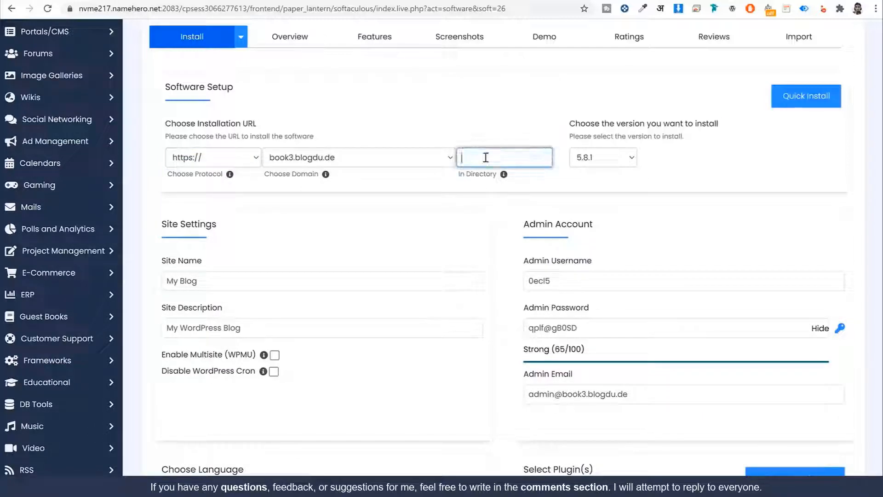
scroll(478, 186, "down", 4)
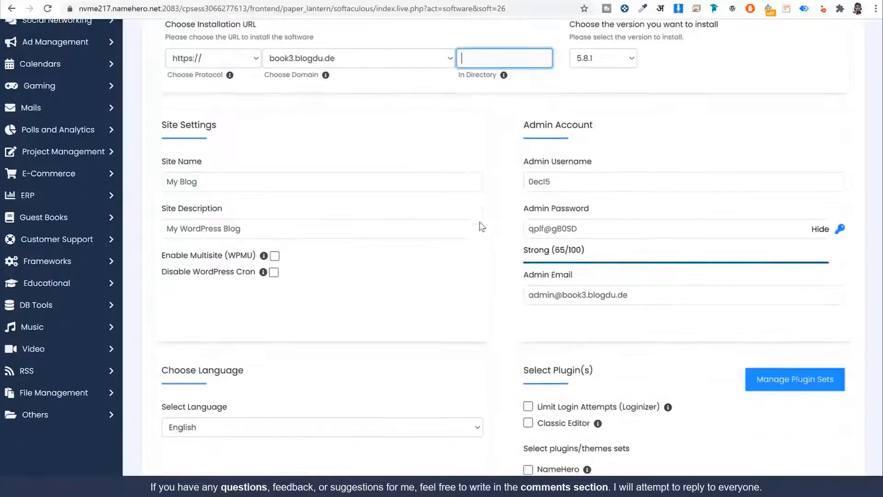
Name the site 'Jet Booking' with the description 'Doctor Booking Website'
triple_click(174, 53)
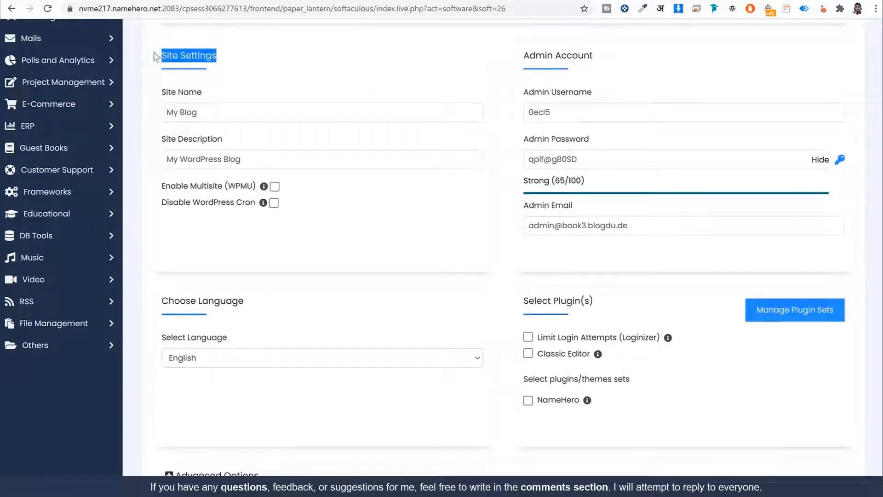
triple_click(223, 112)
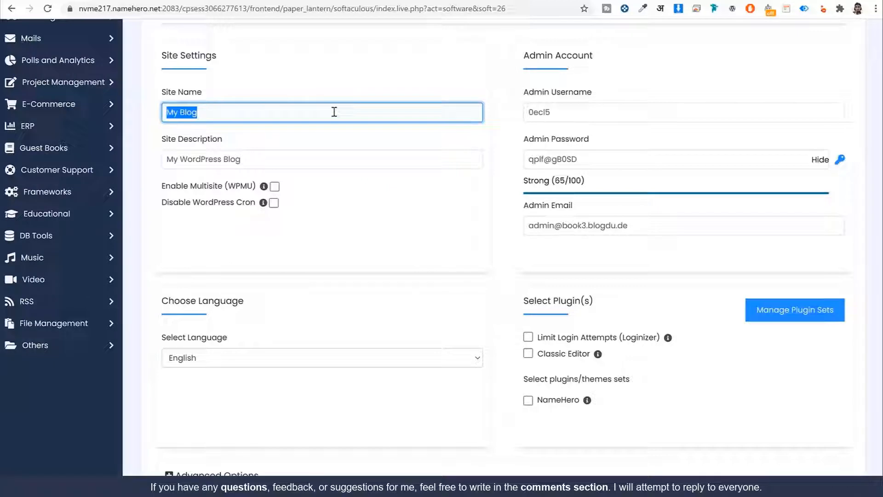
type("Jet B")
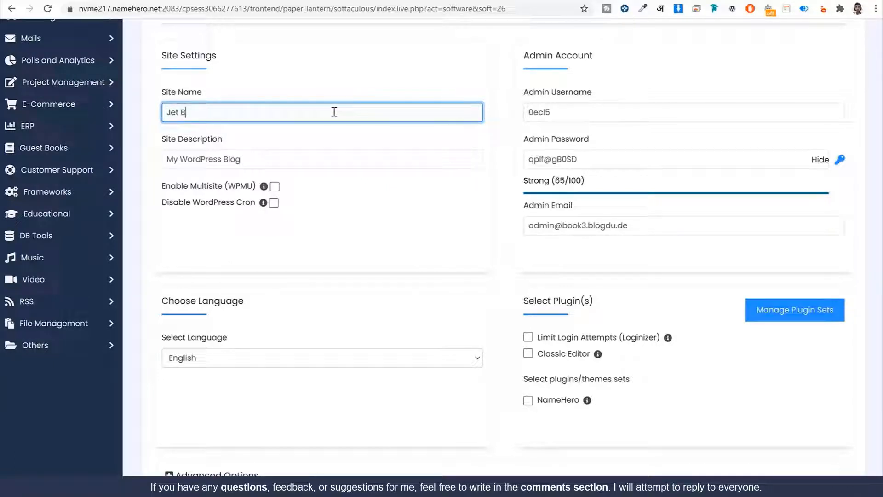
type("ooking")
key("Tab")
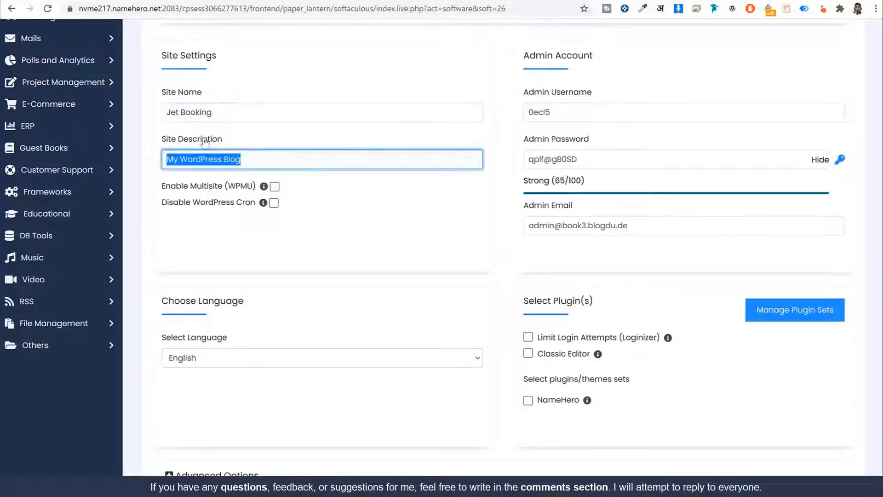
type("C")
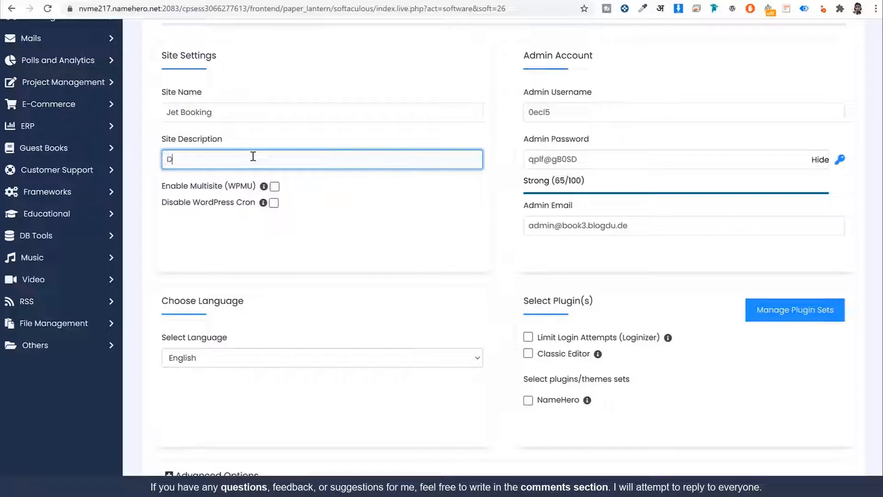
type("octor Booking Website")
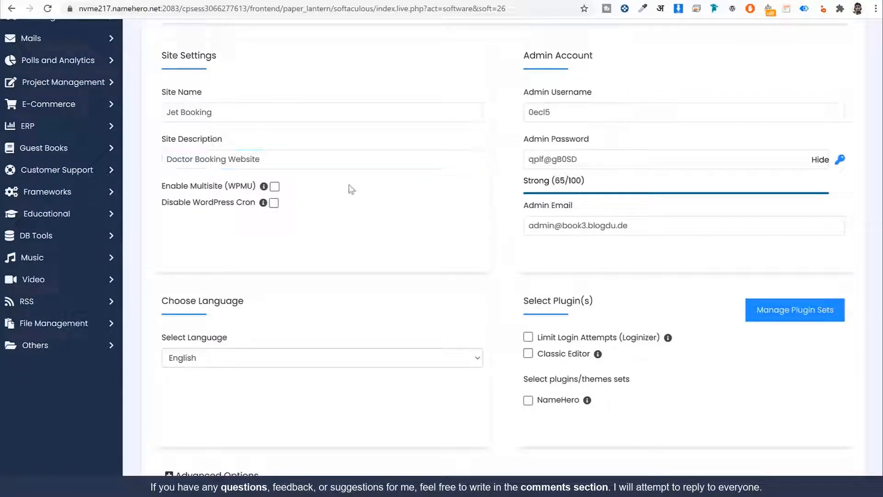
Enter the admin username, password and e-mail address, then start the WordPress installation
left_click_drag(598, 55, 521, 57)
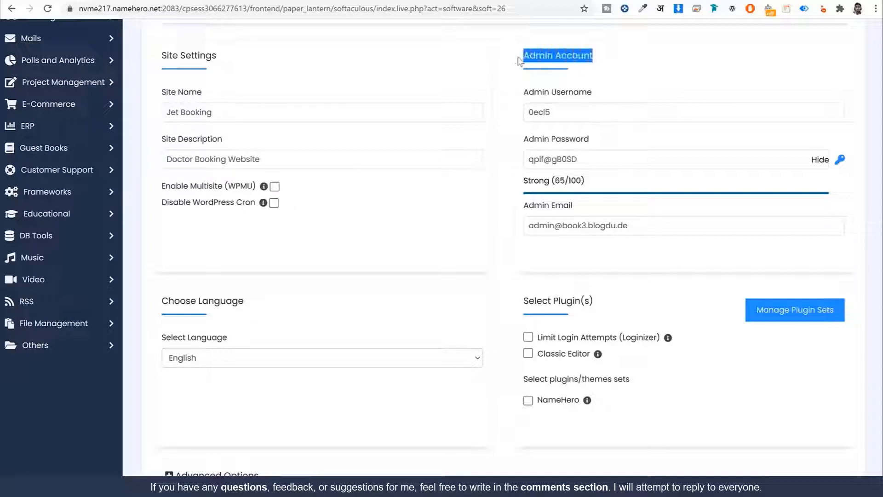
double_click(583, 112)
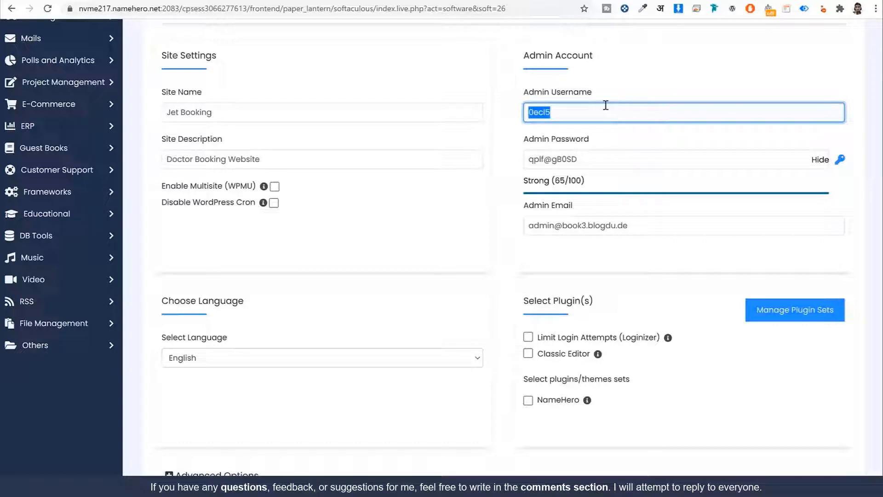
type("Nayyar_Shaikh")
key("Tab")
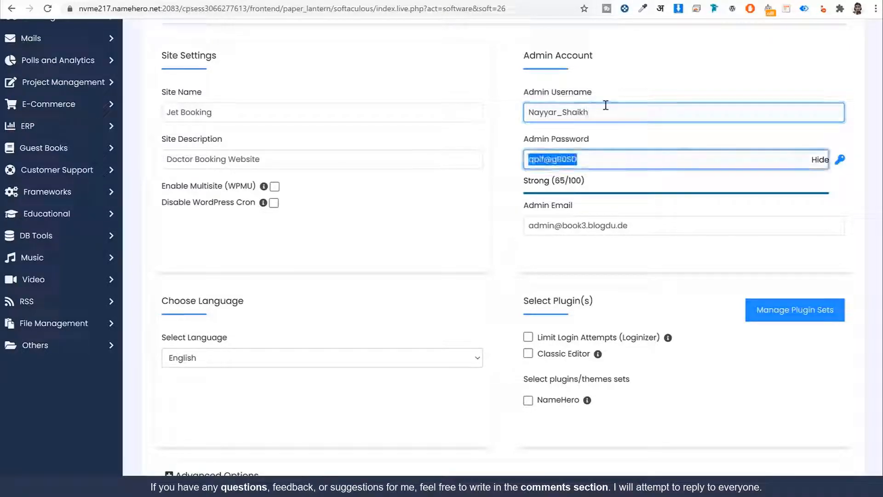
left_click(820, 159)
left_click(557, 225)
triple_click(669, 232)
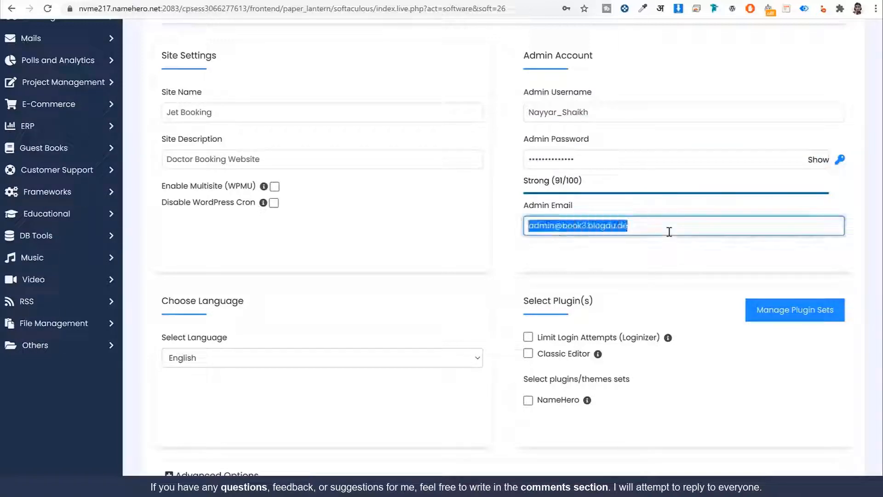
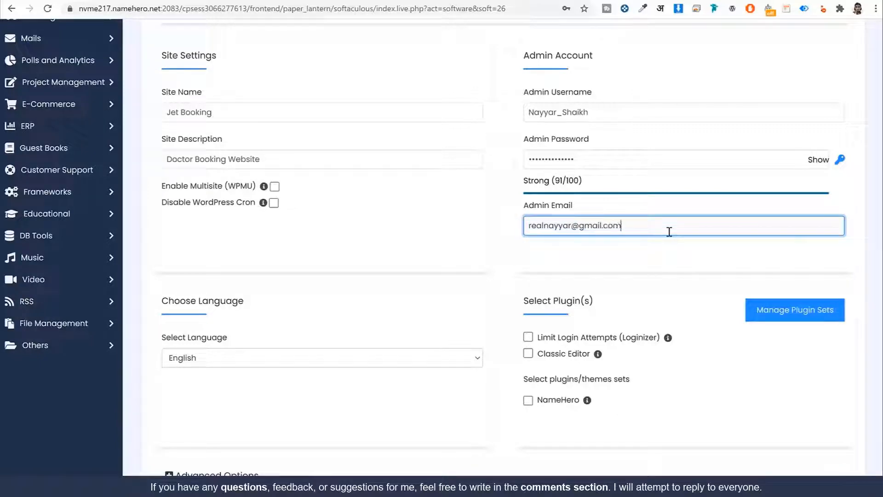
scroll(660, 233, "down", 7)
scroll(660, 235, "down", 5)
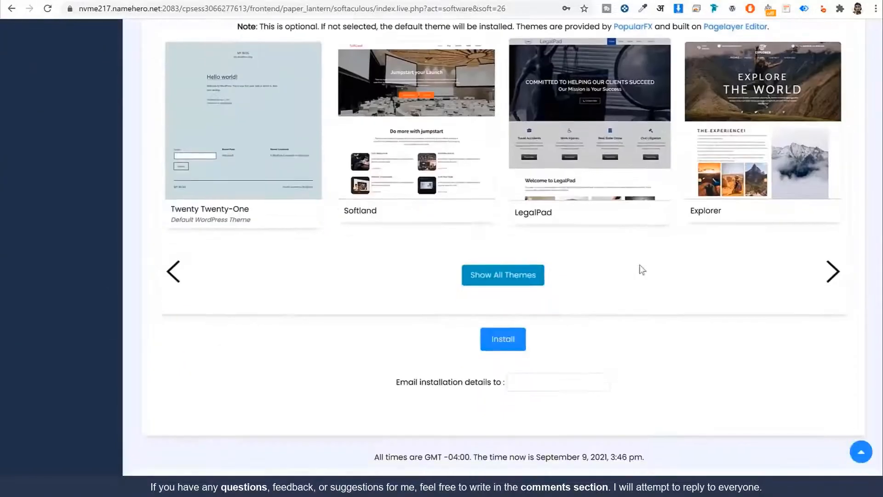
left_click(504, 341)
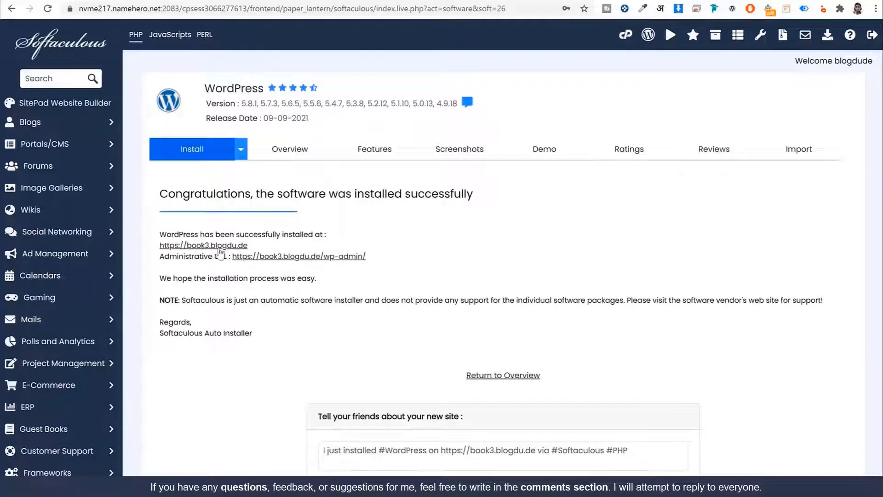
Preview the new book3.blogdu.de site in a new tab, then launch its /wp-admin administrative URL
right_click(226, 247)
left_click(228, 253)
left_click(438, 0)
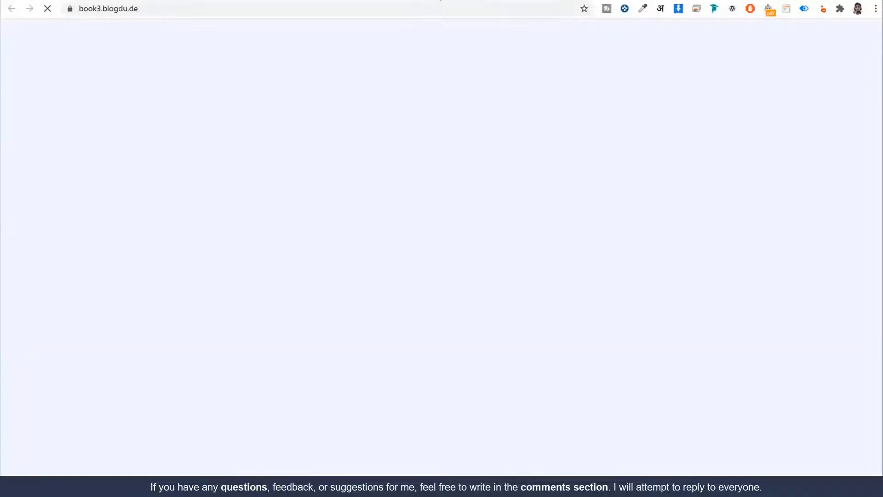
scroll(599, 167, "down", 4)
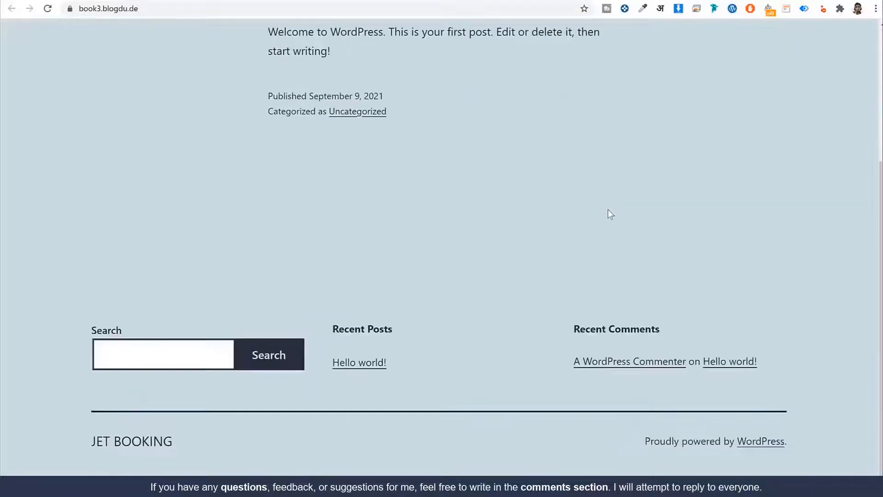
scroll(608, 209, "up", 4)
left_click(329, 2)
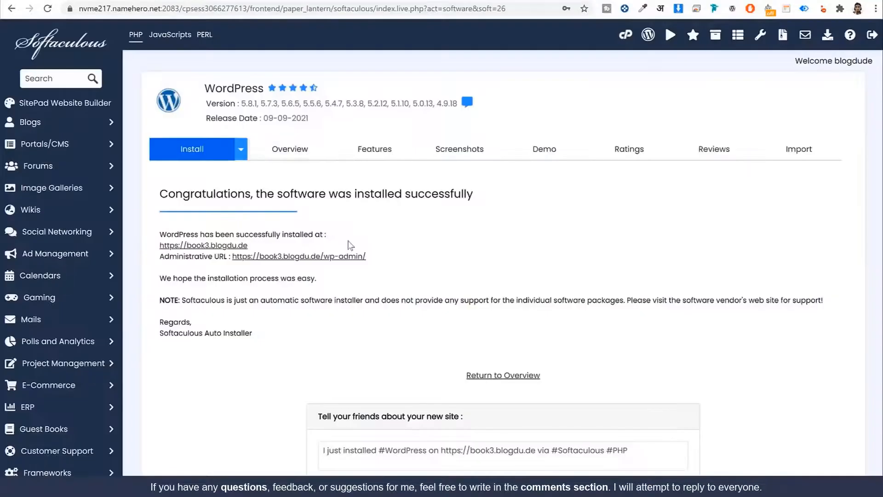
left_click(348, 255)
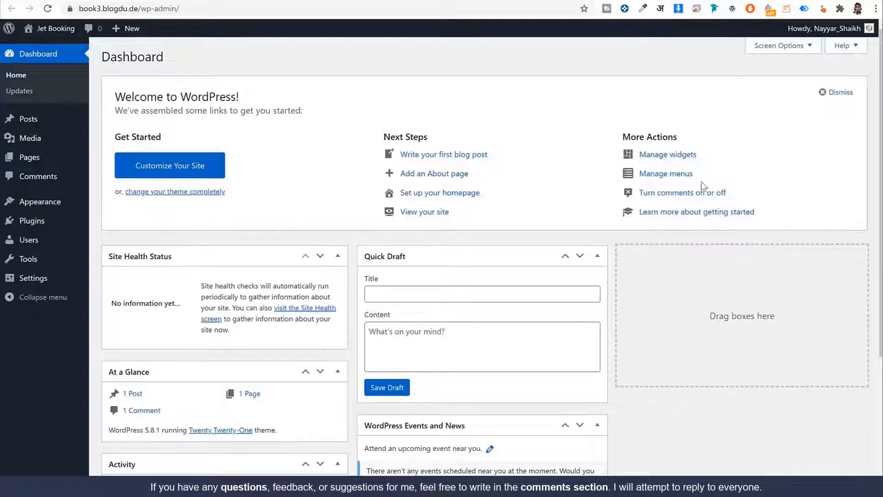
Browse the Jet Booking Dashboard widgets and check the /wp-admin/ address in the URL bar
scroll(750, 312, "down", 1)
scroll(749, 310, "down", 3)
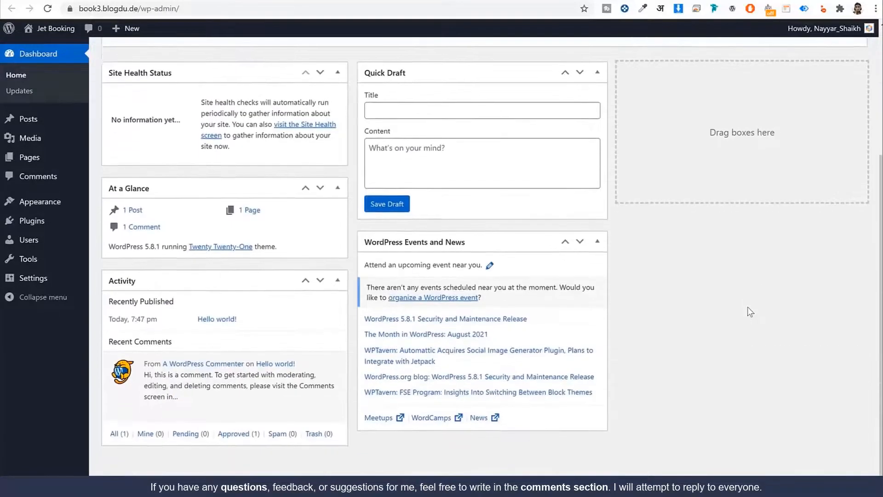
scroll(746, 307, "up", 4)
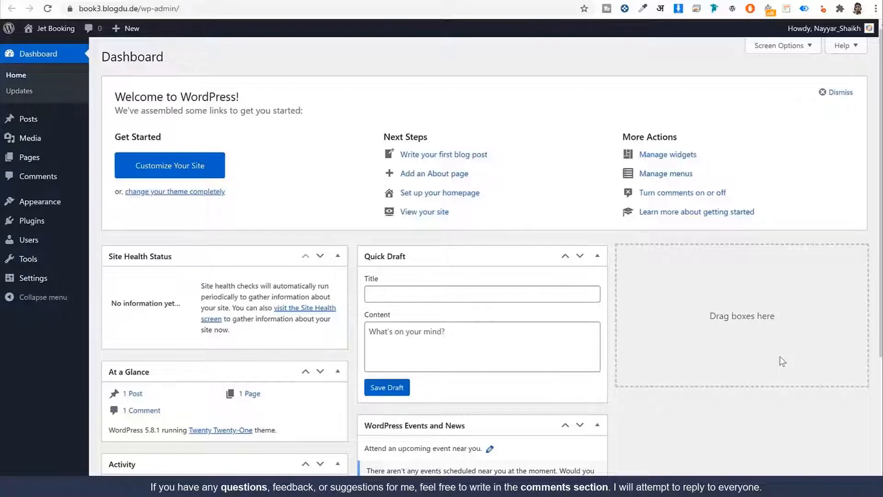
left_click(199, 12)
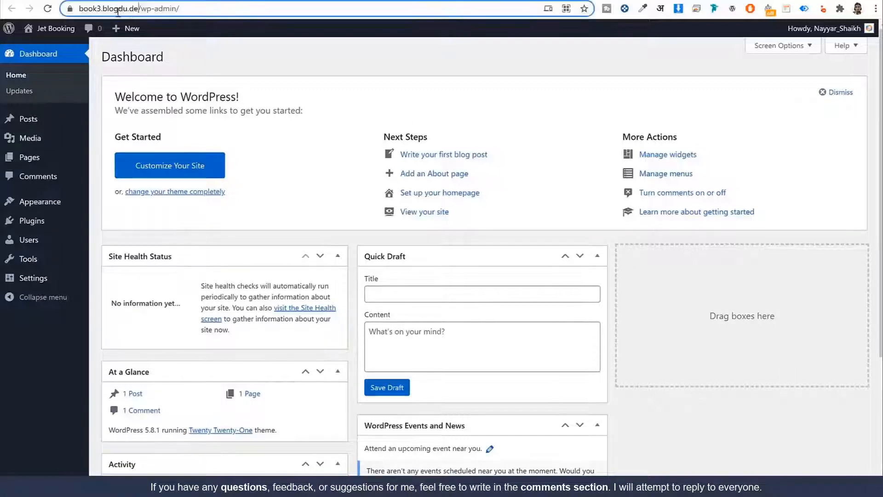
left_click_drag(268, 9, 170, 25)
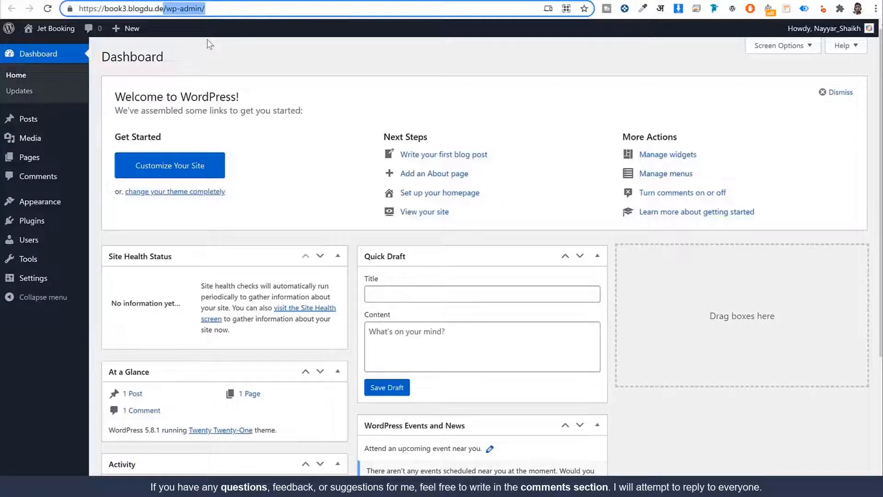
left_click(588, 85)
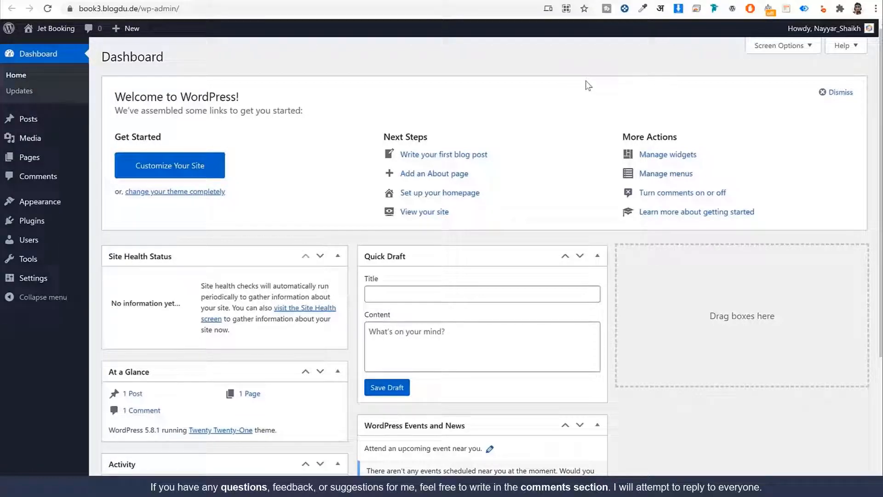
scroll(694, 249, "down", 1)
scroll(689, 281, "down", 4)
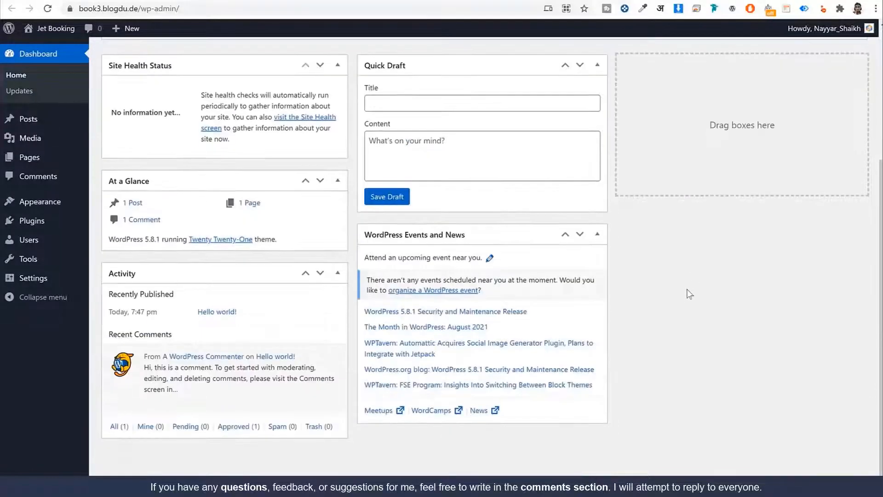
scroll(683, 297, "up", 4)
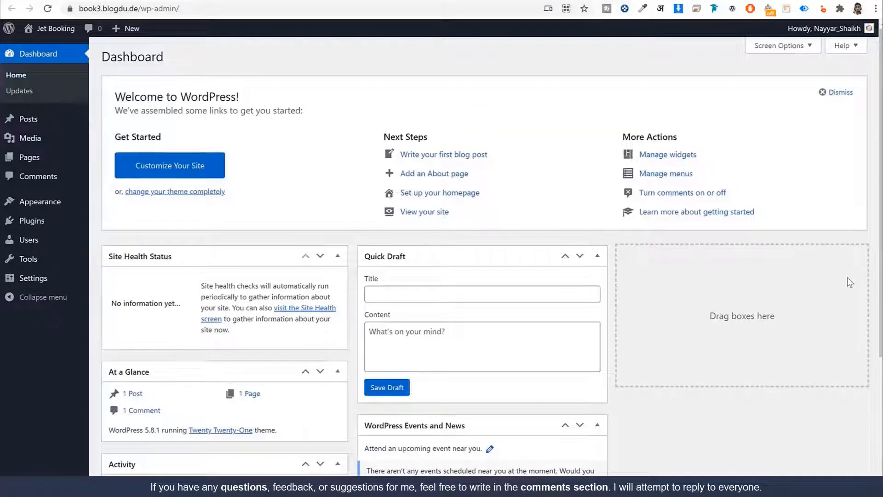
scroll(850, 282, "down", 4)
scroll(713, 260, "up", 4)
scroll(534, 191, "down", 4)
scroll(535, 191, "up", 4)
Hide the Site Health, At a Glance, Activity, Quick Draft, Events and Welcome boxes, then view Posts
left_click(772, 47)
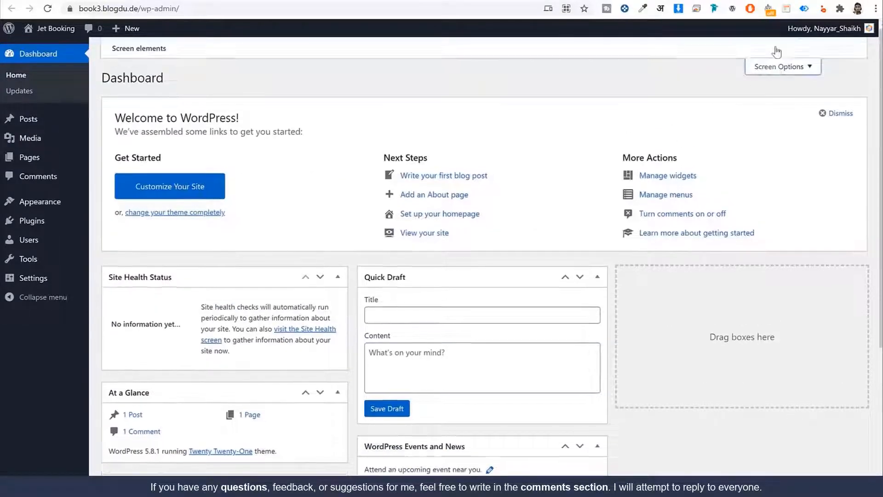
left_click(152, 96)
left_click(221, 96)
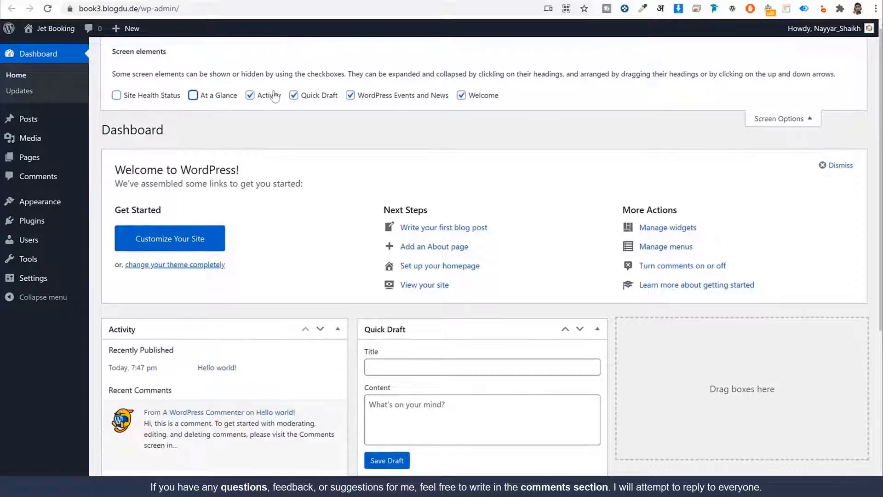
left_click(272, 96)
left_click(334, 97)
left_click(351, 95)
left_click(485, 97)
left_click(794, 120)
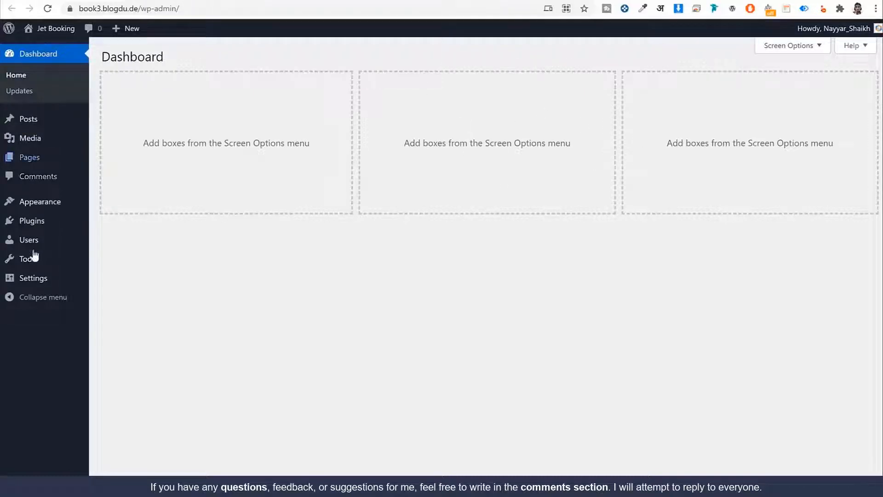
left_click(30, 125)
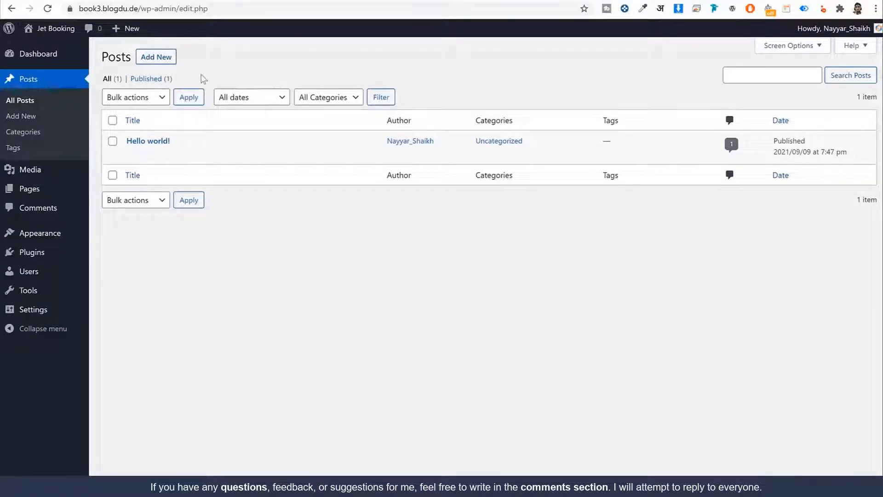
Open the Media Library and confirm it holds no media items
left_click(50, 171)
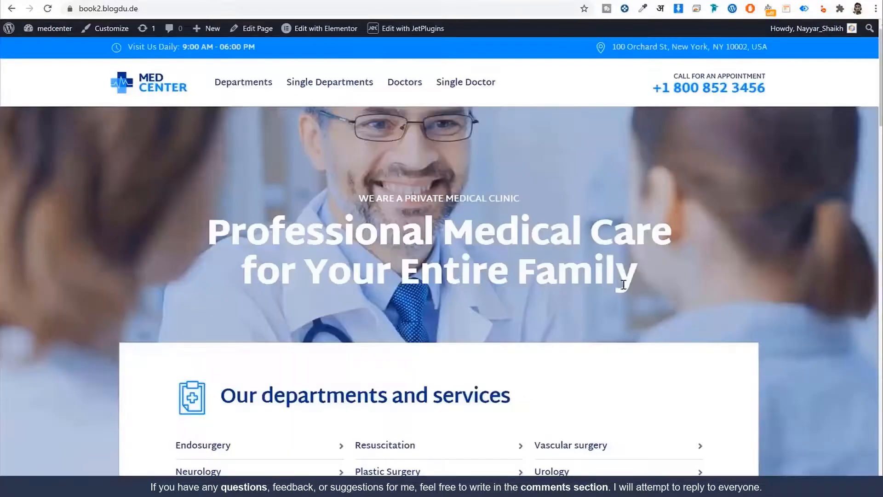
scroll(623, 284, "down", 10)
scroll(480, 191, "down", 15)
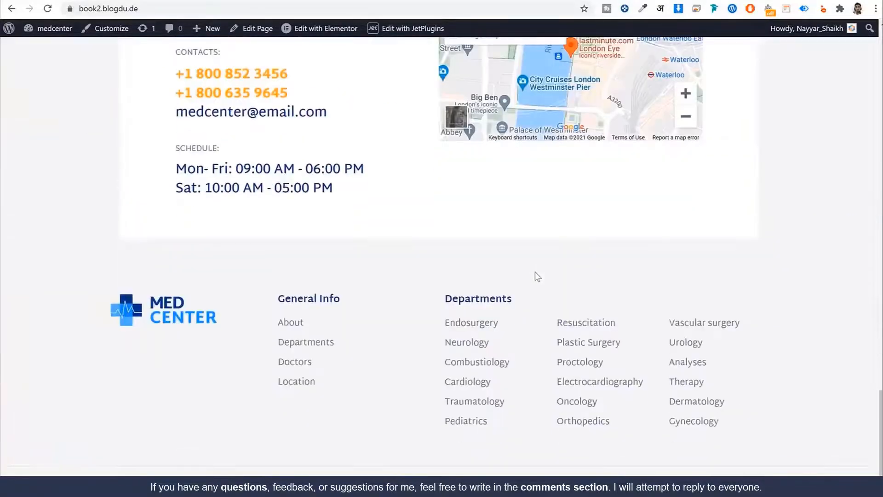
scroll(536, 276, "up", 20)
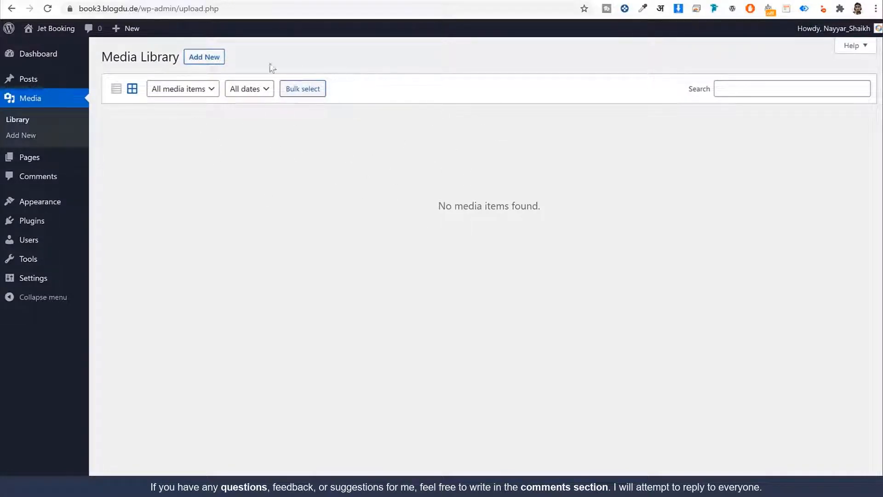
Look over the Pages and Comments lists, then go to Appearance > Themes
left_click(48, 158)
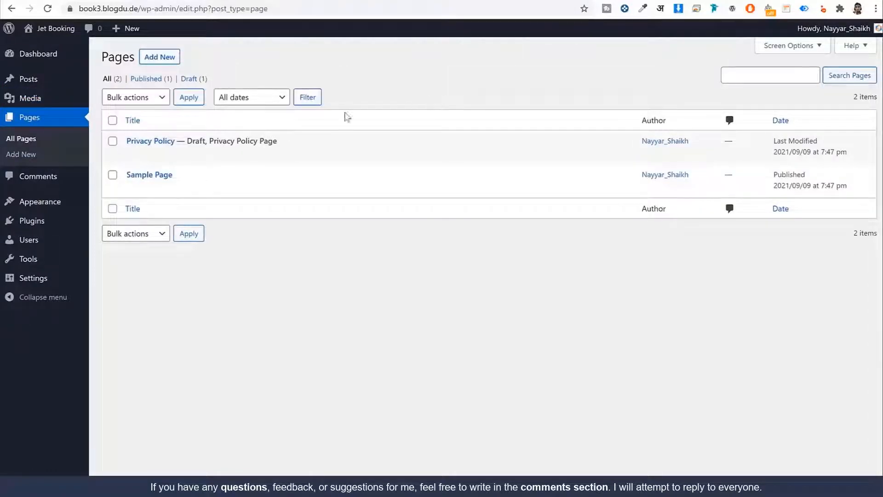
left_click(31, 182)
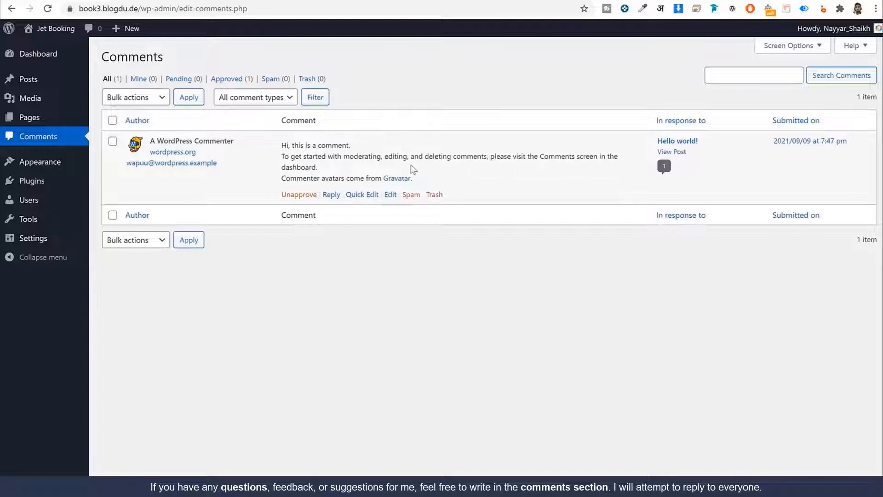
left_click(59, 162)
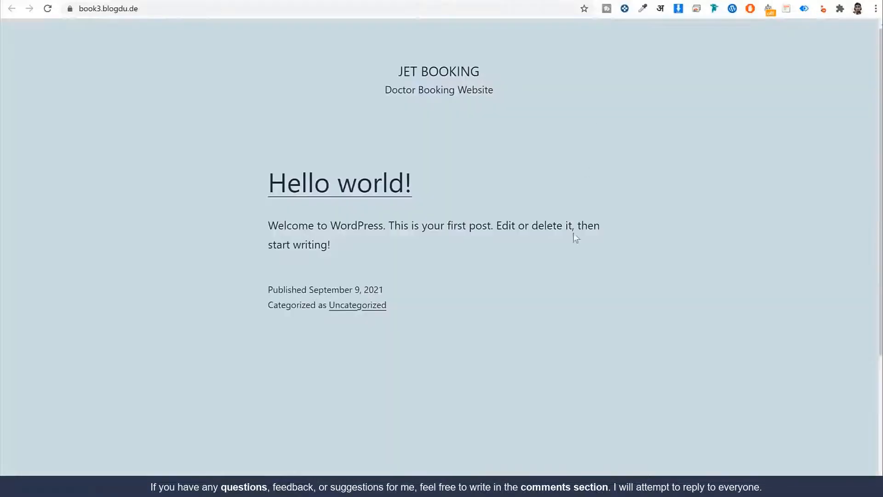
Activate the Twenty Nineteen theme and check it on the reloaded front page
scroll(573, 233, "down", 4)
scroll(569, 282, "up", 4)
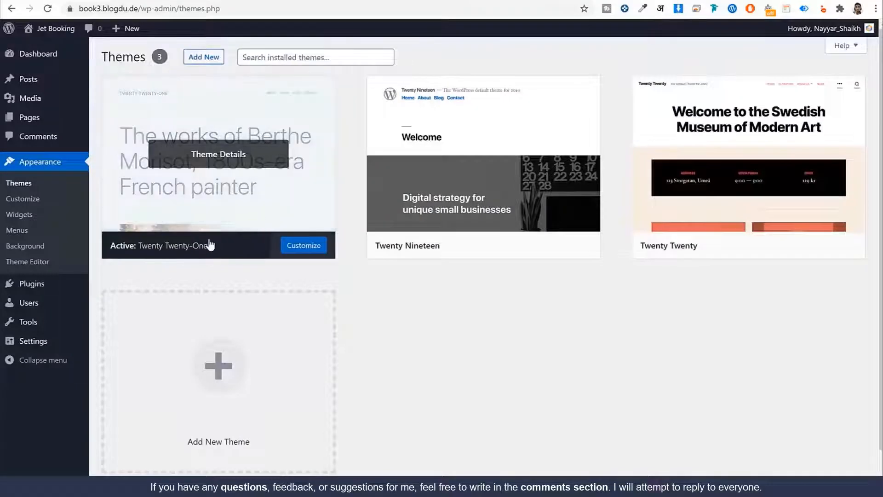
mouse_move(453, 193)
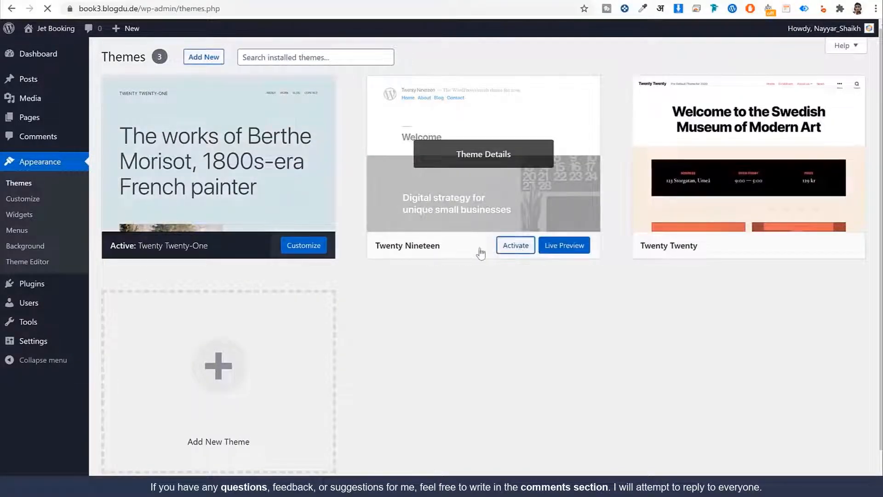
left_click(501, 248)
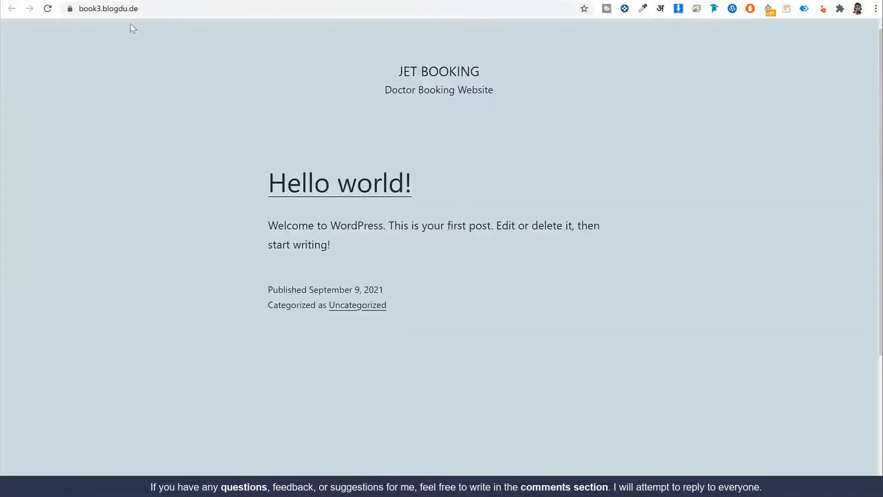
left_click(48, 9)
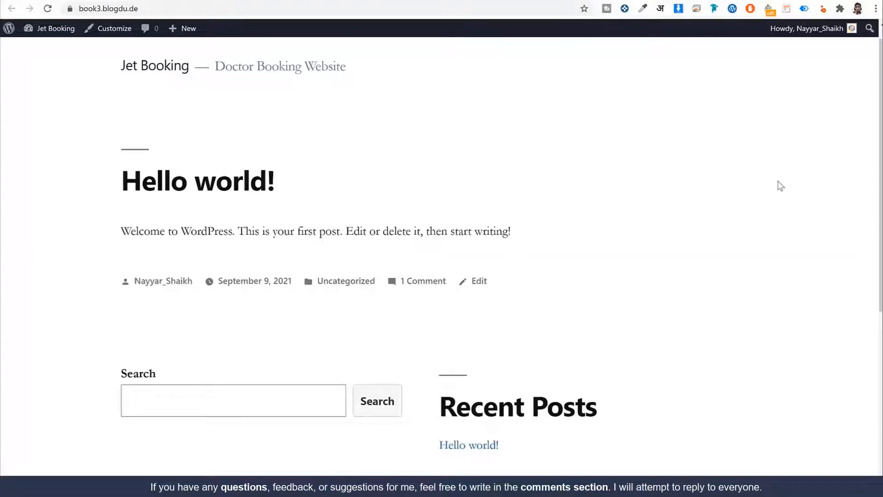
scroll(780, 197, "down", 7)
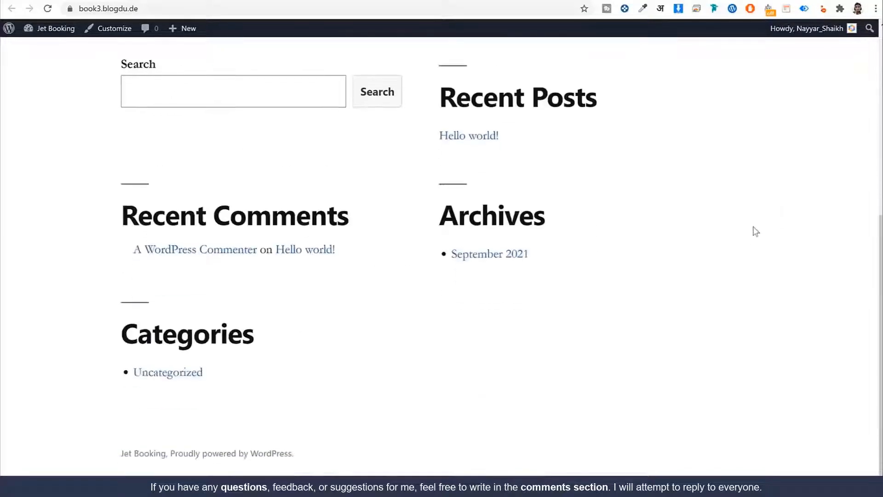
scroll(753, 230, "up", 7)
left_click(453, 0)
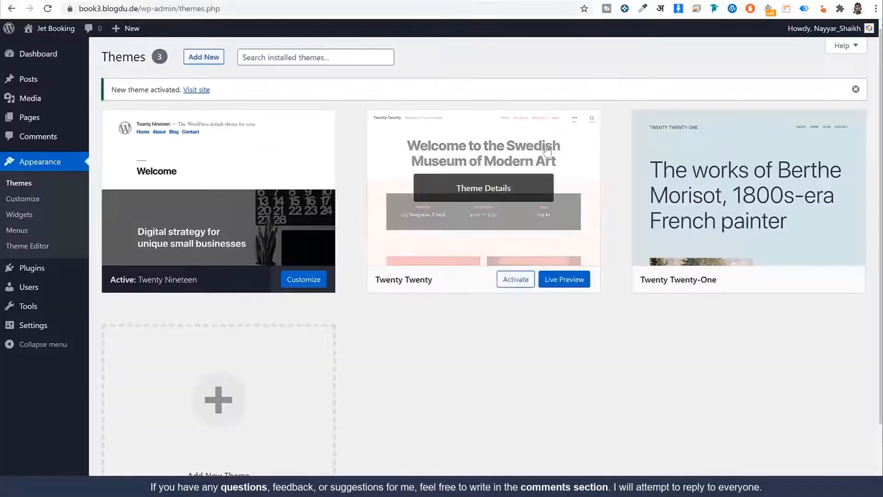
Delete the Twenty Twenty and Twenty Twenty-One themes, leaving only Twenty Nineteen installed
left_click(428, 175)
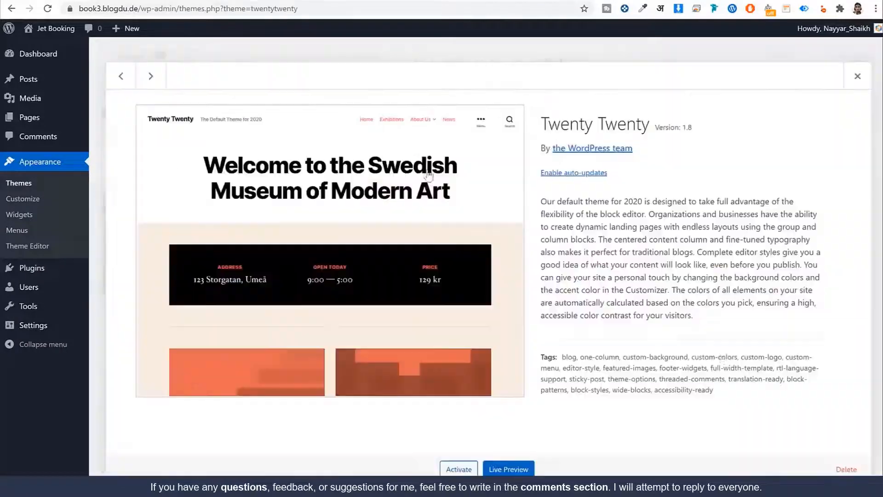
left_click(846, 469)
left_click(493, 92)
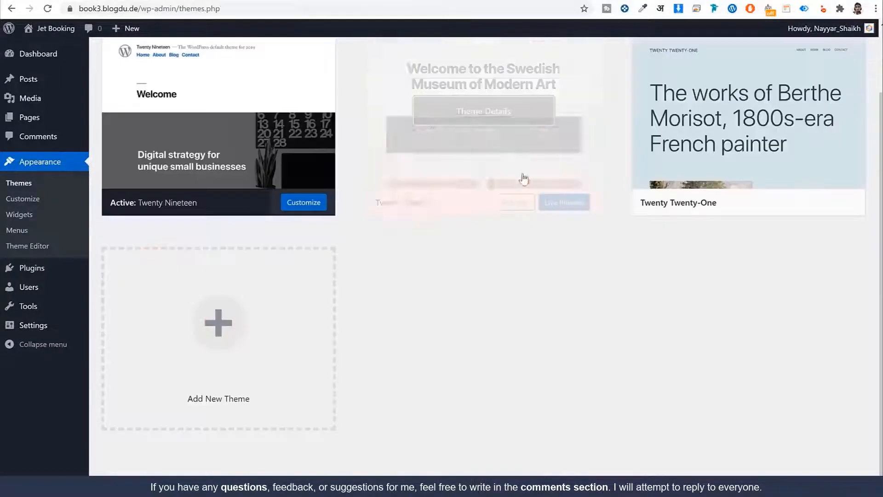
left_click(523, 179)
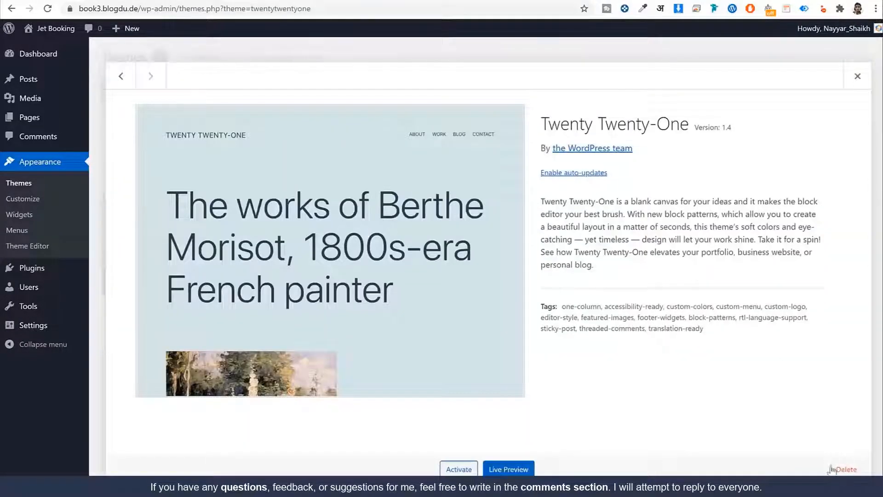
left_click(846, 469)
left_click(498, 94)
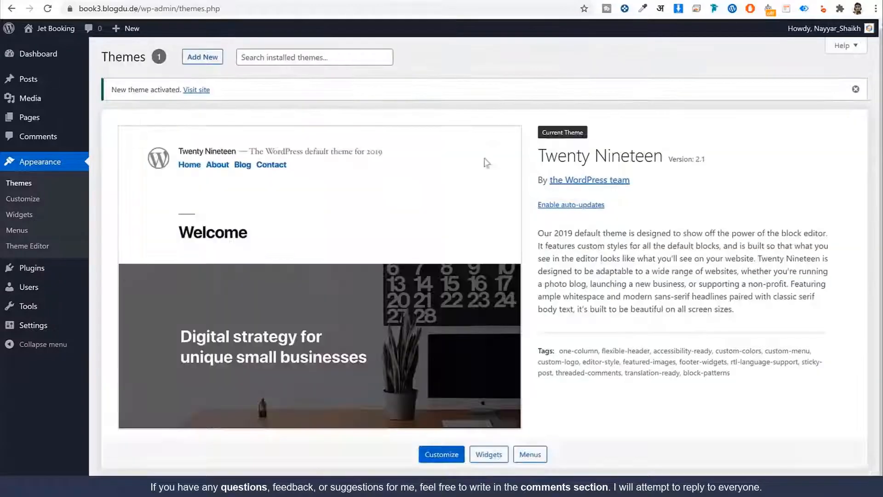
left_click_drag(656, 157, 539, 156)
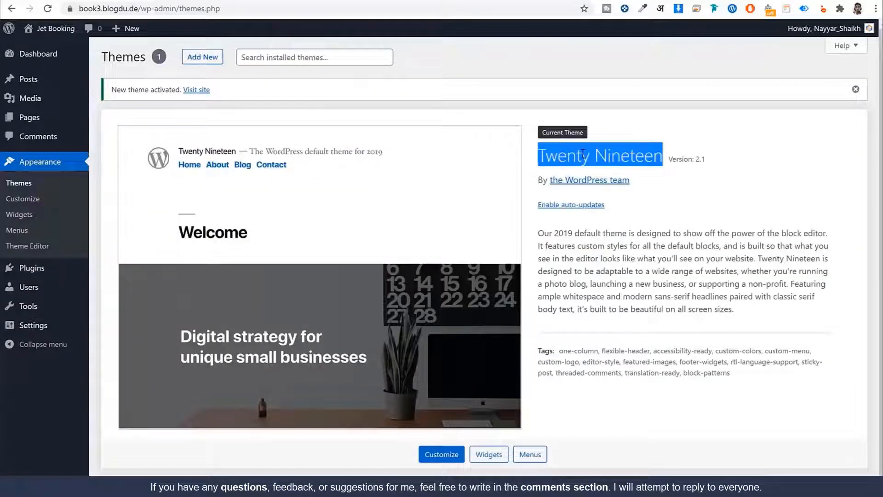
left_click(582, 154)
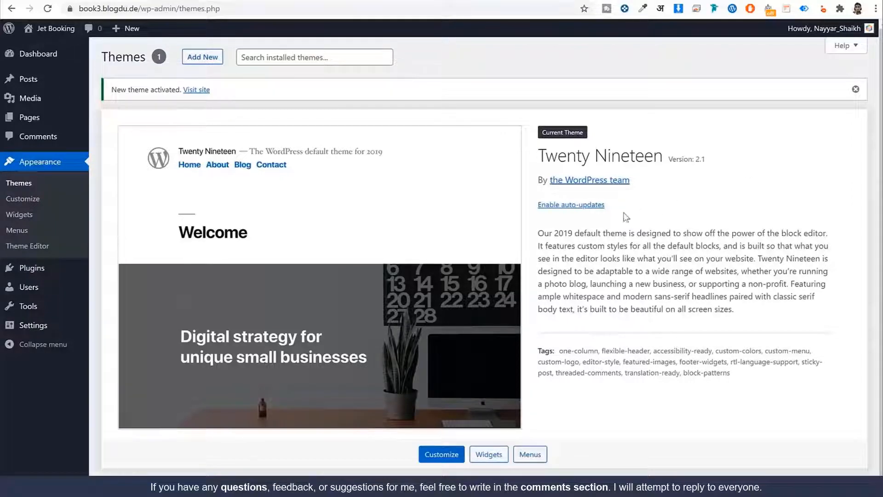
scroll(658, 205, "down", 1)
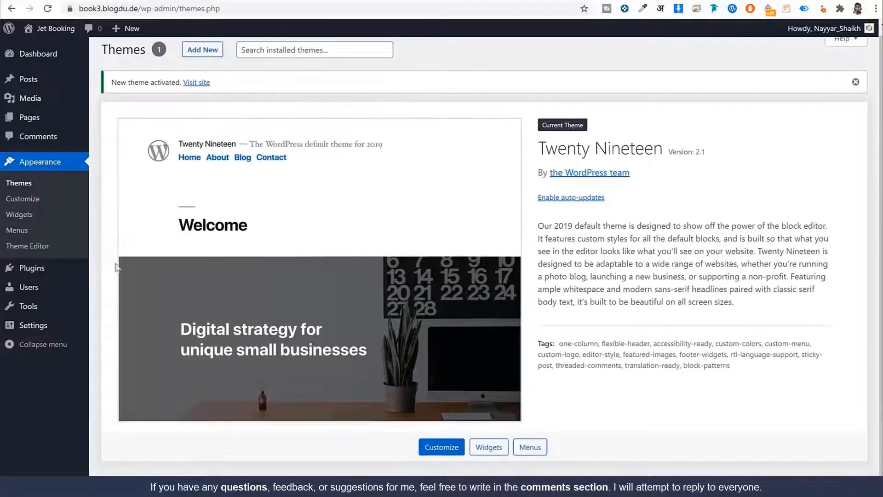
left_click(41, 275)
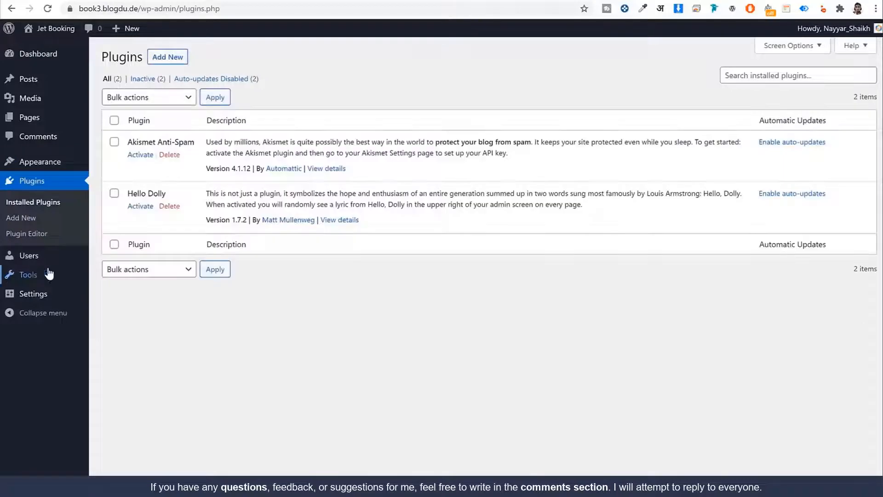
Remove the Akismet Anti-Spam and Hello Dolly plugins, confirming each deletion
left_click(173, 157)
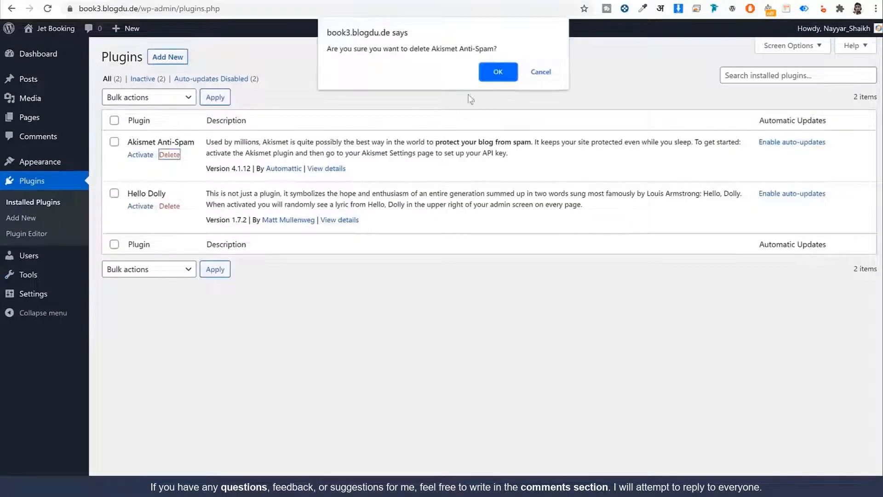
left_click(493, 72)
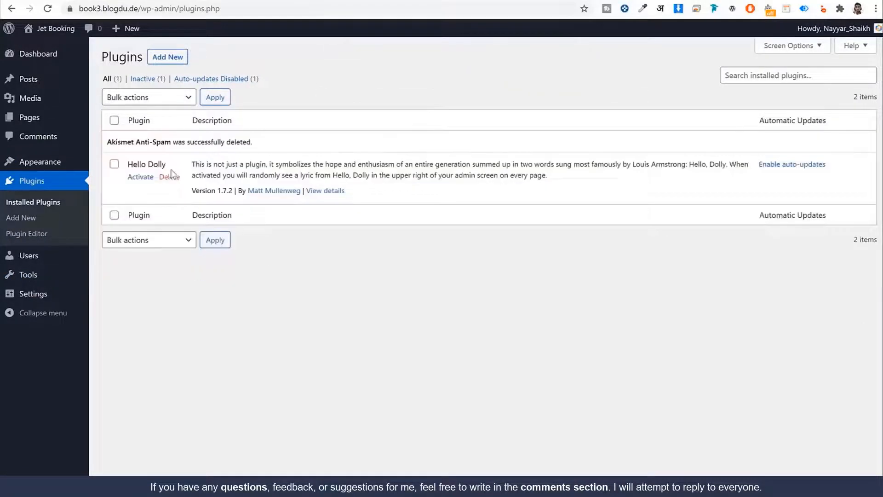
left_click(174, 176)
left_click(498, 71)
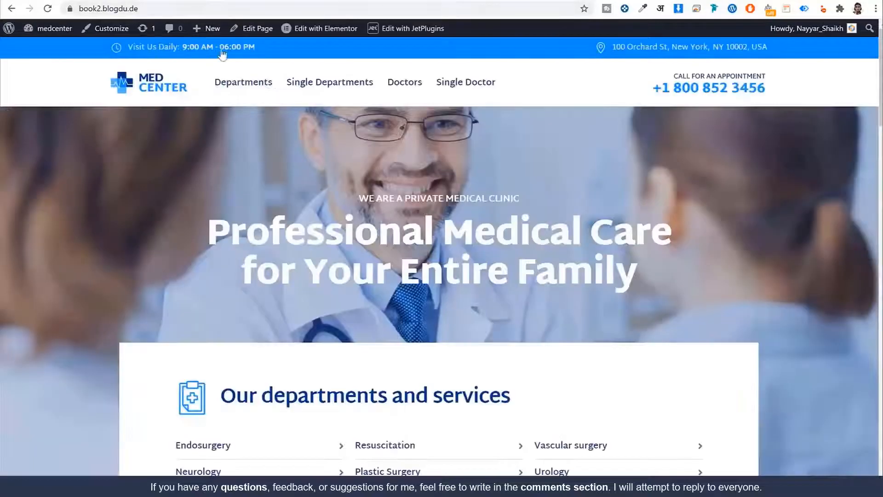
Scroll down and back up to check that both plugins are gone and none remain installed
scroll(584, 337, "down", 15)
scroll(562, 345, "down", 10)
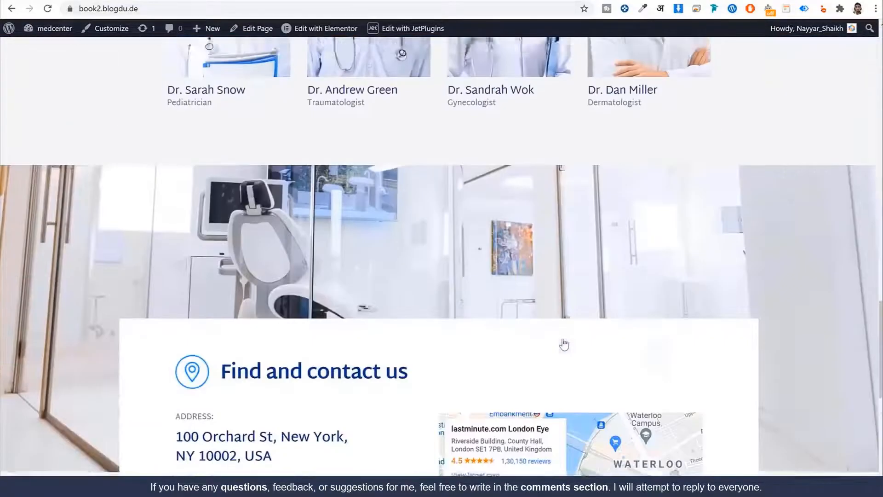
scroll(605, 339, "up", 20)
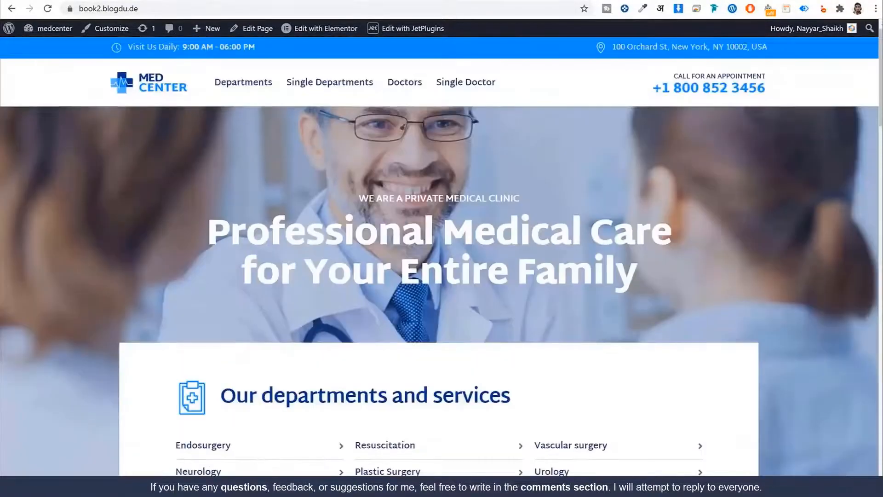
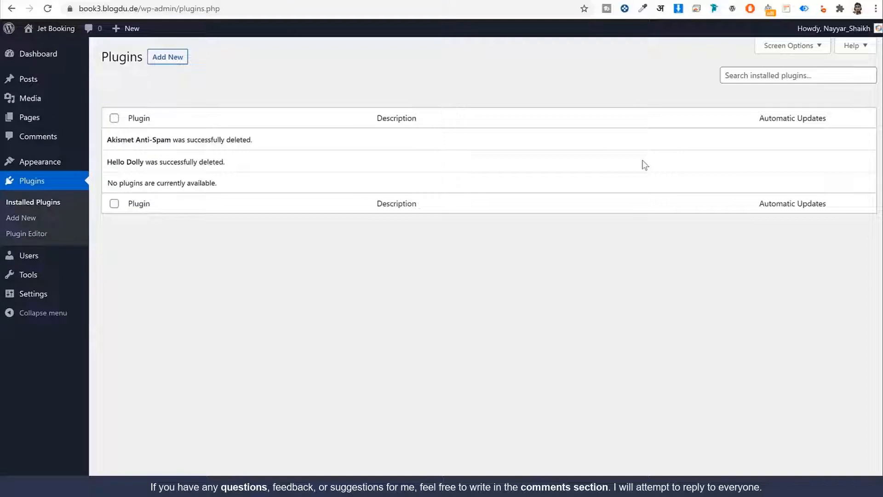
In General Settings, enable the 'Anyone can register' membership option
left_click(35, 297)
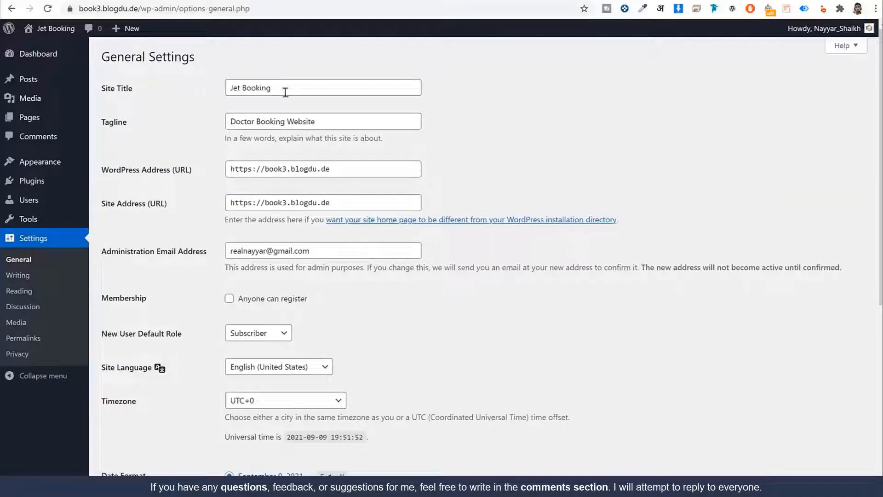
left_click_drag(285, 92, 197, 91)
left_click_drag(347, 121, 193, 124)
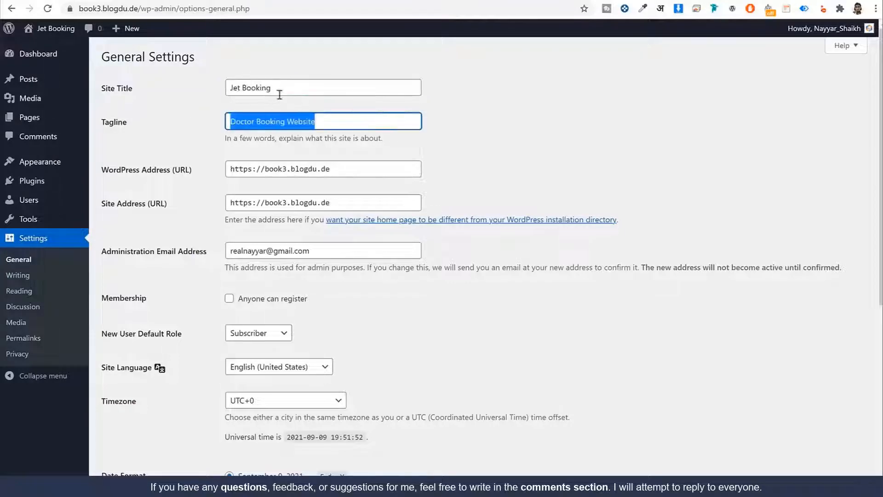
scroll(513, 161, "down", 4)
left_click(292, 132)
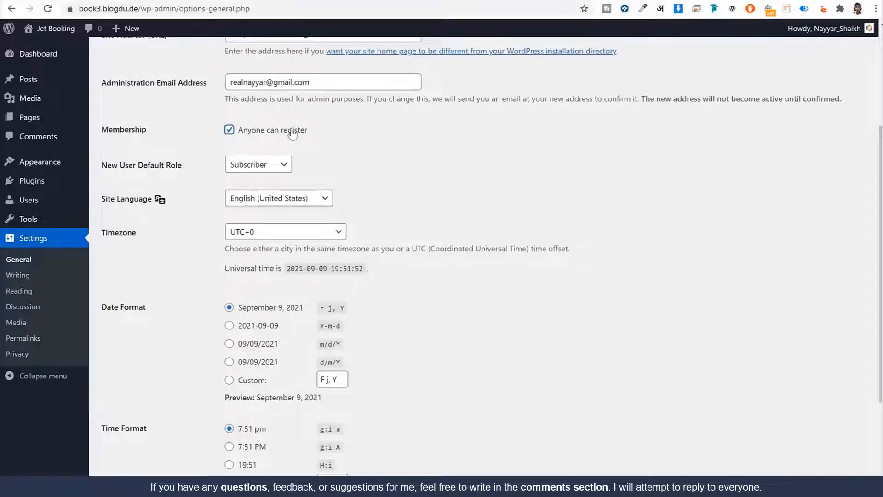
left_click_drag(147, 135, 233, 131)
left_click(330, 134)
left_click(746, 174)
Set the timezone to Kolkata and save the general settings
scroll(187, 209, "down", 1)
left_click(254, 181)
type("kolkata")
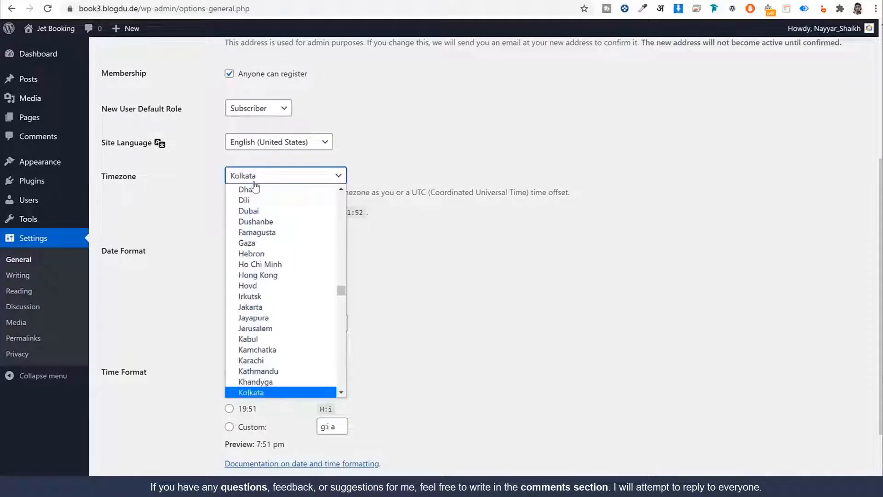
key("Return")
scroll(506, 292, "down", 2)
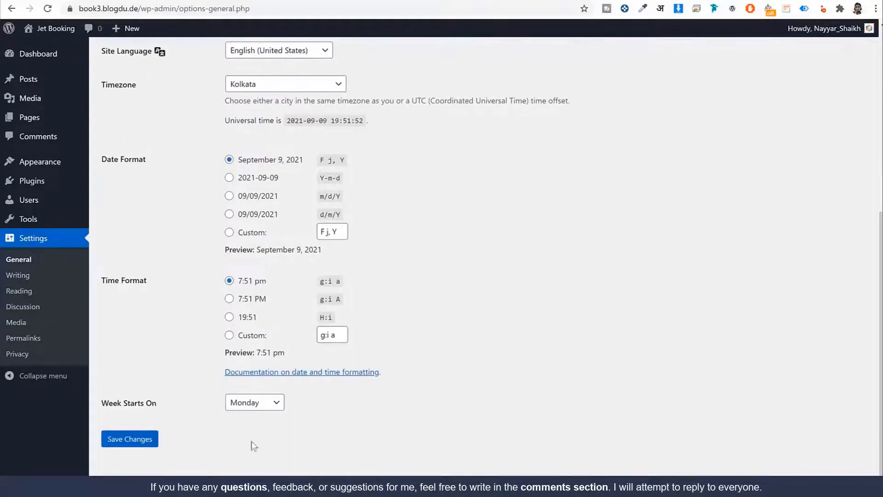
left_click(152, 439)
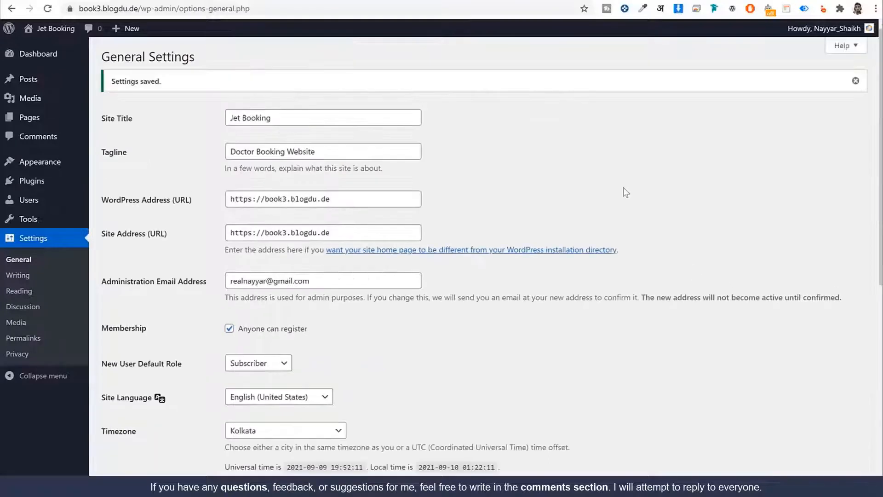
Switch permalinks to the Post name structure, save, and return to the Dashboard
left_click(34, 341)
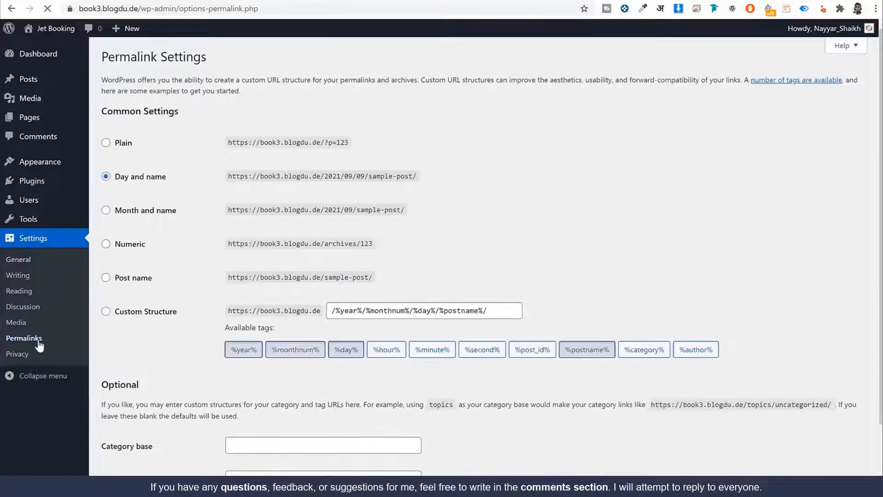
left_click_drag(171, 178, 113, 183)
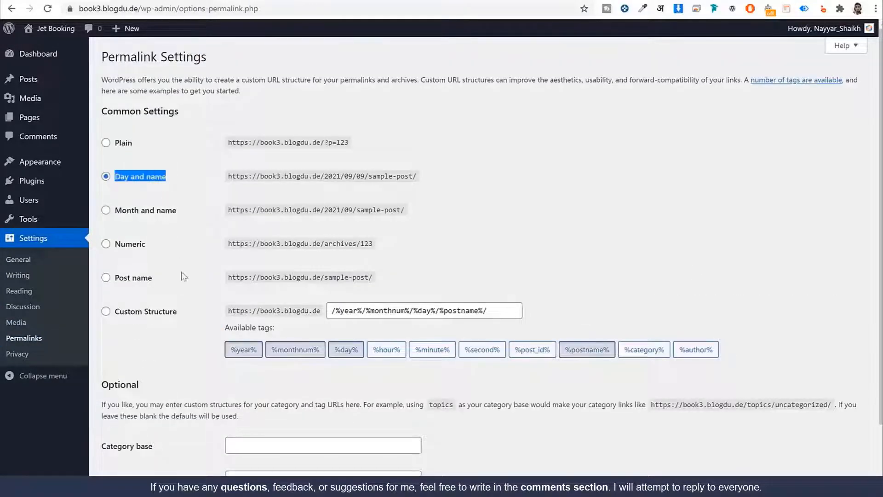
left_click(120, 278)
scroll(151, 285, "down", 2)
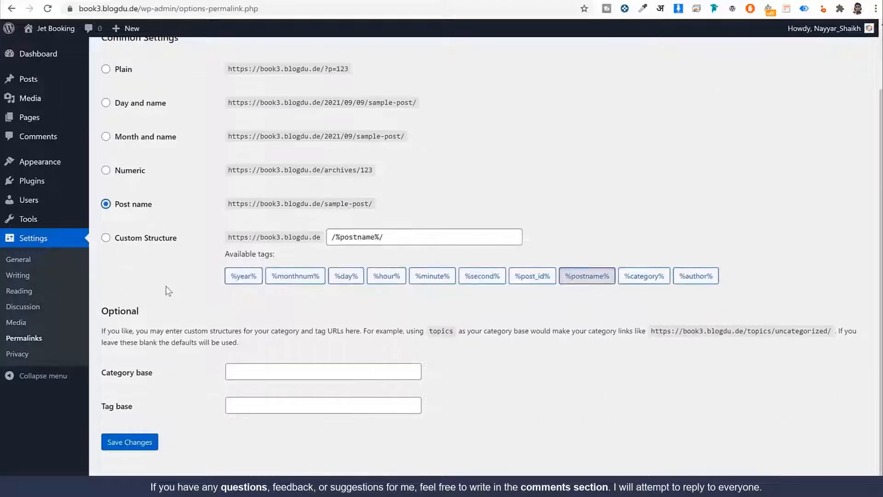
left_click(148, 445)
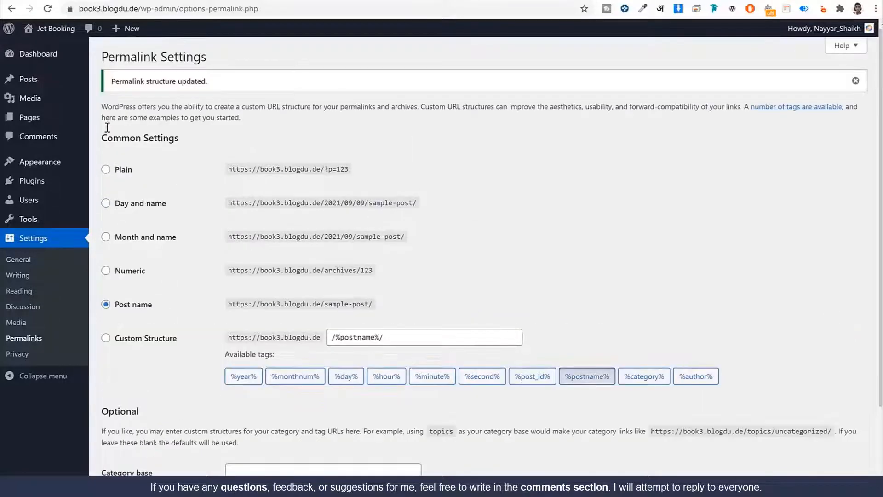
left_click(59, 60)
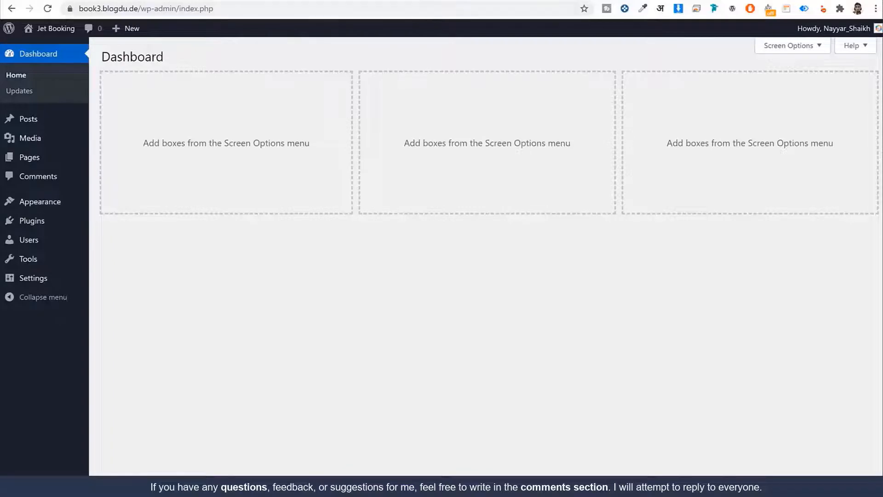
Load the short link w3qna.com/cr in a new browser tab
key("ctrl+t")
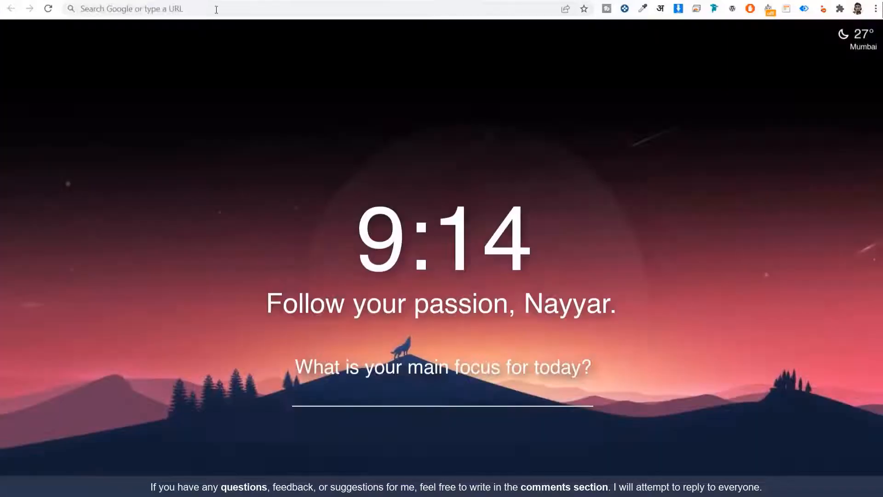
left_click(217, 8)
type("w3qna.com/cr")
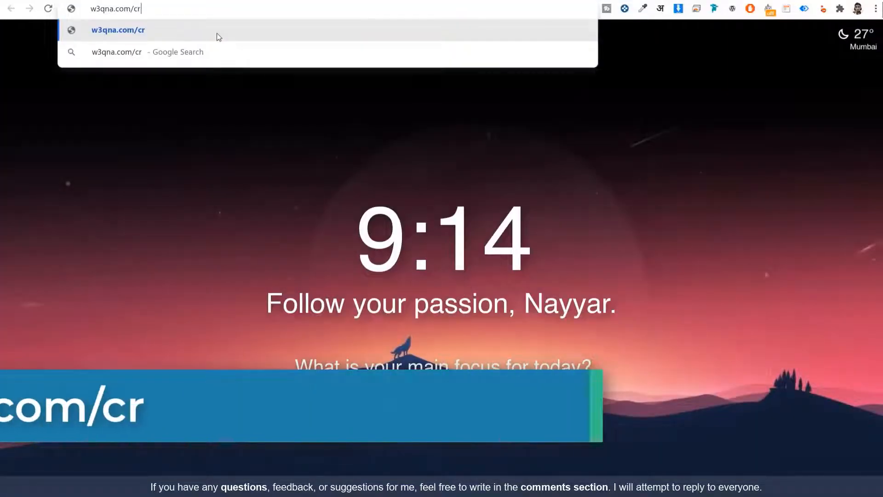
key("Return")
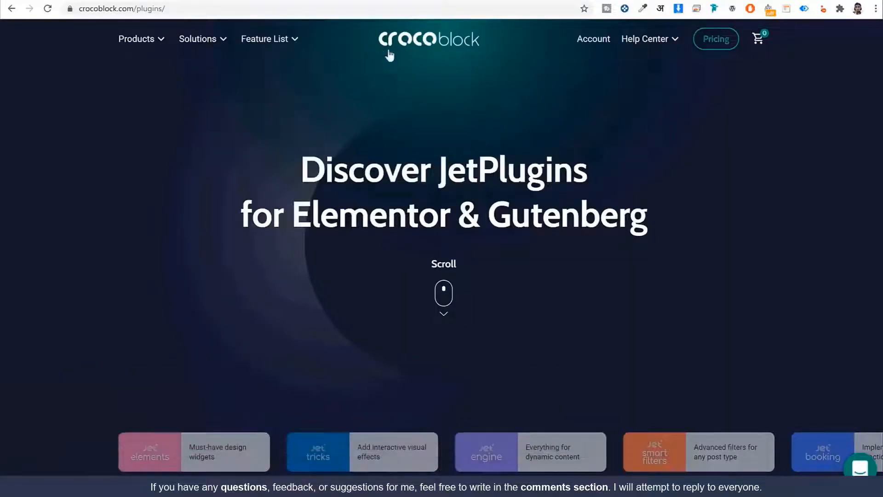
Step the JetPlugins showcase through JetEngine, JetBooking and JetAppointment, then view subscription pricing
scroll(258, 327, "down", 2)
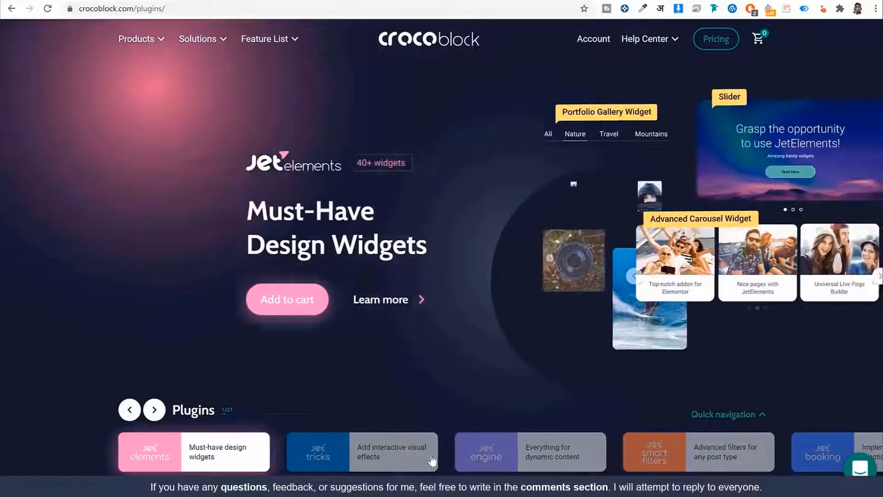
left_click(511, 466)
left_click(534, 465)
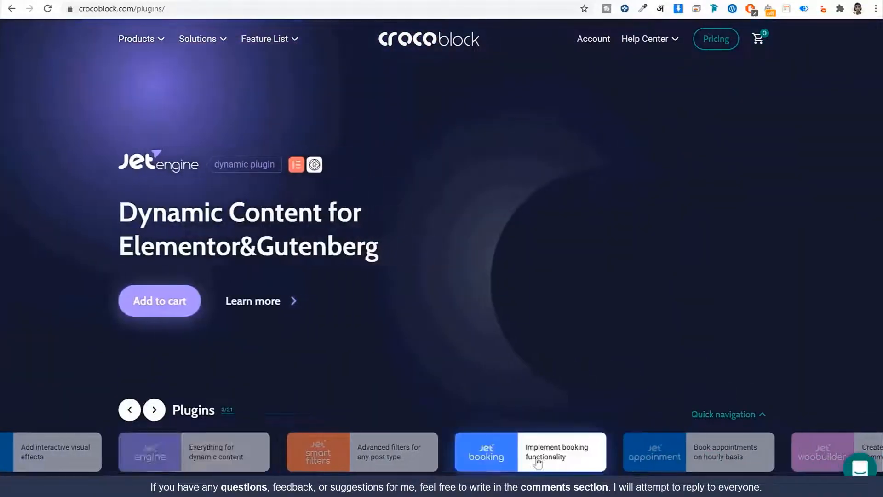
left_click(374, 456)
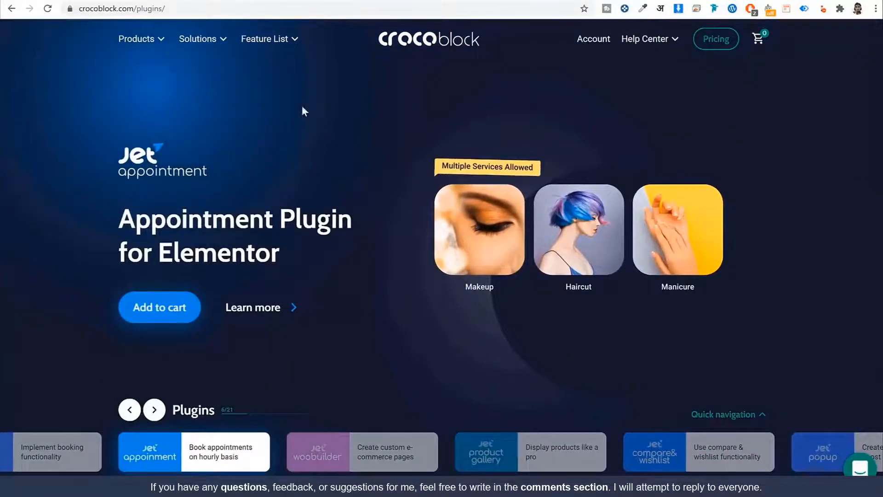
mouse_move(136, 38)
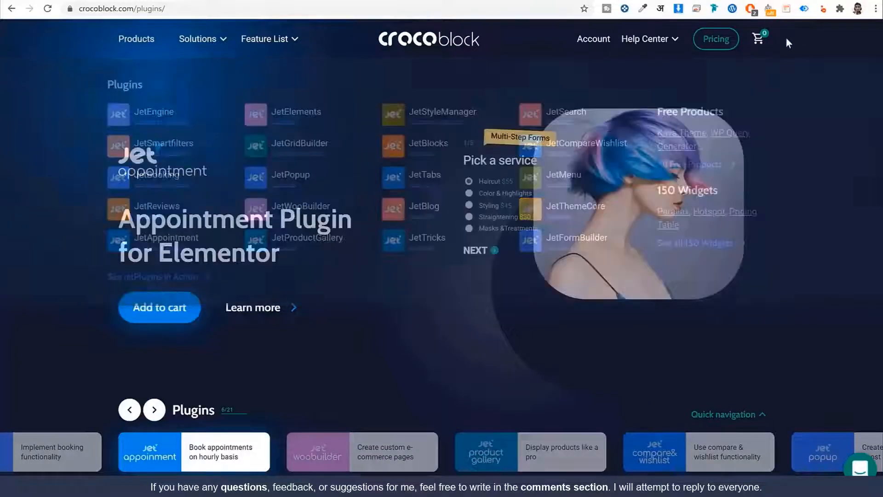
left_click(703, 46)
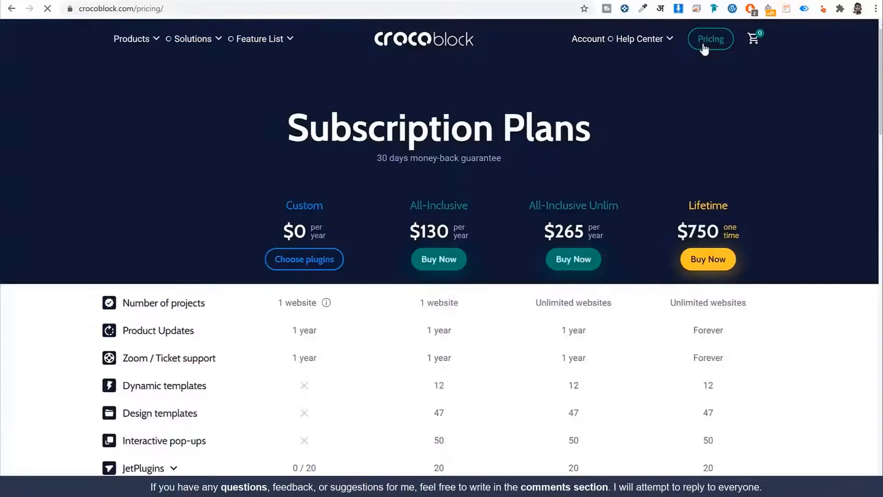
Review the All-Inclusive plan and design templates row, and expand the included JetPlugins list
scroll(801, 163, "down", 2)
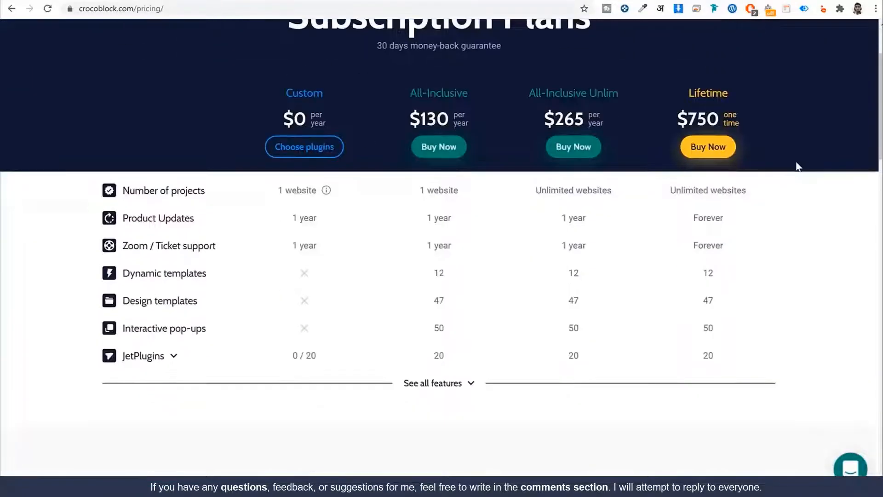
left_click_drag(410, 91, 475, 92)
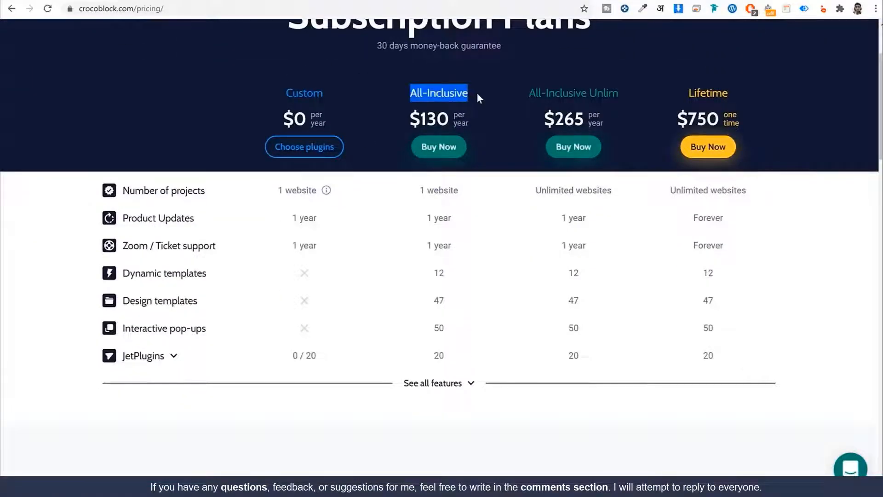
left_click(476, 92)
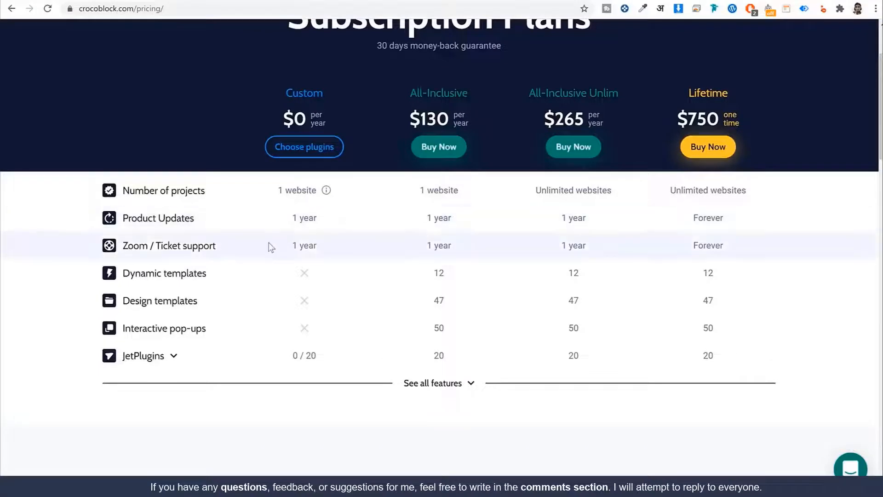
scroll(323, 300, "down", 1)
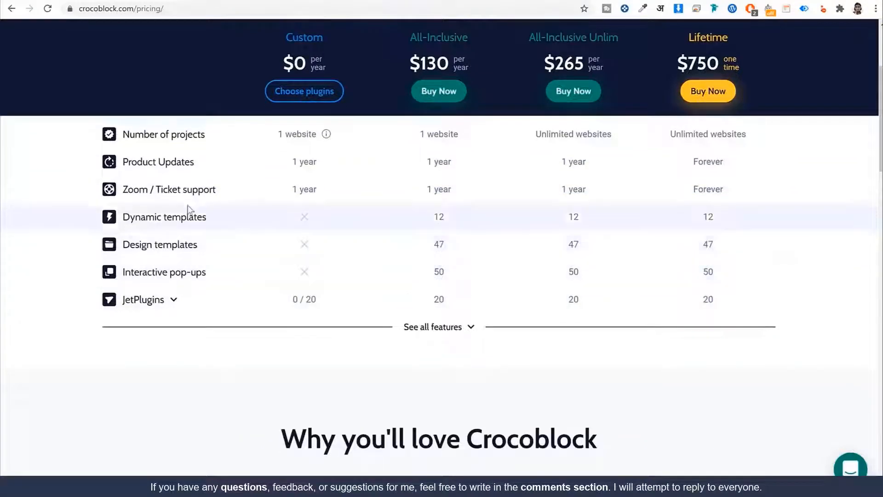
left_click_drag(445, 245, 426, 247)
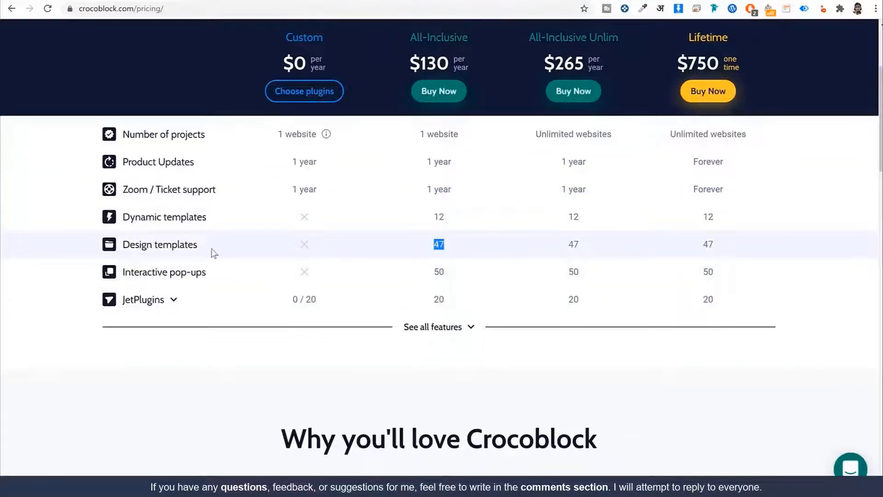
left_click_drag(123, 245, 209, 247)
left_click(210, 247)
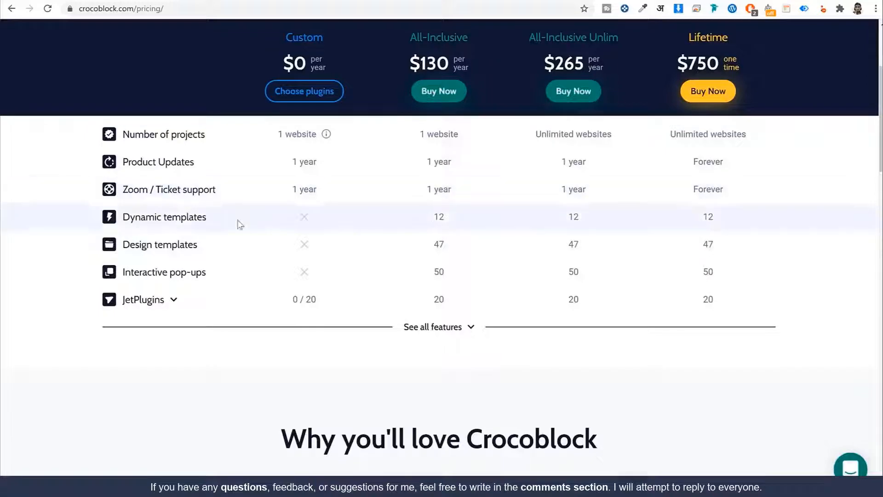
left_click(174, 299)
Compare the All-Inclusive $130 and All-Inclusive Unlim $265 prices, then go to the Crocoblock account
scroll(244, 341, "down", 10)
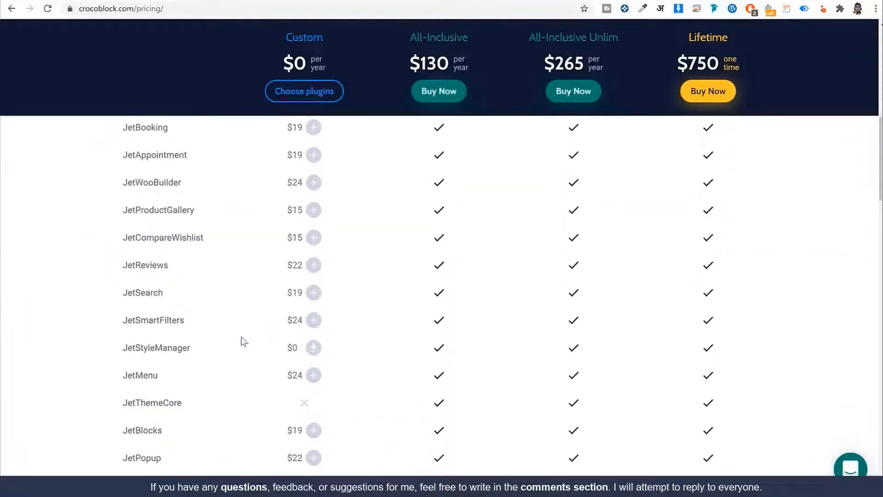
scroll(266, 361, "up", 6)
scroll(454, 233, "up", 5)
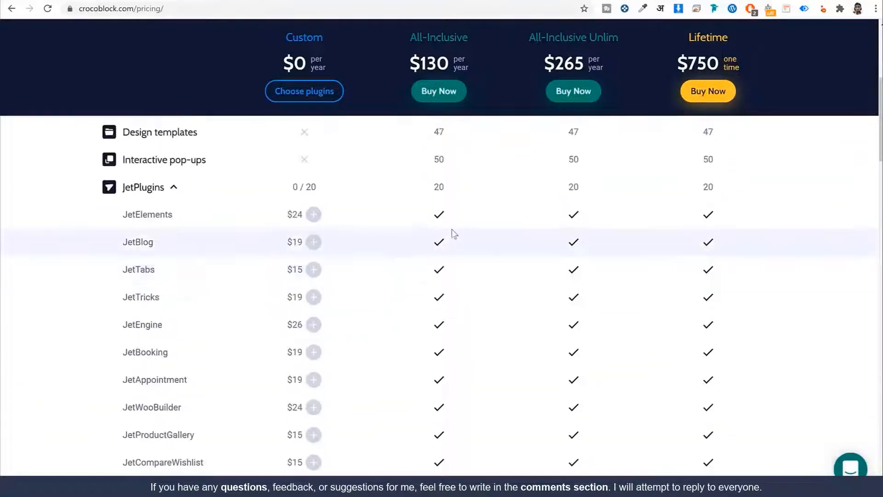
scroll(138, 276, "down", 10)
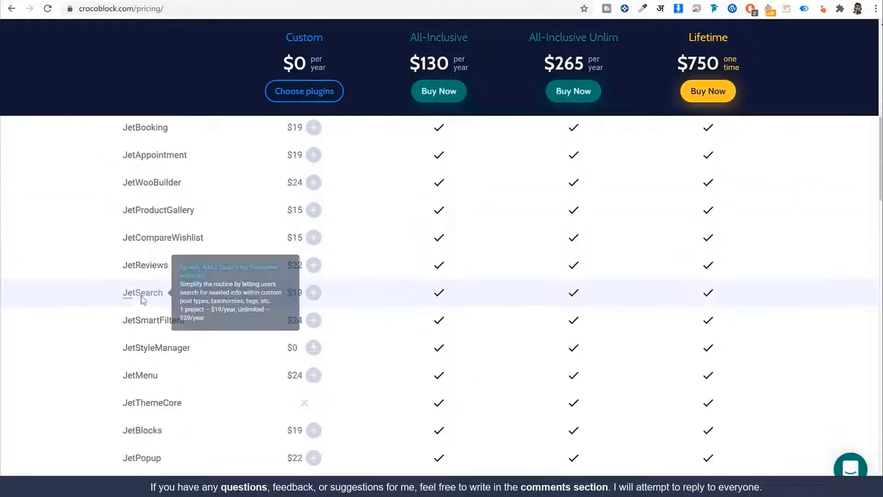
scroll(326, 357, "down", 10)
scroll(359, 325, "up", 20)
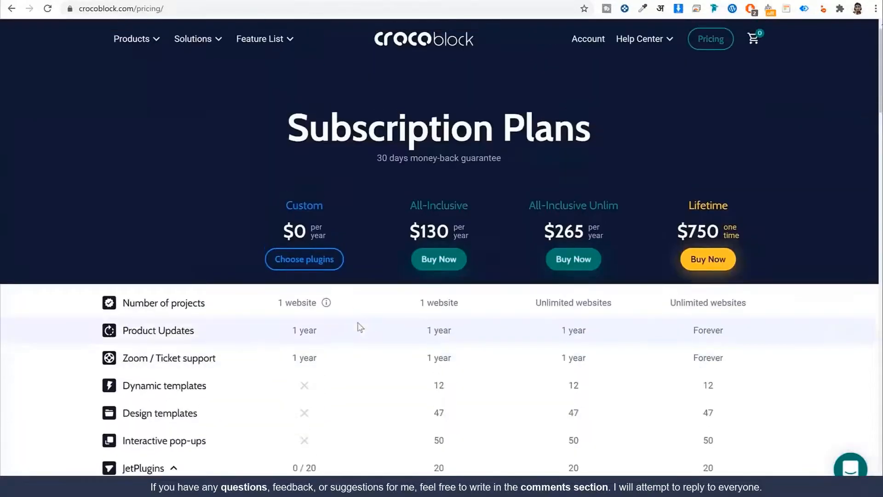
left_click_drag(409, 205, 481, 214)
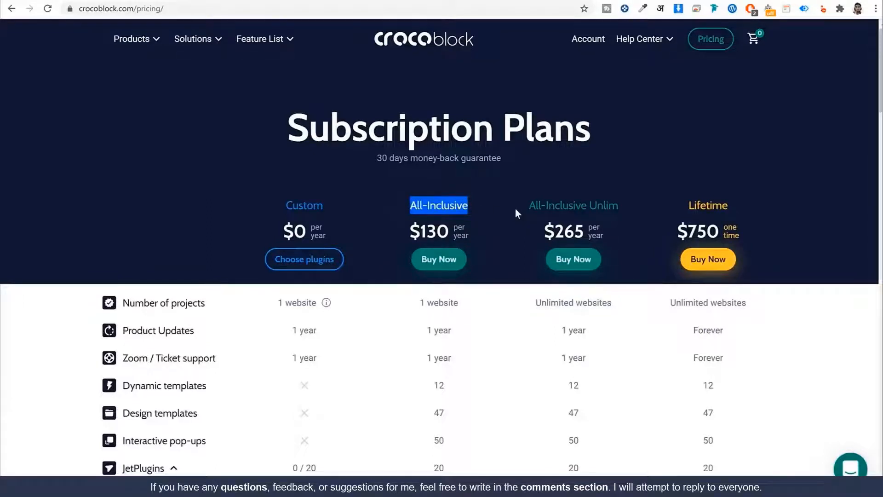
left_click_drag(450, 231, 408, 231)
left_click_drag(584, 230, 543, 230)
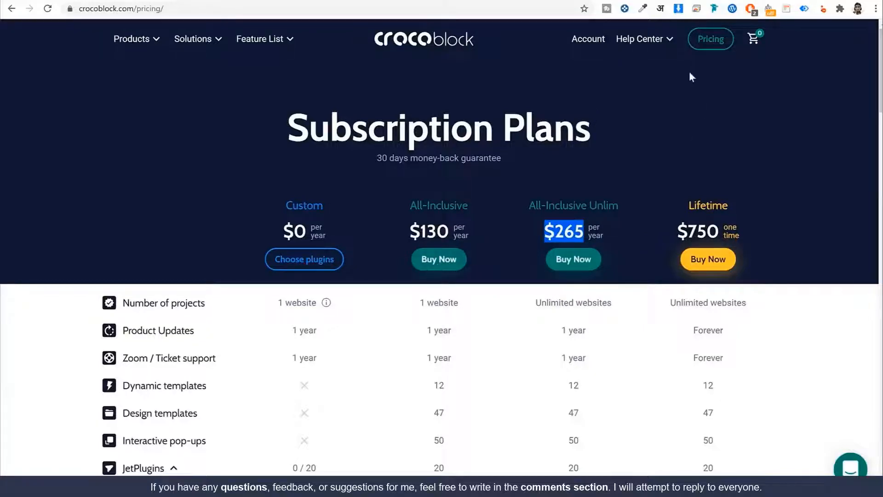
left_click(590, 39)
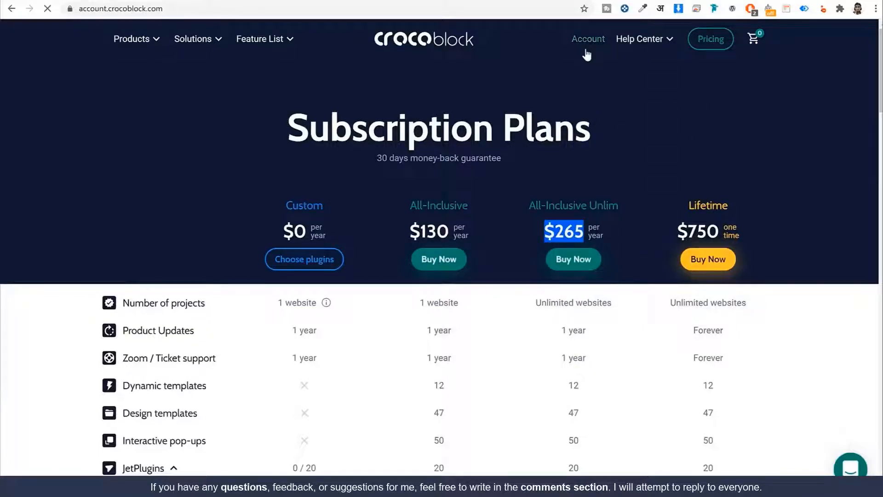
Find the Themes extras and download the Kava 2.1.4 theme zip
scroll(414, 206, "down", 15)
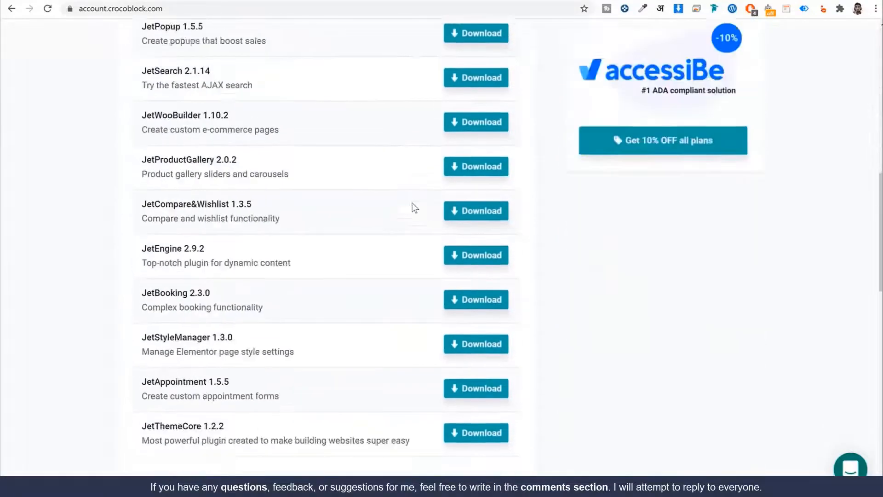
scroll(414, 209, "down", 10)
scroll(410, 226, "up", 20)
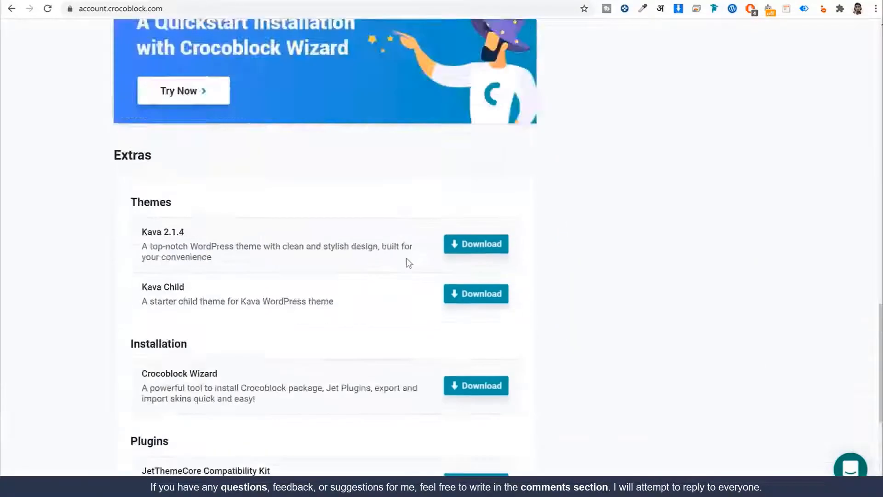
scroll(427, 256, "down", 15)
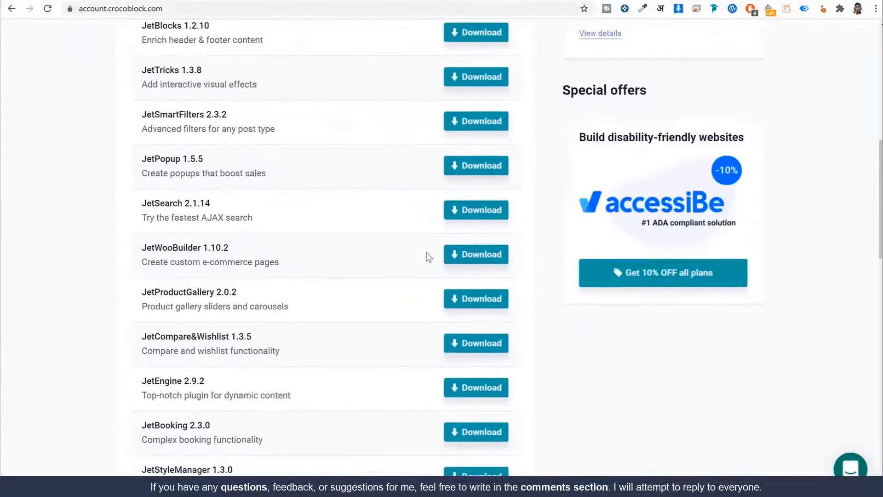
scroll(426, 255, "down", 3)
scroll(506, 138, "up", 6)
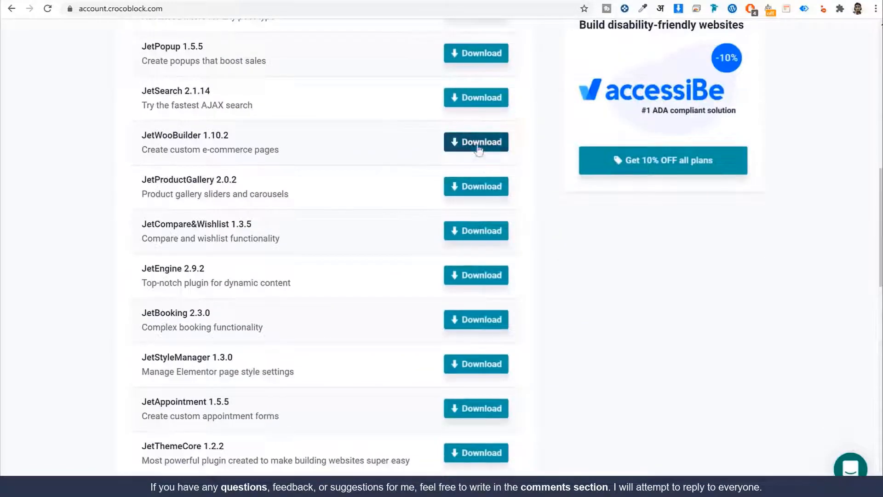
scroll(482, 184, "down", 2)
scroll(570, 197, "down", 13)
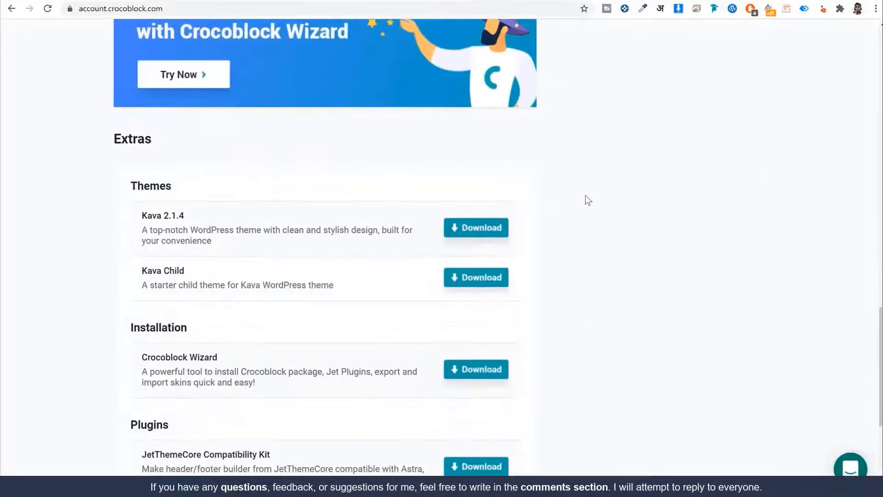
left_click_drag(200, 109, 140, 104)
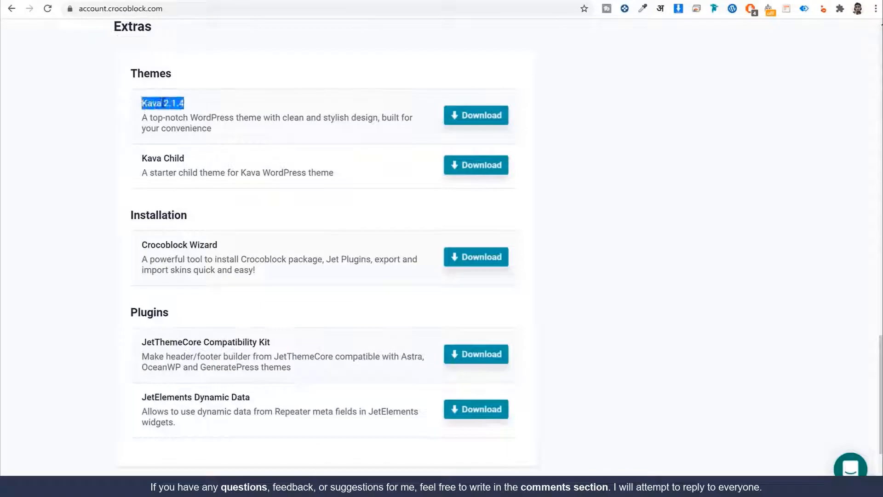
left_click(190, 119)
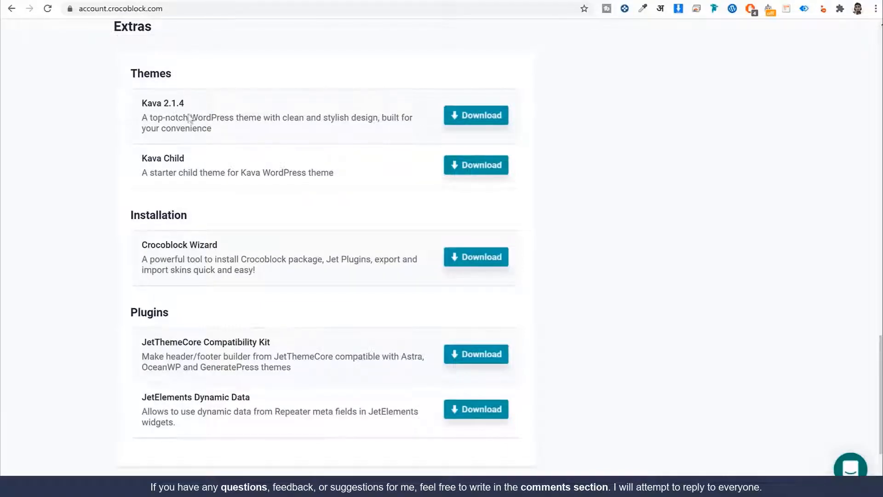
left_click(473, 115)
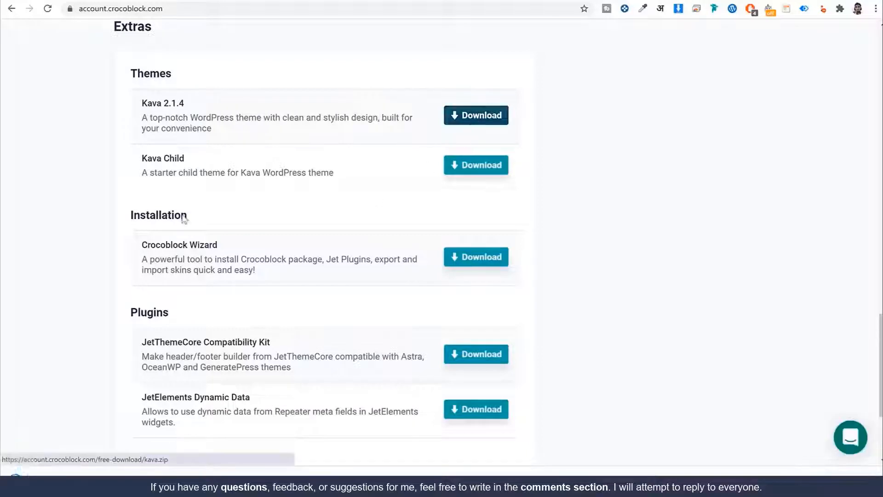
Download the Crocoblock Wizard plugin zip from the Installation section
scroll(374, 185, "down", 1)
left_click_drag(229, 195, 138, 187)
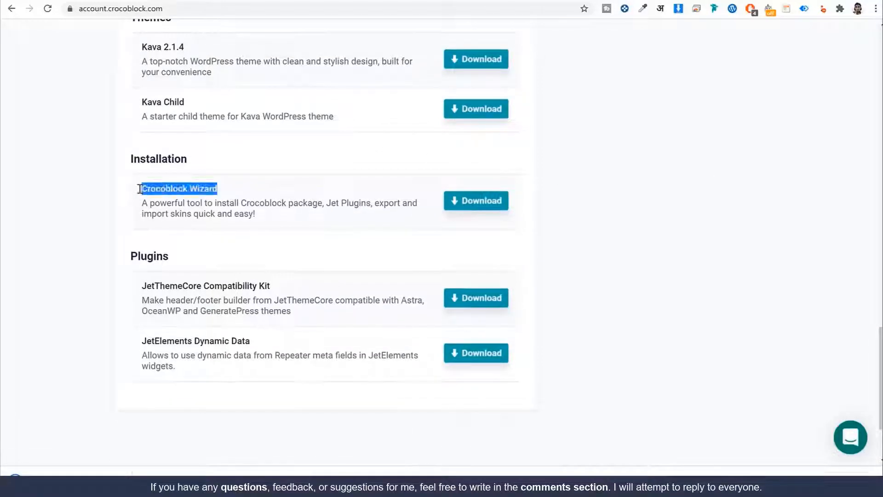
left_click(474, 206)
scroll(257, 299, "up", 15)
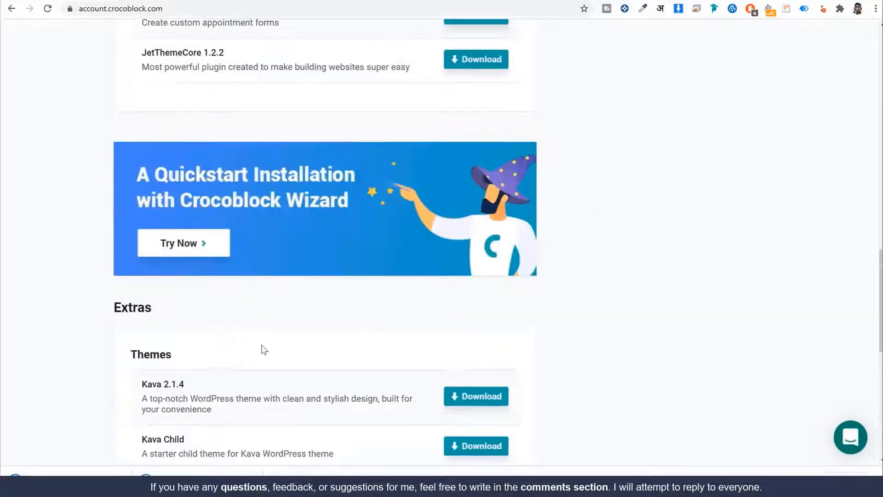
scroll(257, 184, "up", 3)
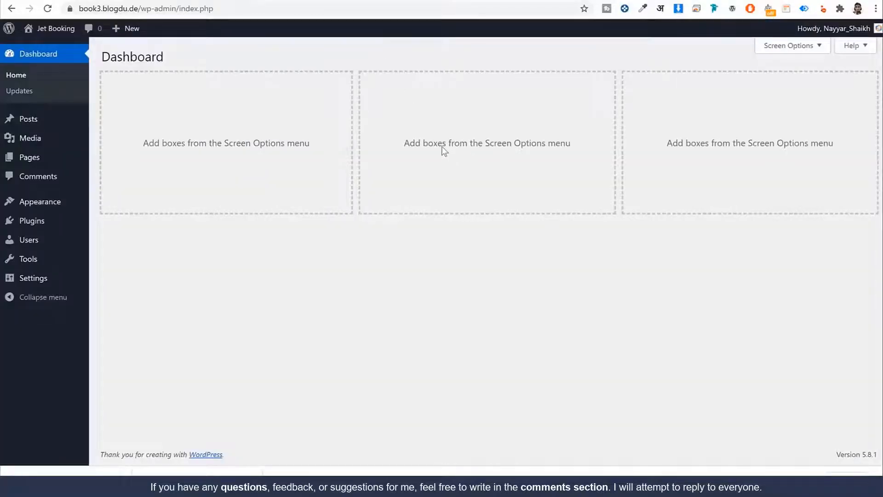
Upload kava (1).zip as a new theme, install it and activate Kava
left_click(56, 203)
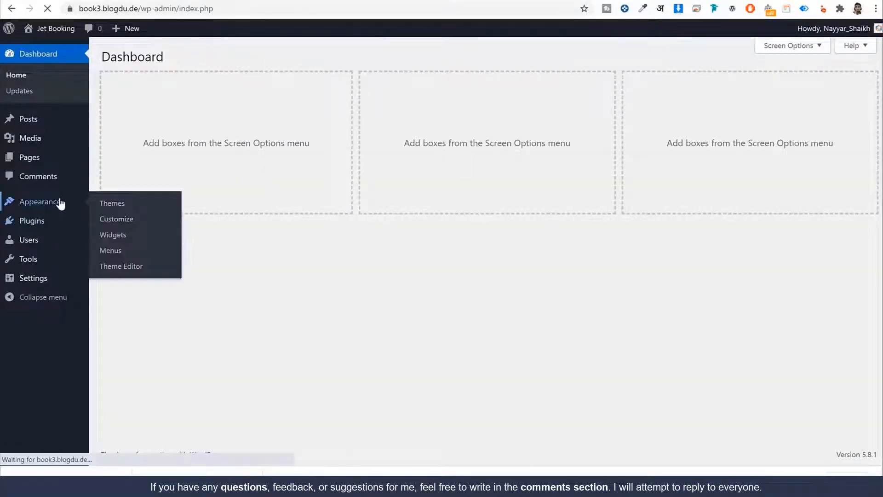
left_click(209, 57)
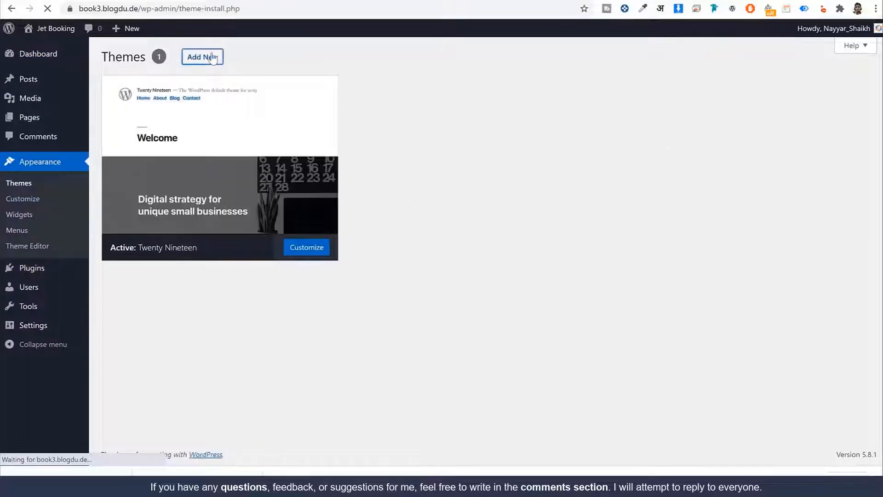
left_click(214, 58)
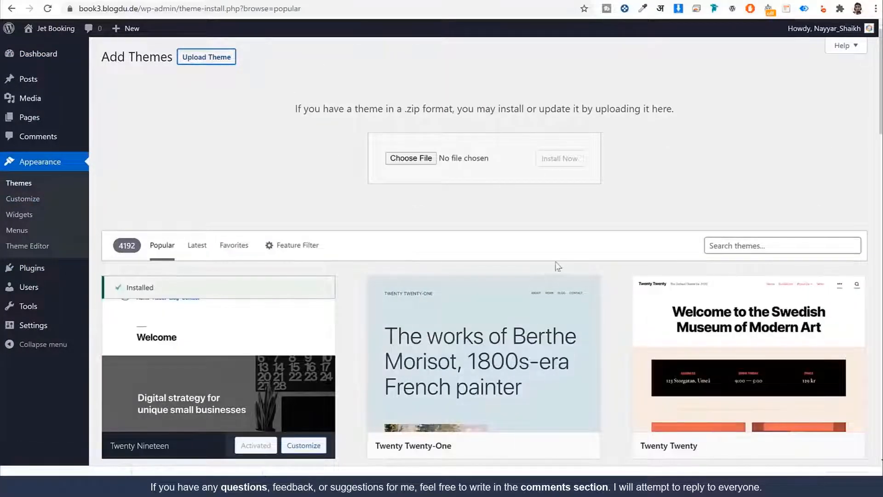
left_click(424, 157)
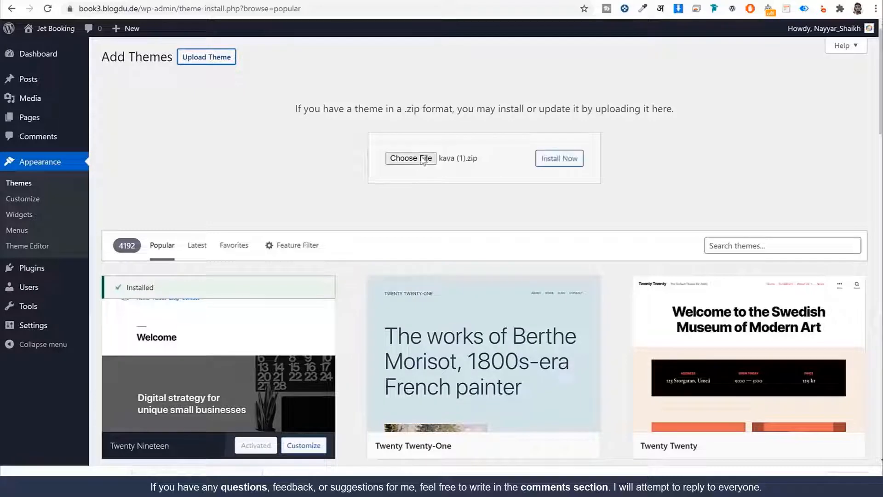
left_click(569, 166)
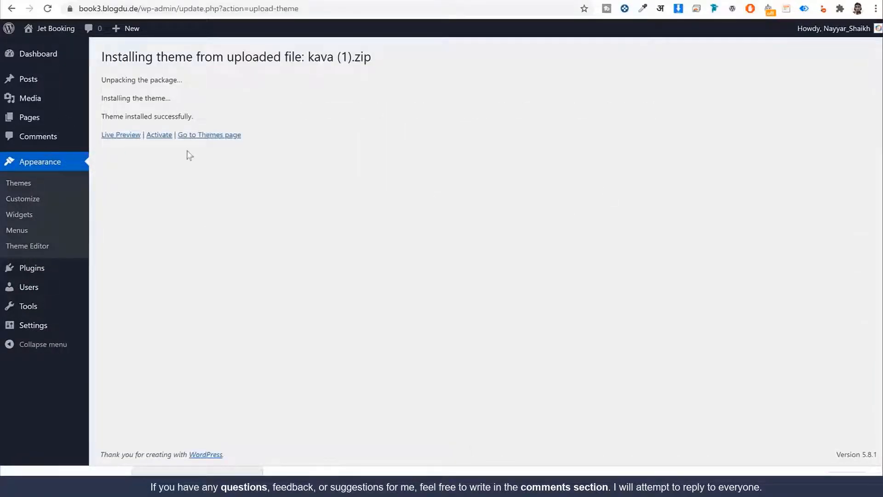
left_click(161, 135)
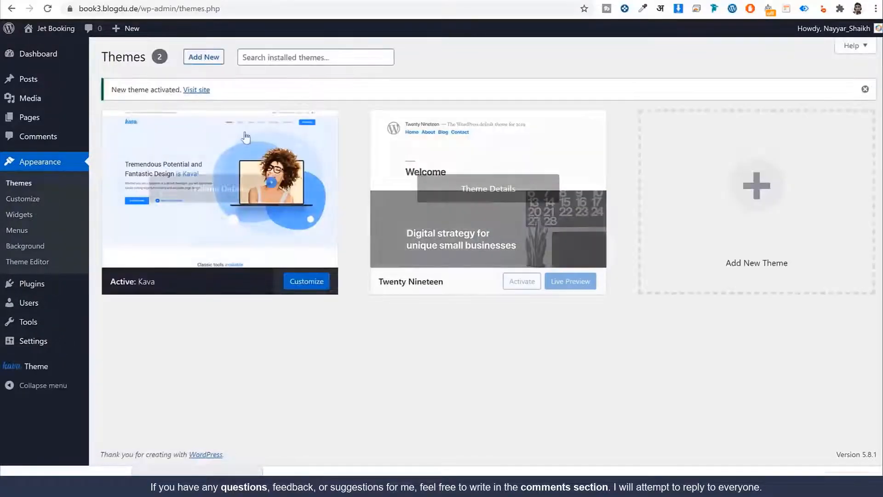
Delete the Twenty Nineteen theme so Kava is the only theme left
left_click(470, 198)
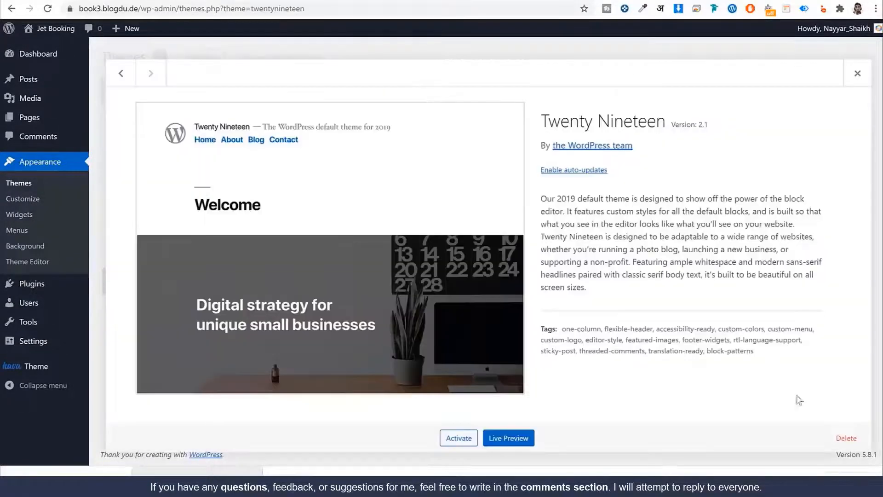
left_click(849, 439)
left_click(496, 93)
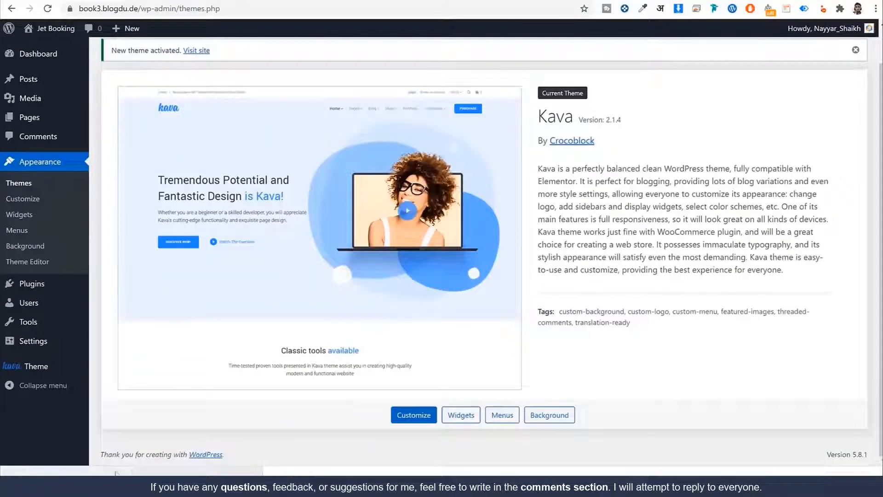
left_click(47, 287)
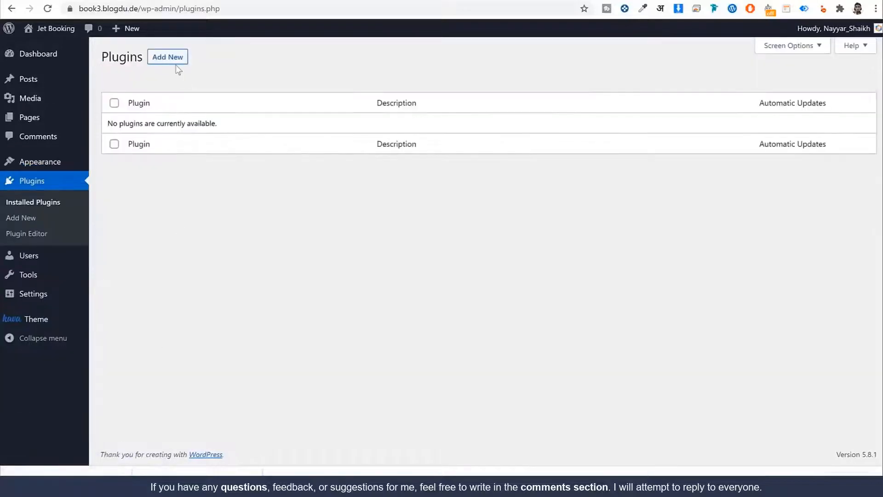
Upload, install and activate the crocoblock-wizard (1).zip plugin
left_click(175, 61)
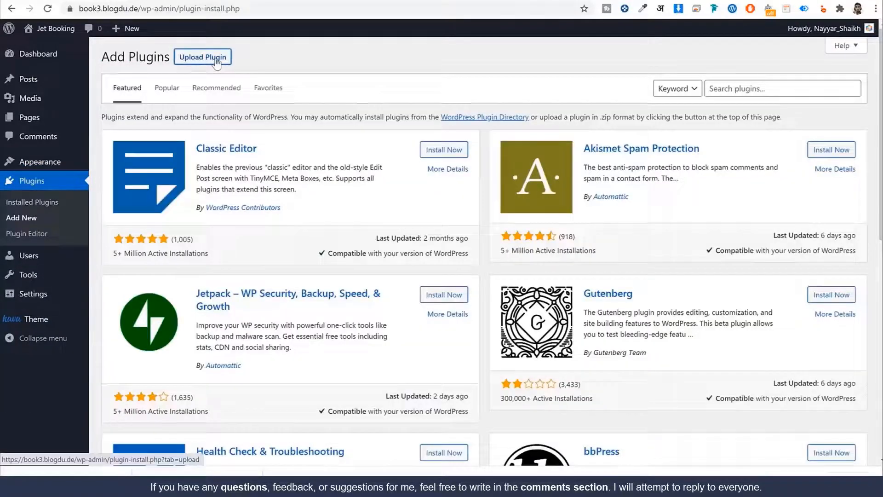
left_click(214, 60)
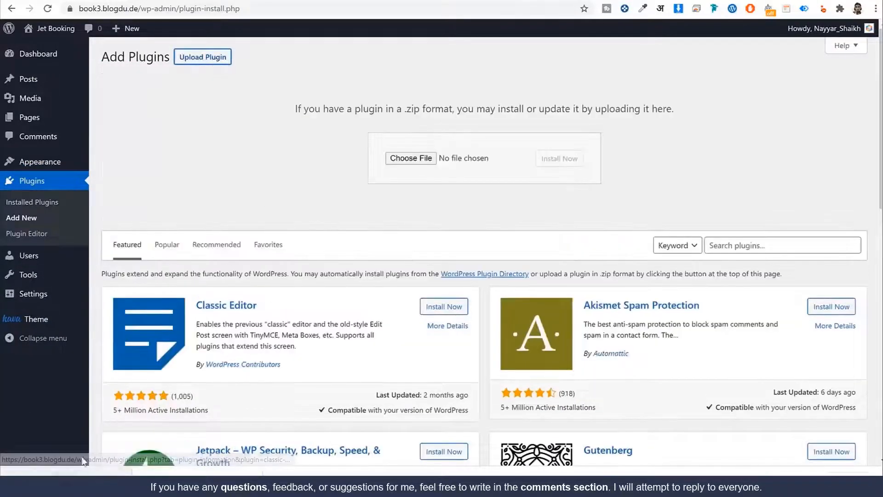
left_click(410, 159)
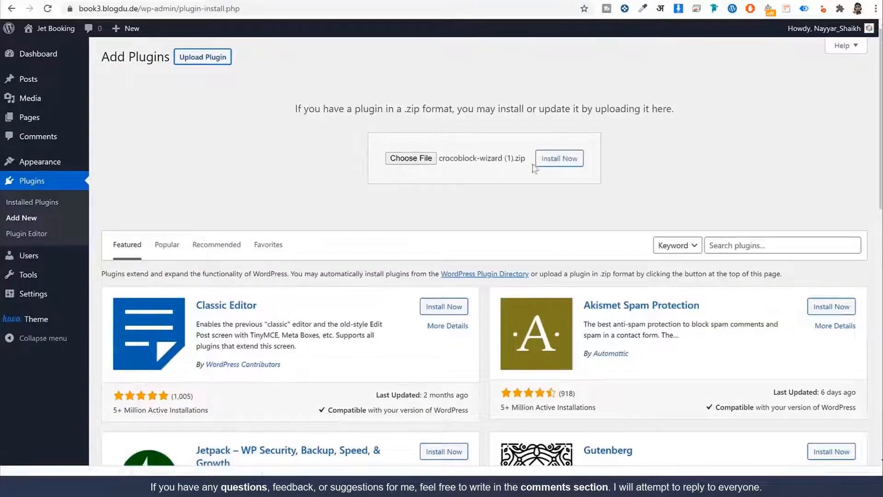
left_click(559, 158)
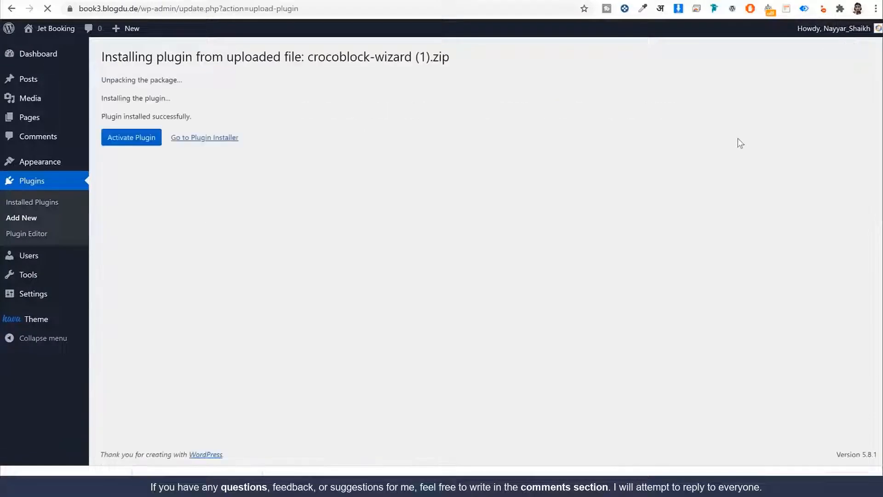
left_click(139, 137)
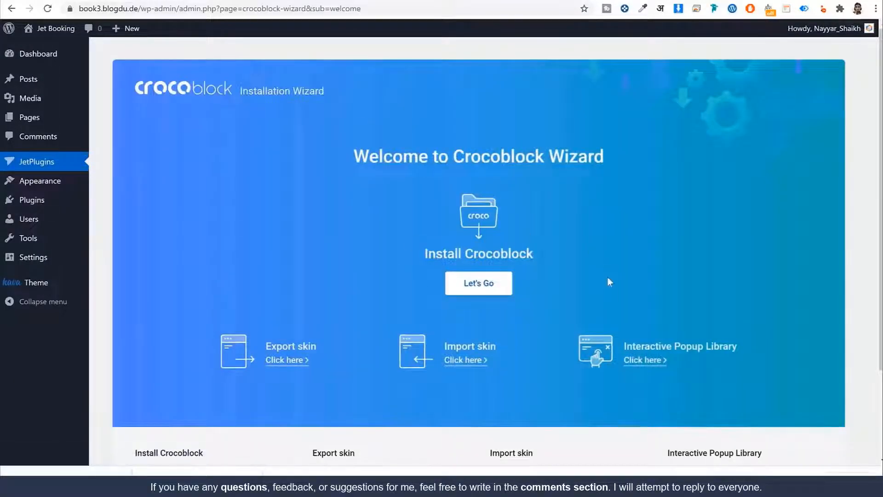
Start the Install Crocoblock wizard from the plugin's welcome screen
scroll(509, 305, "down", 1)
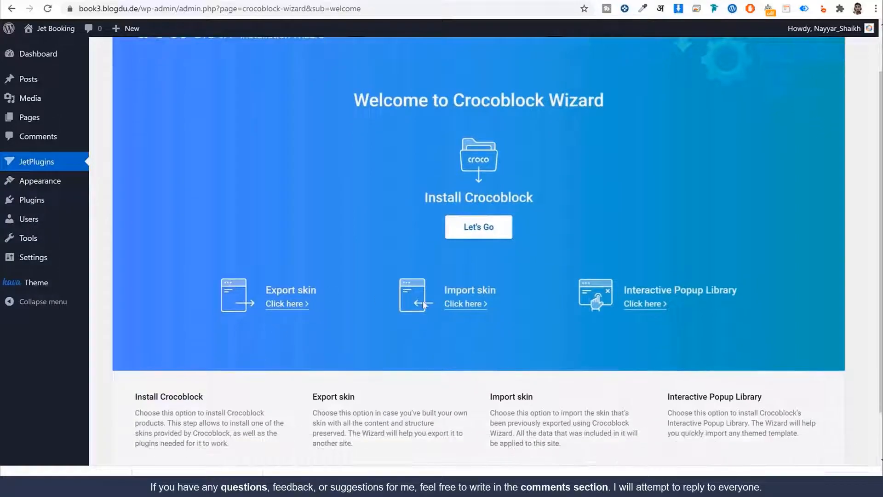
scroll(522, 319, "up", 1)
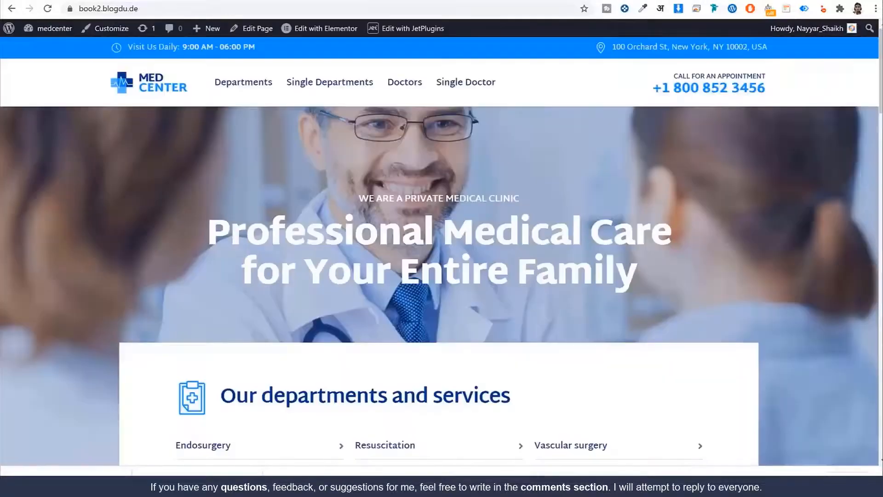
scroll(432, 289, "down", 7)
scroll(430, 289, "down", 7)
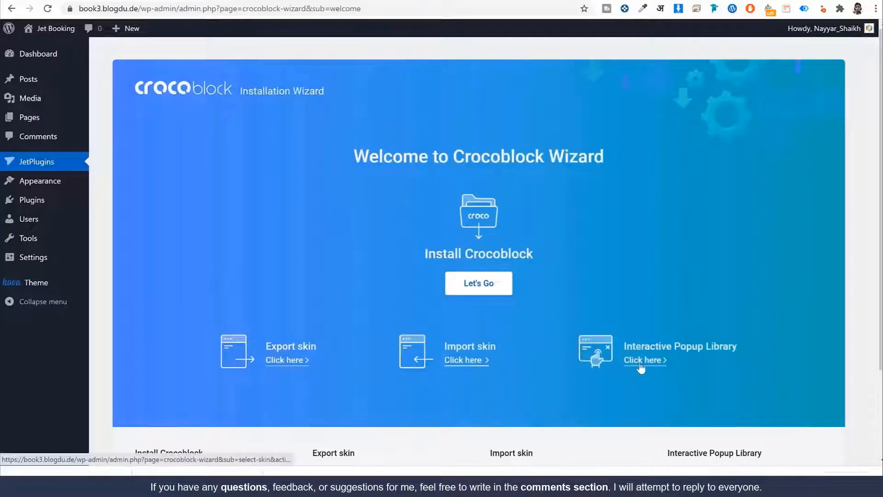
left_click(486, 282)
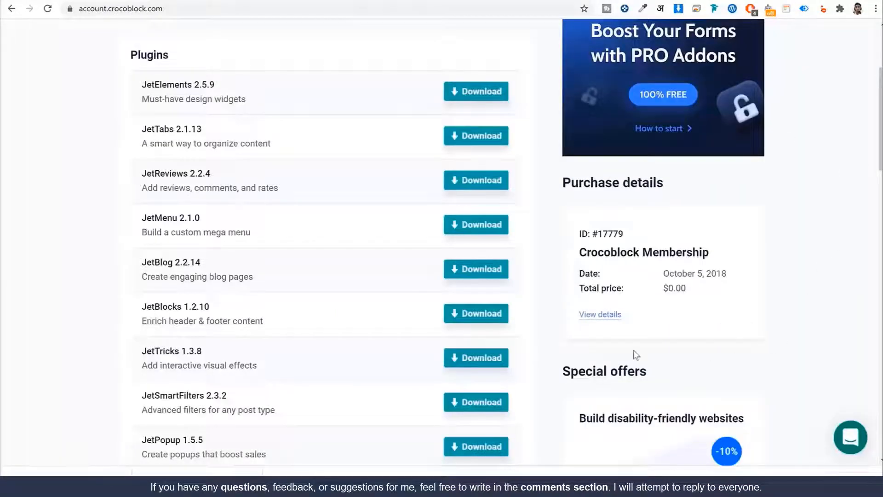
Copy the license key from the account's purchase details and submit it in the wizard
scroll(636, 354, "down", 3)
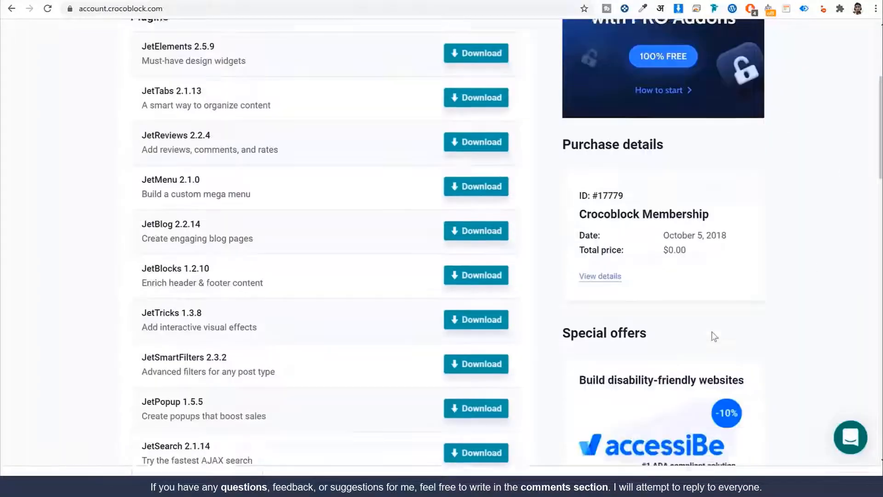
left_click(590, 202)
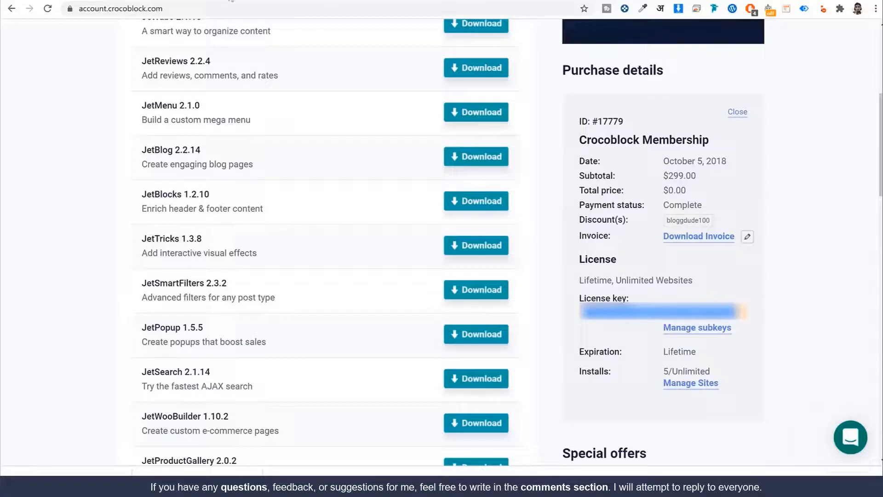
left_click(232, 0)
left_click(413, 264)
key("ctrl+v")
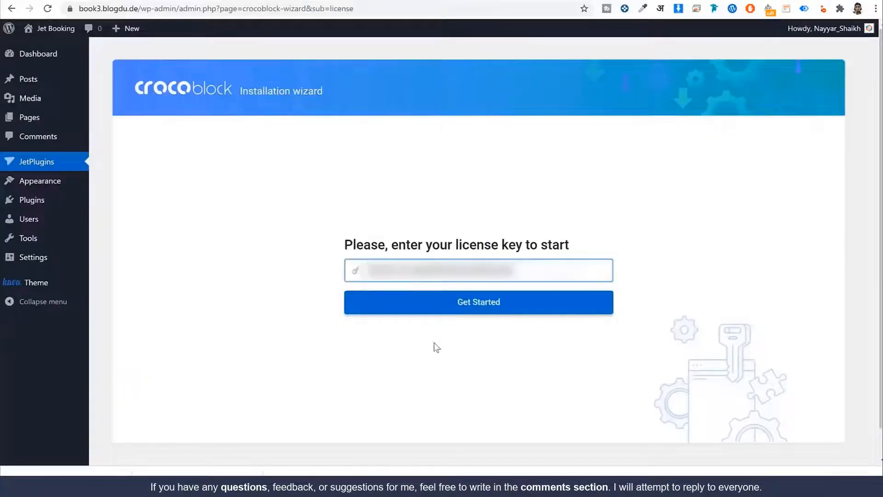
left_click(471, 313)
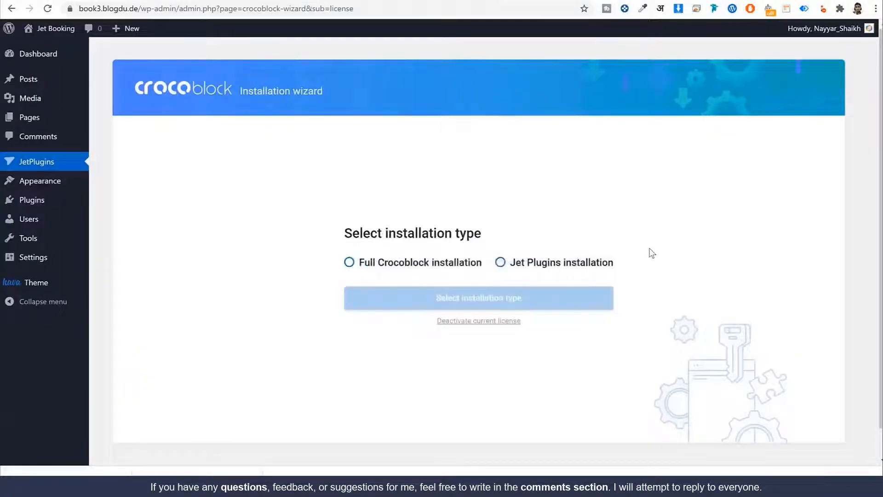
Choose the Jet-plugins-only installation type and proceed to plugin selection
left_click(378, 268)
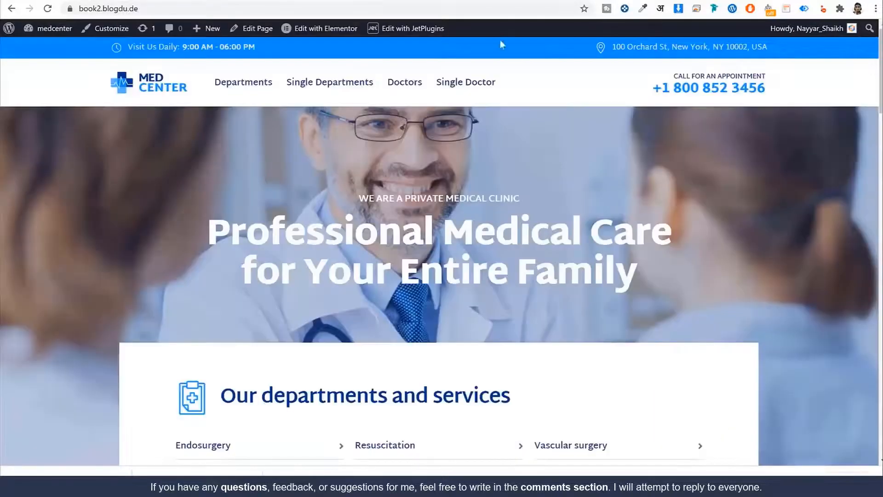
scroll(656, 348, "down", 10)
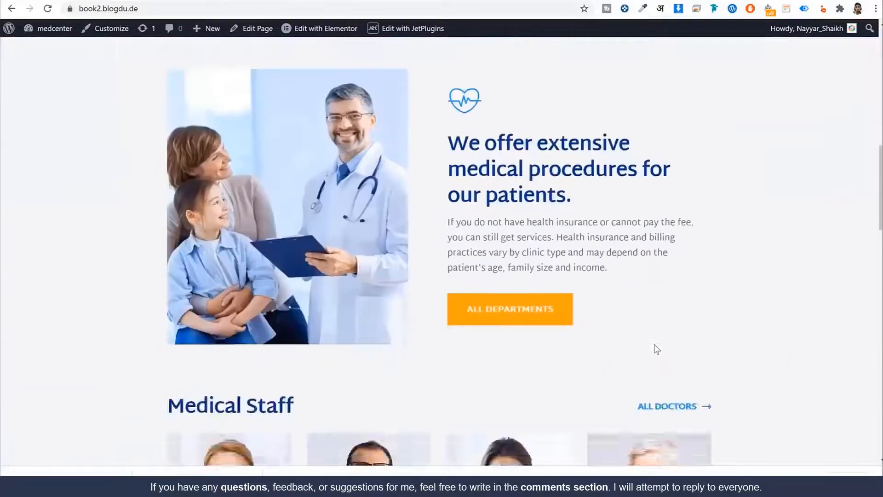
scroll(656, 349, "up", 10)
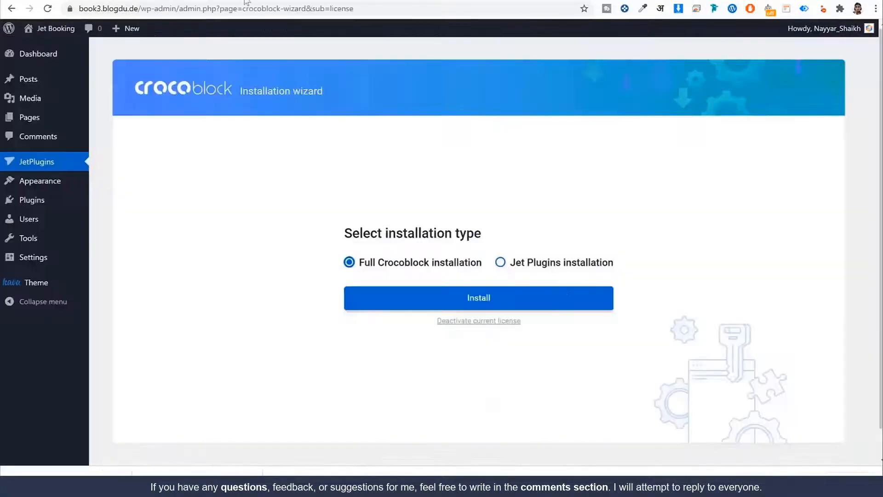
left_click(523, 266)
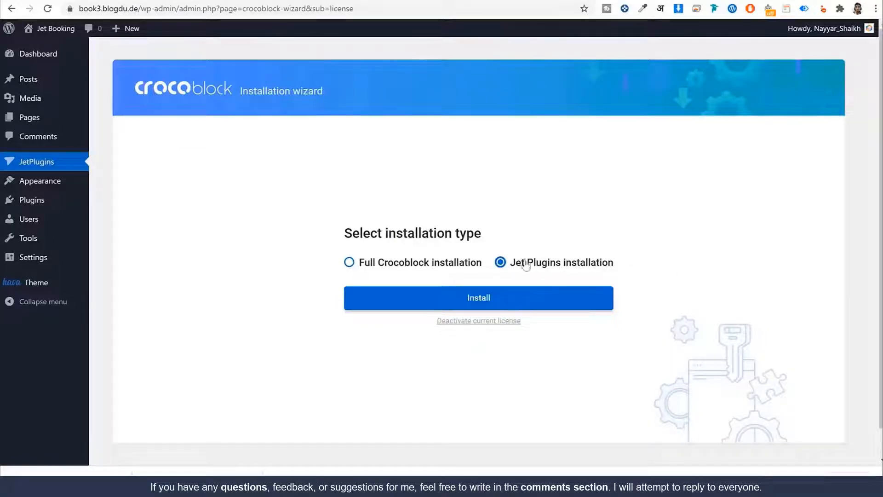
left_click(561, 310)
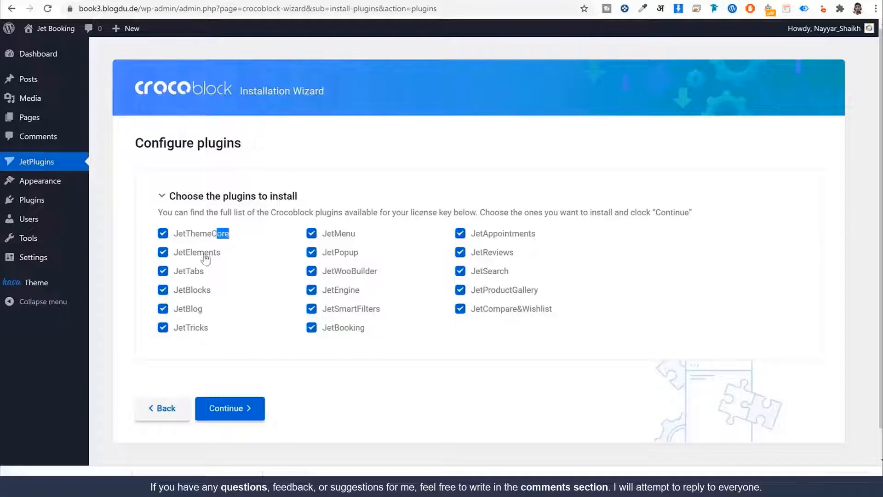
Untick eleven unneeded plugins such as JetTabs, JetMenu and JetBooking, then install the rest
left_click(196, 272)
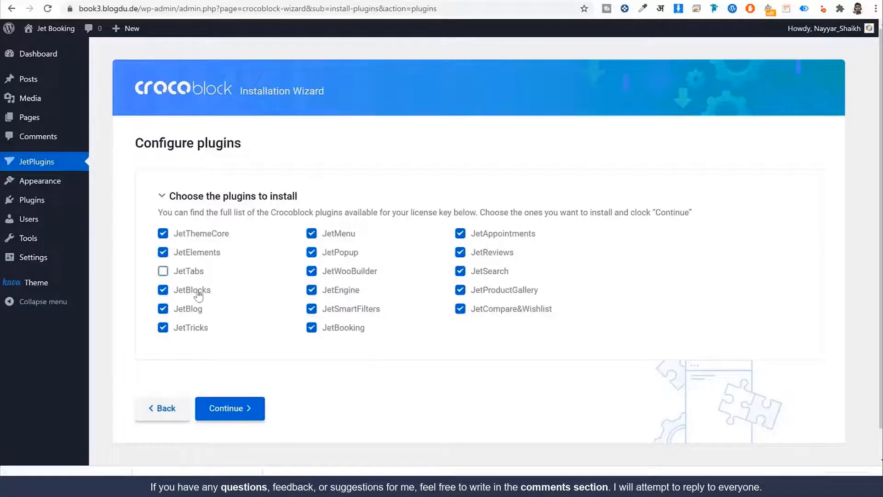
left_click(194, 308)
left_click(350, 235)
left_click(340, 254)
left_click(361, 272)
left_click(355, 313)
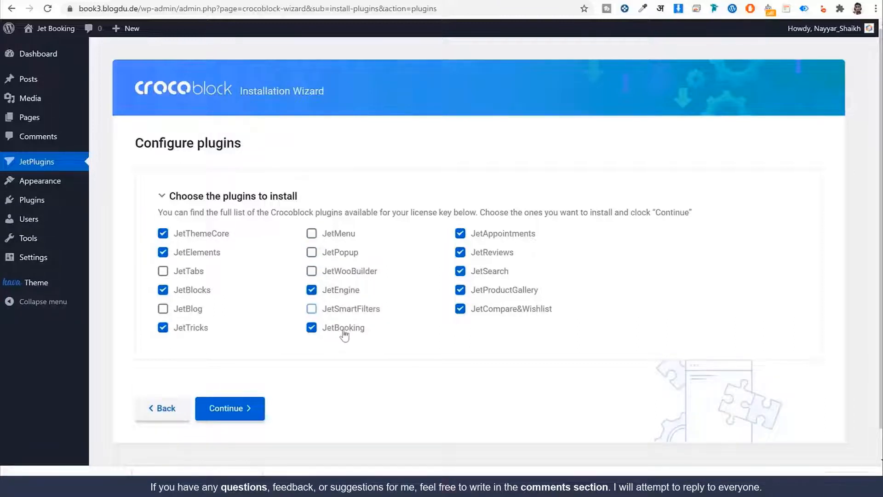
left_click(346, 329)
left_click(493, 254)
left_click(493, 272)
left_click(496, 292)
left_click(497, 310)
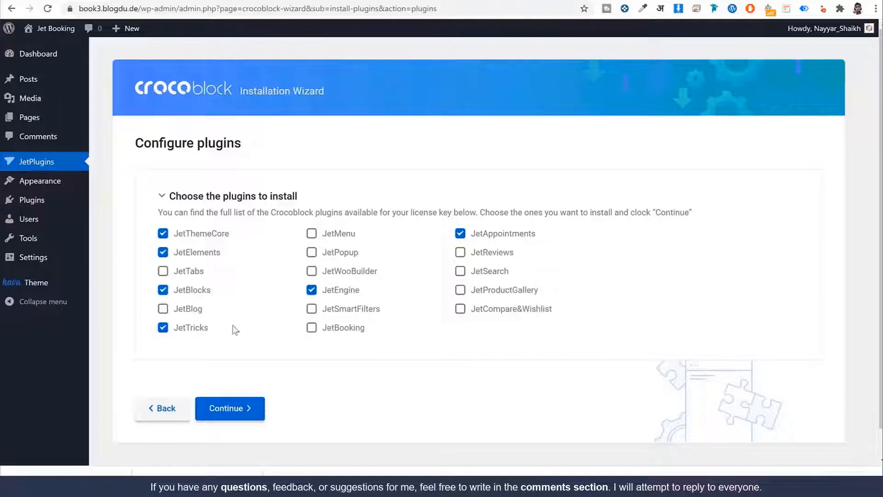
left_click(258, 409)
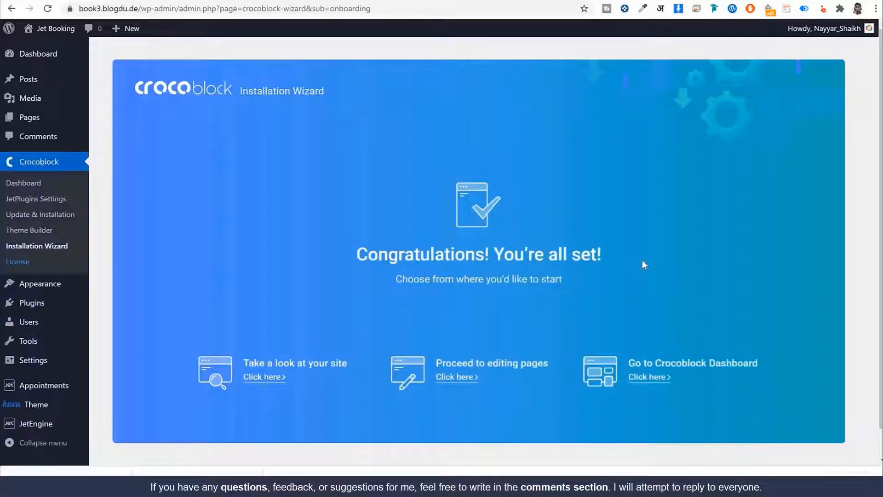
Install and activate Elementor 3.4.3, then run the Jet Elements and Jet Appointments database updates
left_click_drag(373, 247, 636, 253)
left_click(636, 253)
scroll(626, 289, "down", 1)
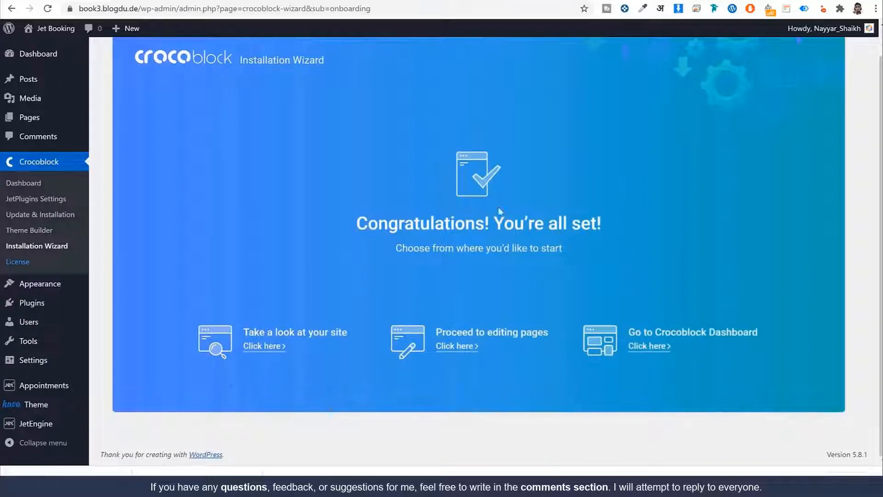
left_click(41, 303)
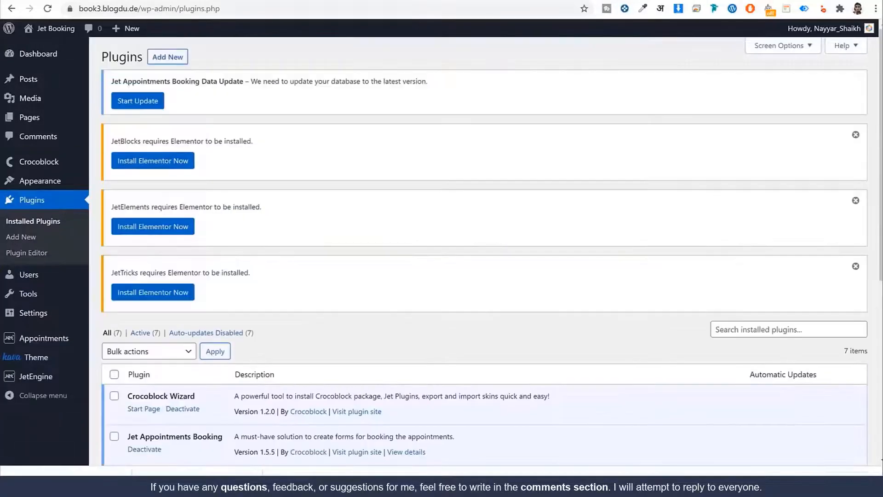
scroll(642, 379, "down", 3)
scroll(643, 379, "down", 3)
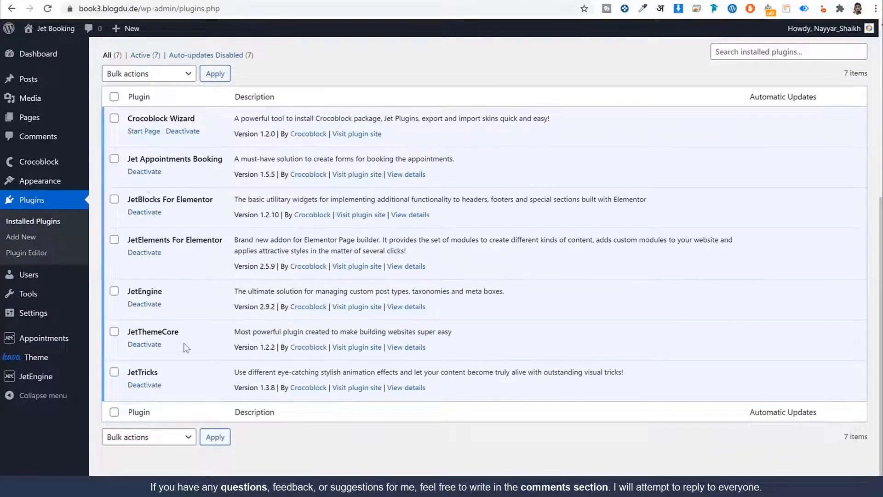
scroll(186, 348, "up", 6)
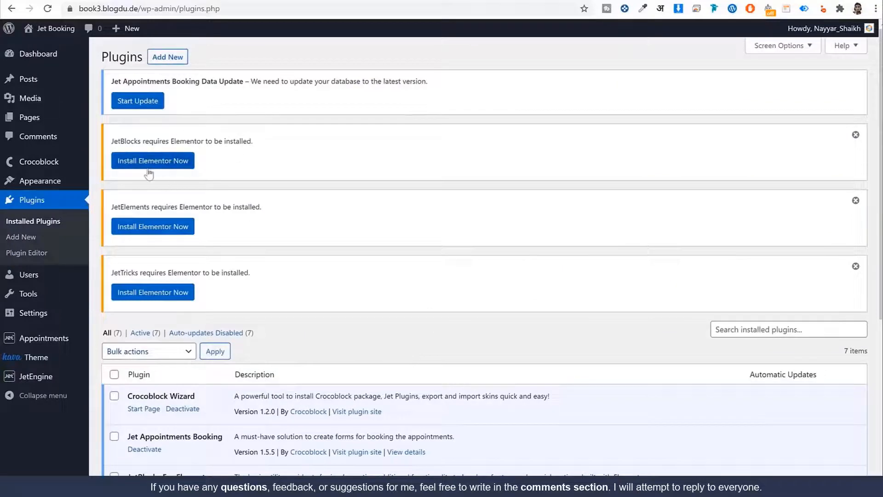
left_click(159, 165)
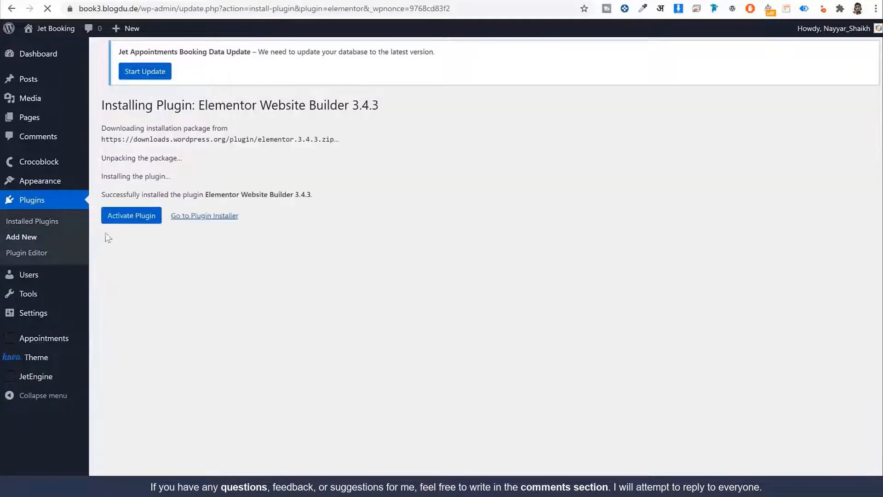
left_click(114, 222)
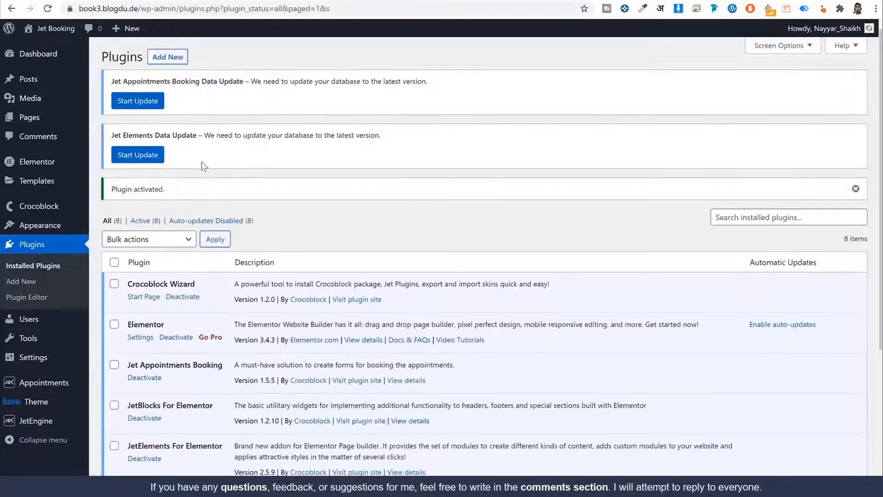
left_click(138, 155)
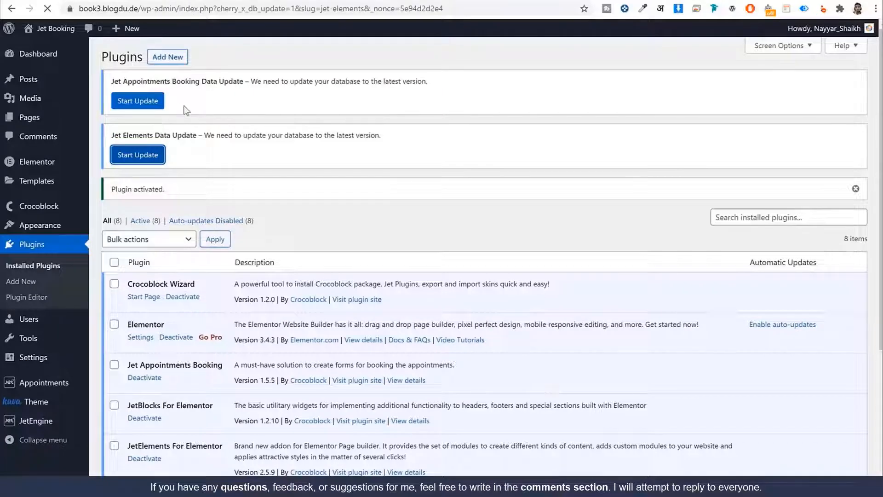
left_click(146, 104)
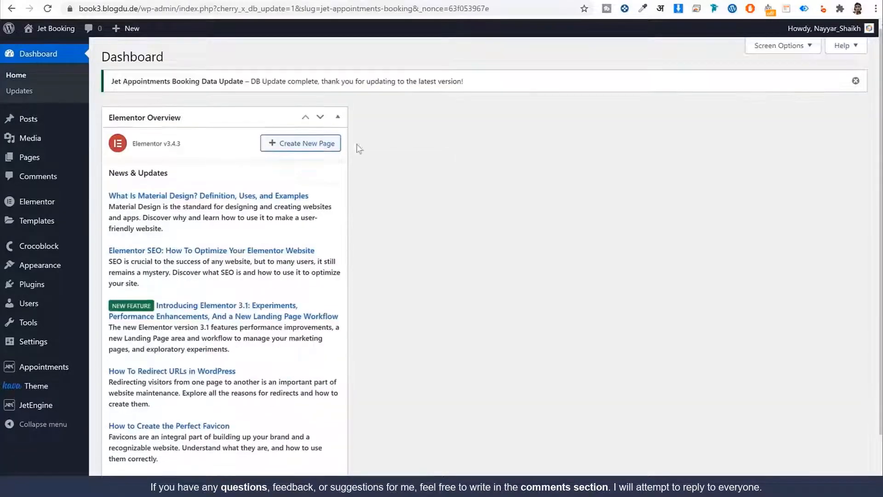
Hide the Elementor Overview widget through the Dashboard's Screen Options
scroll(537, 268, "down", 2)
scroll(536, 268, "up", 2)
left_click(758, 45)
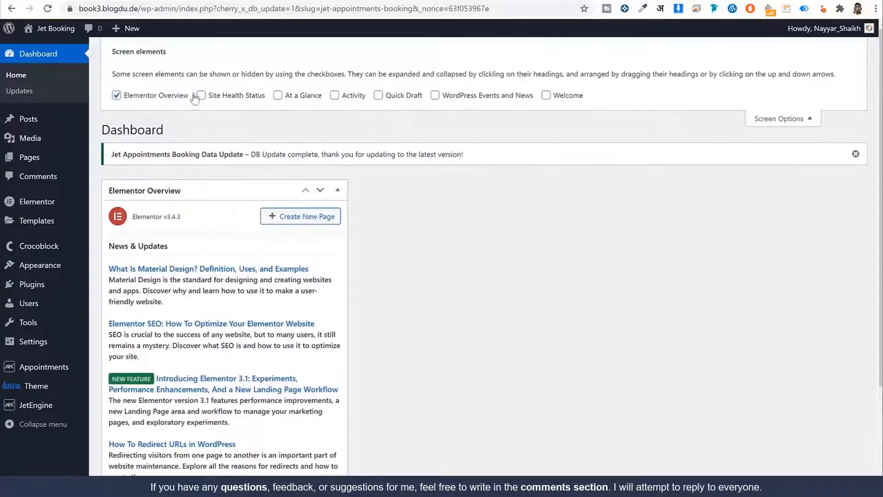
left_click(163, 98)
left_click(805, 117)
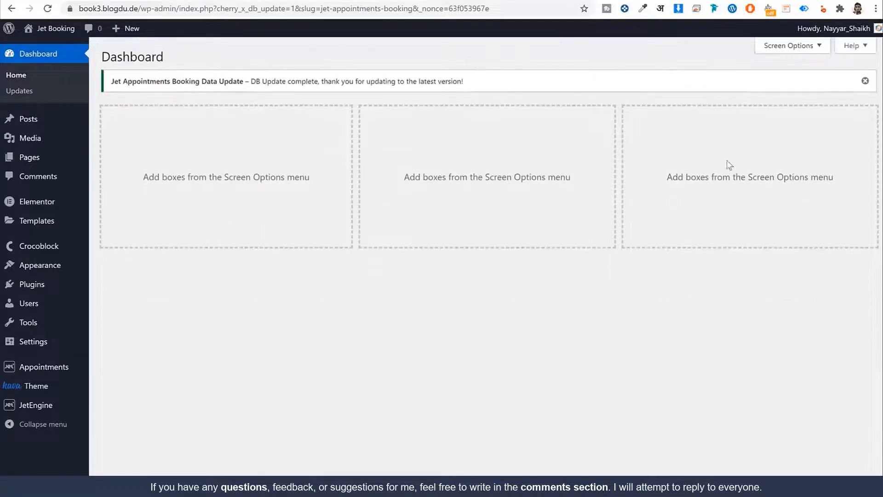
Check the live Jet Booking front page showing the Hello world post, then return to the Dashboard
left_click(344, 1)
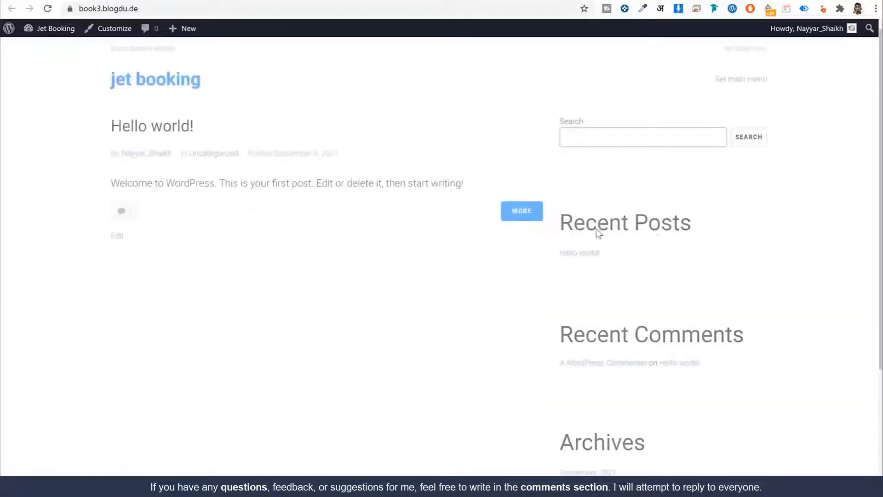
scroll(714, 310, "down", 4)
scroll(564, 203, "up", 4)
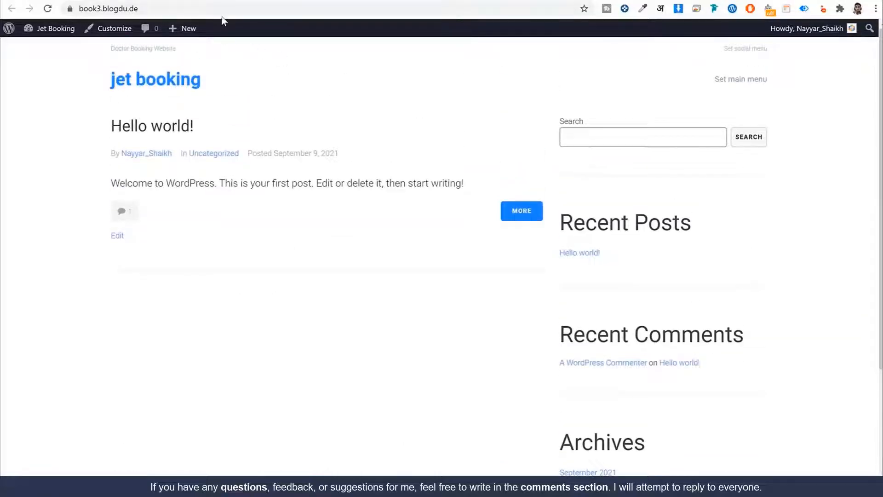
scroll(794, 268, "down", 3)
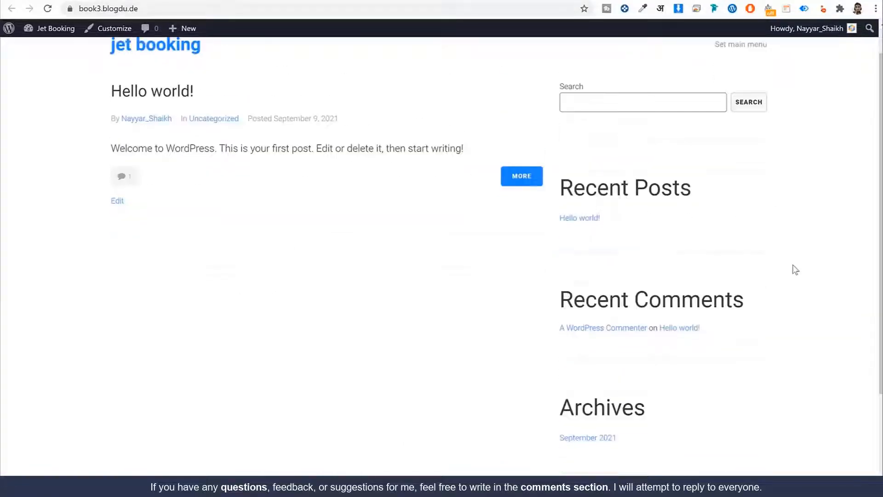
scroll(792, 274, "up", 3)
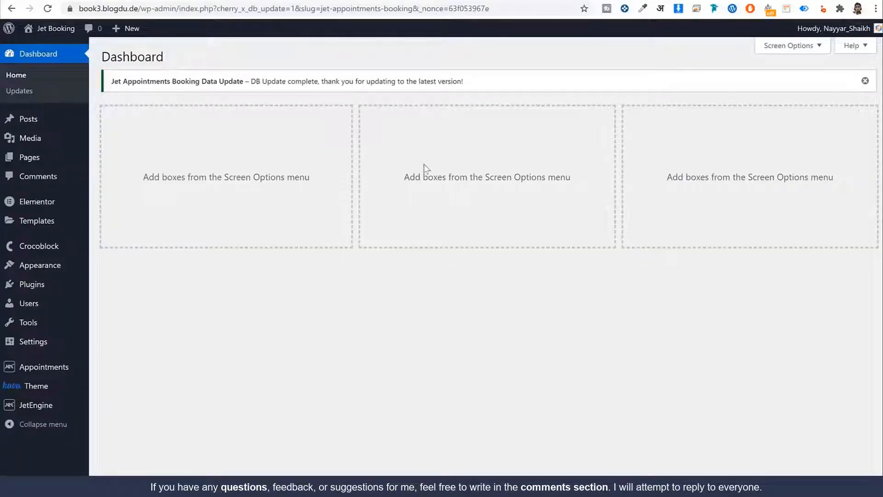
mouse_move(46, 124)
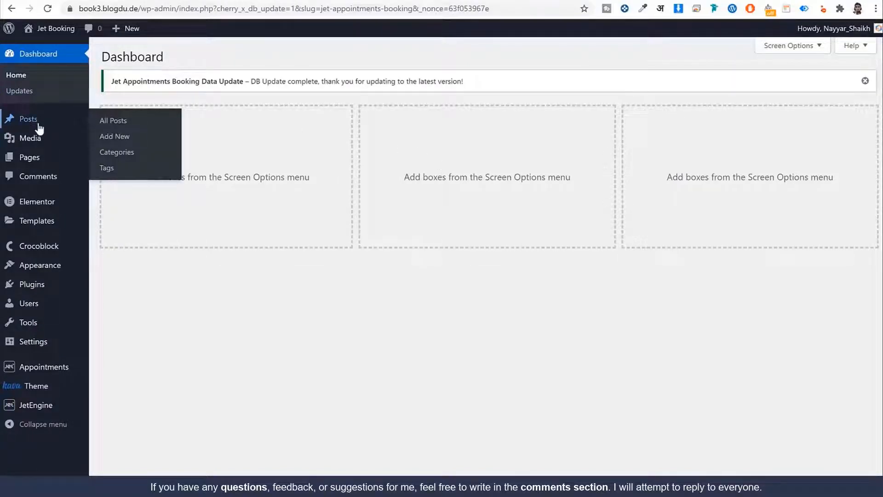
mouse_move(41, 161)
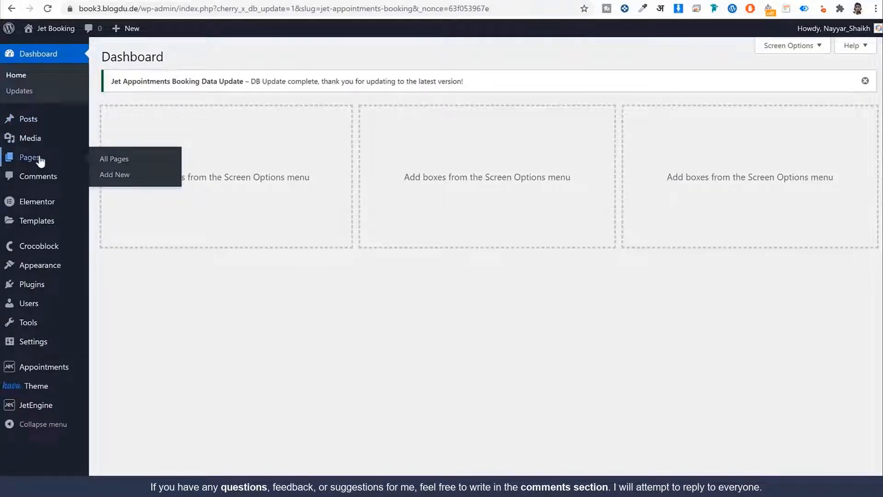
Start a new post from the Posts list, click into its empty body and show the post settings sidebar
left_click(37, 123)
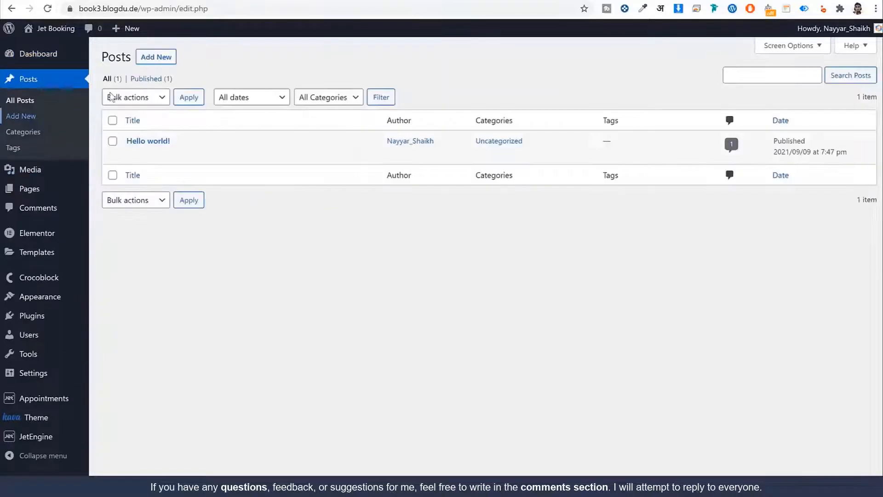
left_click(165, 60)
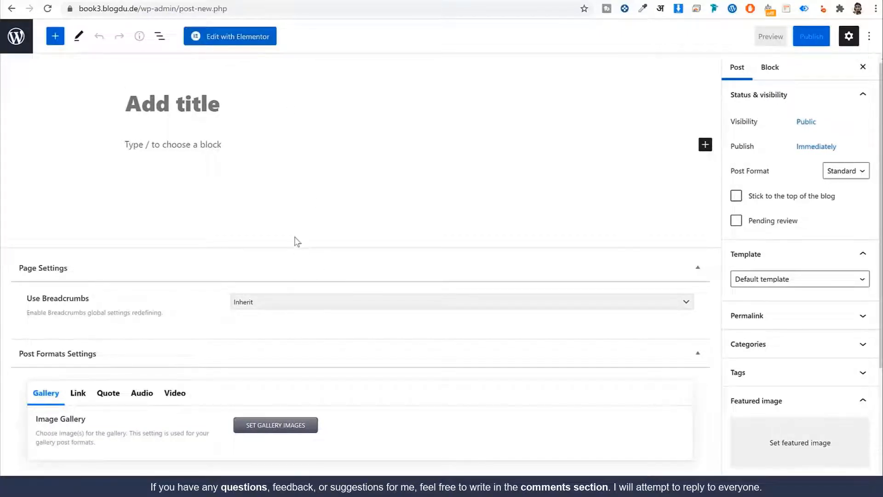
left_click(164, 146)
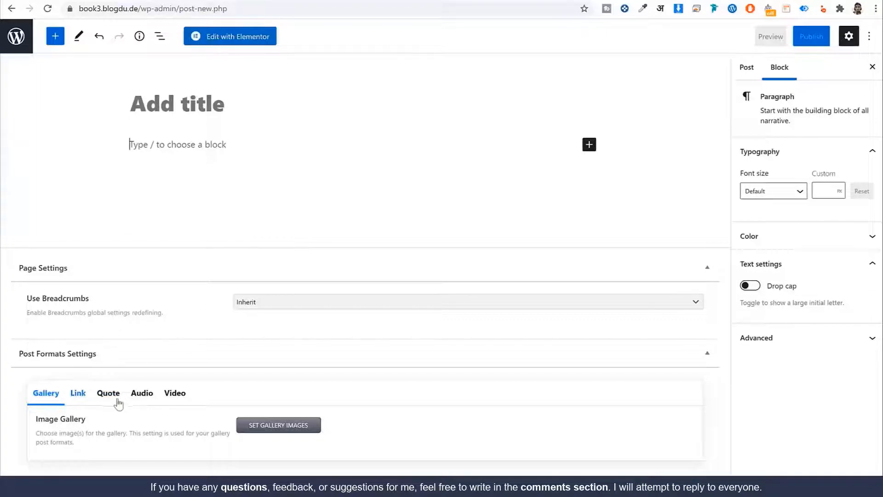
left_click(747, 67)
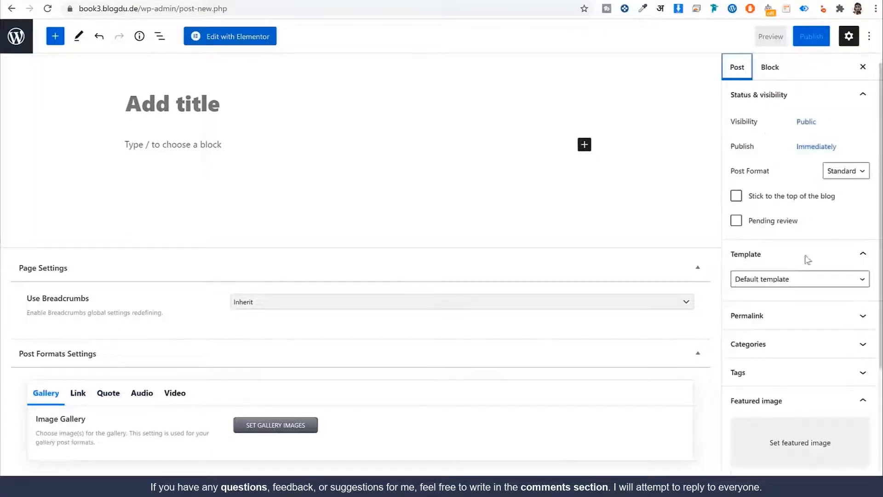
scroll(777, 349, "down", 3)
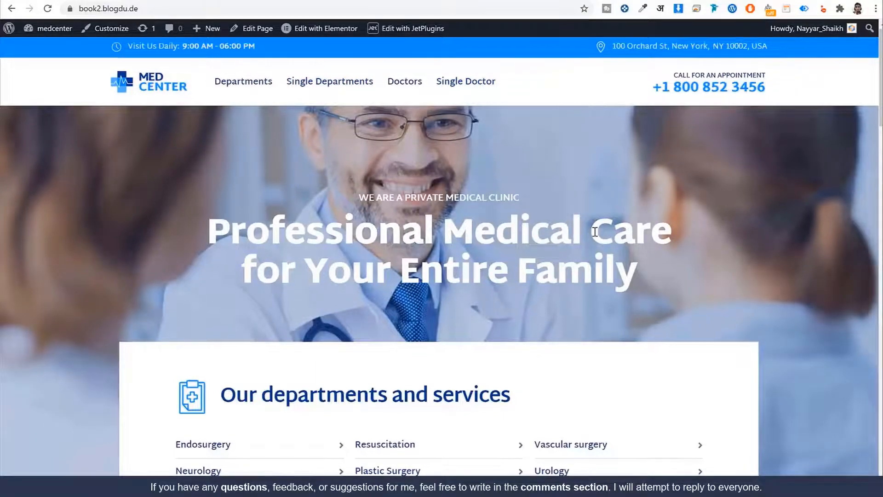
scroll(570, 230, "down", 10)
Leave the post editor without saving and start adding a new JetEngine post type
scroll(562, 285, "up", 10)
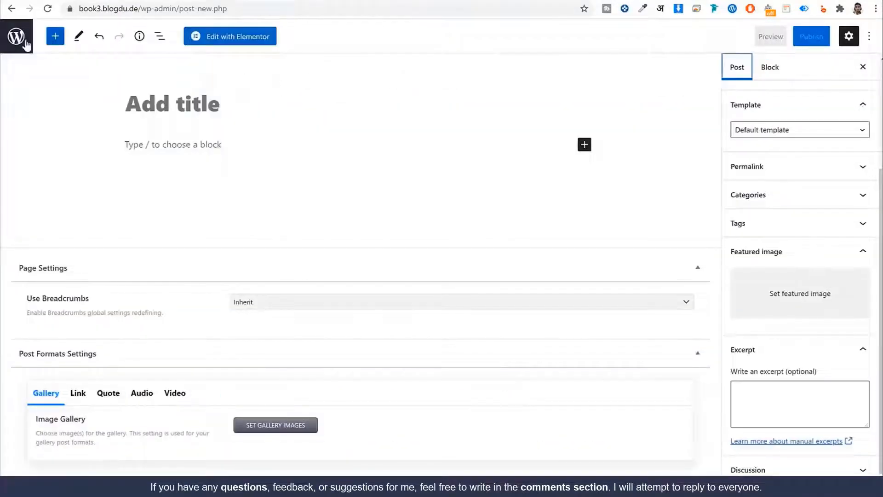
left_click(26, 45)
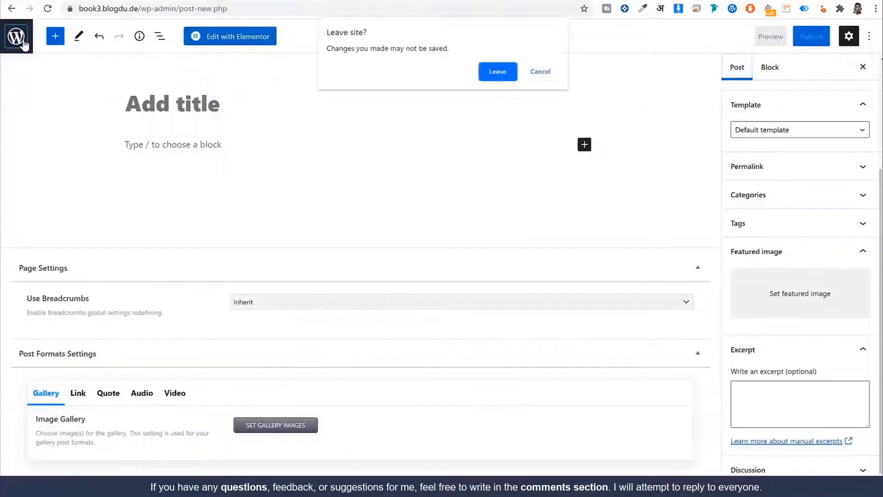
left_click(491, 70)
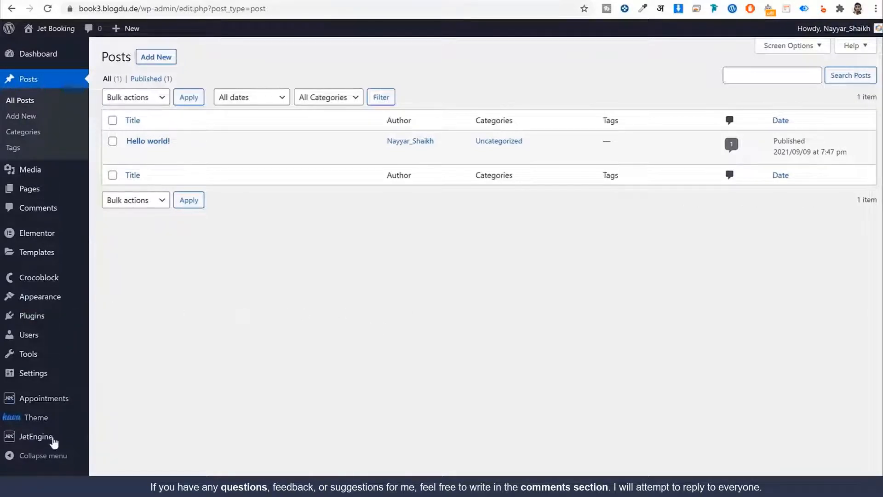
mouse_move(48, 441)
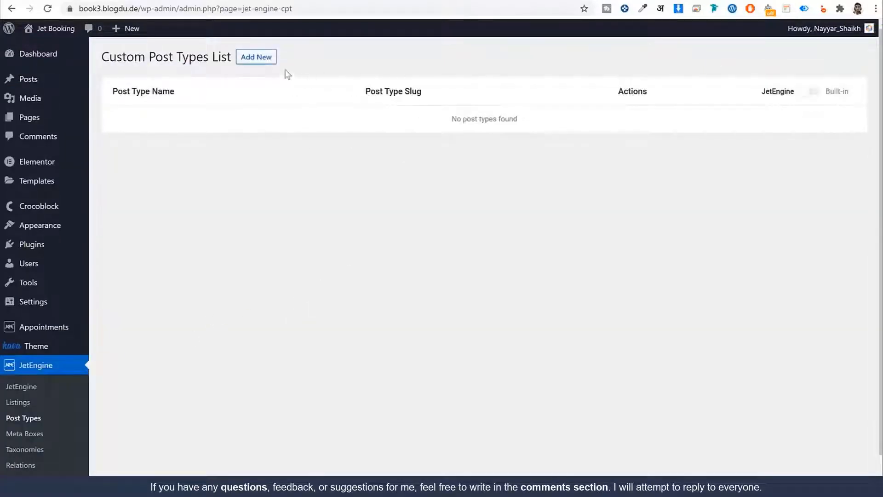
left_click(269, 61)
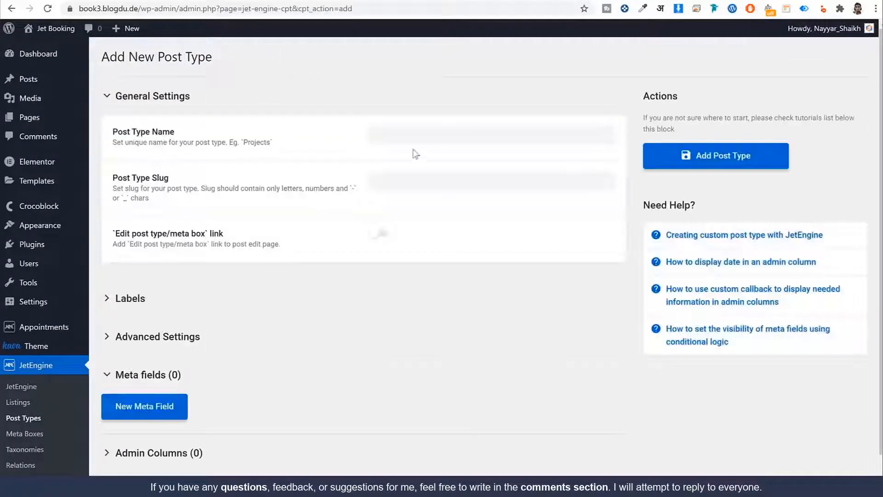
Name the post type Services and accept the generated slug services
left_click(425, 133)
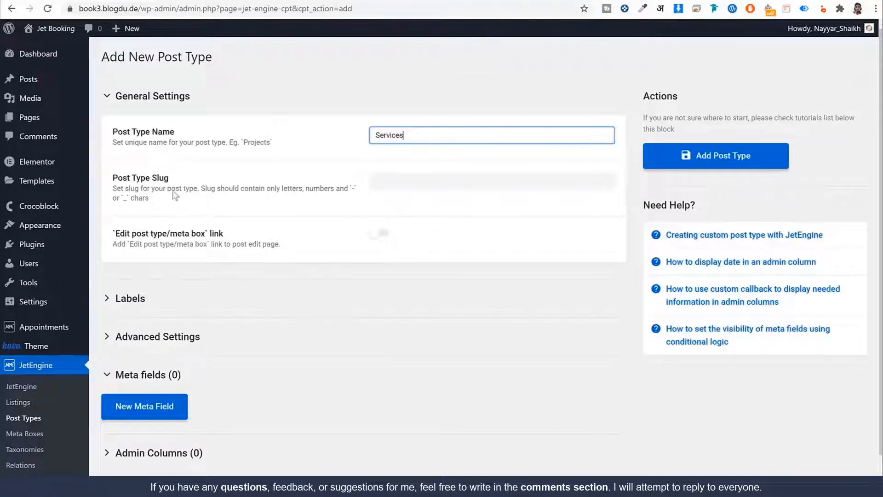
key("Tab")
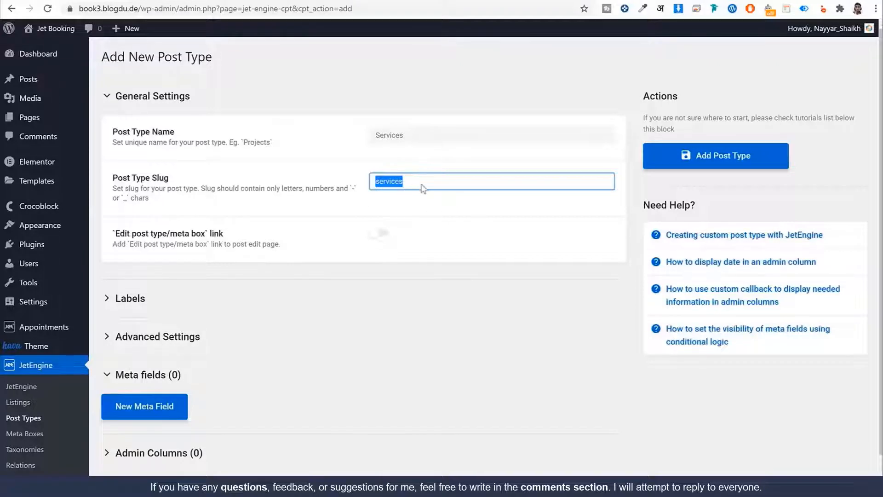
left_click(468, 223)
double_click(396, 191)
Expand the Labels section and paste Service as the singular name
left_click(189, 300)
scroll(274, 297, "down", 3)
scroll(196, 193, "up", 4)
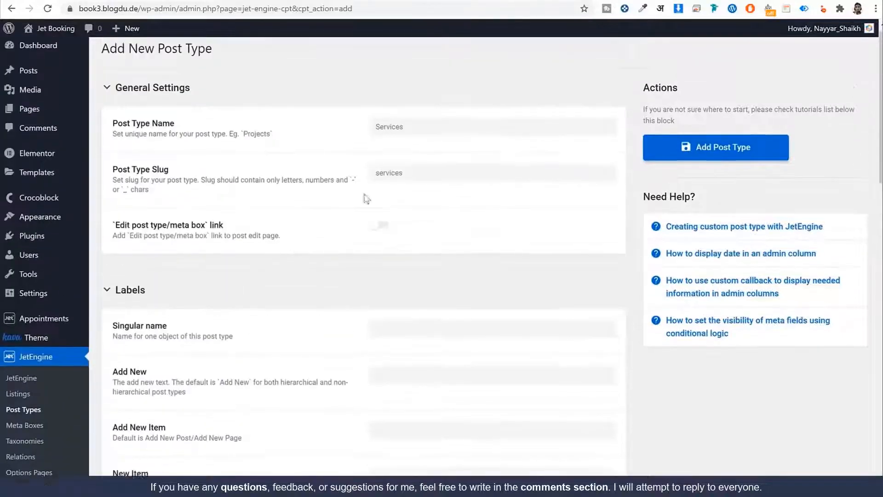
left_click_drag(400, 135, 357, 139)
key("ctrl+c")
left_click(394, 331)
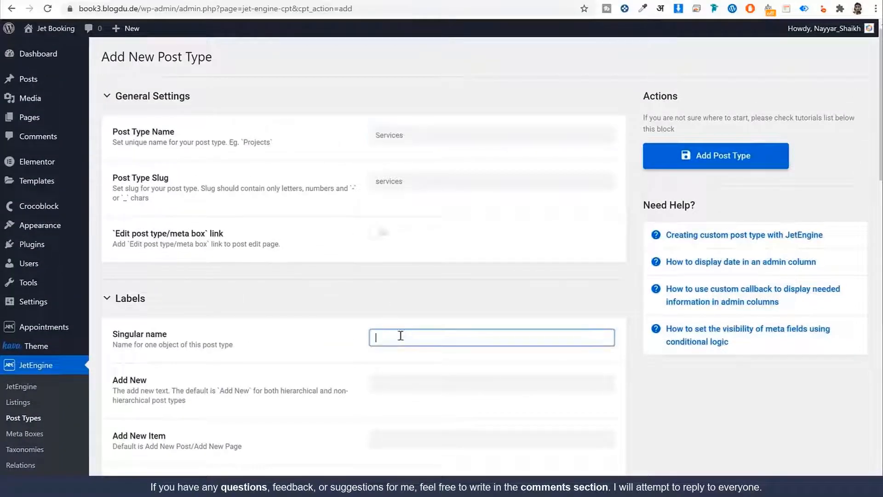
key("ctrl+v")
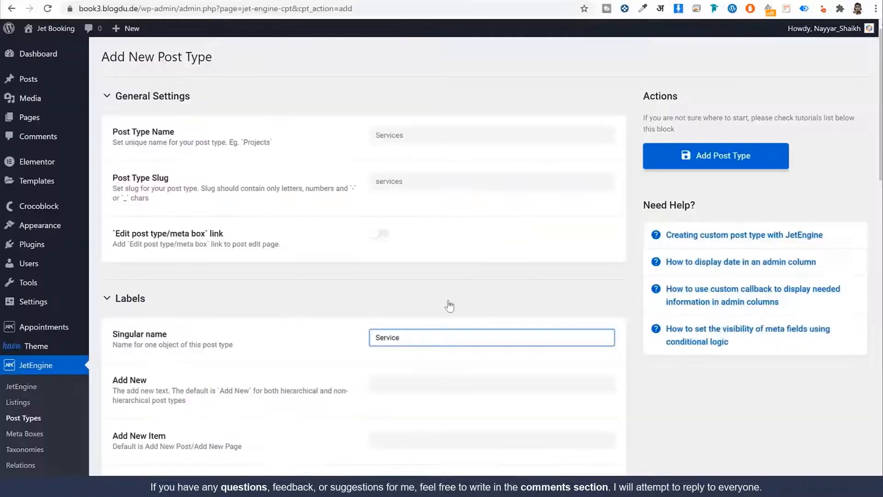
left_click(449, 303)
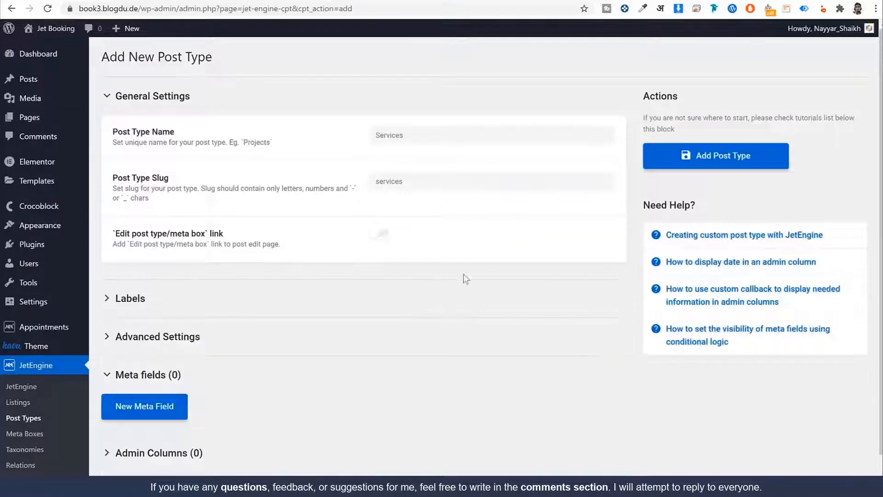
left_click(366, 312)
Fill the labels with Service wording: Add New Service, Edit Service, Set featured image, Uploaded to this Service
scroll(446, 312, "down", 2)
left_click(387, 229)
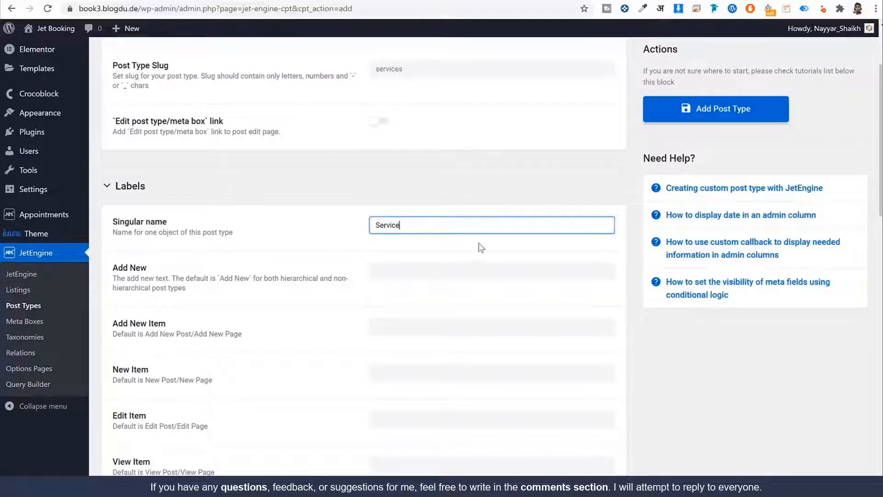
key("Tab")
type("Add New Service")
key("Tab")
type("Add New Service")
key("Tab")
type("New Service")
key("Tab")
type("Edit Service")
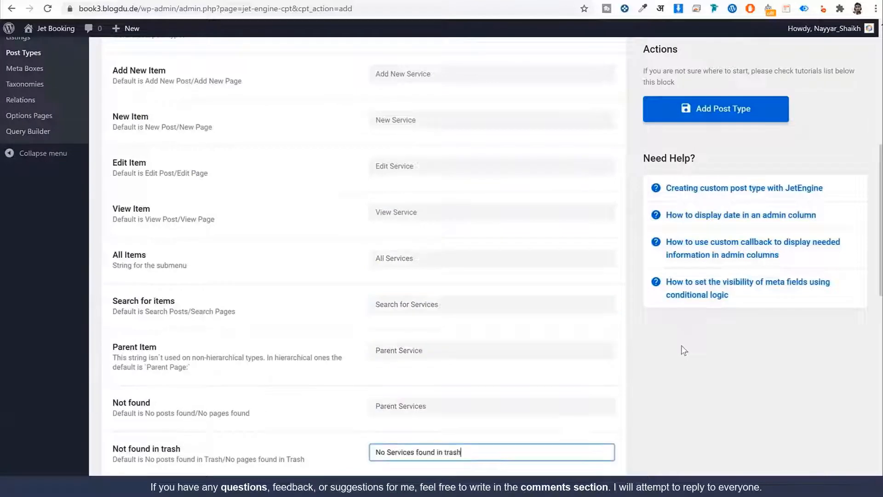
key("Tab")
type("Services")
key("Tab")
type("Service")
key("Tab")
type("Featured Image")
key("Tab")
type("Set featured image")
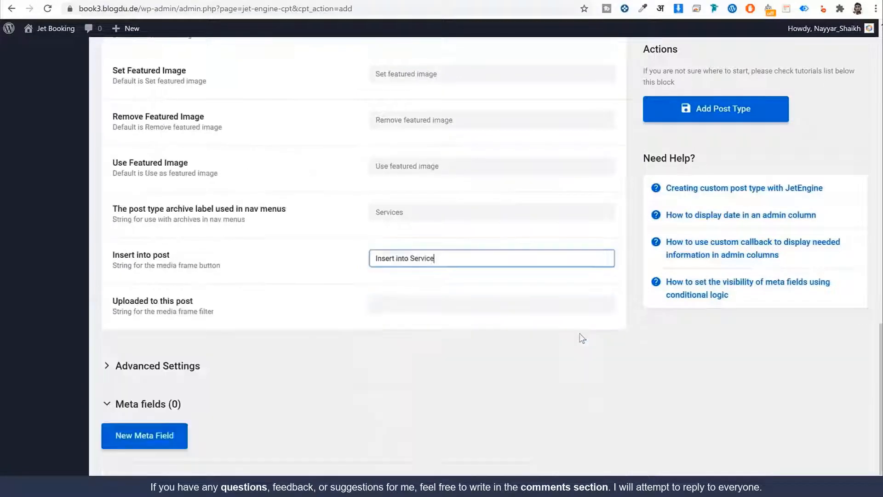
key("Tab")
type("Uploaded to this Service")
key("Tab")
Expand Advanced Settings and set the Rewrite Slug to services
scroll(580, 333, "down", 1)
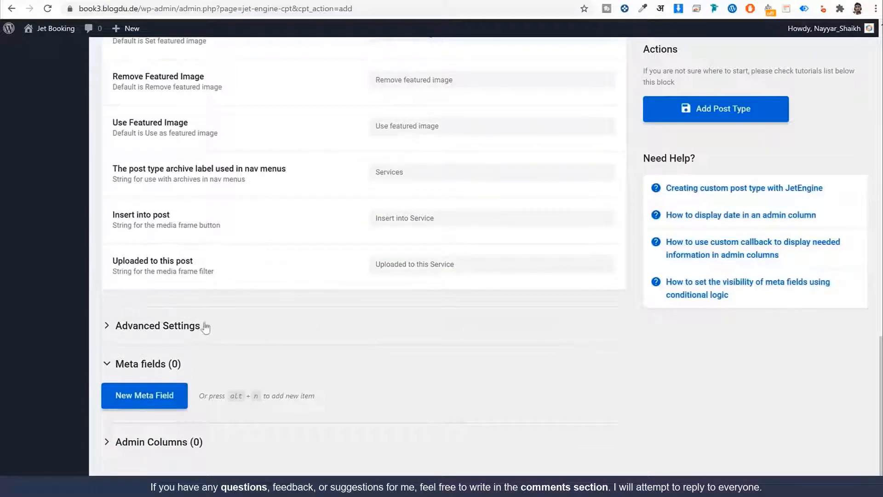
left_click(205, 326)
scroll(601, 288, "down", 10)
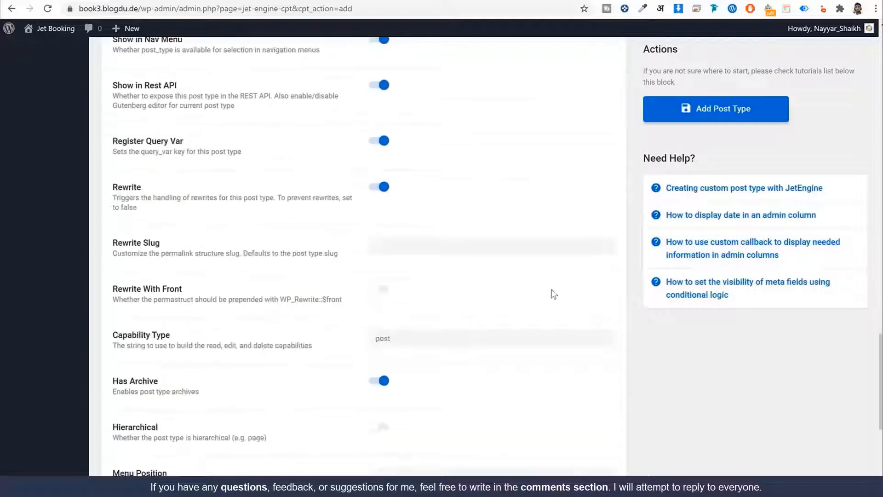
left_click(443, 247)
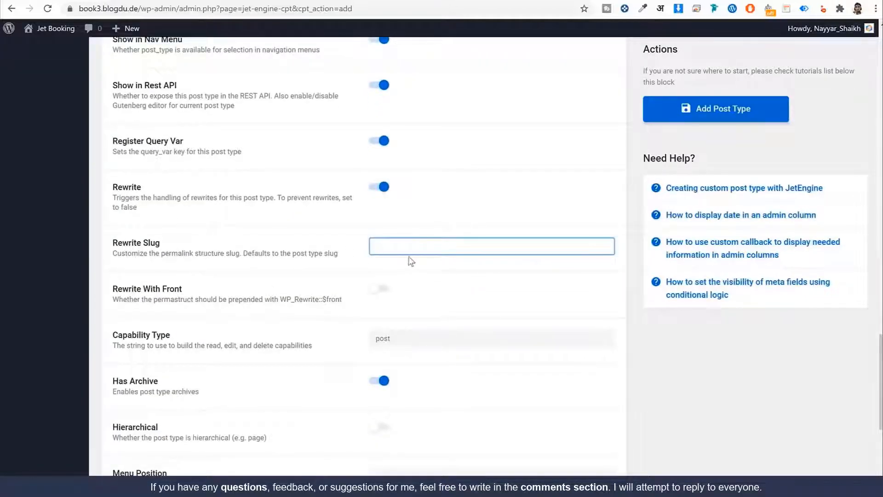
scroll(411, 260, "up", 12)
double_click(431, 130)
key("ctrl+c")
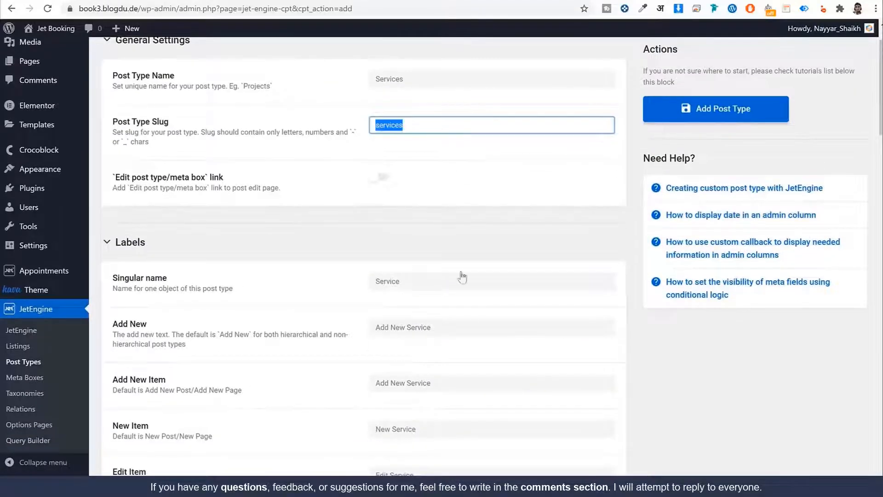
scroll(478, 322, "down", 15)
scroll(479, 330, "up", 2)
left_click(428, 370)
key("ctrl+v")
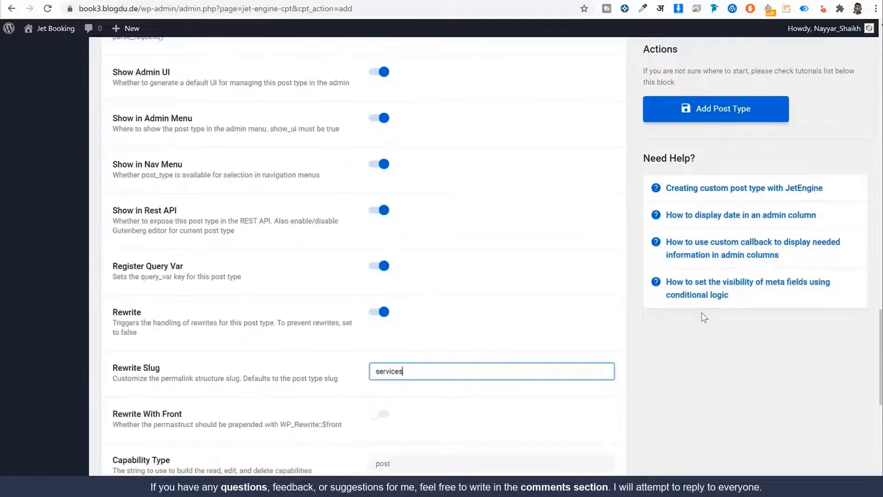
scroll(704, 318, "down", 6)
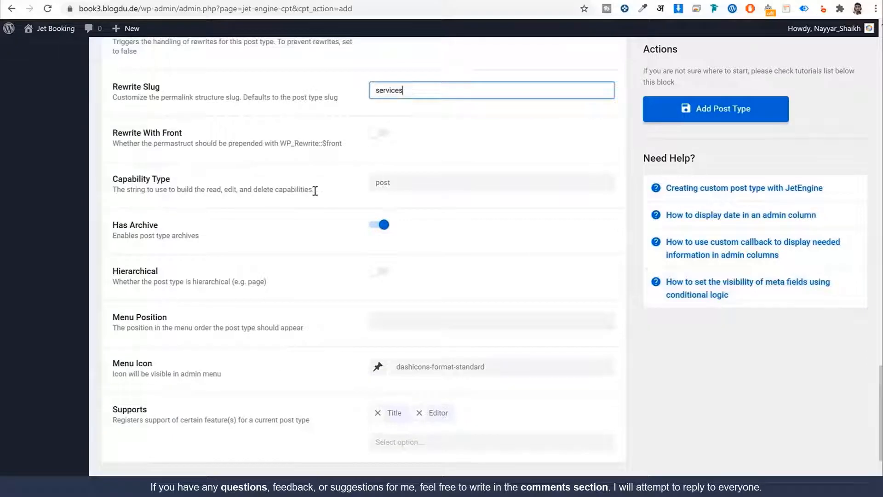
scroll(503, 197, "down", 3)
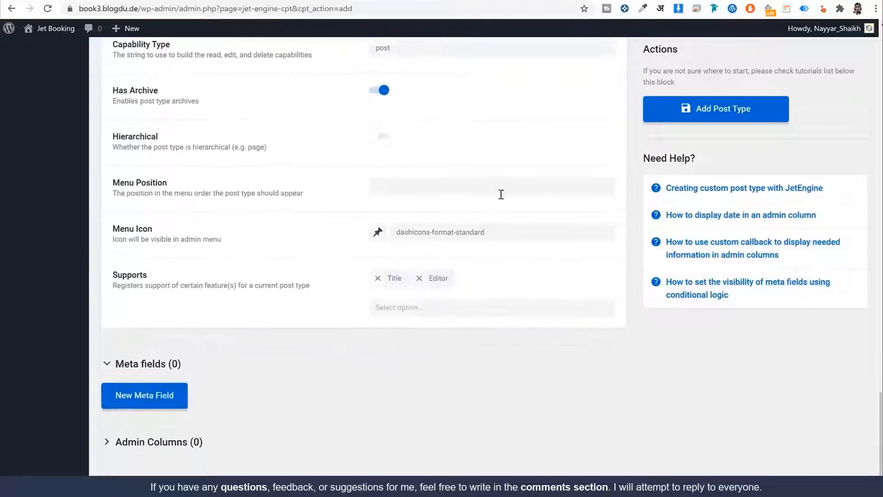
scroll(195, 271, "up", 20)
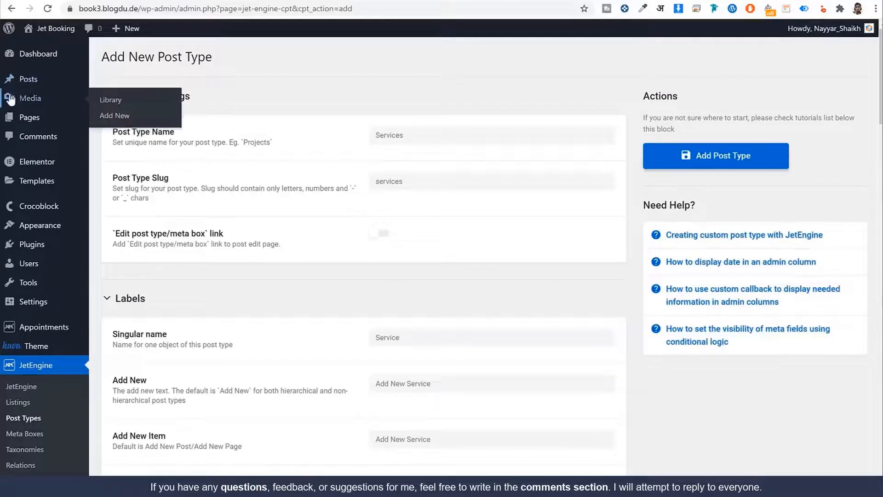
mouse_move(9, 186)
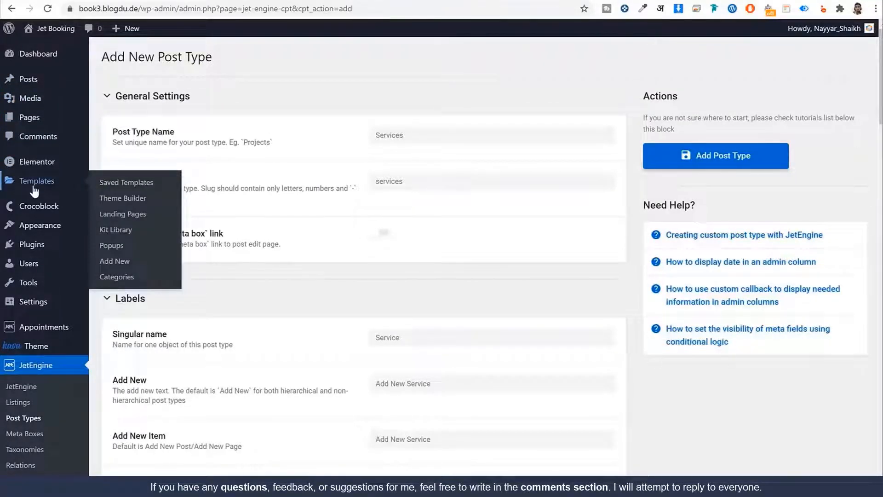
scroll(363, 274, "down", 15)
scroll(390, 273, "down", 20)
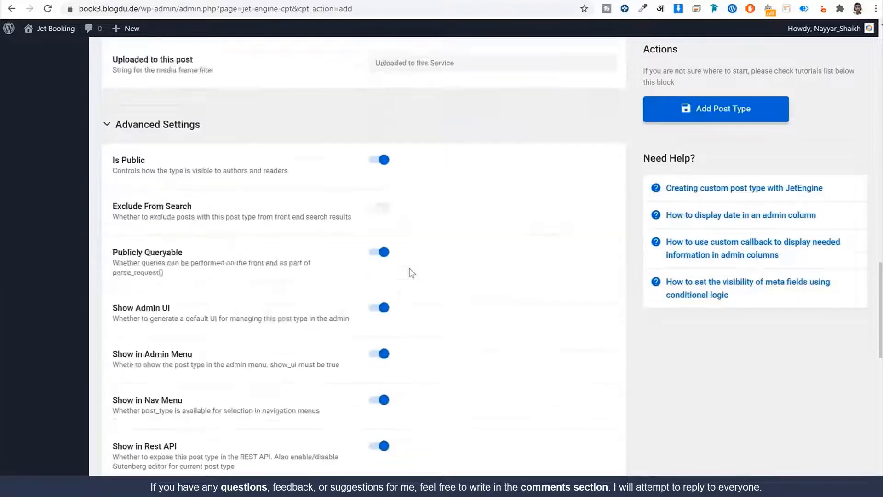
Set the Services menu icon to dashicons-clipboard
left_click(398, 239)
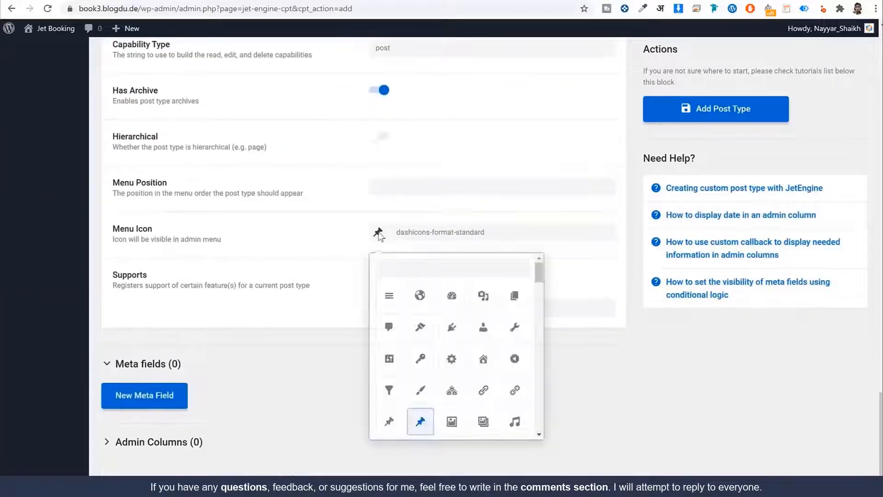
scroll(510, 278, "down", 2)
scroll(538, 303, "up", 2)
scroll(539, 303, "down", 5)
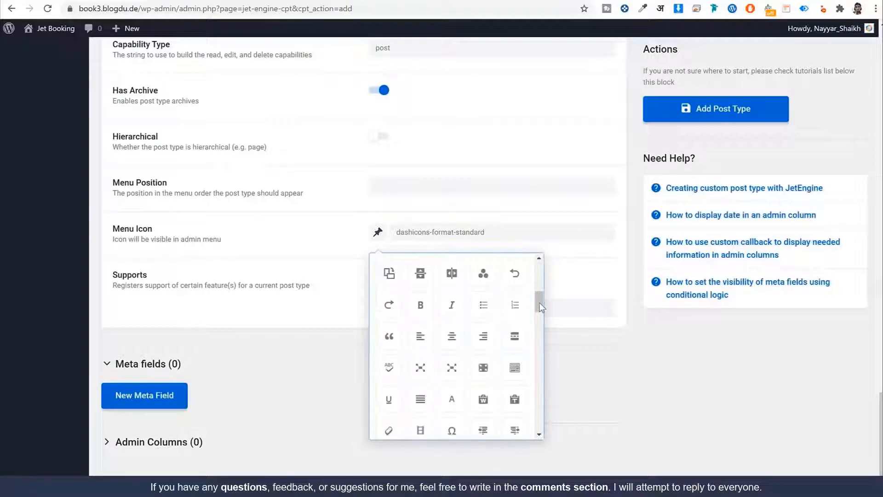
scroll(539, 306, "down", 1)
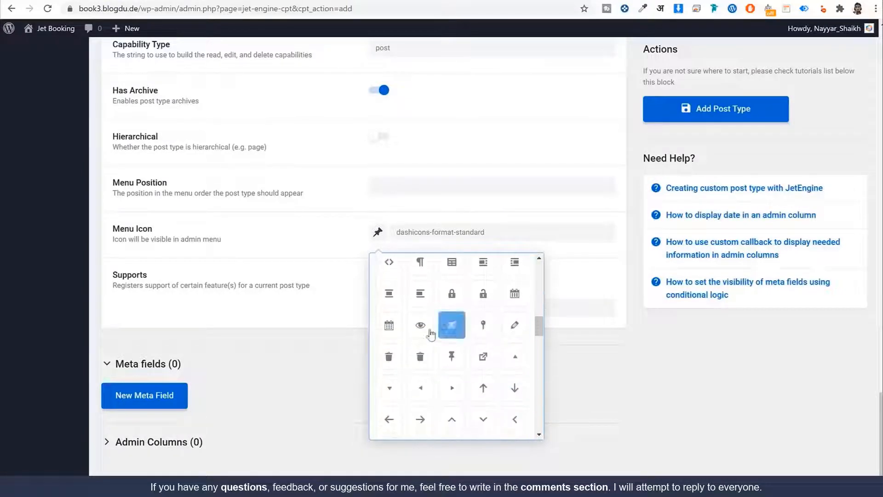
scroll(524, 366, "down", 5)
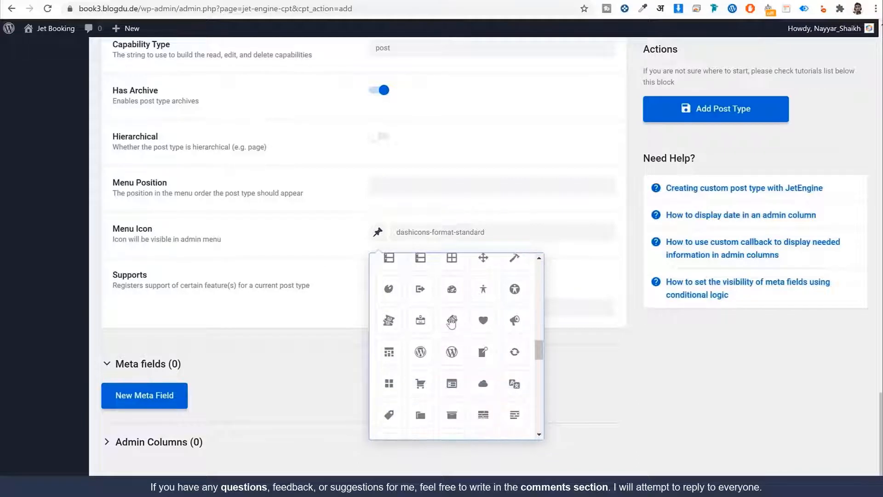
left_click(452, 321)
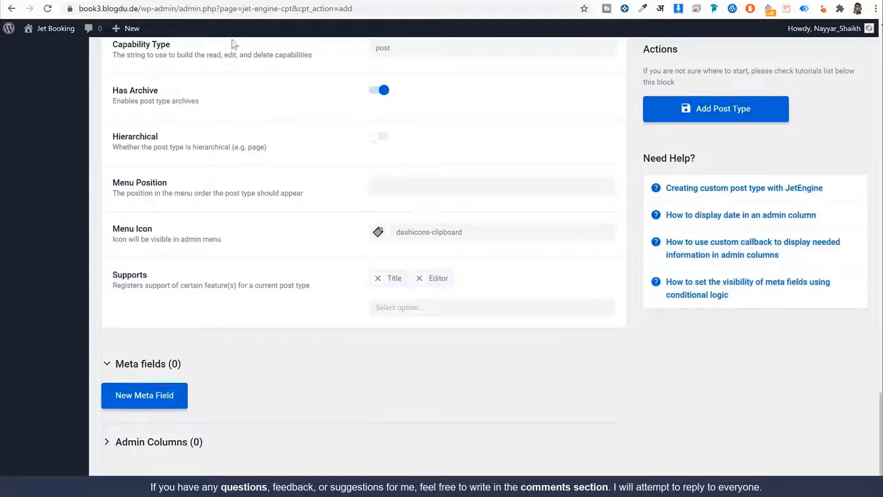
scroll(80, 38, "up", 20)
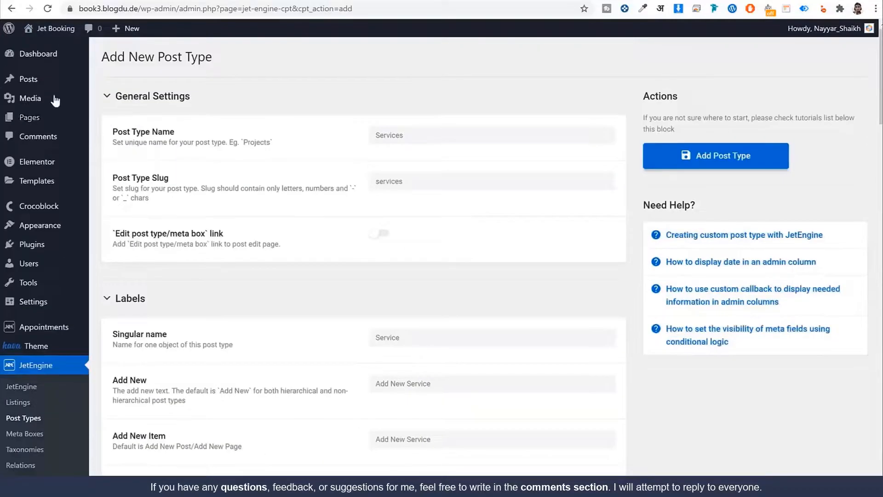
Open Pages > Add New in a second tab and show the new page's settings
mouse_move(45, 116)
right_click(109, 132)
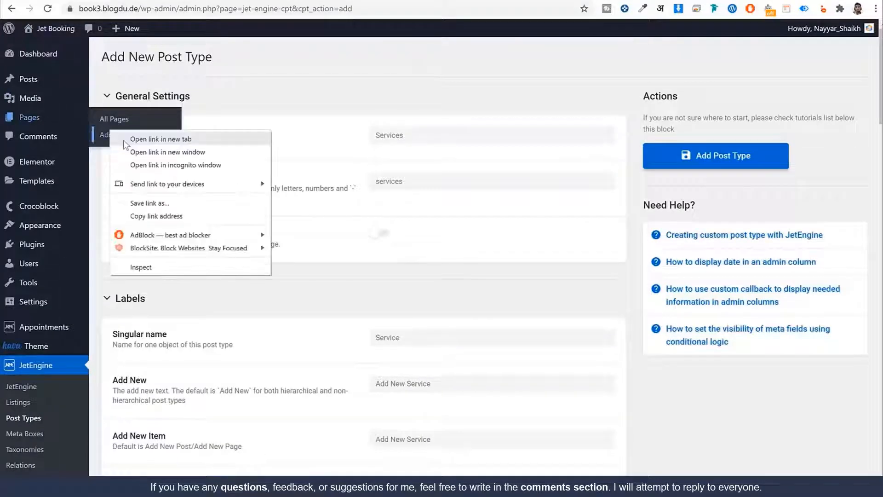
left_click(125, 140)
left_click(352, 2)
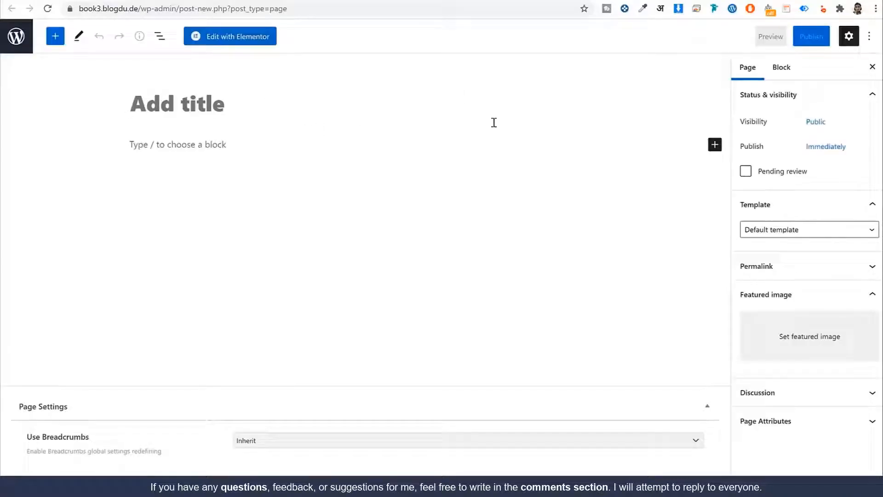
left_click(257, 2)
scroll(445, 373, "down", 20)
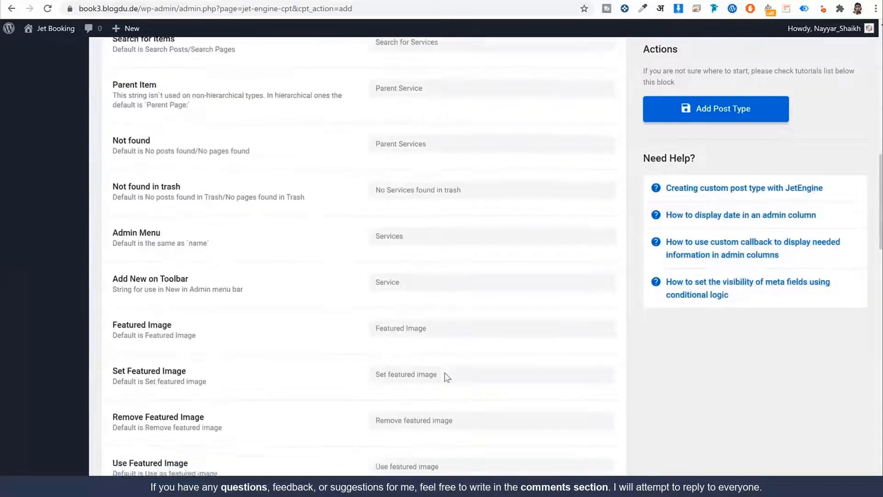
scroll(445, 372, "down", 15)
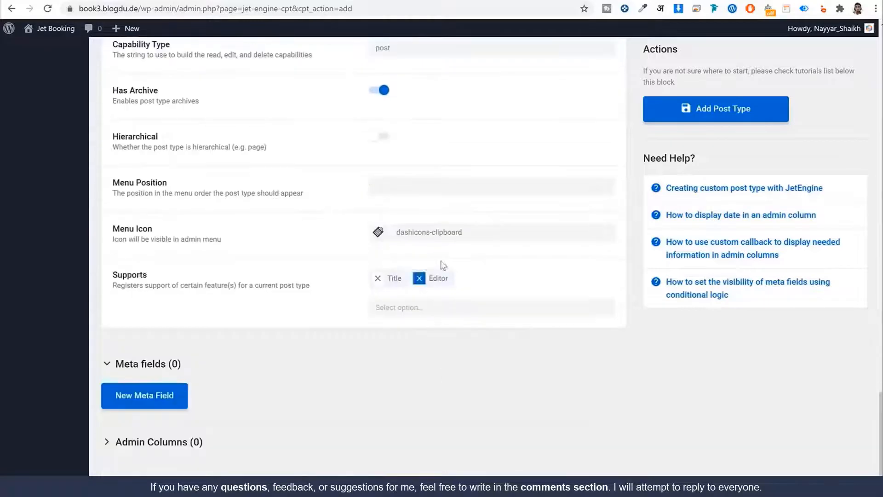
left_click(349, 1)
left_click(221, 146)
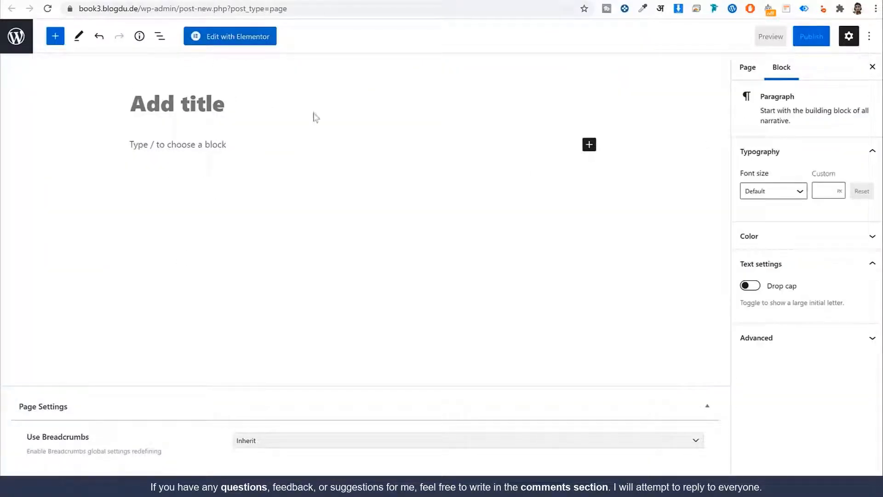
left_click(749, 69)
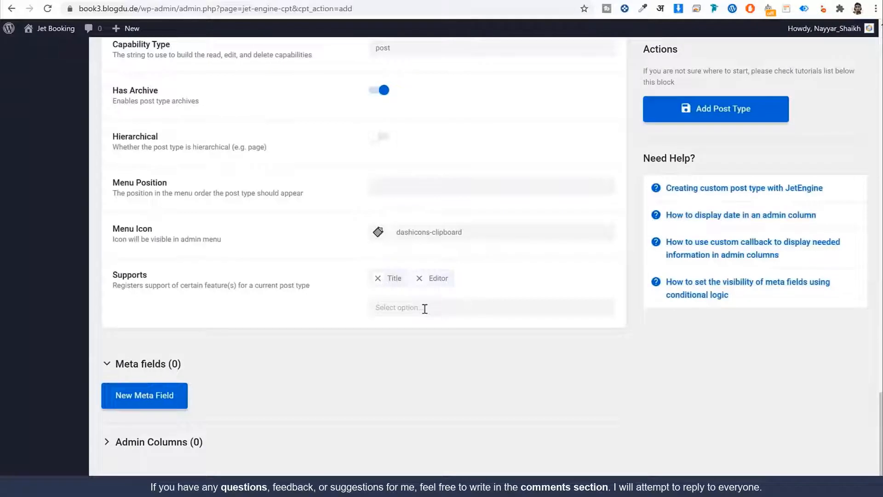
Add Excerpt and Thumbnail (Featured Image) to the Services supported features
left_click(424, 308)
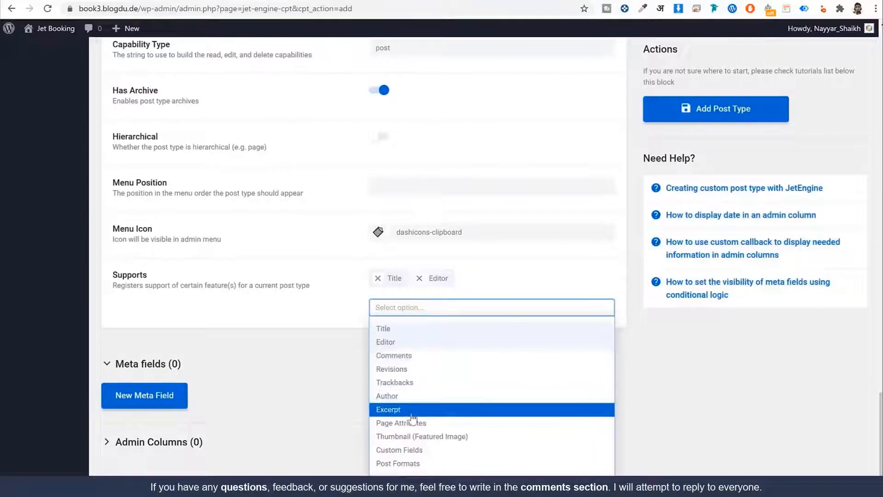
left_click(411, 414)
left_click(448, 305)
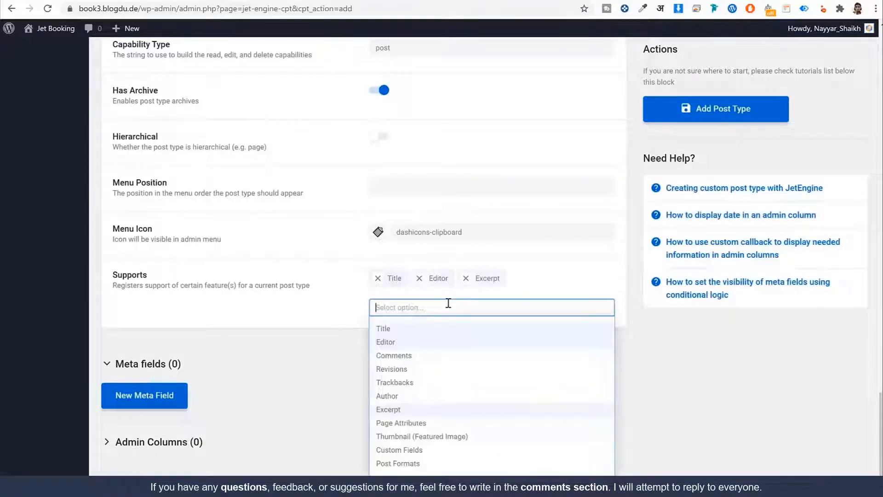
left_click(419, 437)
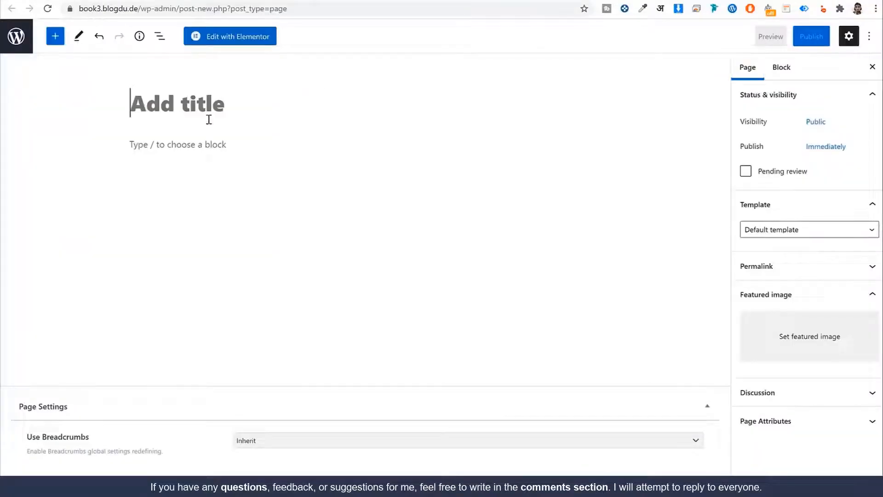
Add an empty first meta field to the Services post type
left_click(174, 144)
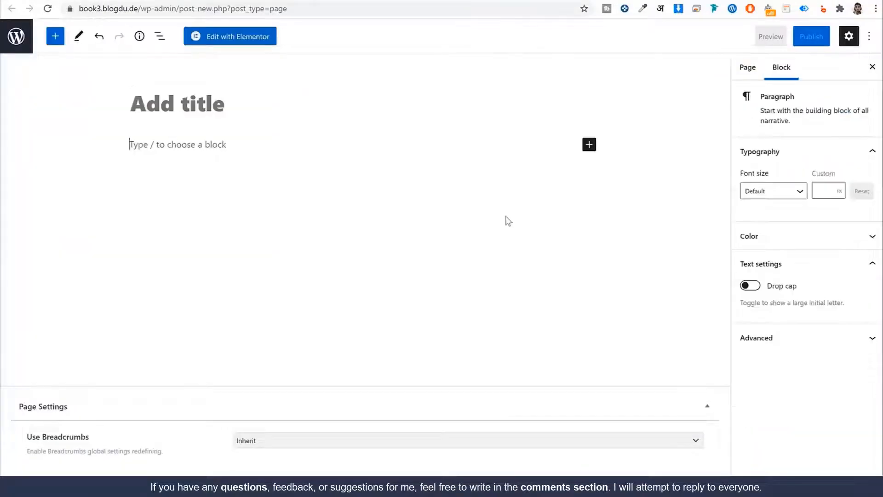
left_click(751, 73)
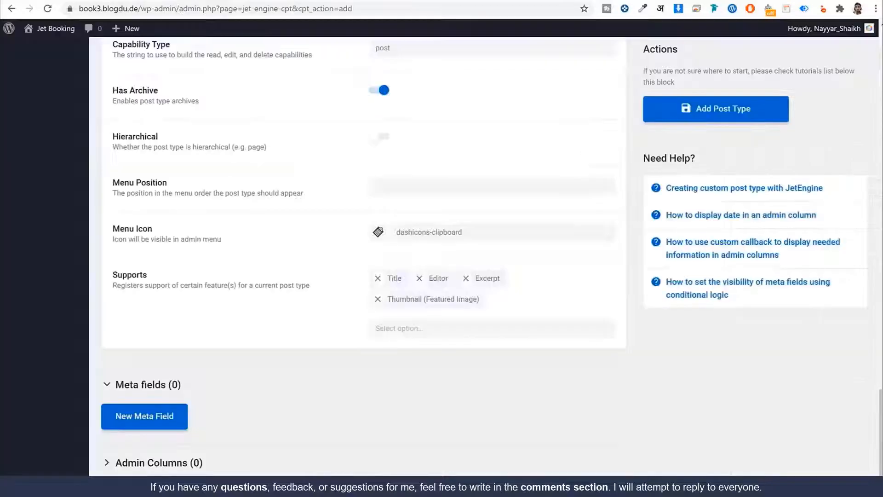
scroll(628, 394, "down", 1)
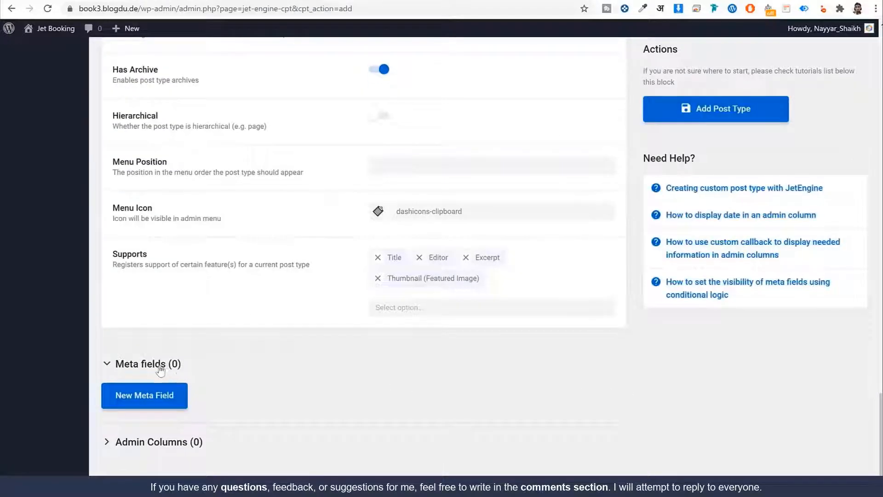
left_click(182, 403)
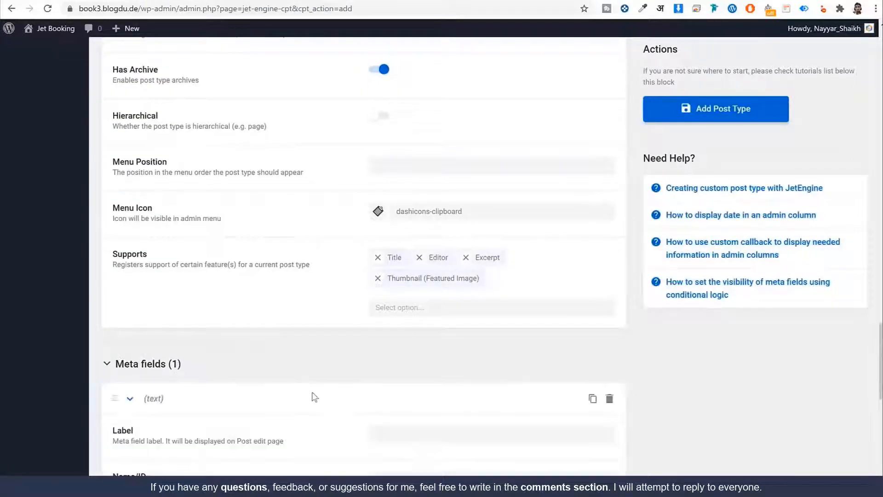
Open book2's Resuscitation single department page
scroll(331, 394, "down", 3)
scroll(409, 292, "up", 1)
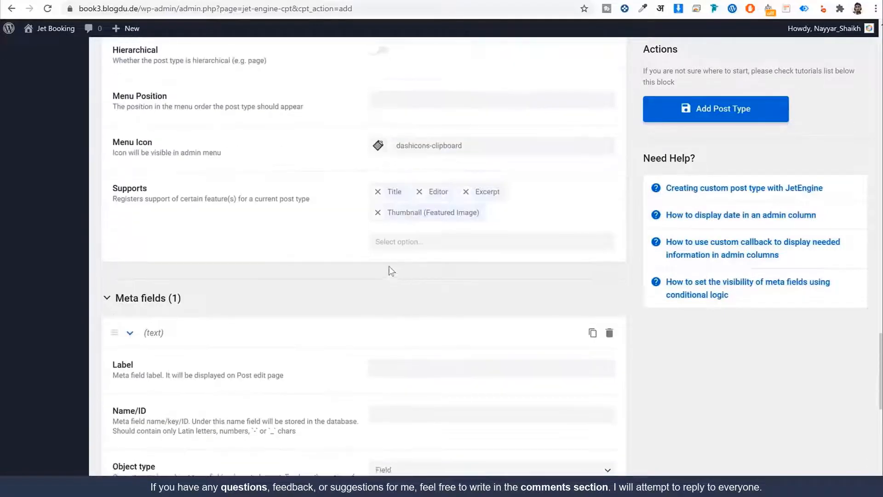
scroll(388, 270, "down", 1)
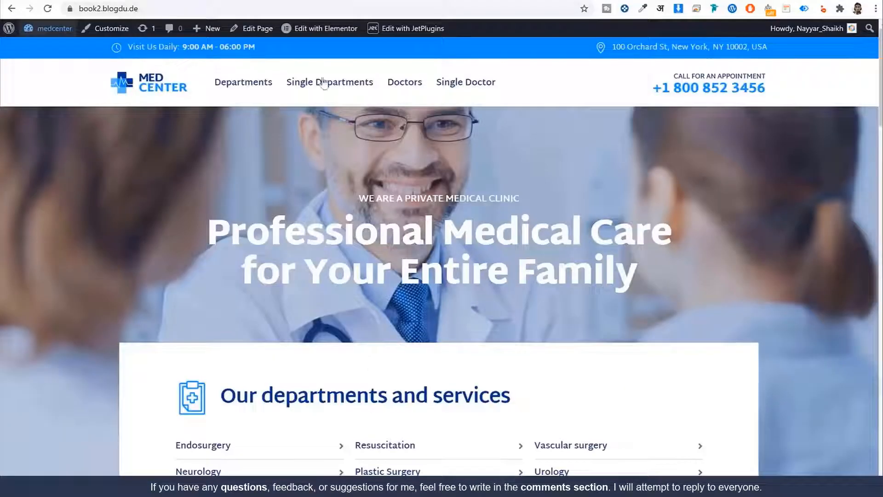
left_click(324, 83)
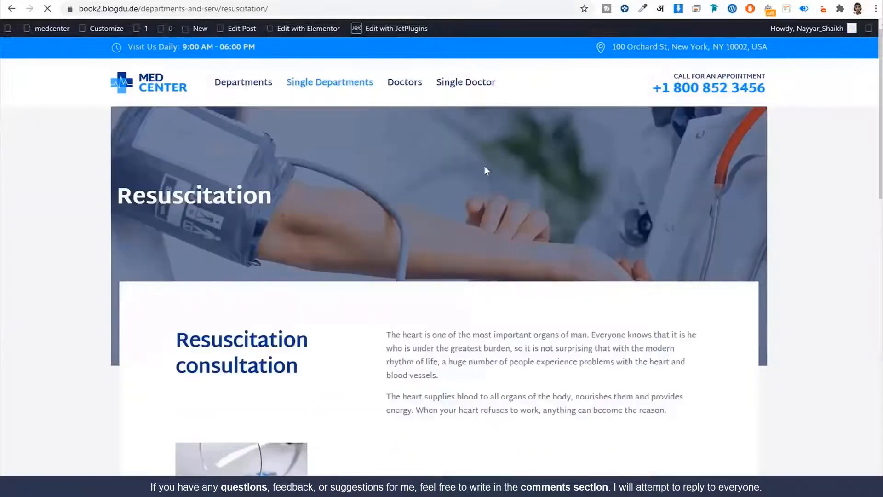
scroll(484, 167, "down", 3)
left_click_drag(171, 180, 315, 205)
left_click(194, 168)
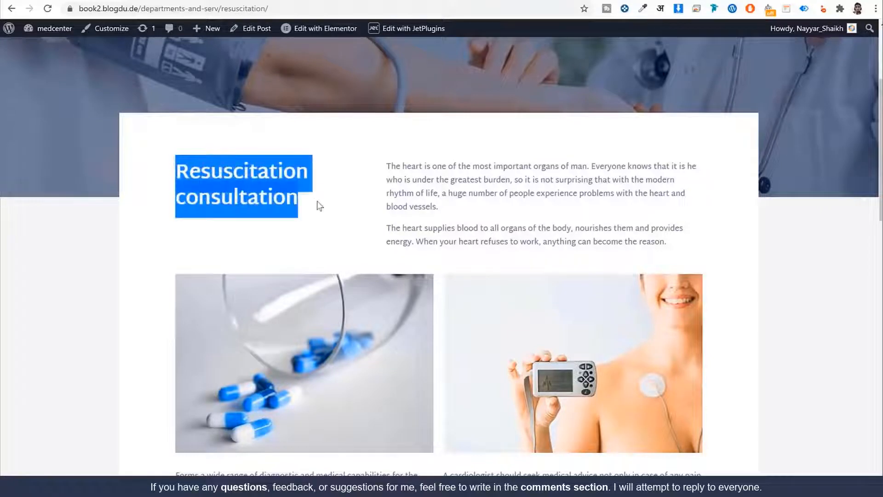
left_click_drag(380, 174, 501, 173)
left_click(690, 244)
scroll(521, 210, "down", 2)
scroll(524, 214, "down", 3)
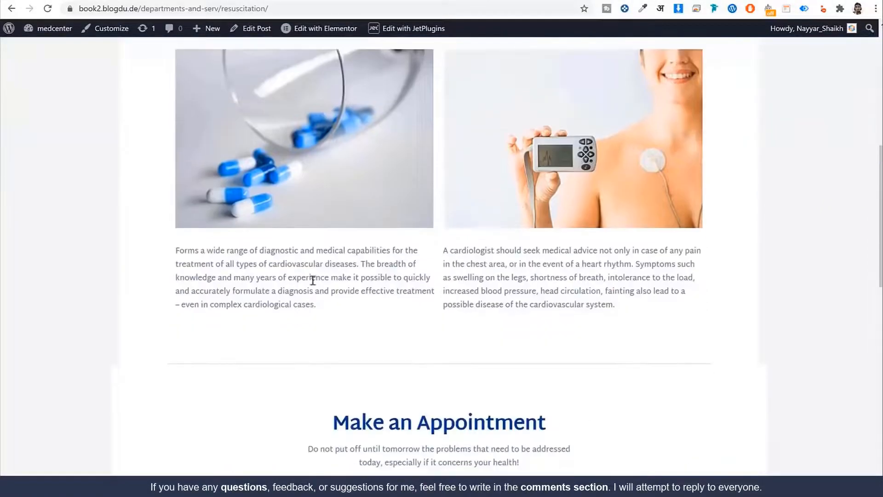
left_click_drag(199, 252, 555, 291)
left_click(557, 291)
scroll(558, 291, "down", 2)
scroll(558, 291, "up", 5)
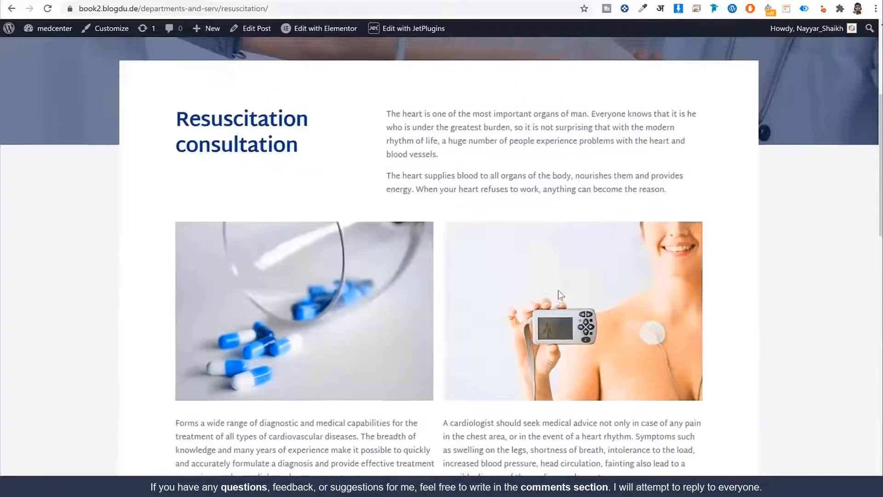
scroll(560, 295, "up", 5)
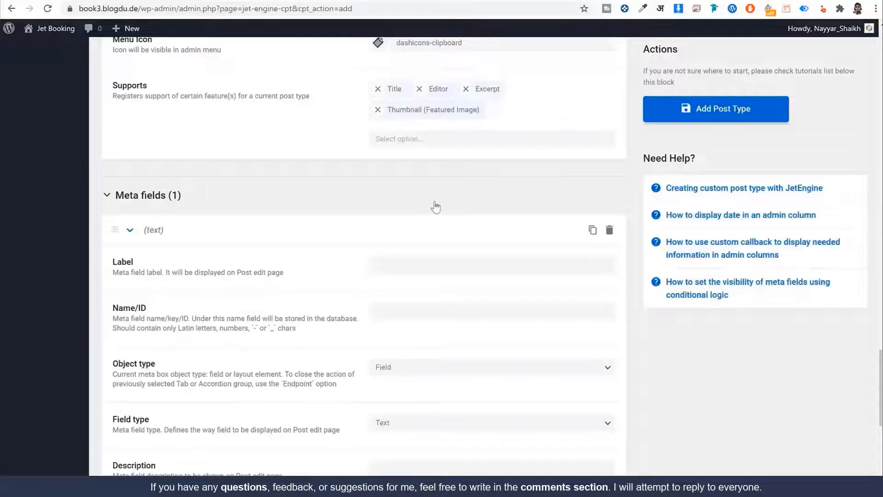
scroll(436, 207, "down", 2)
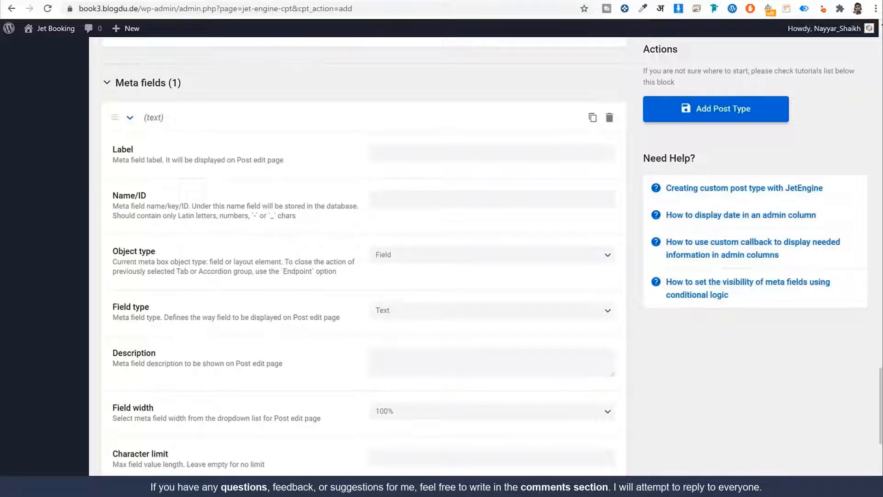
left_click(84, 0)
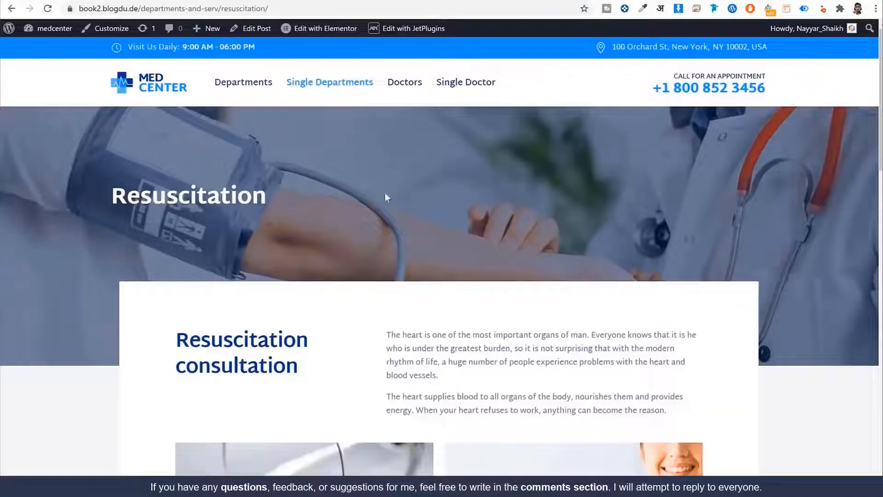
left_click(240, 88)
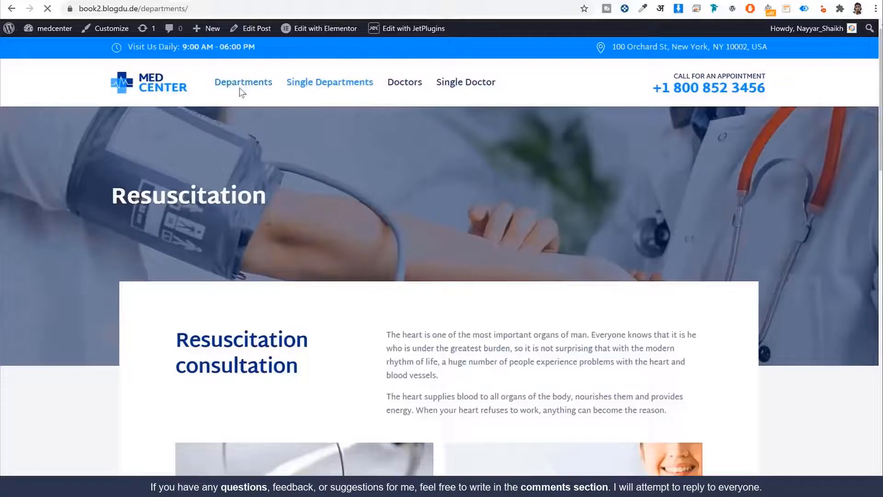
scroll(372, 246, "down", 4)
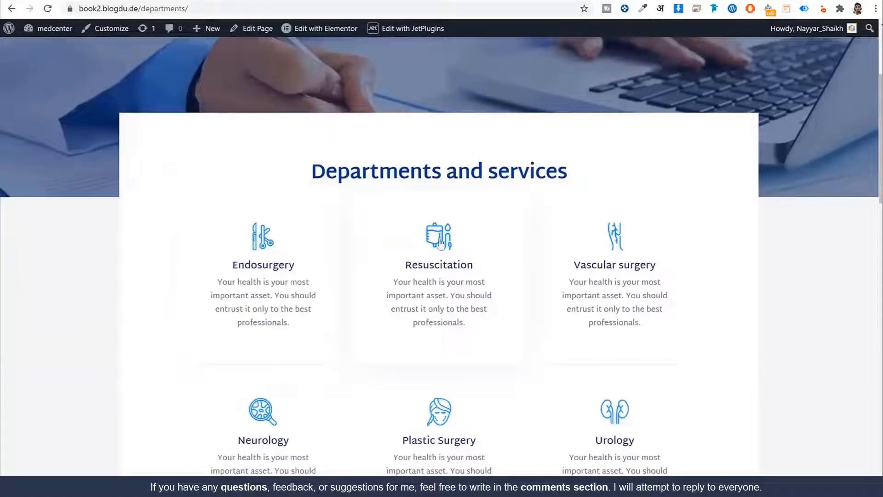
scroll(666, 281, "down", 5)
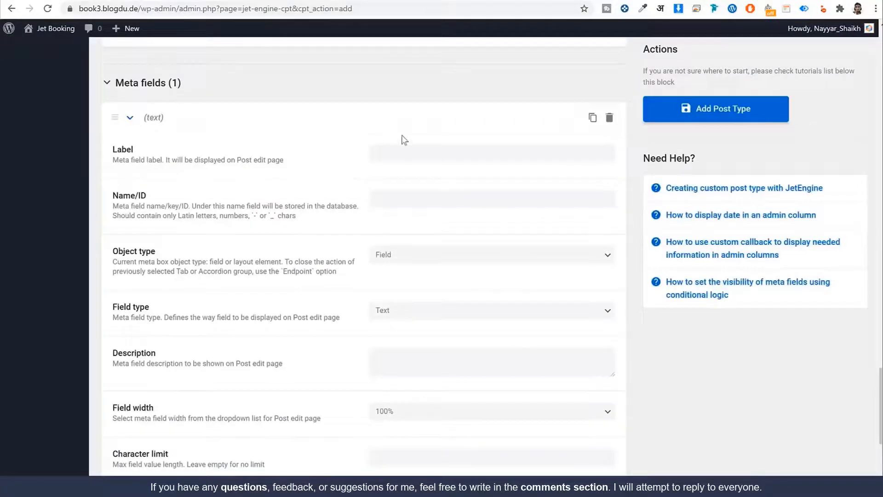
Label the first meta field Icon, make it a Media field, and set its width to 50%
left_click(399, 149)
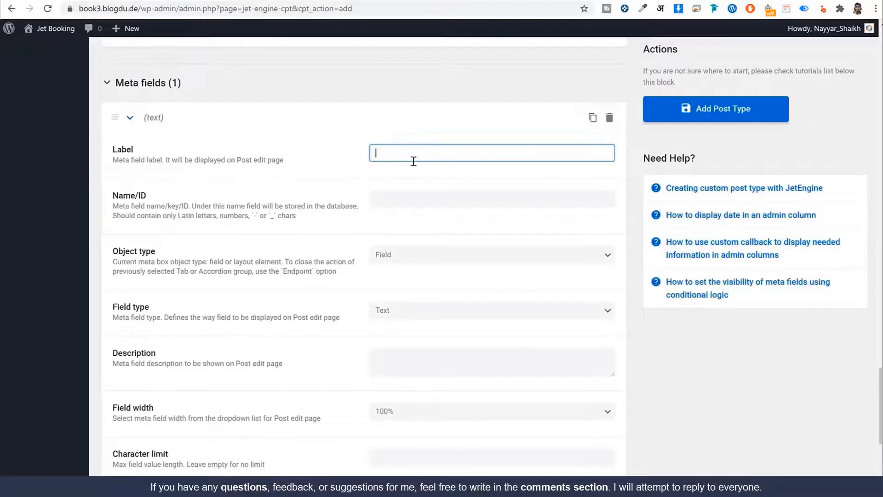
type("Icon")
key("Tab")
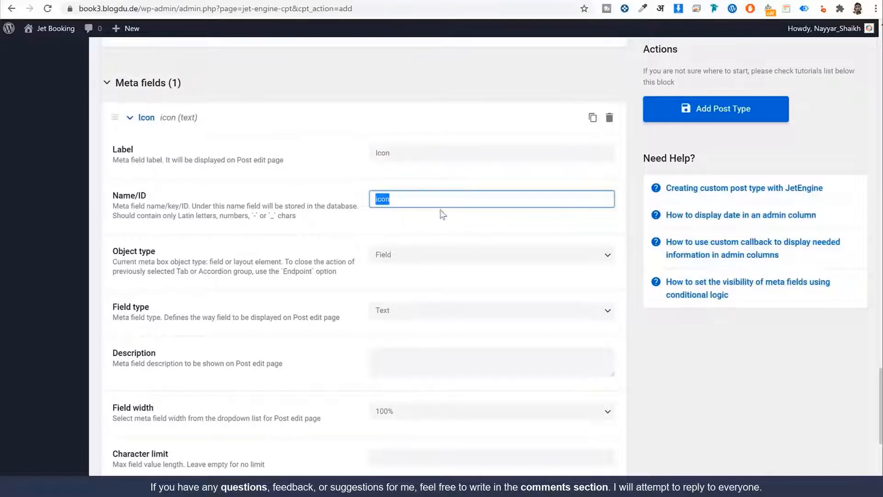
scroll(442, 214, "down", 3)
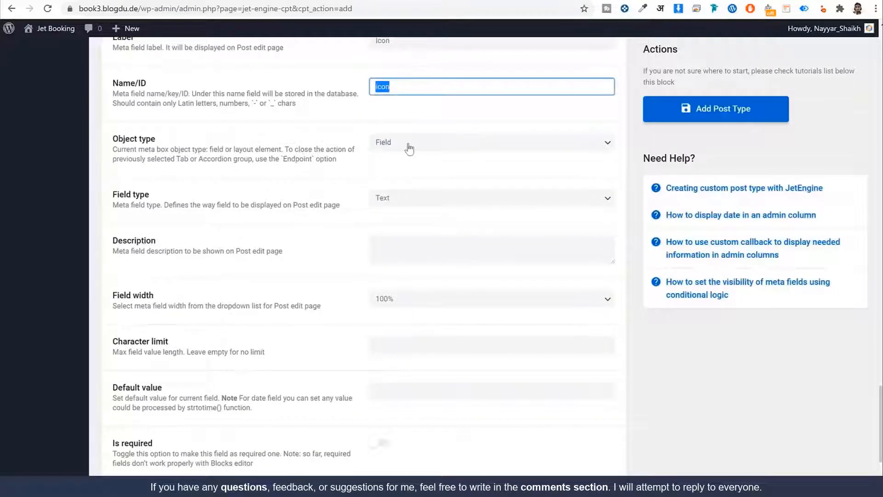
scroll(362, 219, "down", 3)
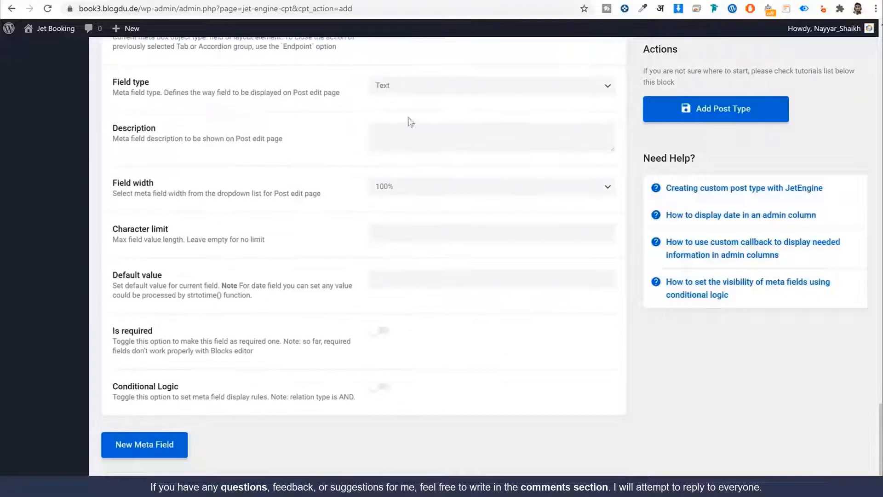
left_click(414, 87)
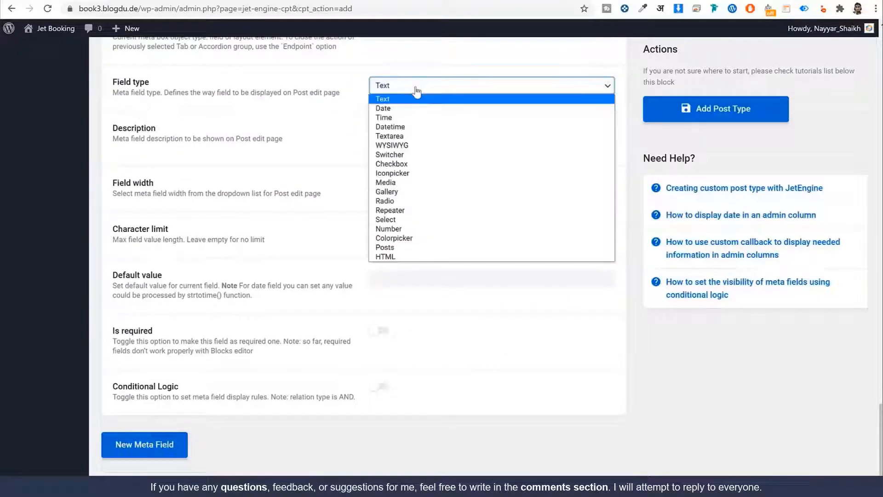
left_click(405, 184)
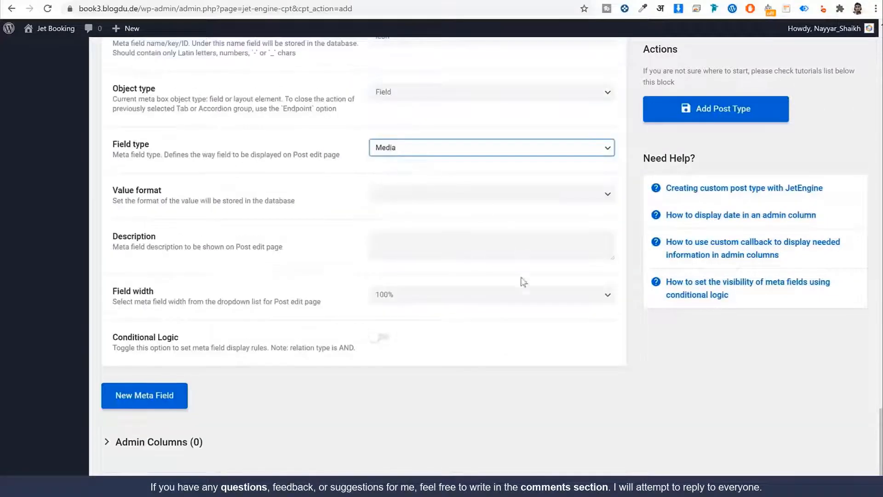
left_click(426, 299)
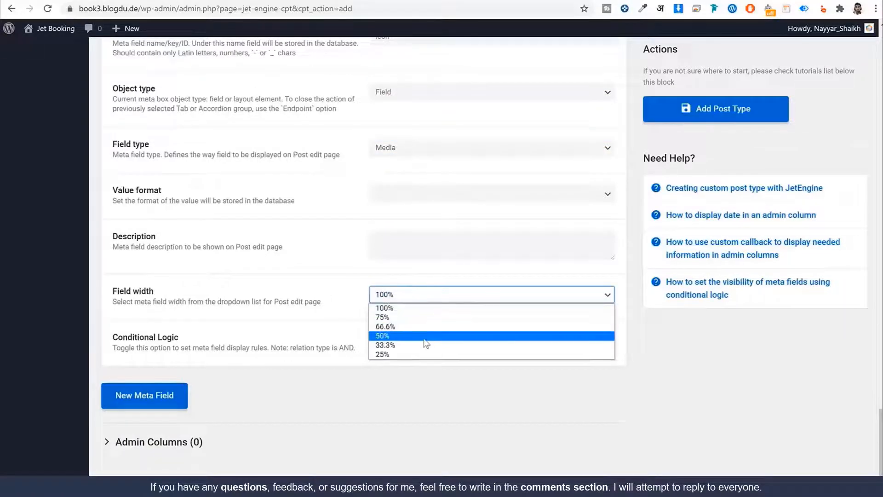
left_click(387, 336)
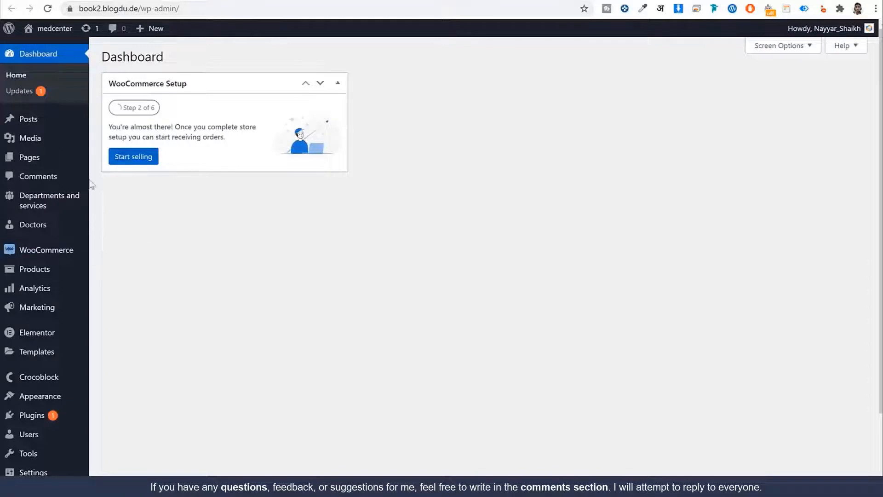
Start a new doctor on book2 and review its Specialty and E-mail fields
mouse_move(51, 225)
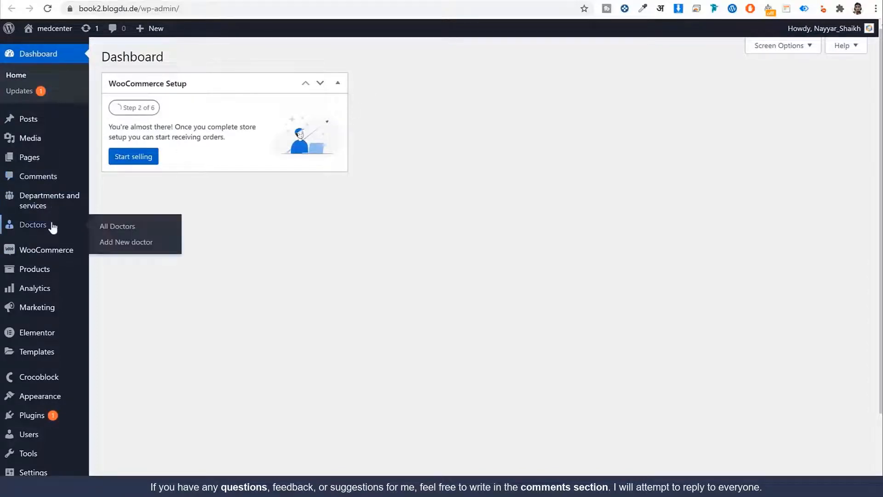
left_click(121, 244)
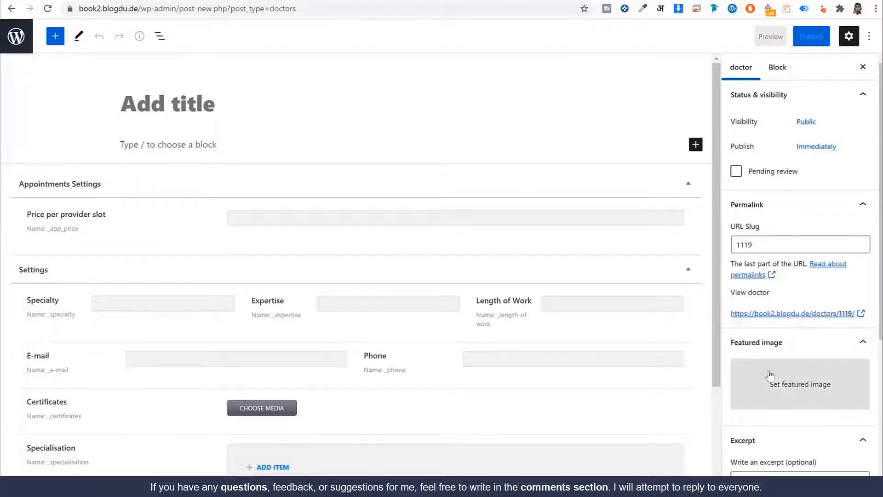
scroll(567, 239, "down", 3)
left_click_drag(63, 193, 26, 189)
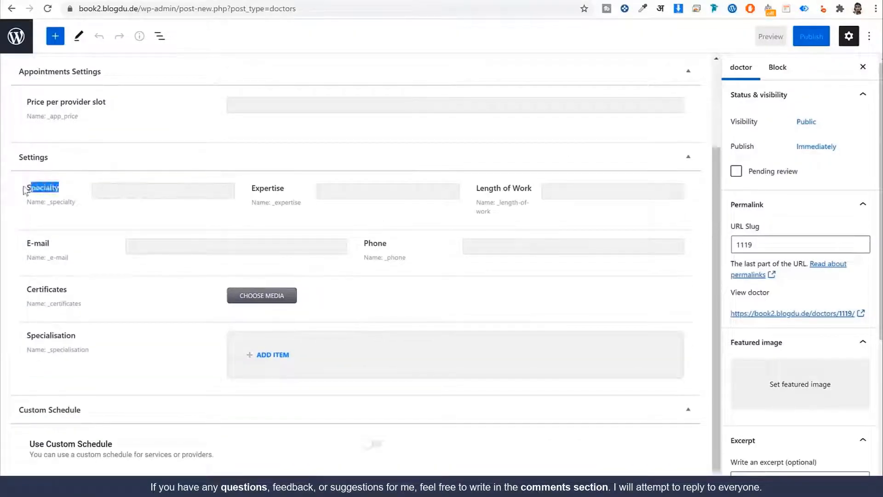
left_click_drag(51, 244, 32, 244)
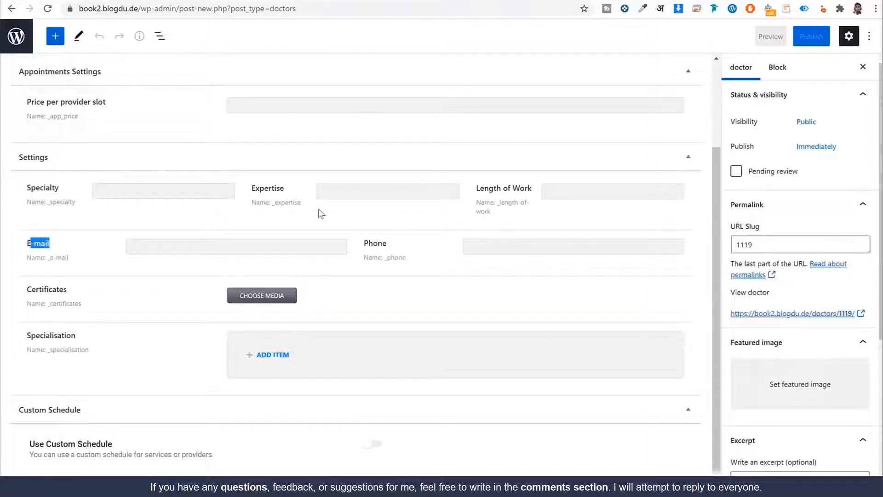
scroll(207, 192, "up", 3)
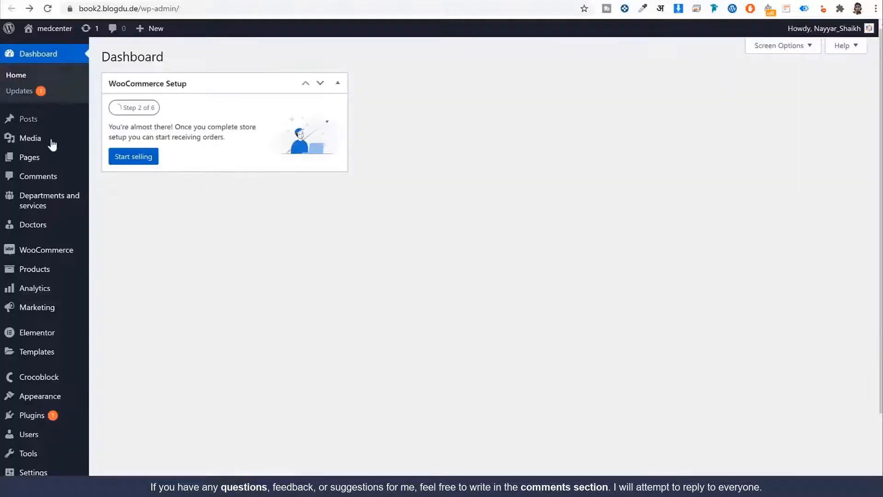
Start a new department on book2 and review its Capacity, Departments icon and consultation fields
mouse_move(54, 209)
left_click(124, 224)
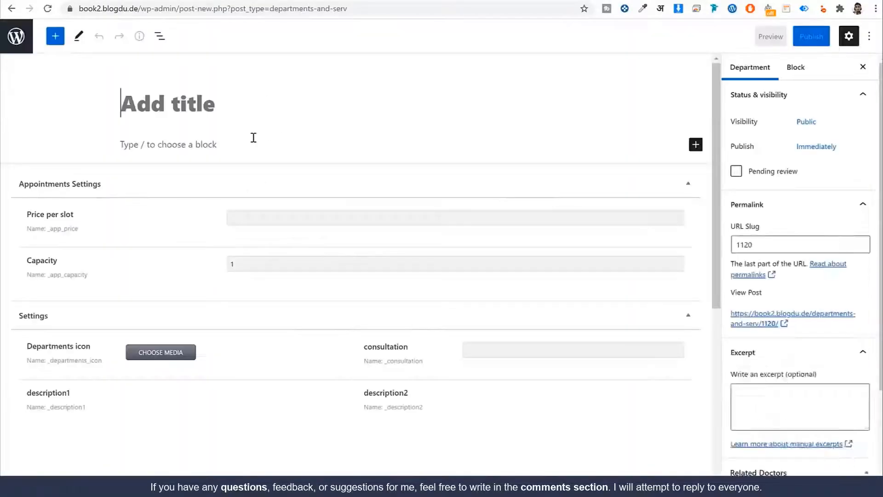
scroll(105, 174, "down", 2)
left_click_drag(68, 153, 25, 149)
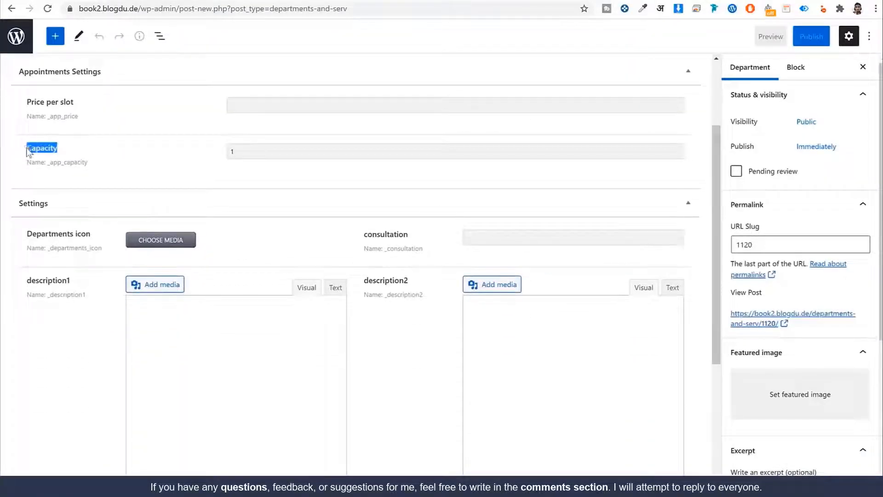
left_click_drag(28, 234, 120, 235)
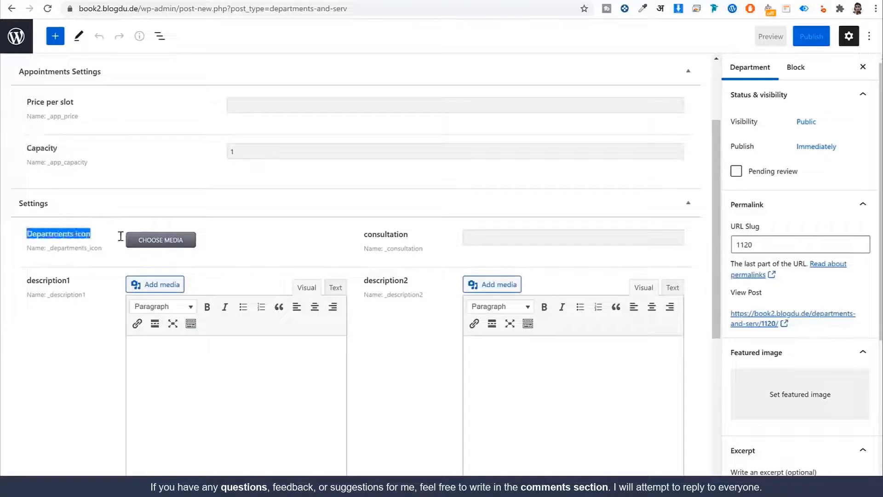
left_click_drag(363, 234, 402, 238)
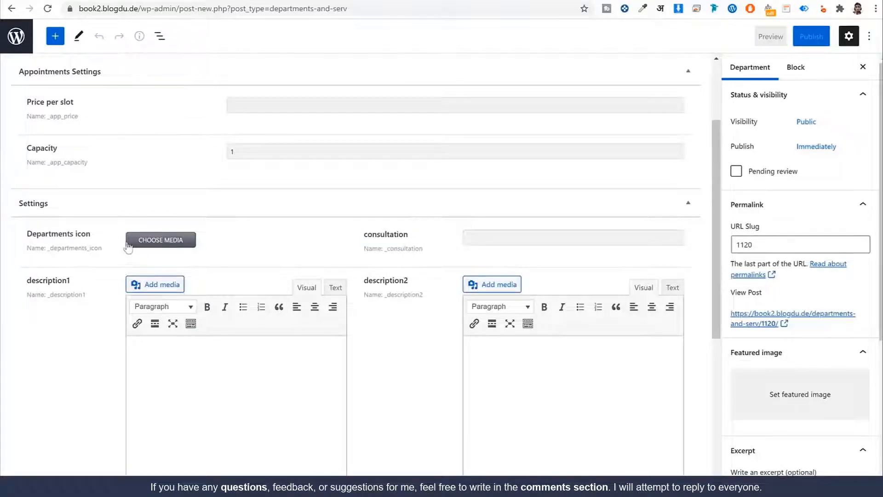
left_click_drag(90, 233, 26, 234)
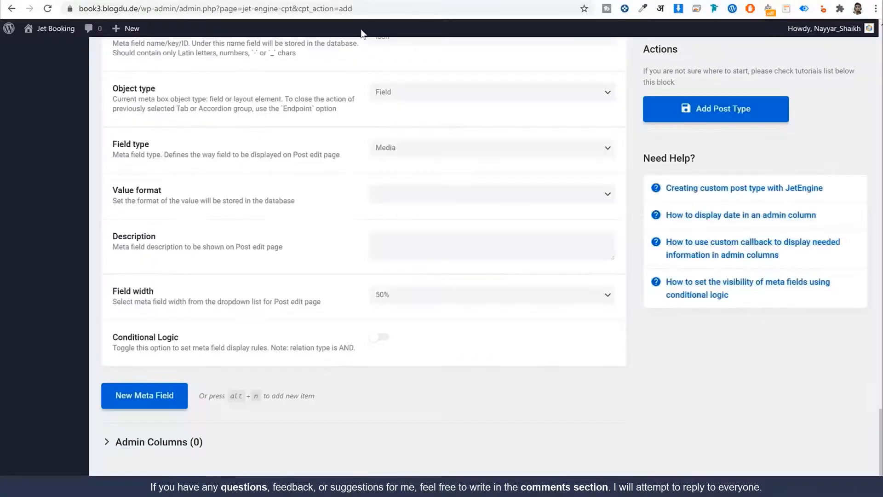
scroll(417, 103, "up", 4)
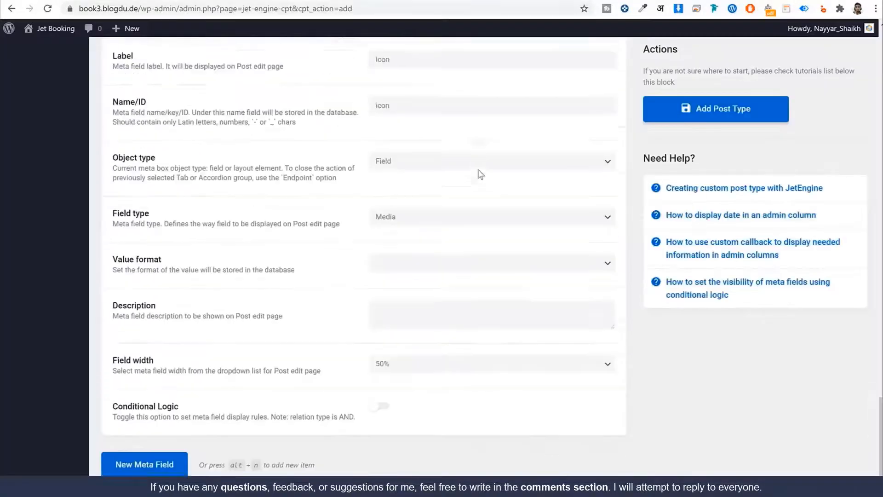
double_click(417, 102)
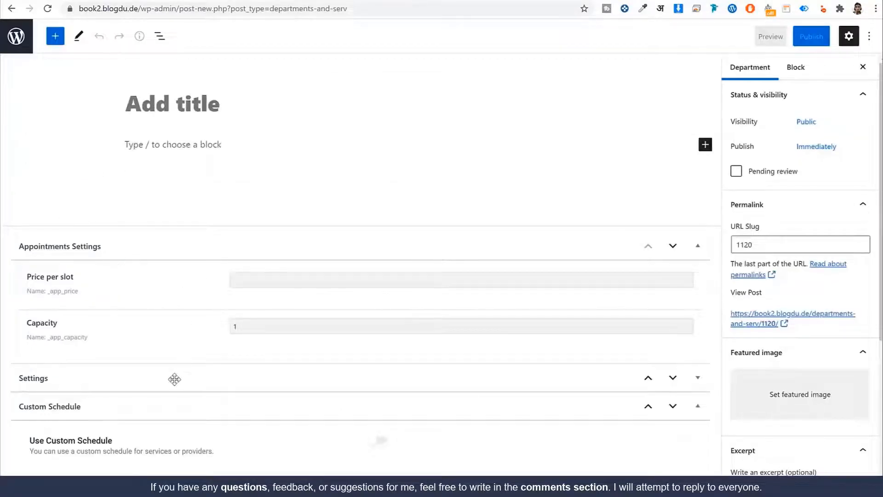
Expand the department's Settings fields and review Departments icon, consultation and description1
left_click(174, 376)
scroll(236, 348, "down", 6)
scroll(95, 232, "up", 2)
scroll(95, 232, "up", 1)
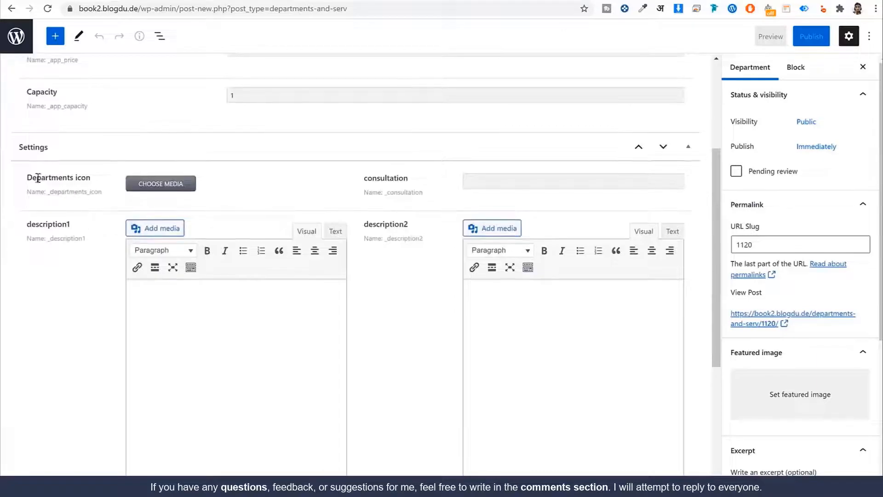
left_click_drag(24, 176, 157, 189)
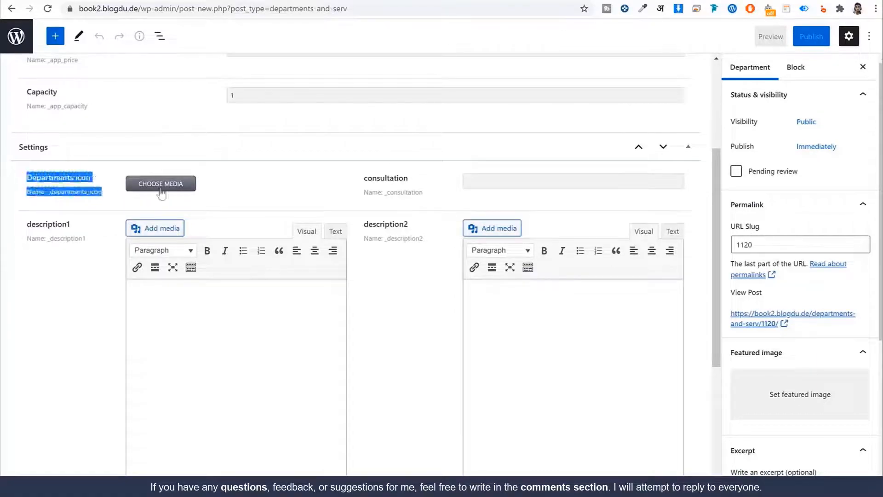
left_click_drag(19, 176, 111, 178)
left_click_drag(363, 177, 418, 178)
left_click(418, 178)
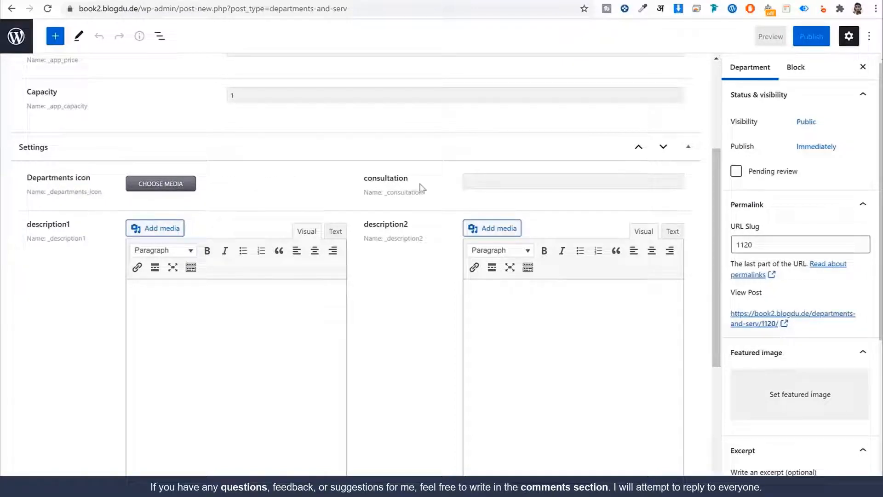
scroll(82, 124, "down", 2)
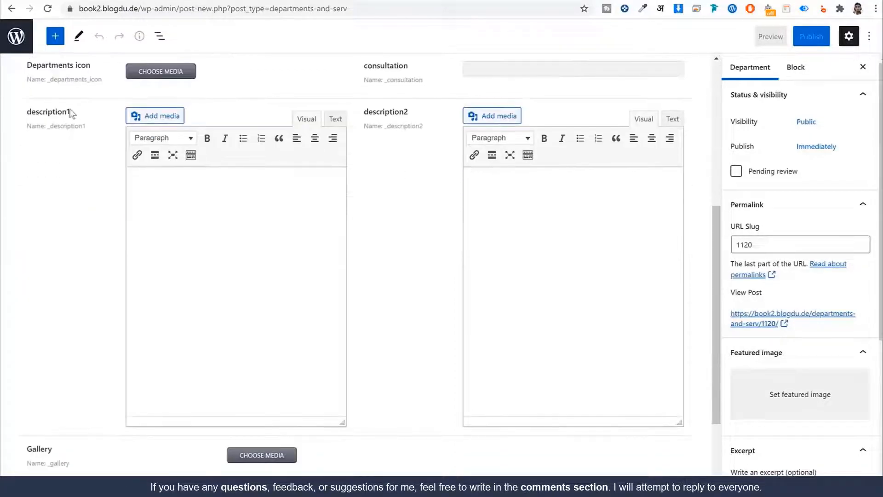
left_click_drag(71, 113, 26, 113)
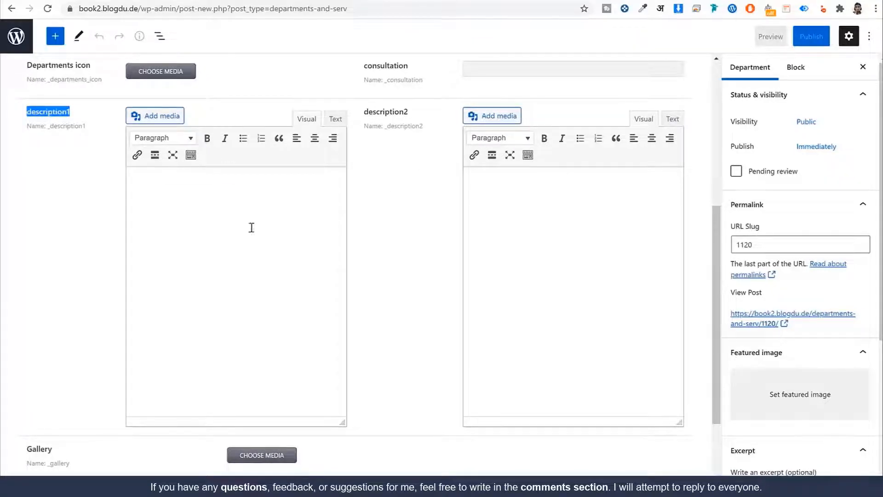
scroll(543, 213, "down", 2)
Go back and start another doctor to review its Specialty, Expertise and Length of Work fields
left_click(474, 196)
key("alt+Left")
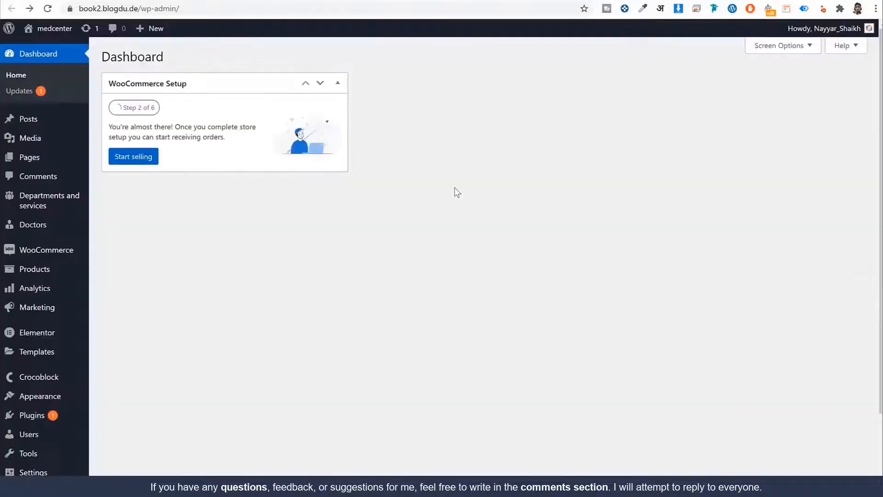
mouse_move(53, 233)
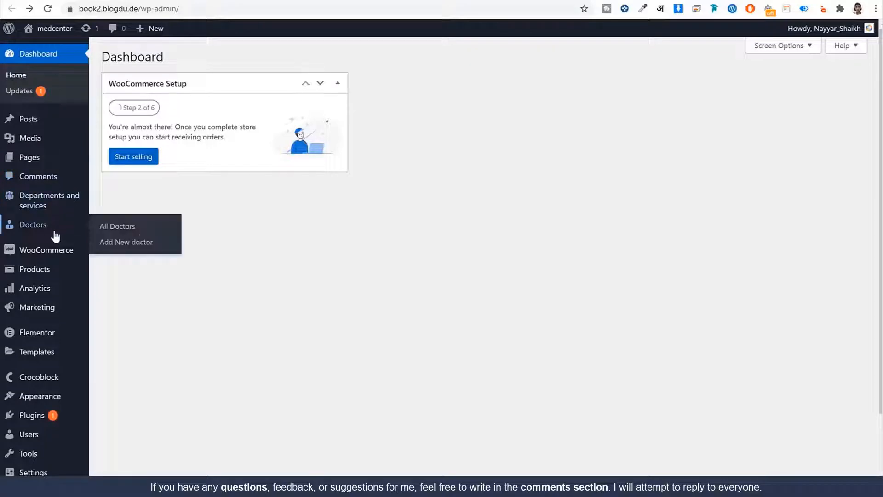
left_click(144, 247)
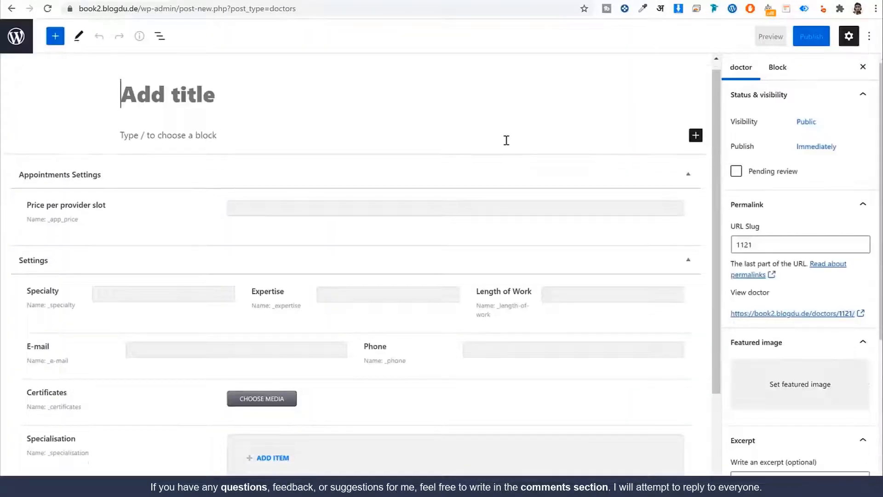
scroll(95, 197, "down", 2)
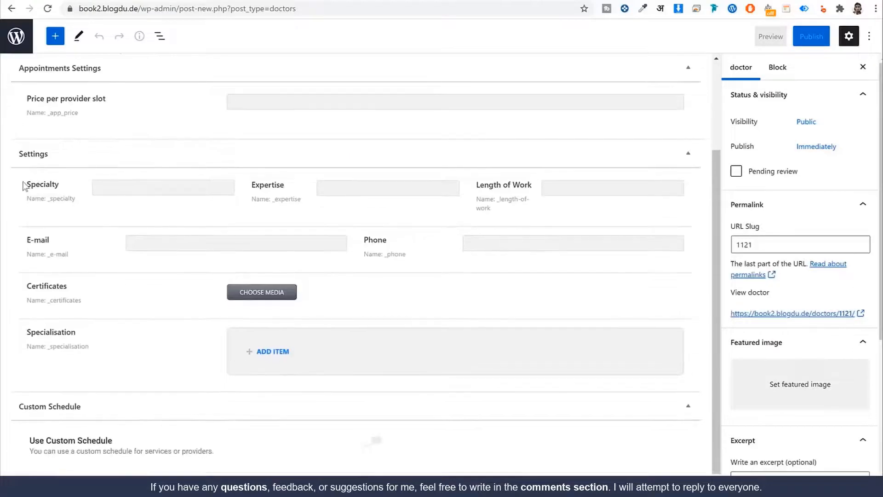
left_click_drag(23, 185, 130, 191)
left_click(79, 198)
left_click_drag(256, 185, 303, 200)
left_click_drag(478, 188, 522, 207)
left_click(295, 209)
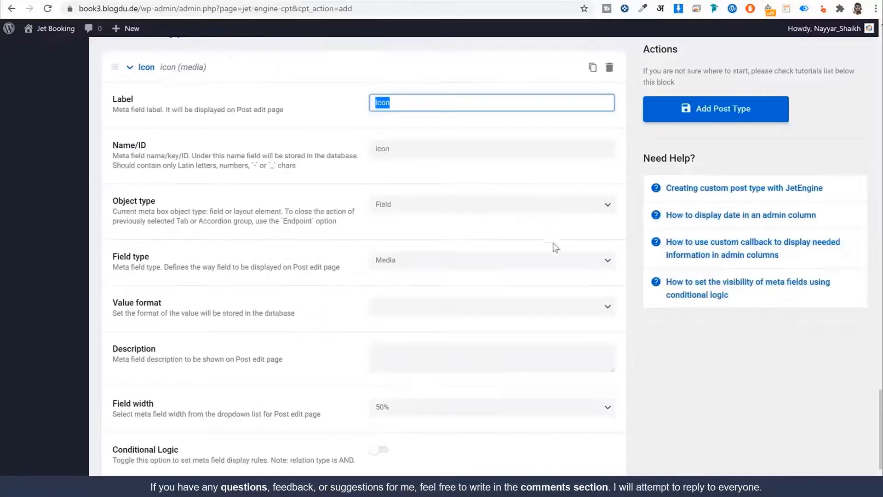
scroll(455, 282, "down", 3)
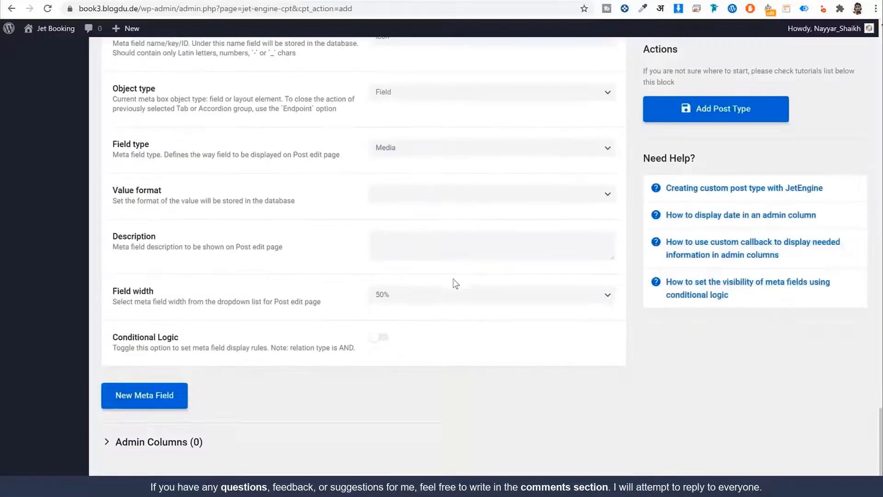
Collapse the Icon field and add a new meta field labelled Consultation
scroll(453, 258, "up", 6)
scroll(448, 285, "down", 6)
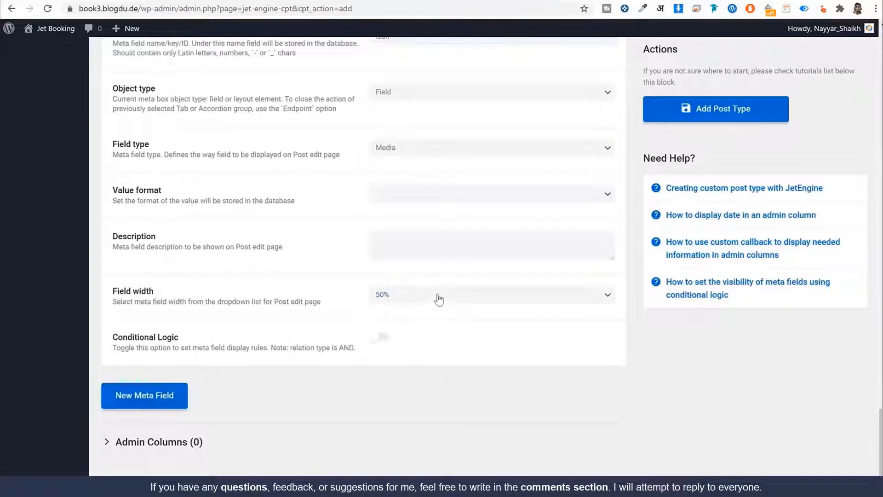
scroll(446, 299, "up", 2)
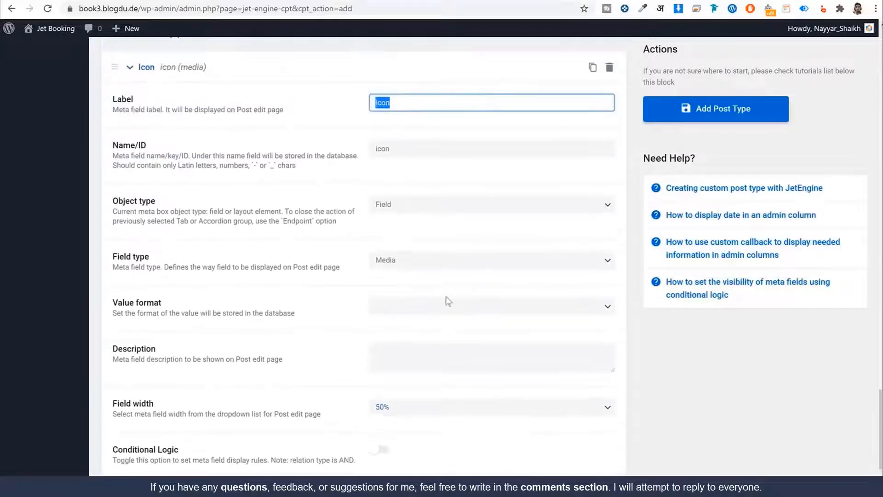
left_click(275, 65)
left_click(173, 76)
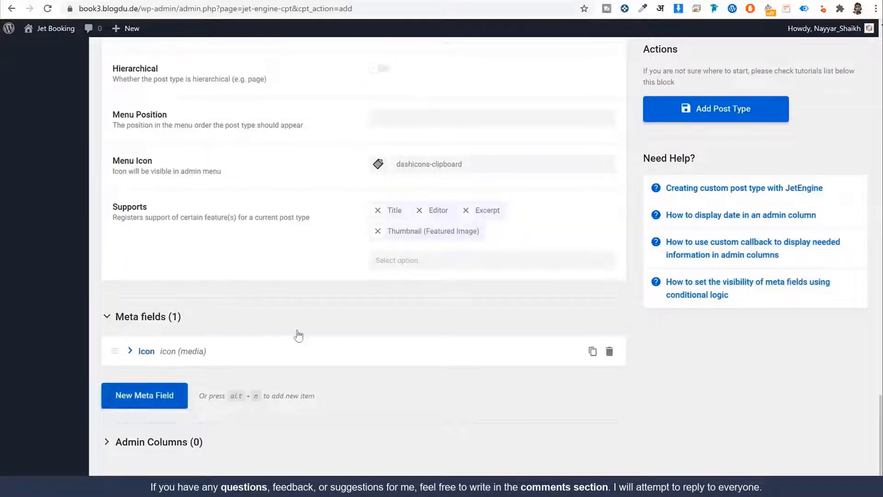
left_click(145, 402)
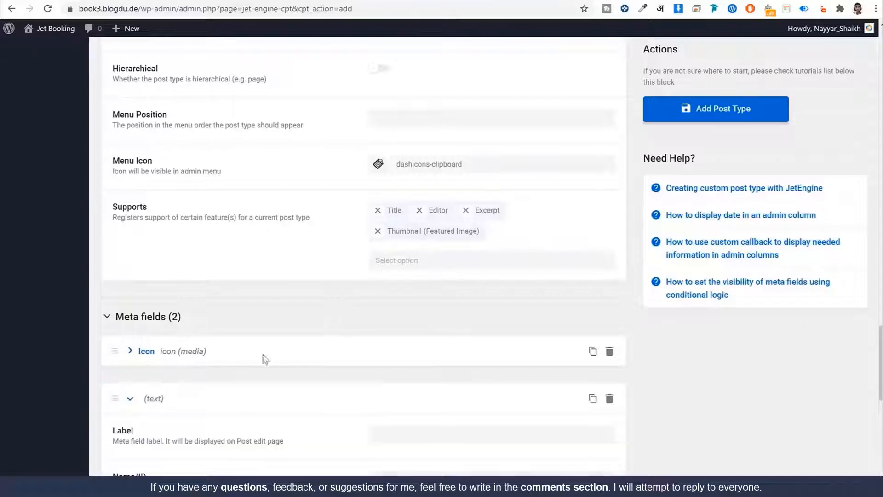
scroll(414, 331, "down", 4)
left_click(408, 209)
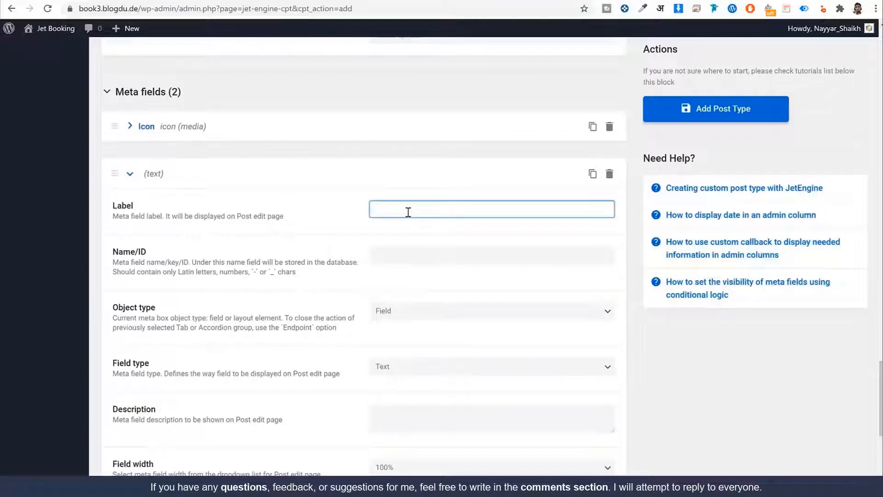
type("Consultatio")
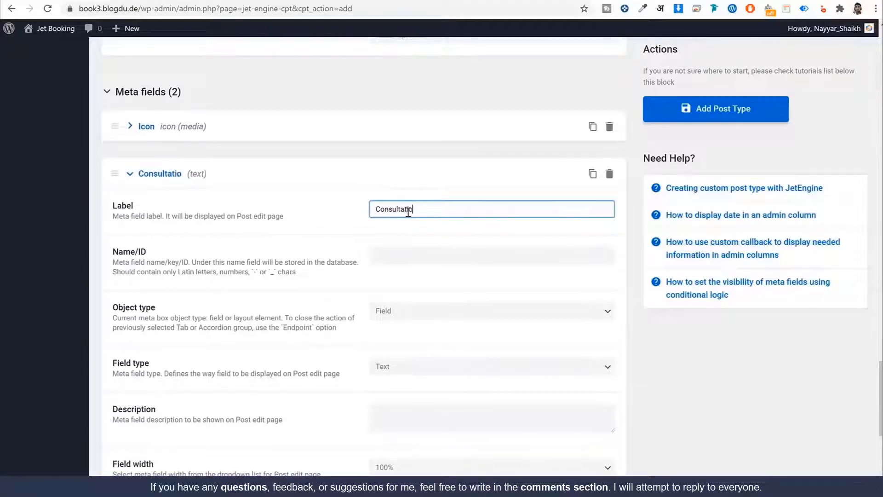
type("n")
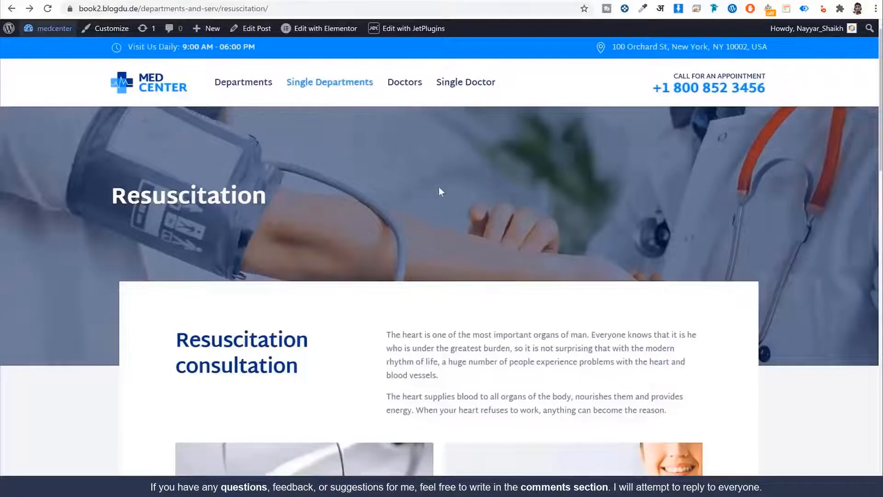
scroll(438, 192, "down", 3)
left_click_drag(177, 167, 323, 212)
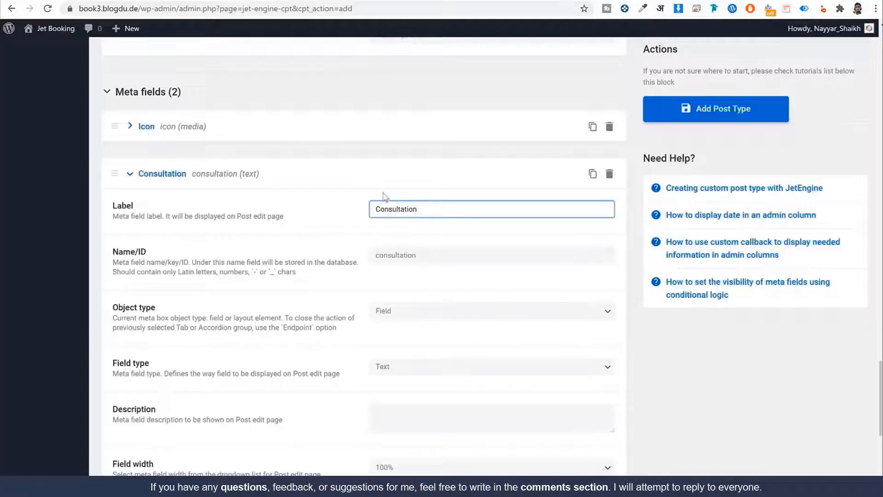
key("Tab")
key("Tab")
Set the Consultation field width to 50% and collapse its settings
scroll(472, 258, "down", 2)
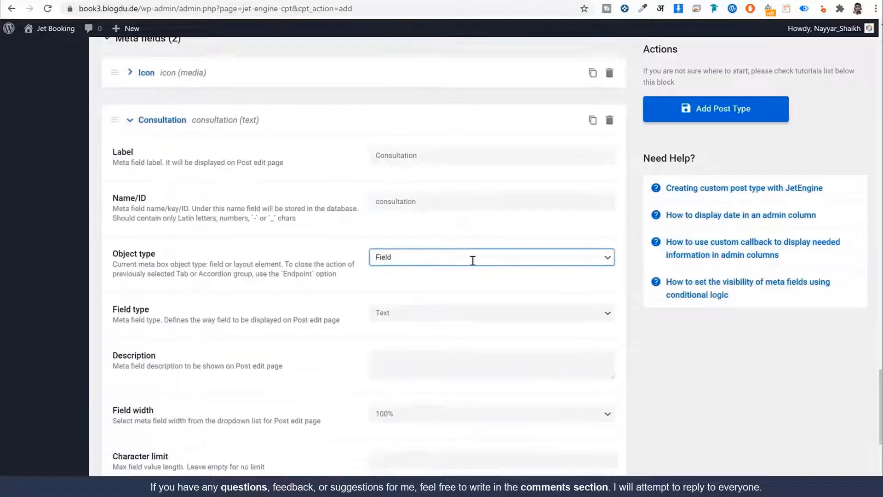
scroll(449, 231, "down", 2)
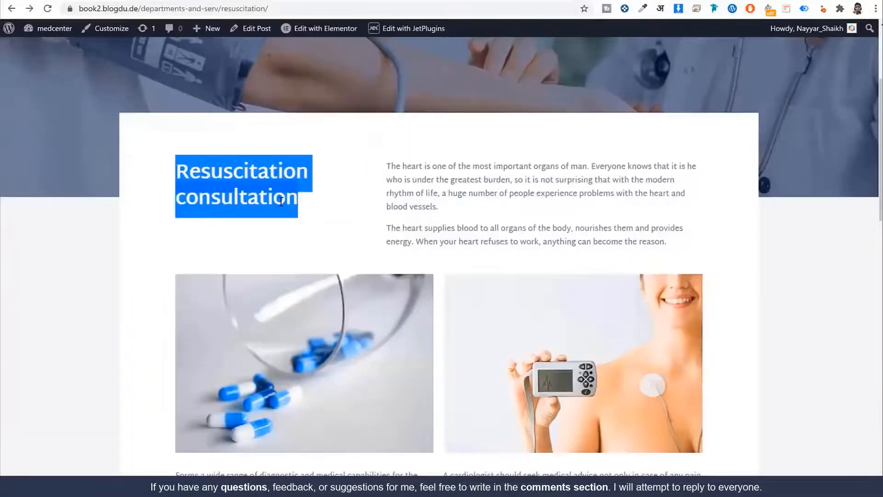
left_click_drag(310, 213, 192, 160)
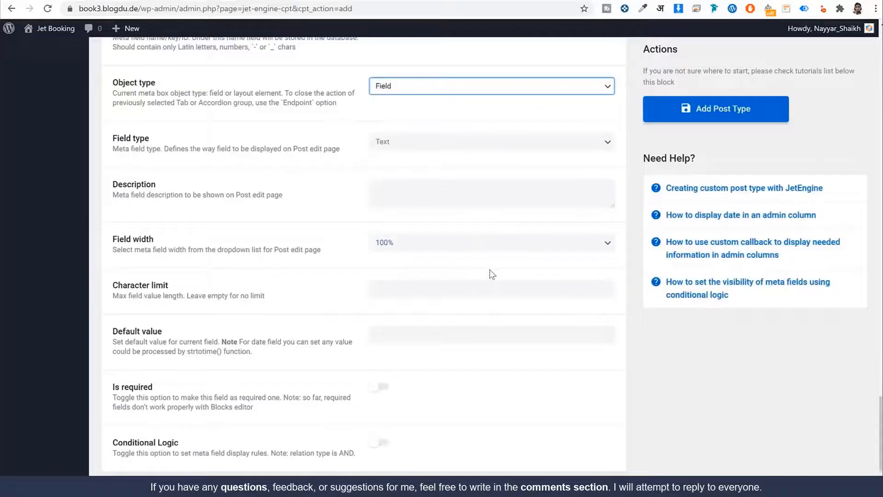
left_click(453, 243)
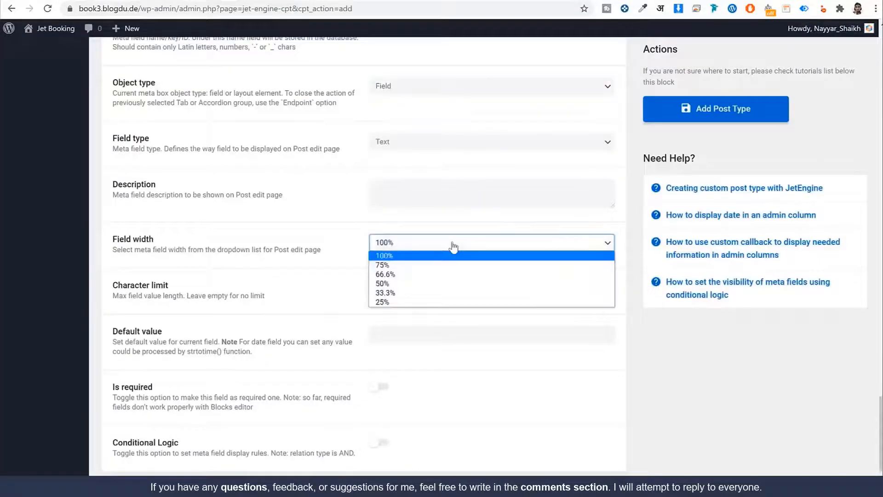
left_click(434, 283)
scroll(306, 389, "down", 1)
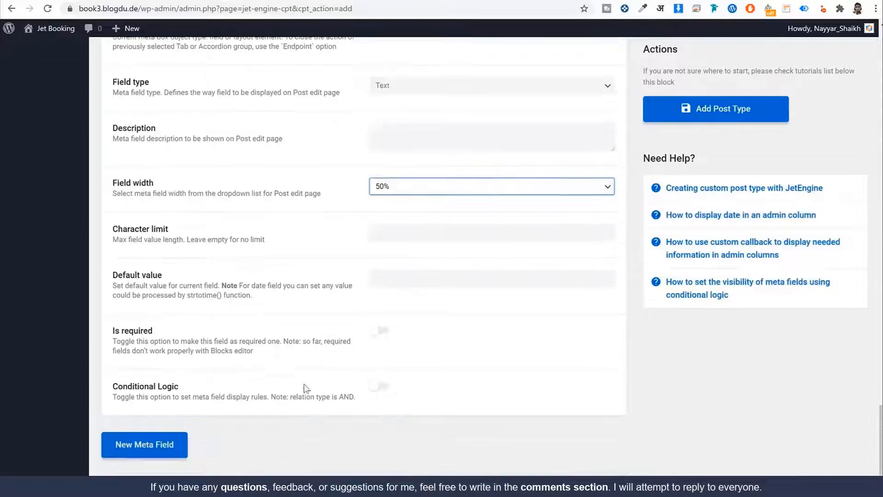
scroll(306, 388, "up", 4)
left_click(146, 123)
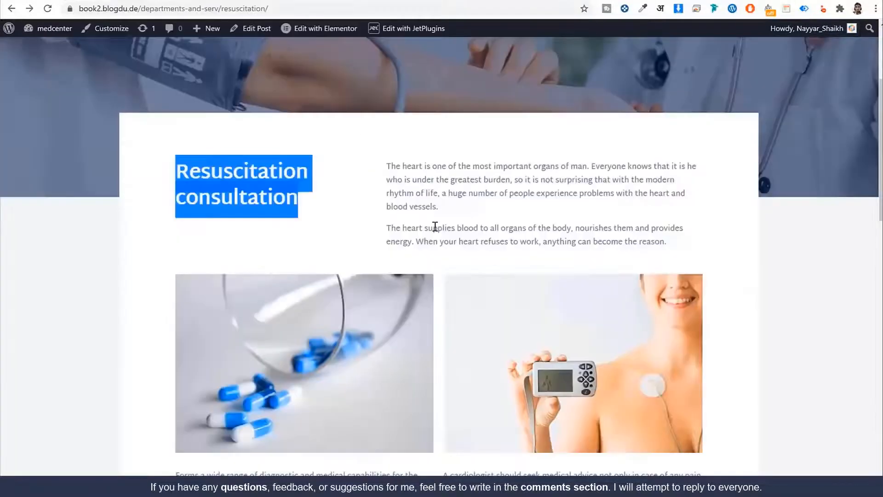
left_click(389, 178)
left_click_drag(407, 166, 657, 241)
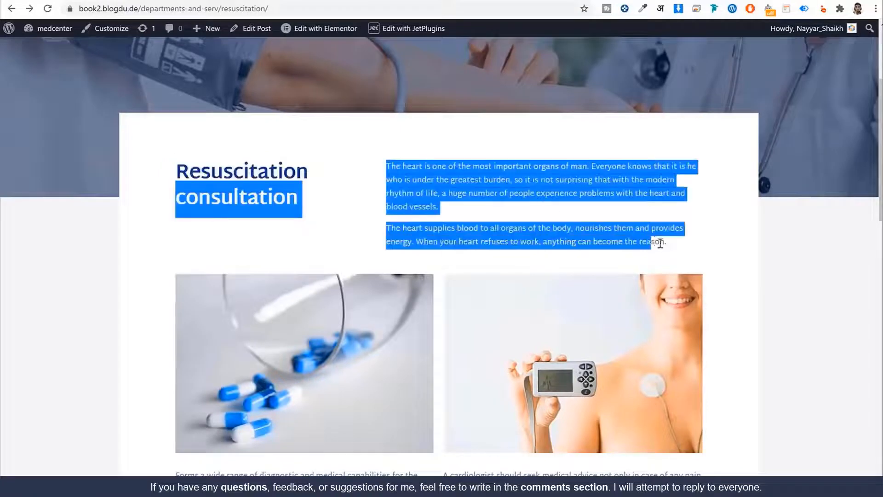
left_click(433, 170)
left_click_drag(387, 167, 665, 234)
left_click_drag(674, 230, 492, 158)
scroll(516, 194, "down", 1)
scroll(516, 193, "down", 4)
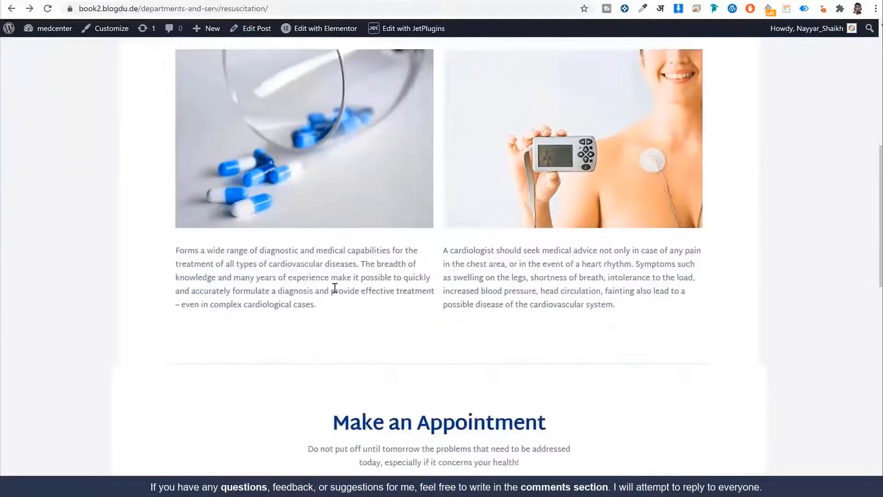
left_click_drag(174, 258, 577, 305)
left_click(314, 285)
scroll(463, 286, "up", 5)
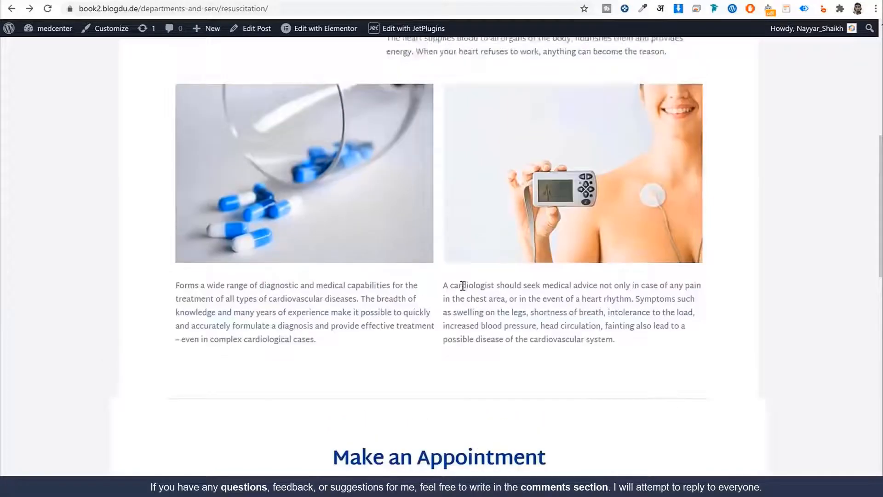
left_click_drag(382, 171, 617, 227)
left_click(592, 236)
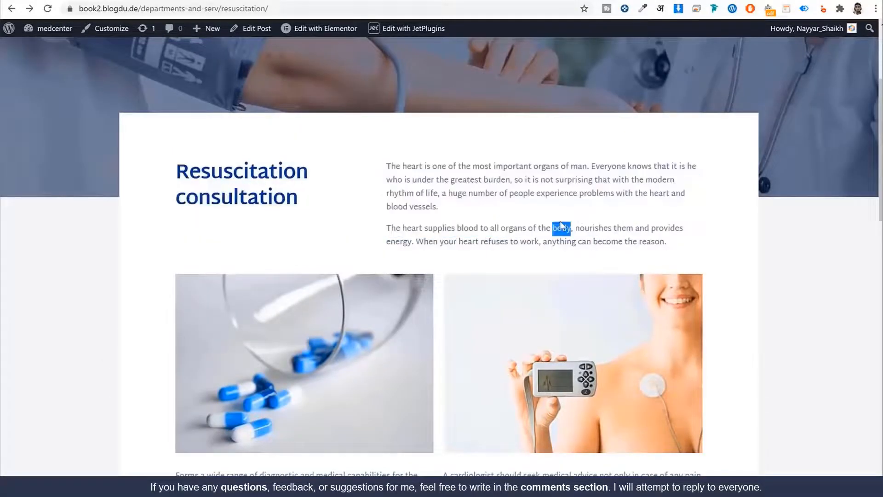
triple_click(559, 221)
scroll(560, 221, "down", 5)
left_click(248, 258)
left_click_drag(198, 250, 601, 287)
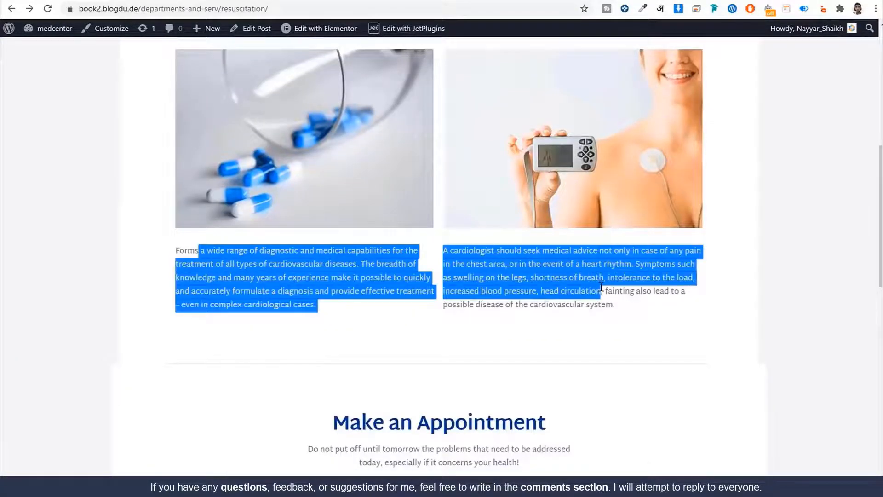
left_click(601, 287)
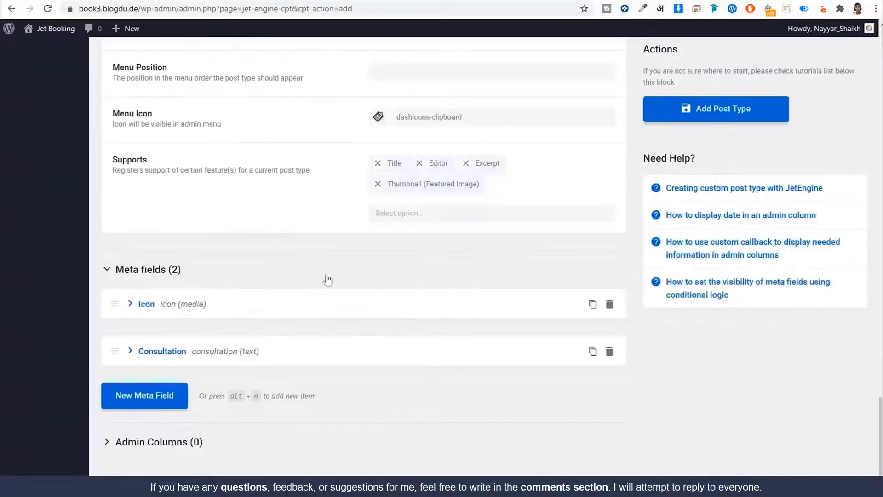
Add a third meta field labelled Description1 with the WYSIWYG field type
left_click(158, 396)
scroll(418, 345, "down", 5)
left_click(436, 203)
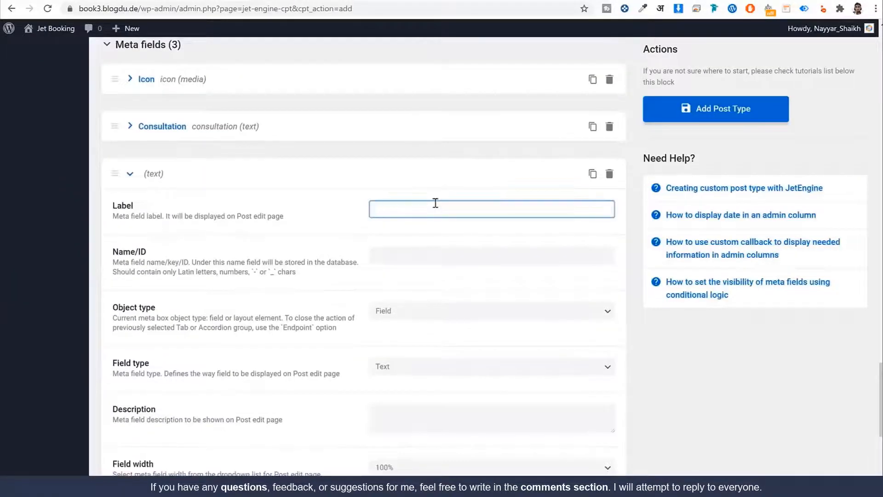
type("Descrip")
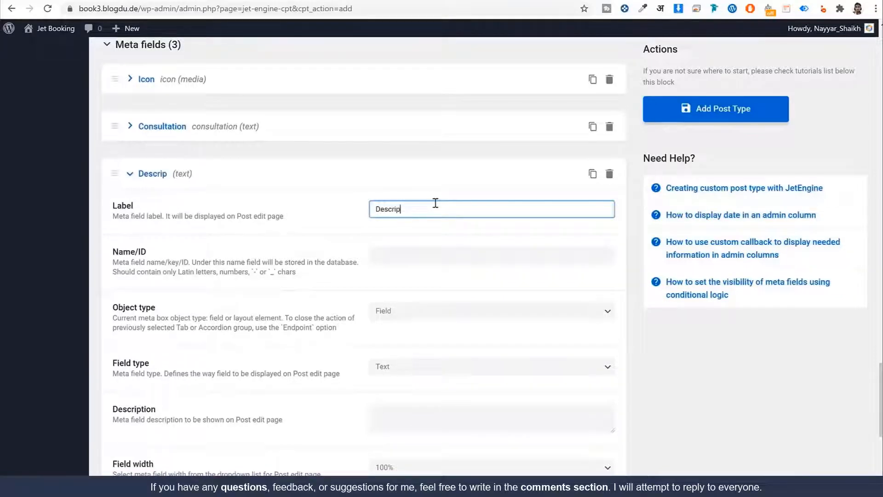
type("tion1")
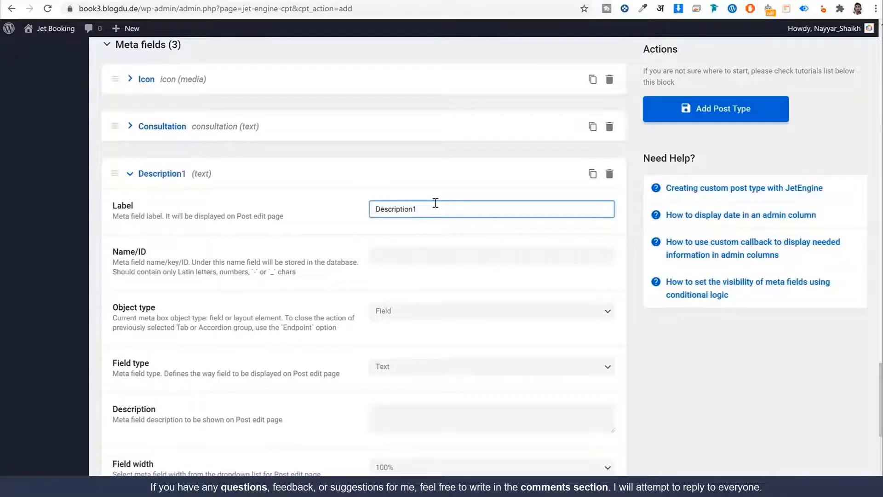
key("Tab")
key("Tab")
scroll(294, 284, "down", 2)
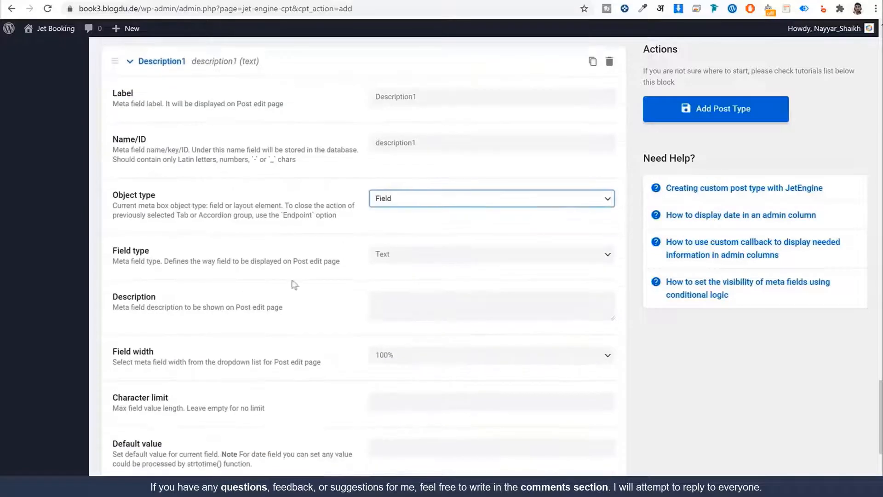
left_click(421, 259)
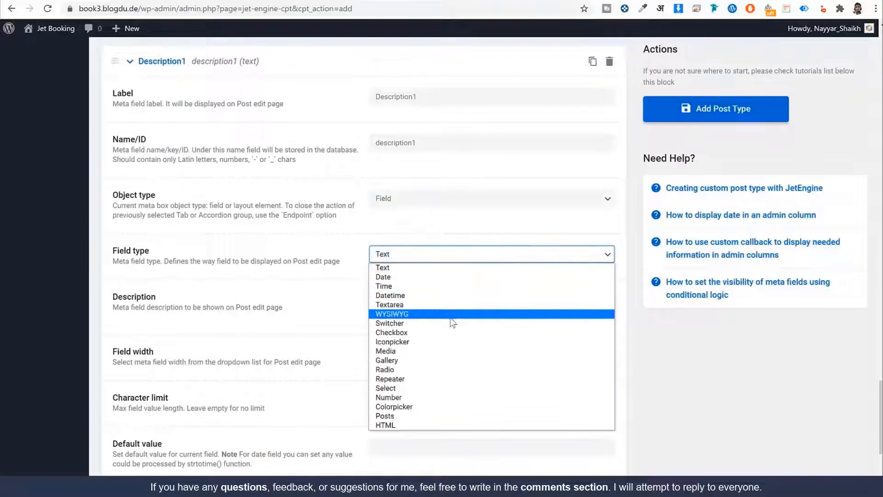
left_click(409, 315)
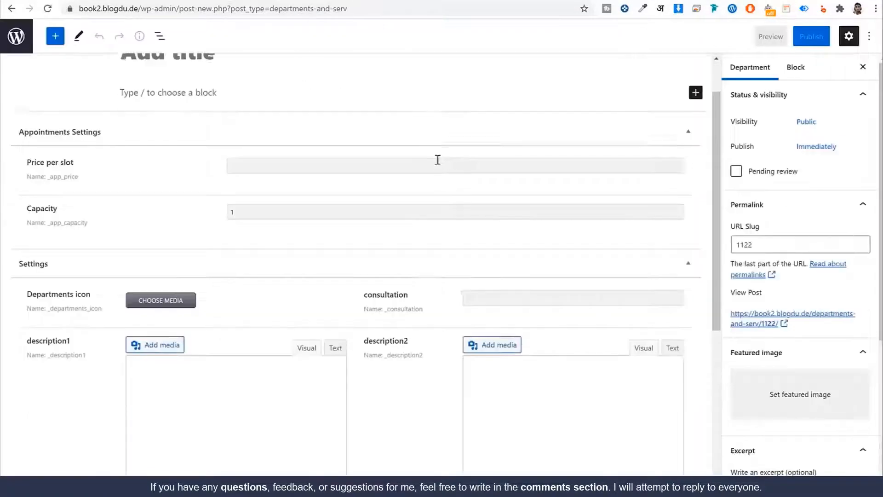
scroll(438, 159, "down", 4)
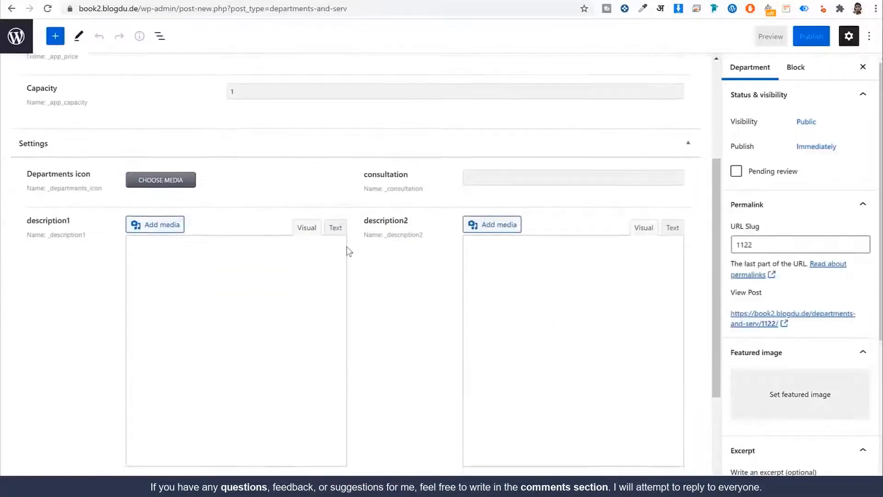
Inspect the consultation and description1 inputs in the reference post editor
left_click(517, 129)
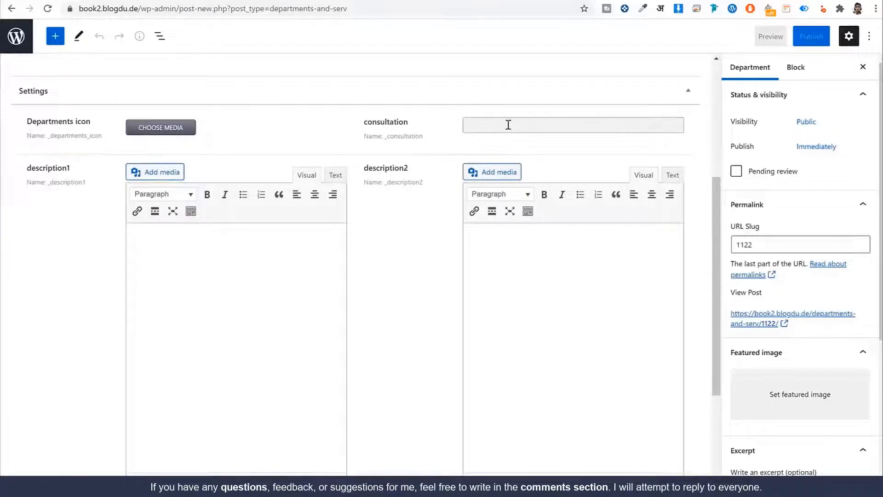
scroll(296, 210, "down", 1)
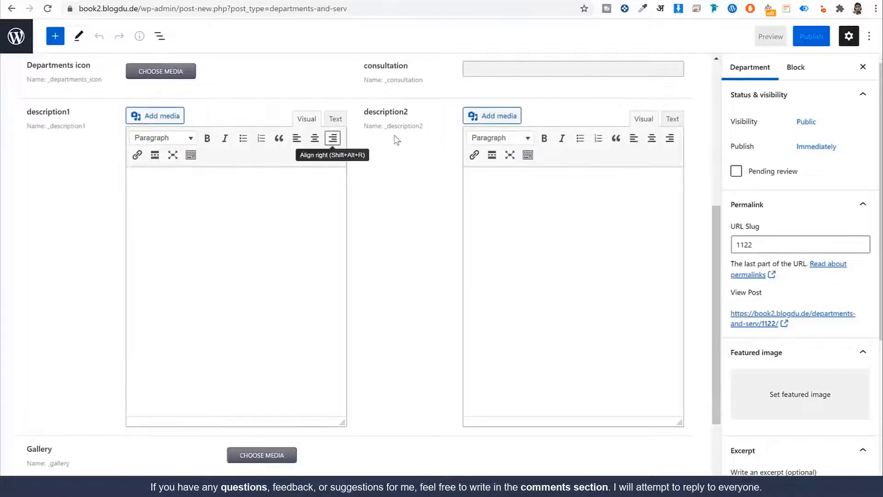
left_click(191, 194)
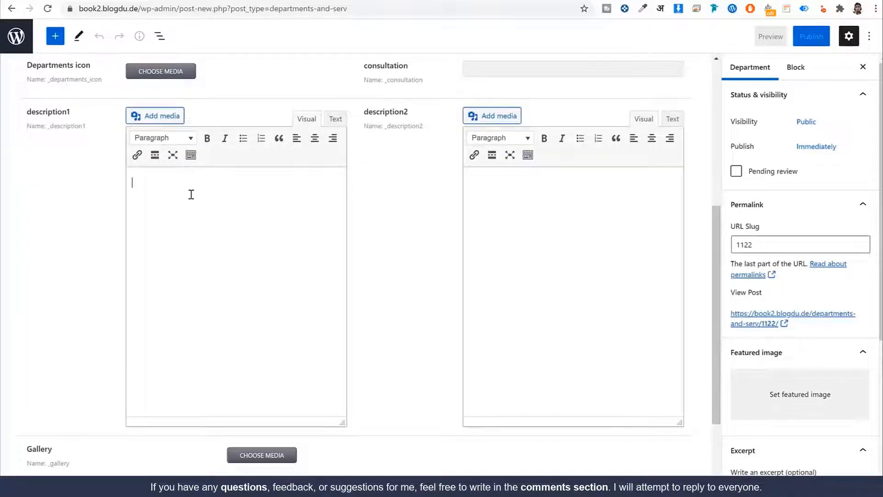
left_click(165, 139)
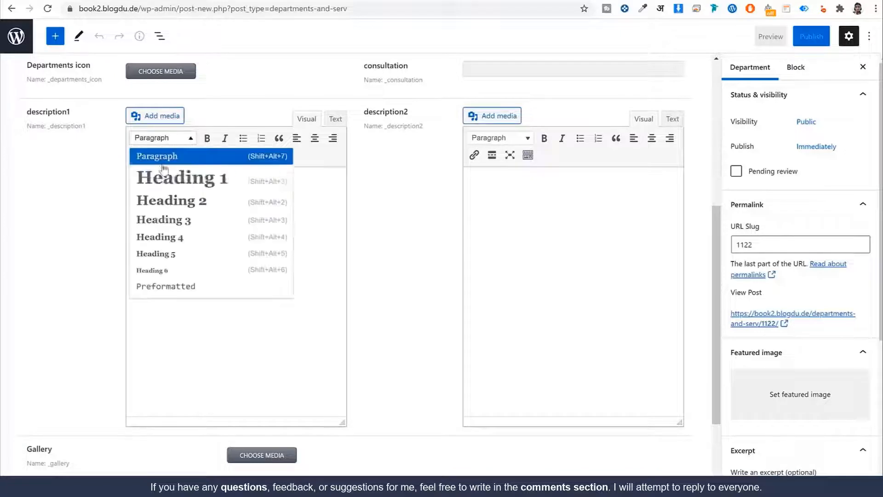
left_click(322, 199)
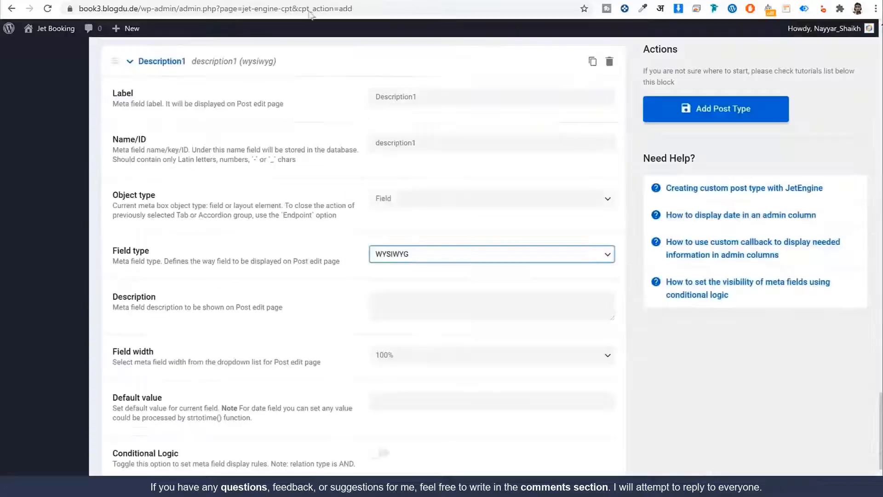
Set Description1's field width to 50%
scroll(462, 266, "down", 3)
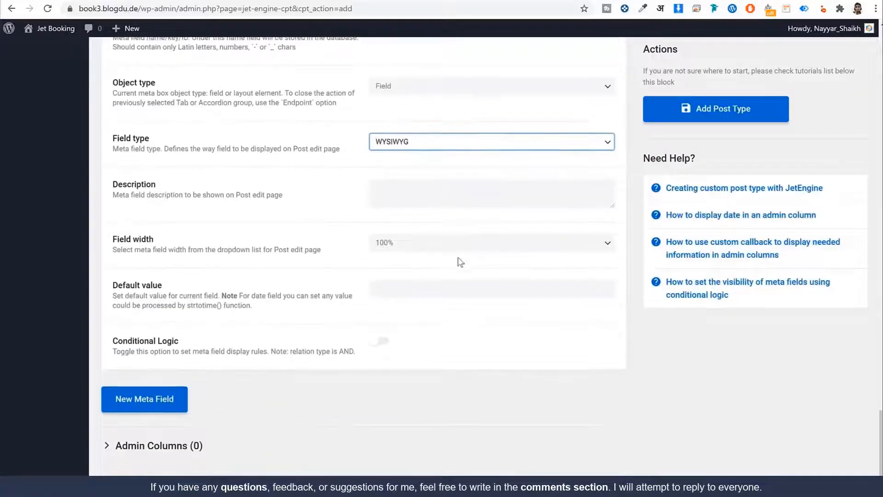
left_click(436, 252)
left_click(426, 285)
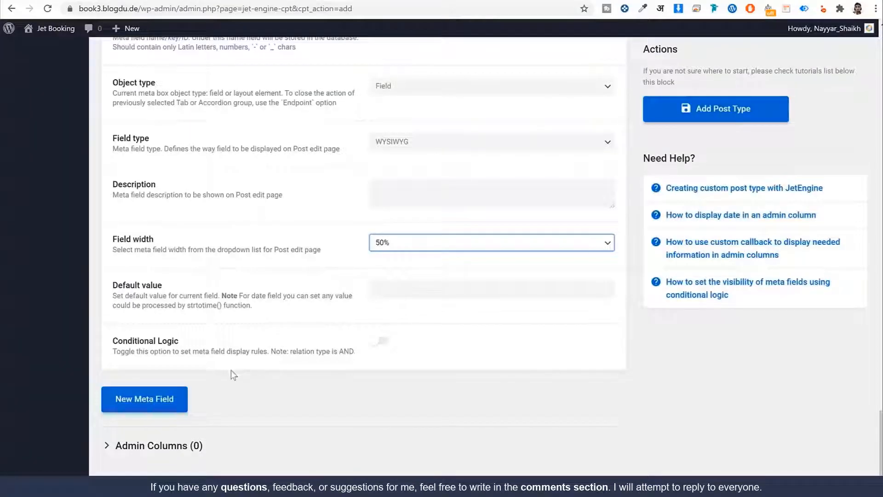
scroll(258, 363, "up", 5)
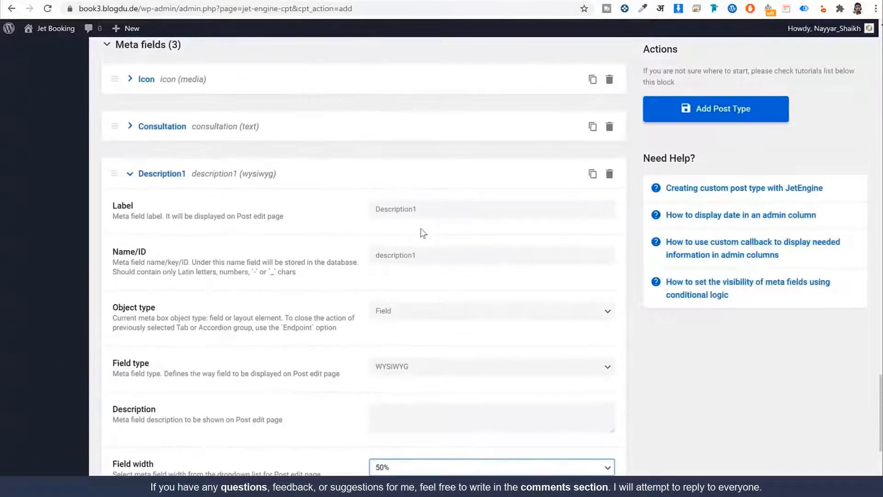
Collapse Description1 and add a new meta field labelled Description2
double_click(433, 215)
key("ctrl+c")
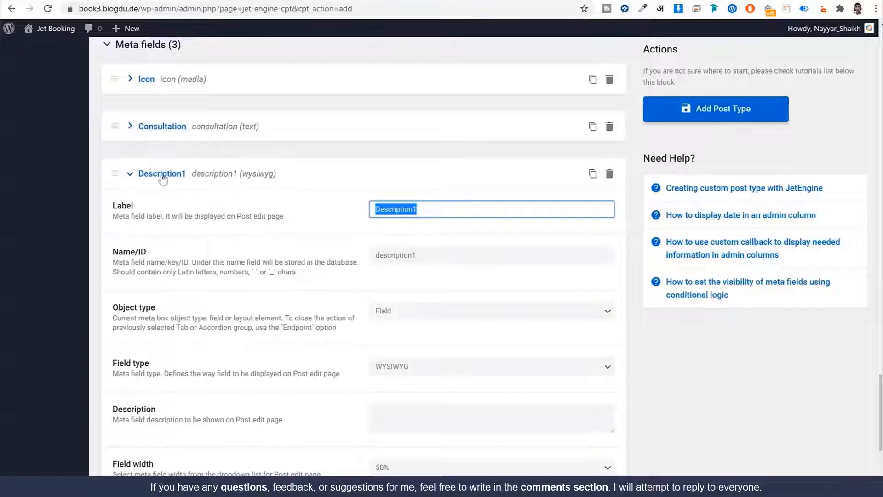
left_click(162, 175)
left_click(161, 392)
left_click(410, 440)
key("ctrl+v")
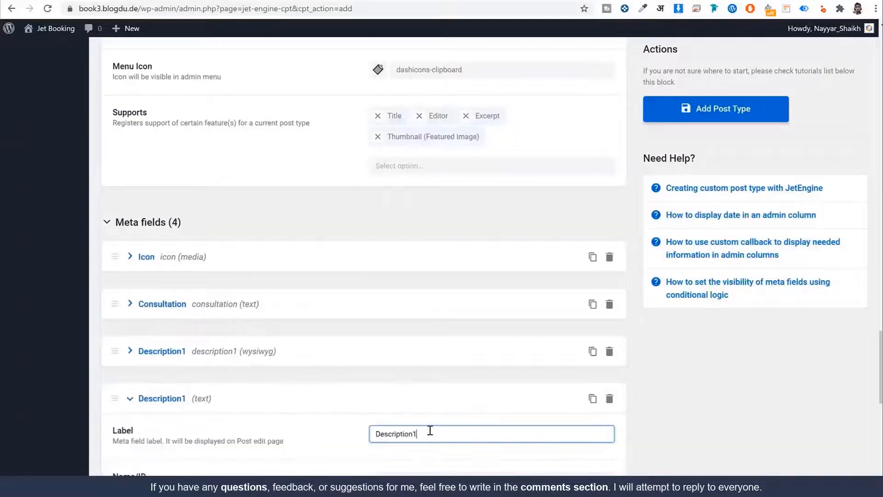
key("BackSpace")
type("2")
scroll(522, 357, "down", 6)
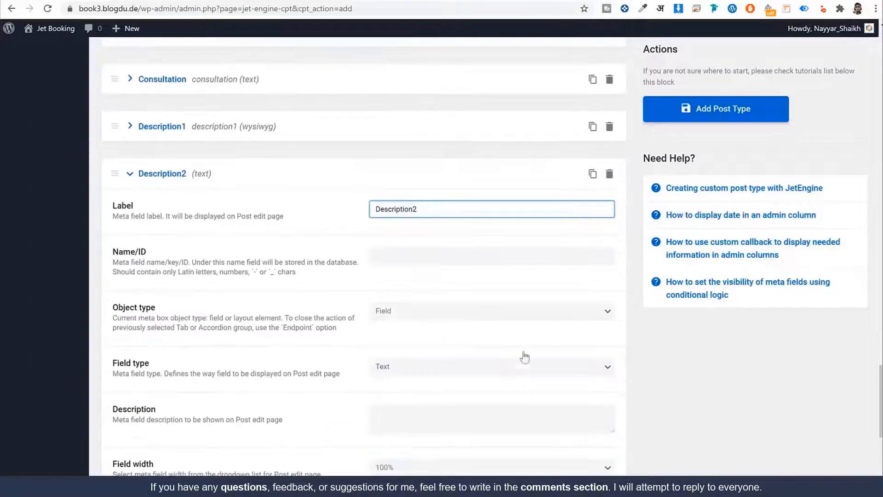
key("Tab")
Make Description2 a WYSIWYG field at 50% width and collapse it
scroll(502, 258, "down", 2)
left_click(432, 196)
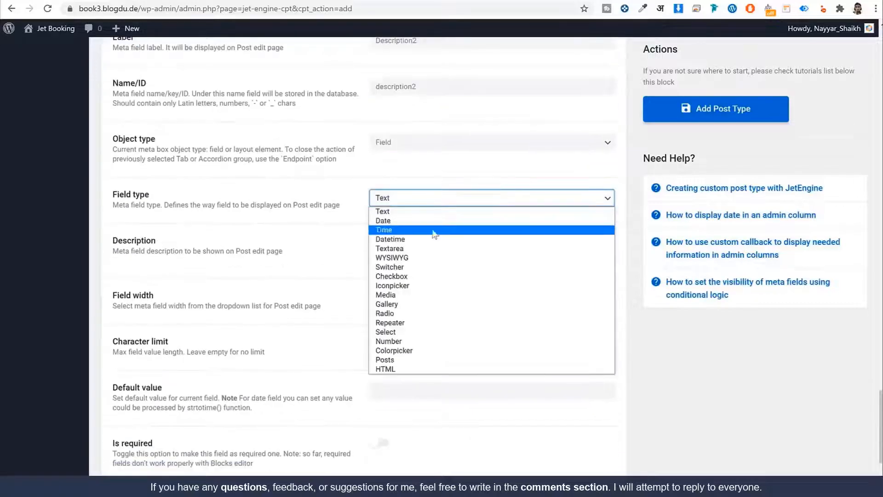
left_click(430, 259)
left_click(427, 298)
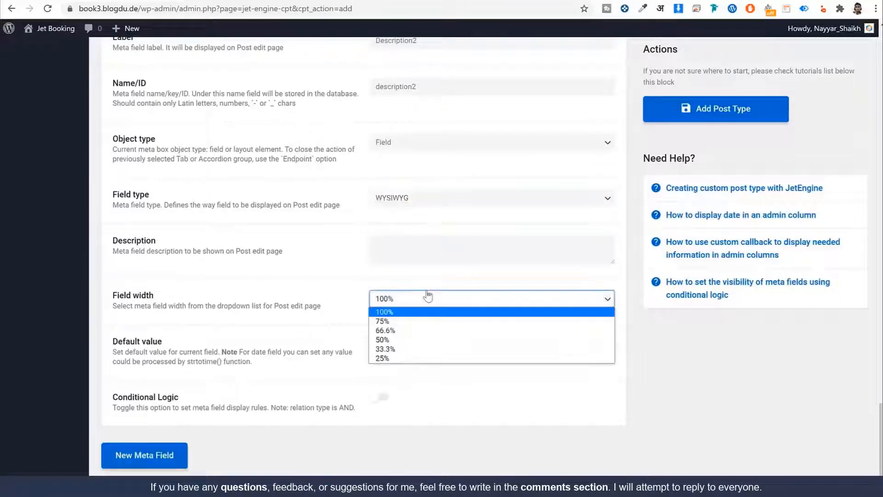
left_click(423, 340)
scroll(420, 339, "up", 2)
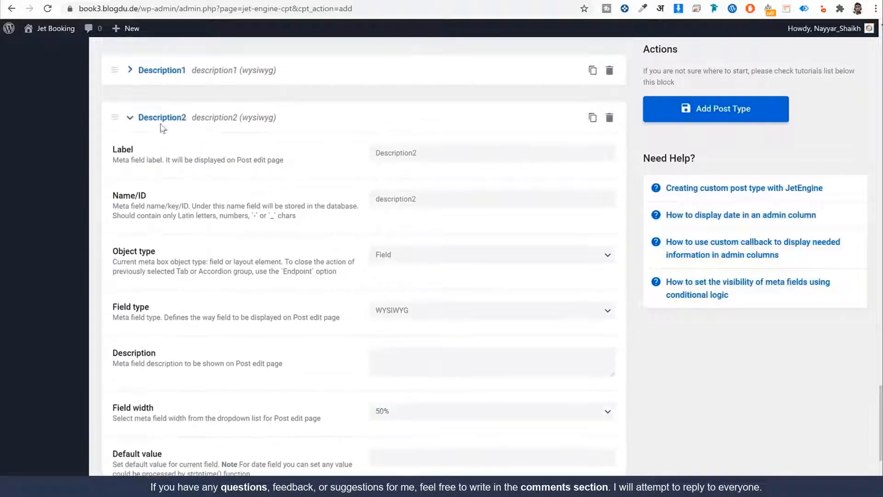
left_click(170, 129)
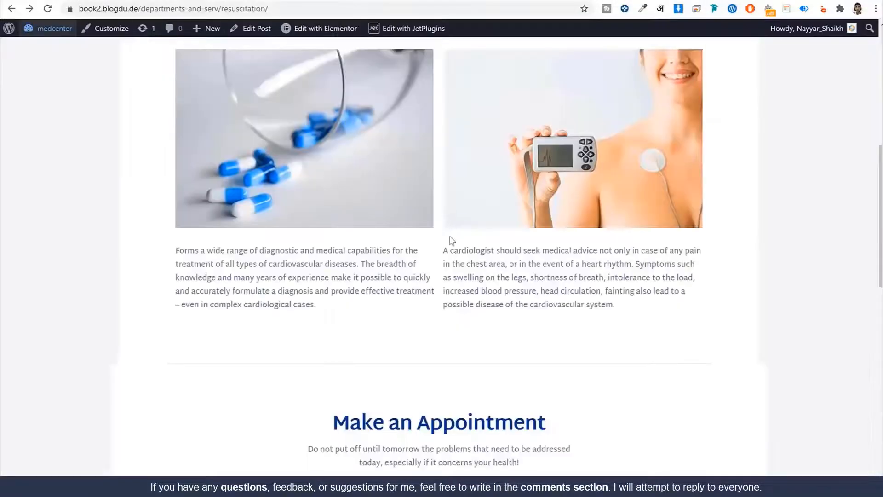
scroll(450, 237, "up", 2)
scroll(379, 167, "up", 3)
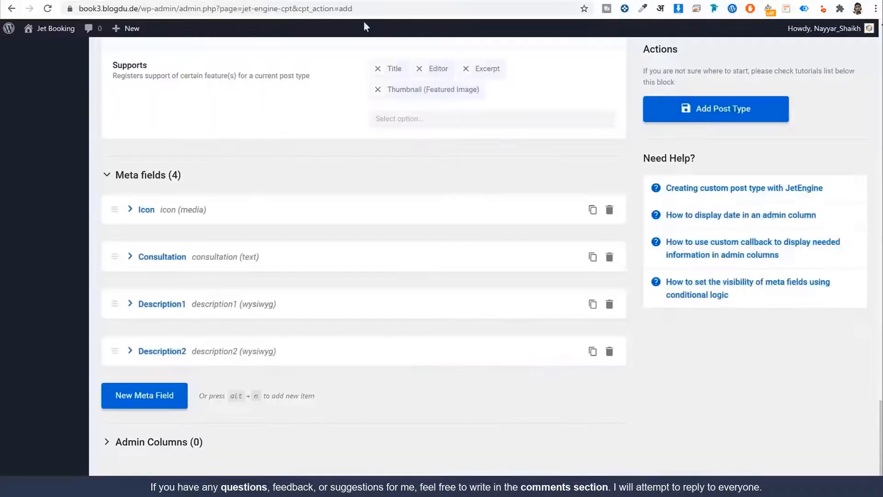
Add a fifth meta field labelled Gallery
left_click(145, 395)
scroll(155, 400, "down", 5)
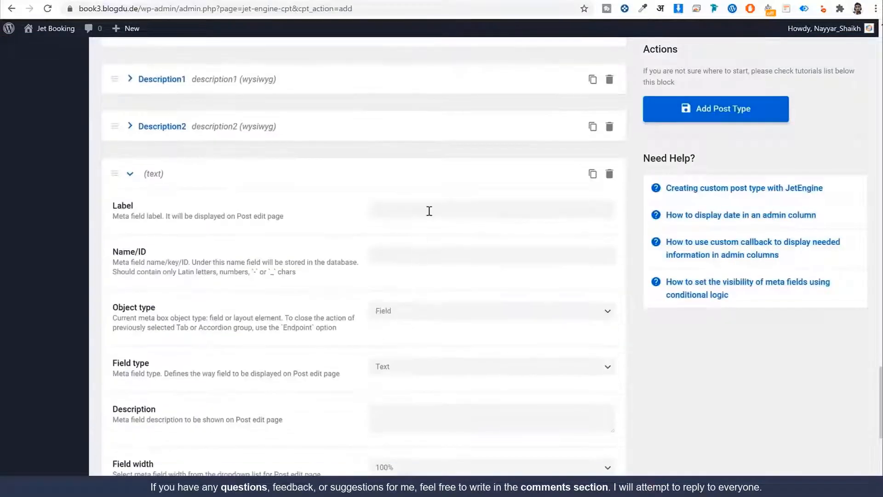
left_click(429, 210)
type("Gallery")
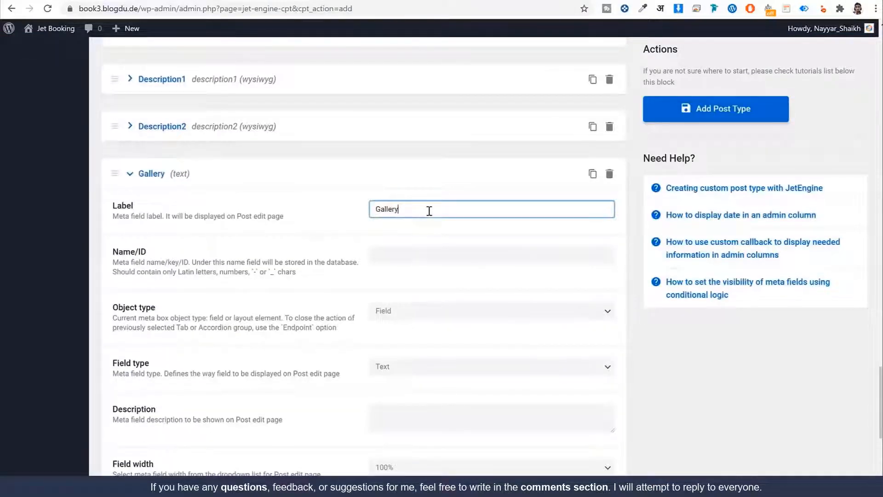
key("Tab")
key("Tab")
scroll(473, 276, "down", 4)
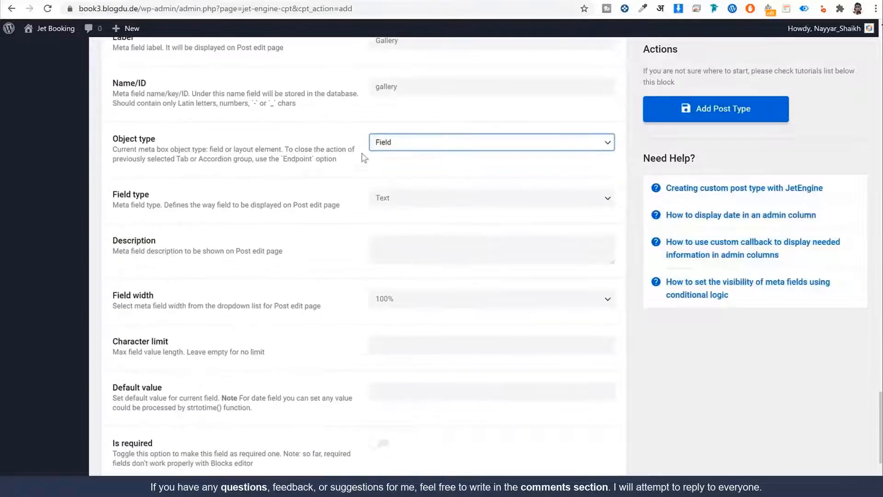
Set the Gallery field's type to Gallery and collapse it
left_click(417, 199)
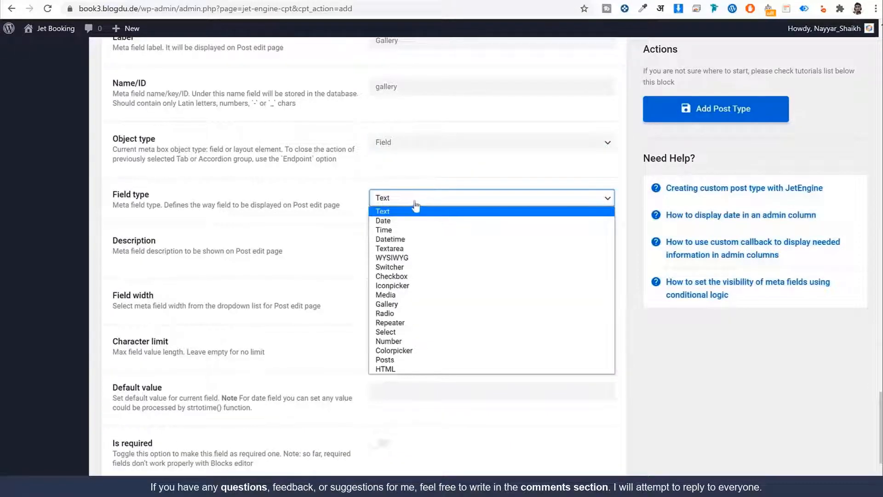
left_click(423, 305)
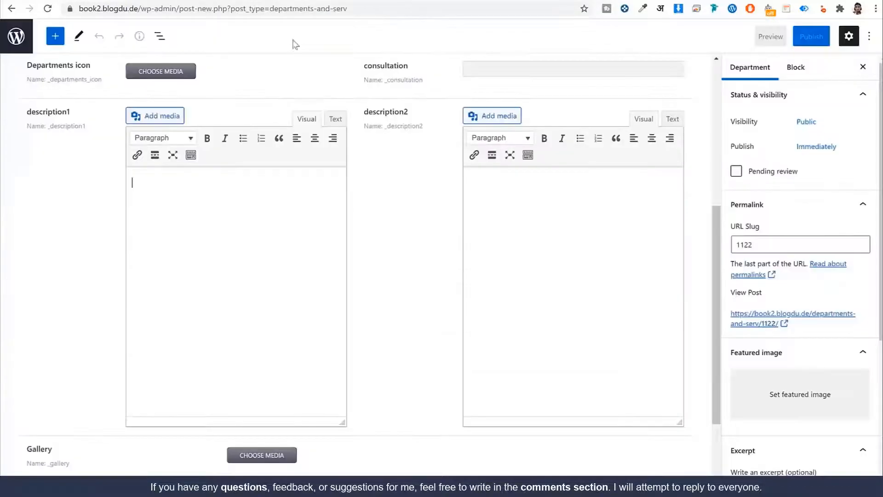
scroll(401, 173, "down", 3)
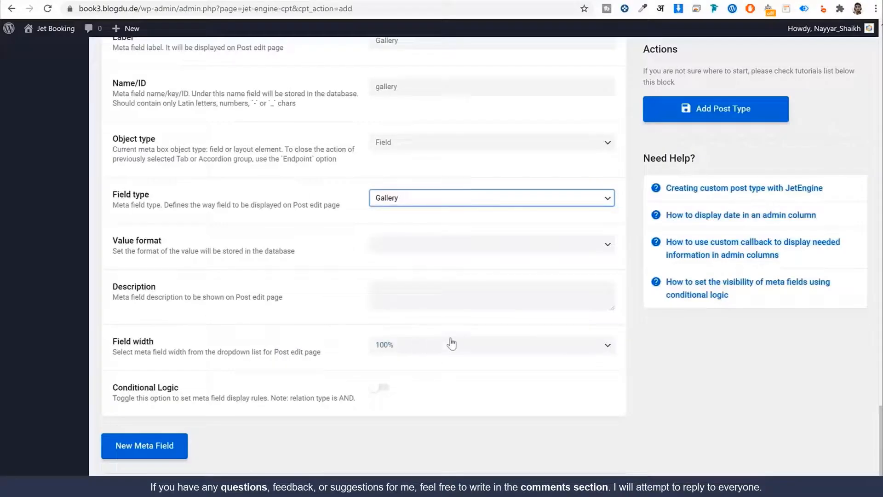
left_click(165, 444)
scroll(311, 339, "up", 5)
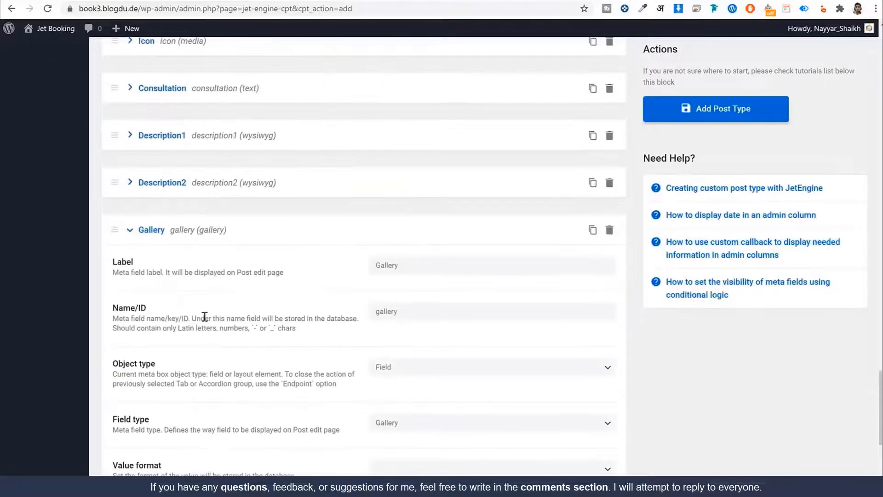
left_click(157, 228)
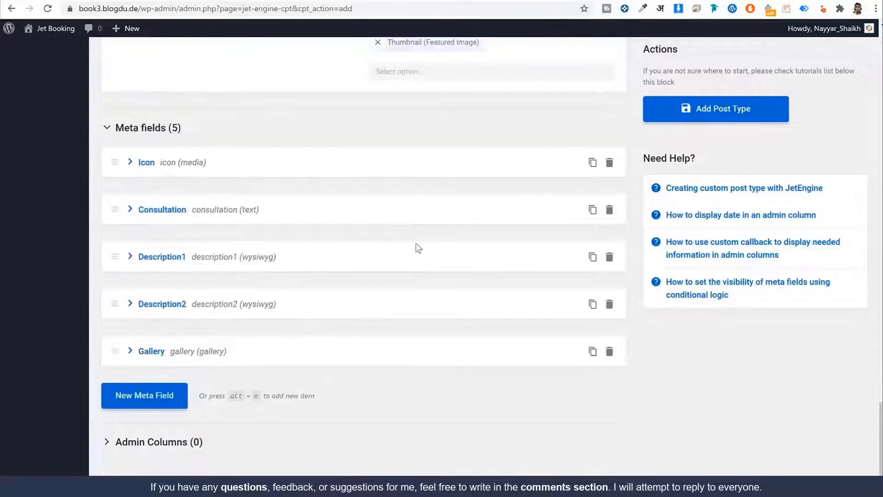
scroll(420, 251, "up", 4)
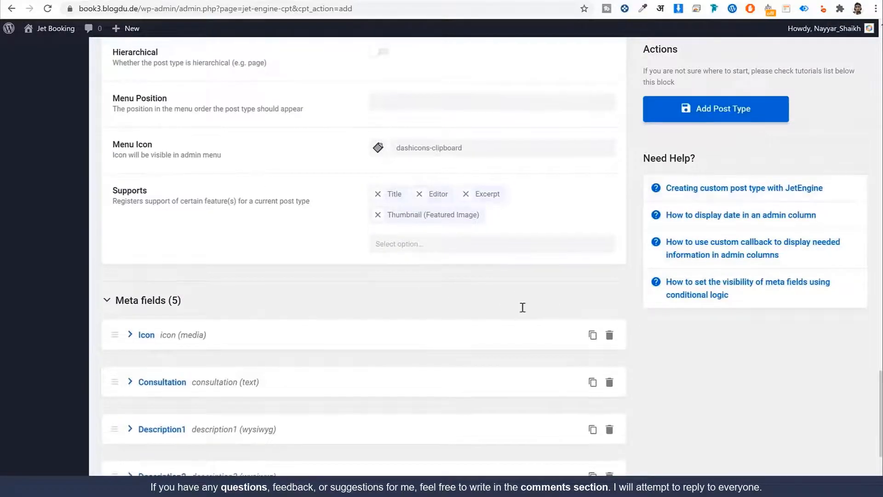
scroll(524, 311, "up", 6)
scroll(524, 317, "up", 15)
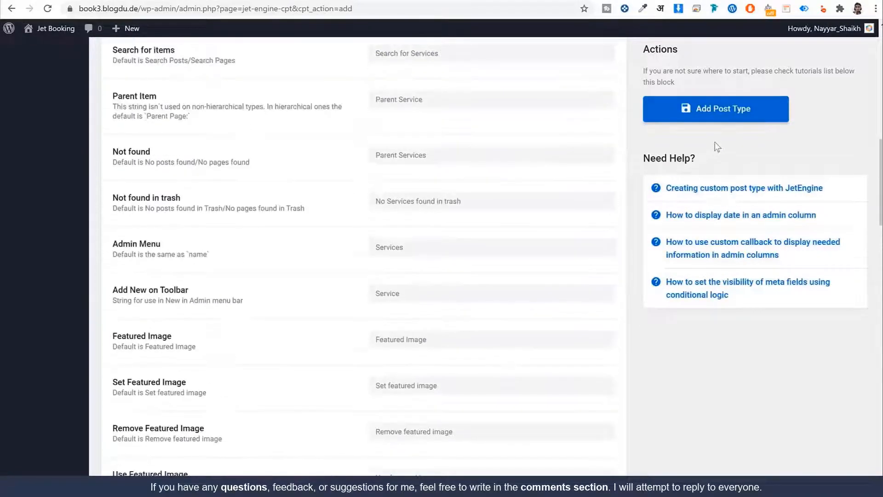
Save the Services post type and reload the page
left_click(730, 114)
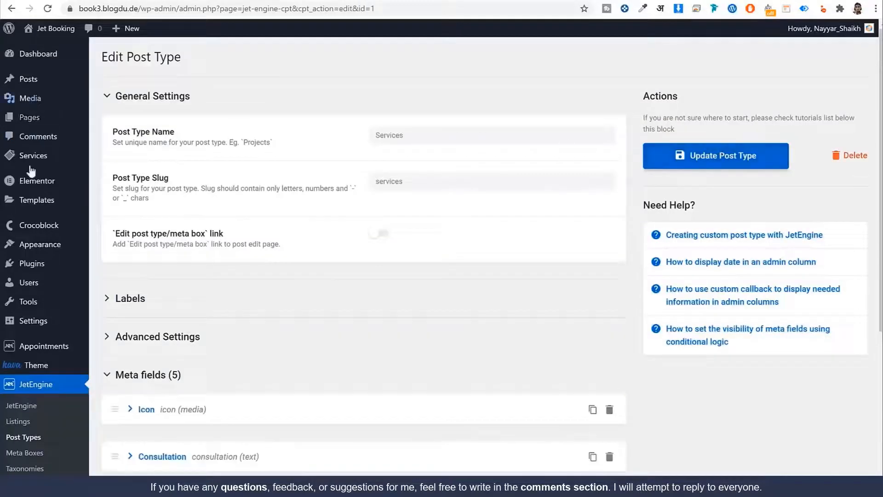
mouse_move(37, 158)
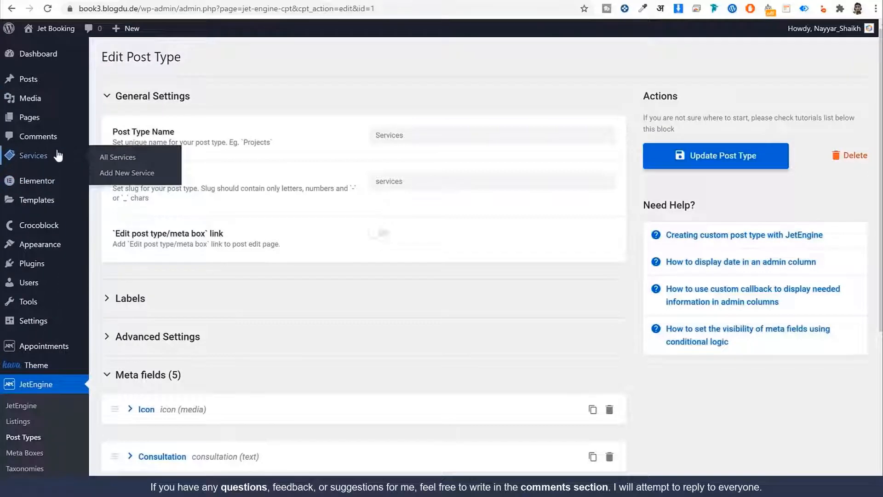
left_click(47, 8)
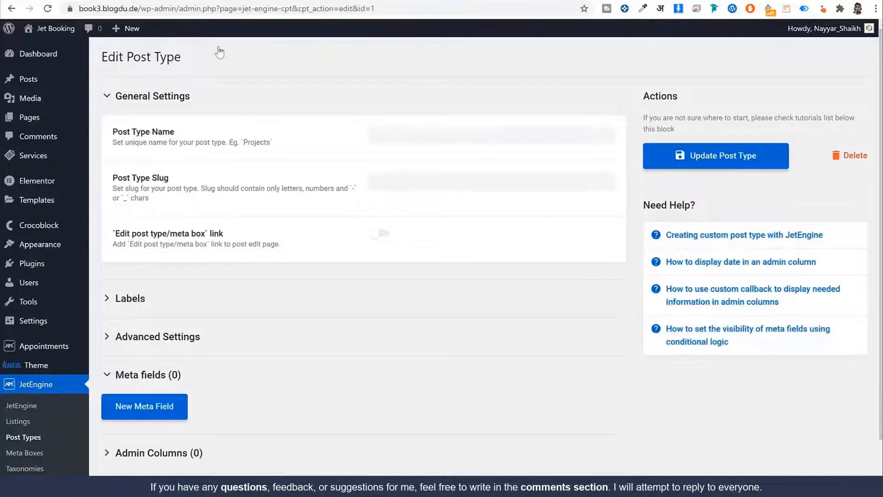
Verify Icon, Consultation, Description1 and Description2 fields appear in the new Service editor
mouse_move(39, 159)
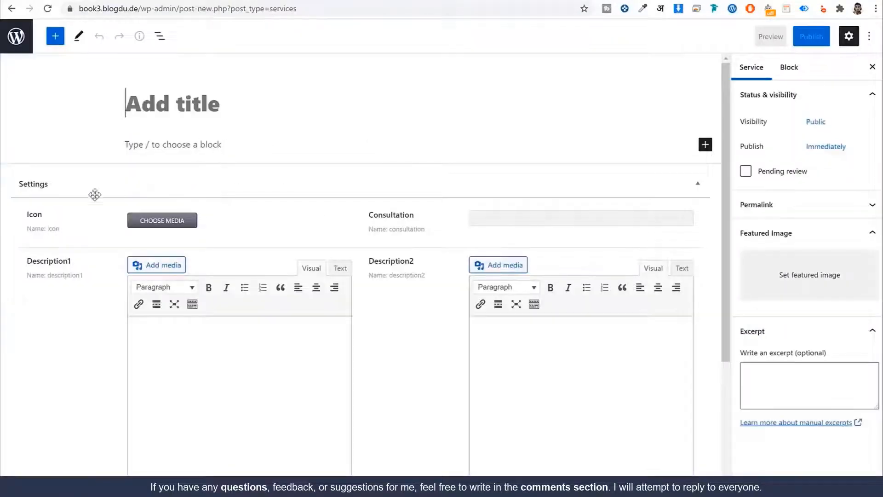
left_click_drag(49, 219, 25, 214)
left_click_drag(432, 216, 337, 222)
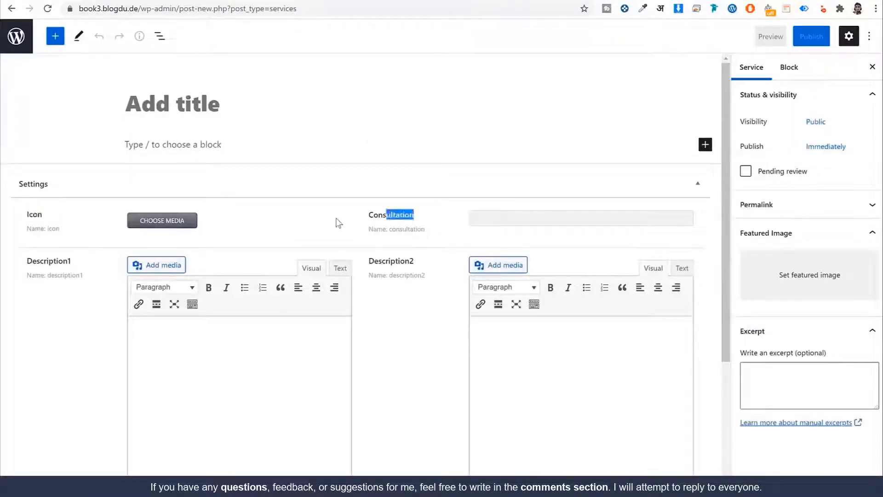
left_click_drag(44, 259, 36, 261)
left_click_drag(405, 260, 418, 261)
left_click(420, 265)
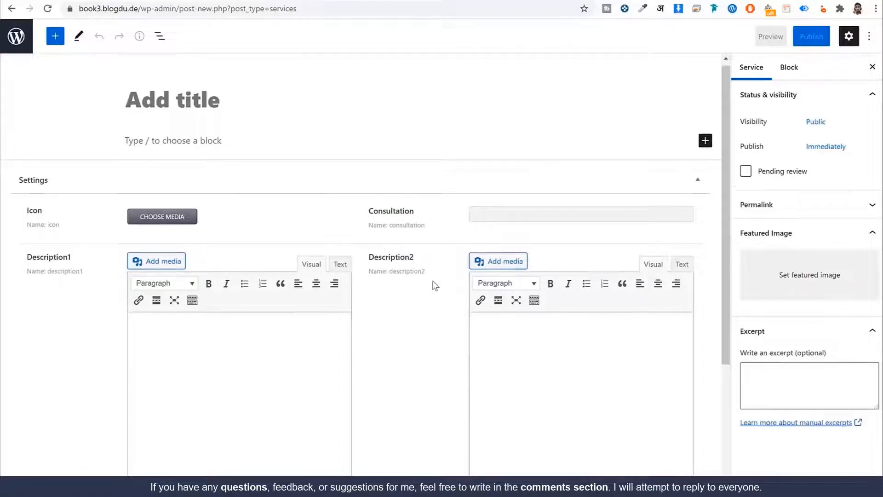
scroll(434, 285, "down", 3)
scroll(479, 309, "up", 3)
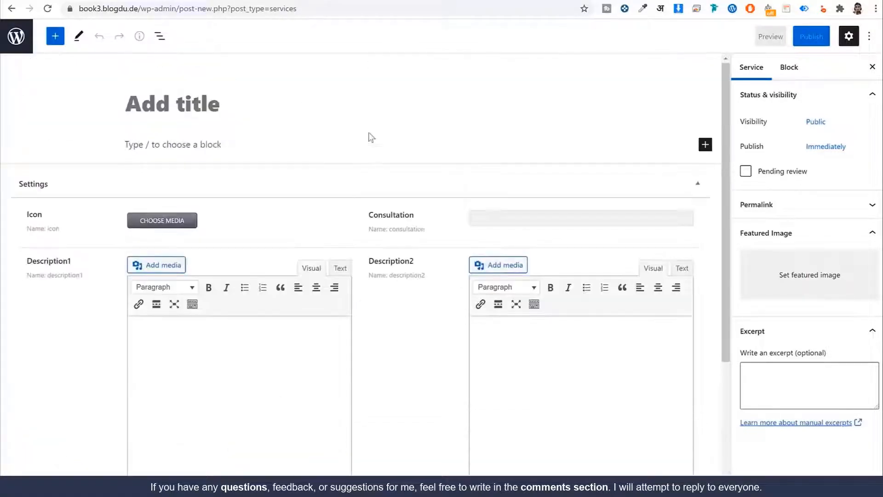
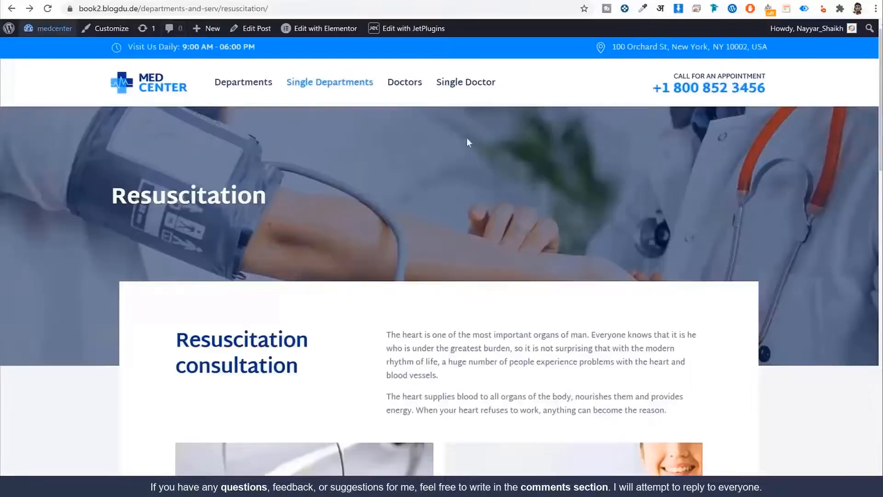
Scroll down through the Resuscitation service page on the site
scroll(467, 140, "down", 10)
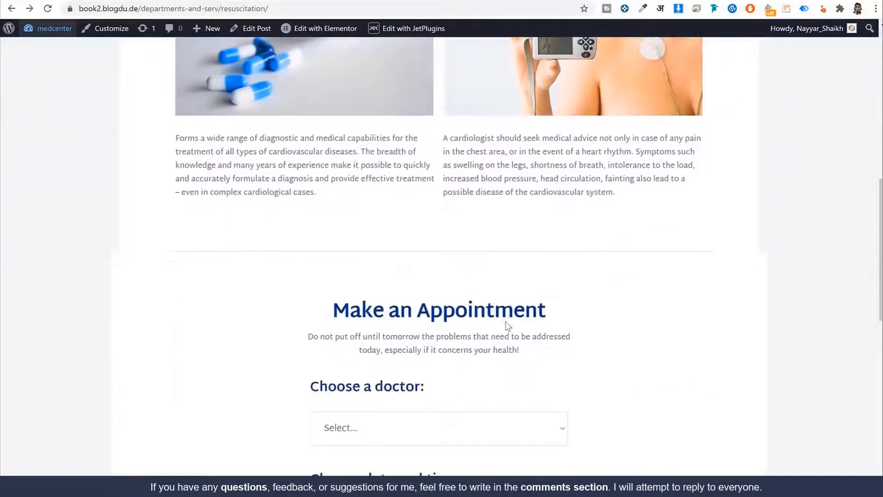
Scroll up and down to compare the demo site with the Services meta fields list
scroll(508, 325, "up", 10)
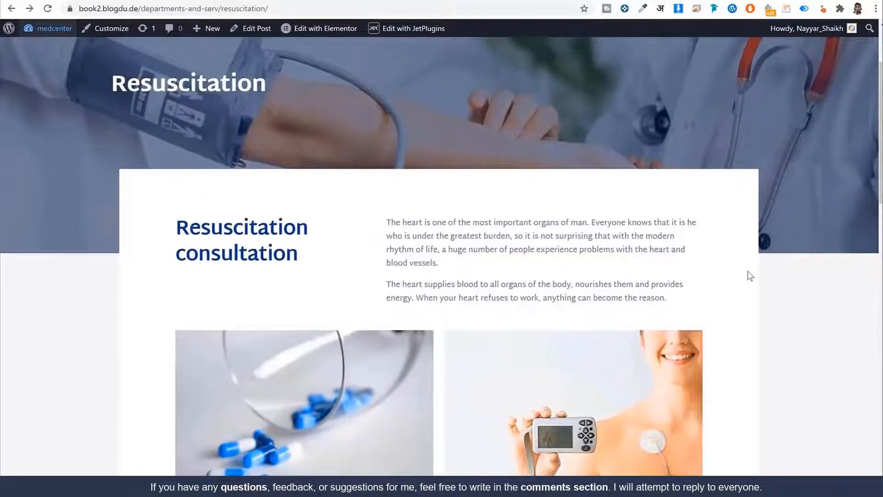
scroll(751, 275, "down", 10)
scroll(740, 274, "up", 1)
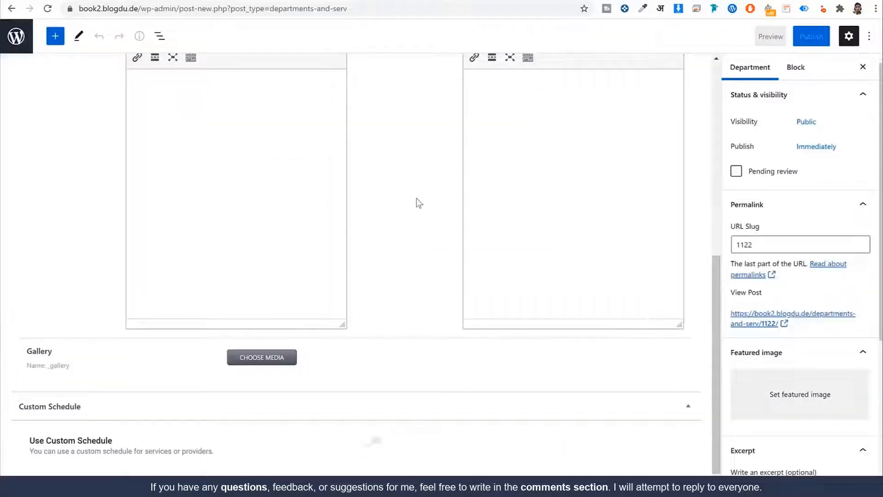
scroll(412, 199, "up", 5)
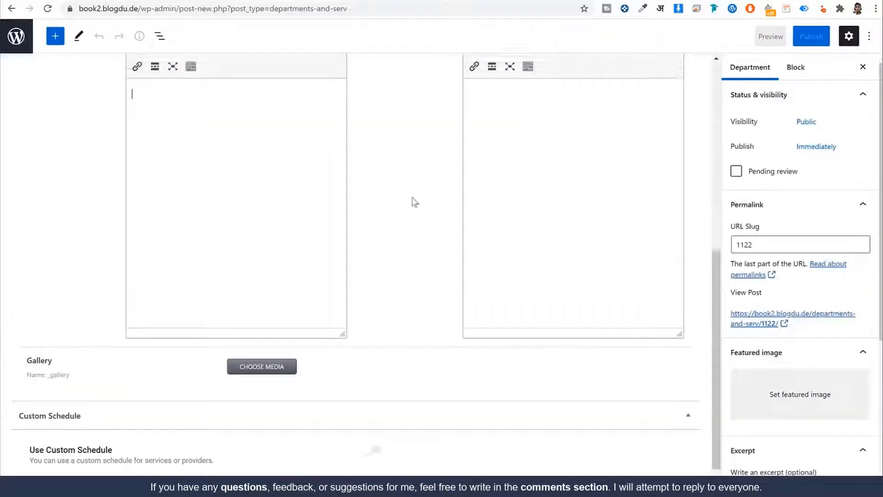
scroll(376, 184, "up", 2)
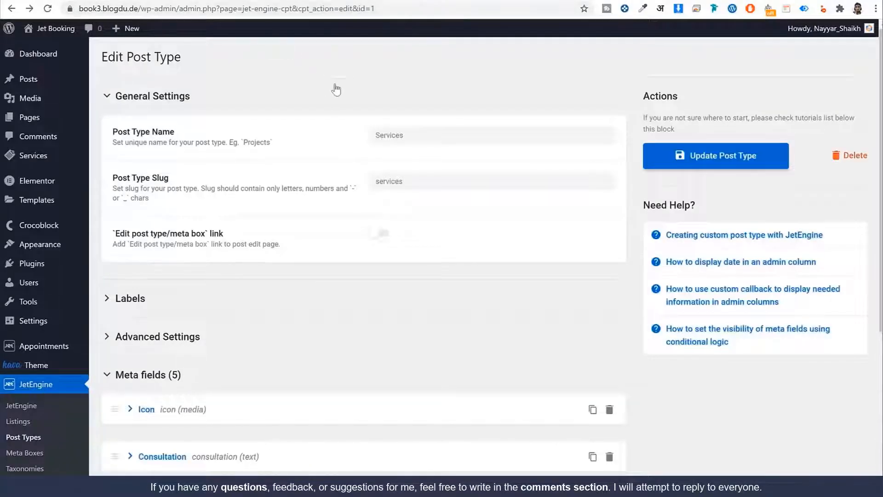
scroll(405, 111, "down", 4)
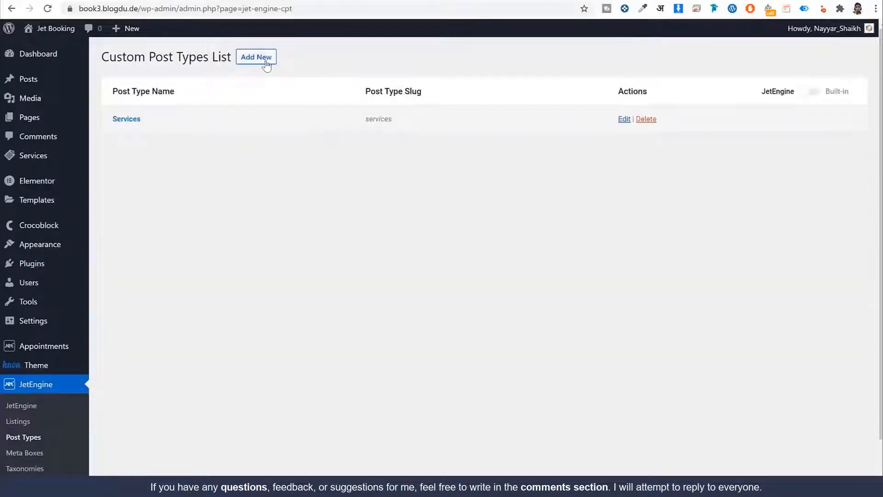
Start a new post type named Doctors with the slug doctors
left_click(265, 63)
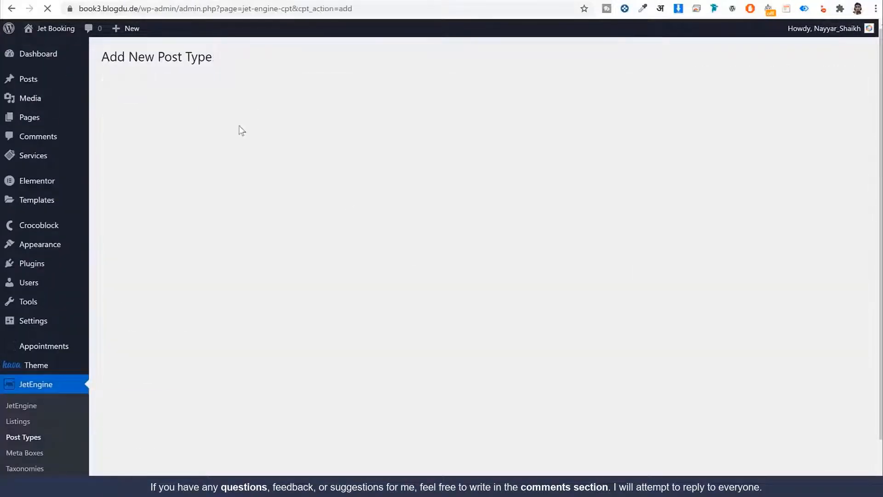
left_click(459, 139)
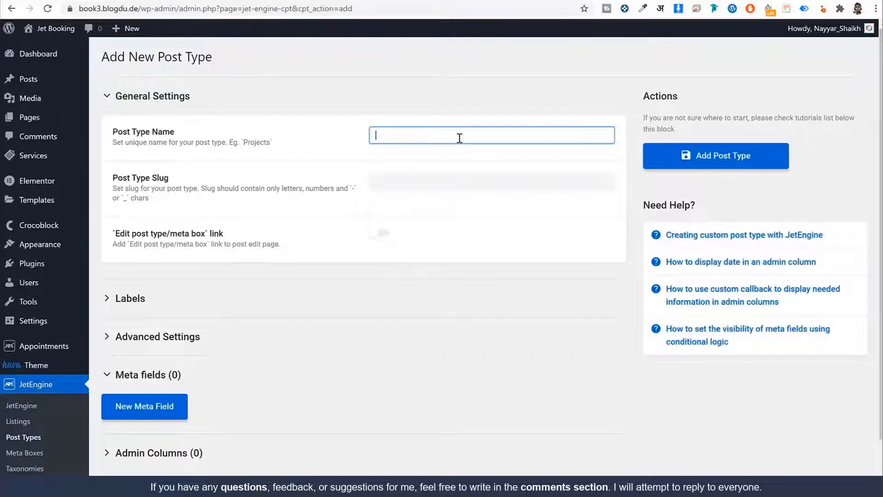
type("Doctors")
key("Tab")
double_click(406, 137)
key("ctrl+c")
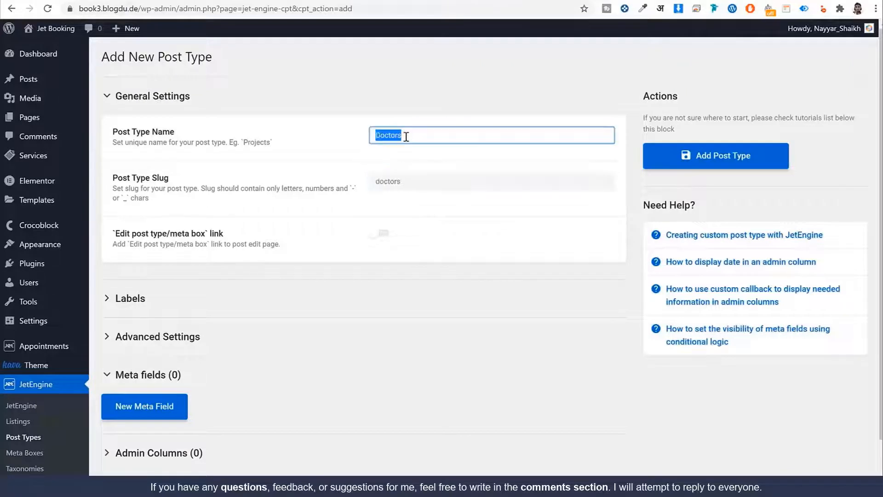
scroll(368, 230, "down", 1)
Set the singular label to Doctor and accept auto-filled labels like All Doctors
left_click(226, 244)
left_click(408, 277)
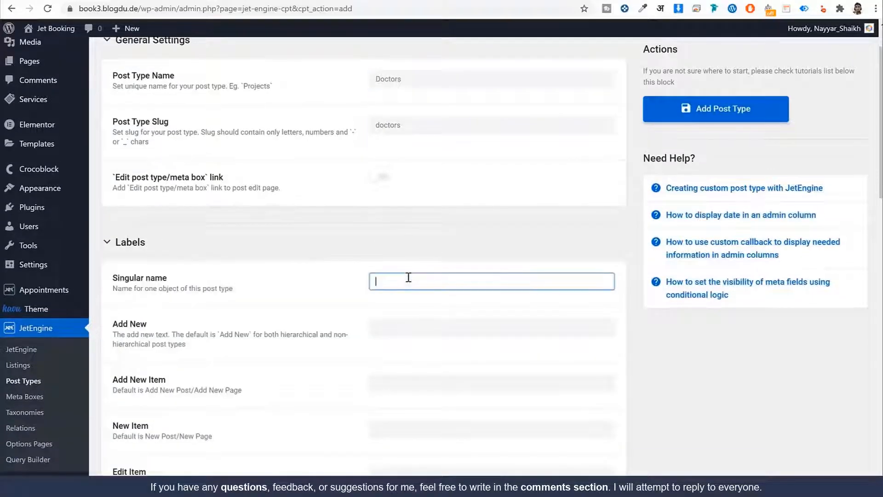
key("ctrl+v")
key("BackSpace")
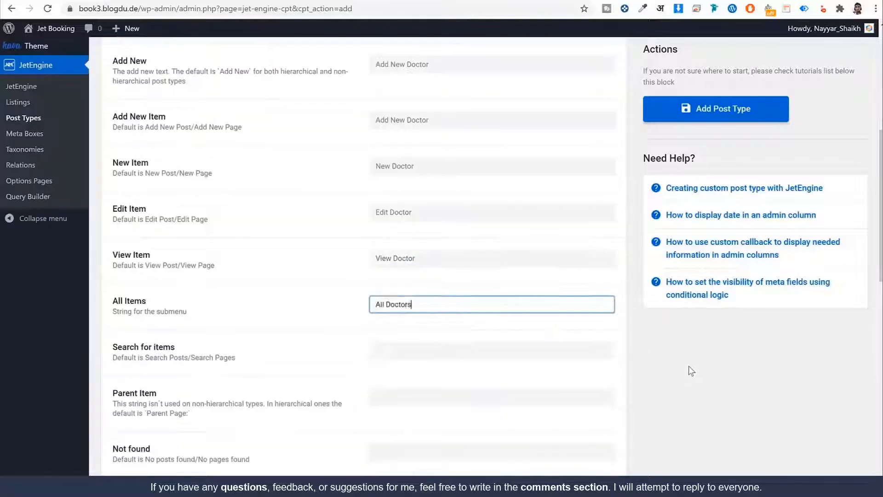
key("Tab")
key("Tab")
key("Tab")
key("Tab")
key("Tab")
key("Tab")
key("Tab")
key("Tab")
key("Tab")
key("Tab")
key("Tab")
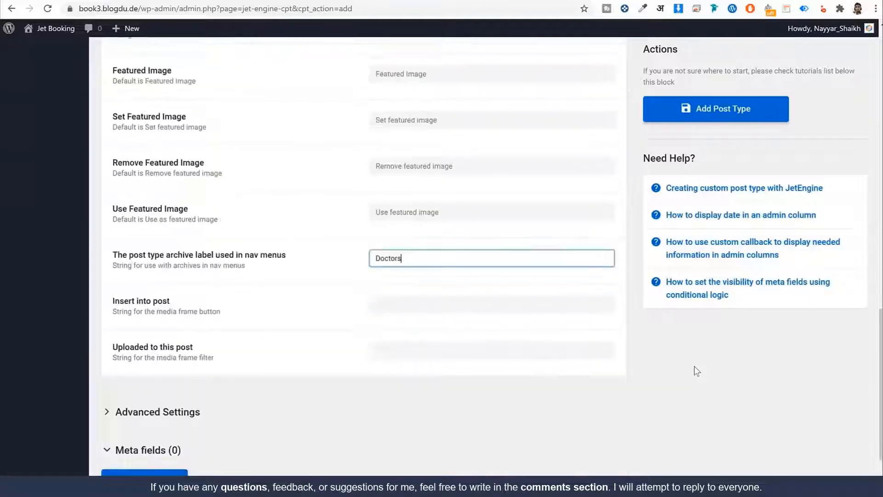
key("Tab")
key("Tab")
left_click(138, 411)
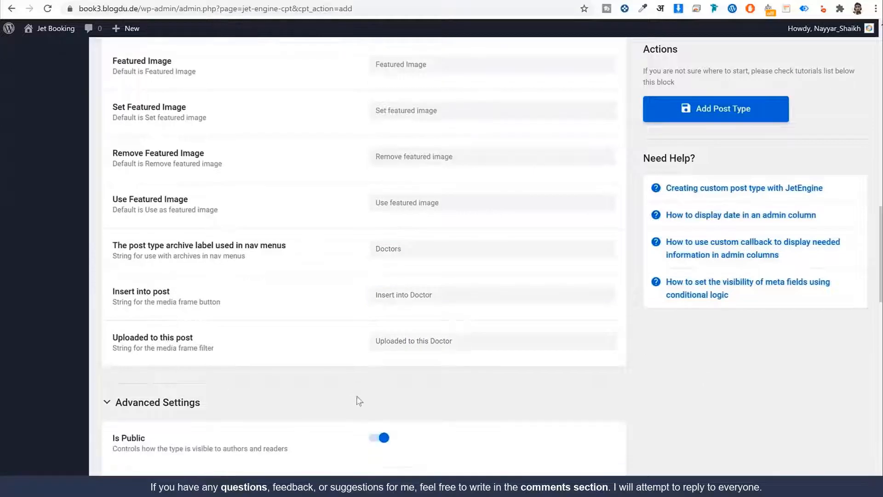
Set the Doctors rewrite slug to lowercase doctors
scroll(359, 400, "down", 5)
scroll(519, 301, "down", 10)
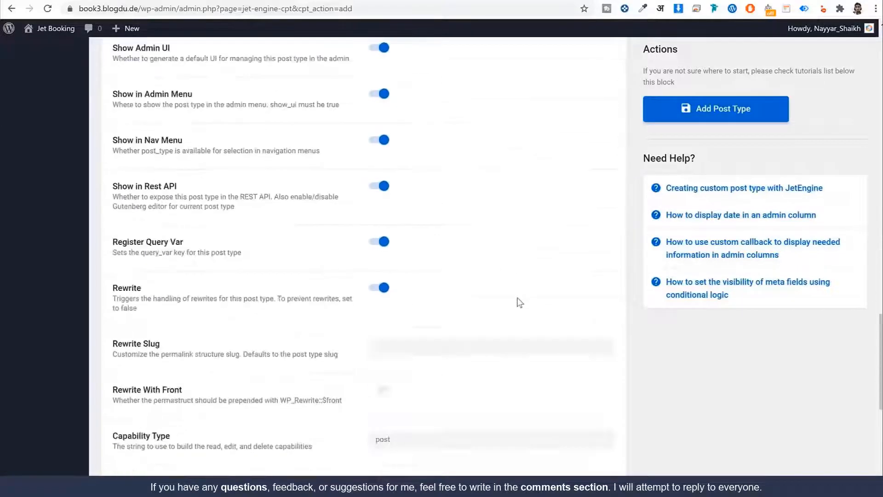
left_click(418, 217)
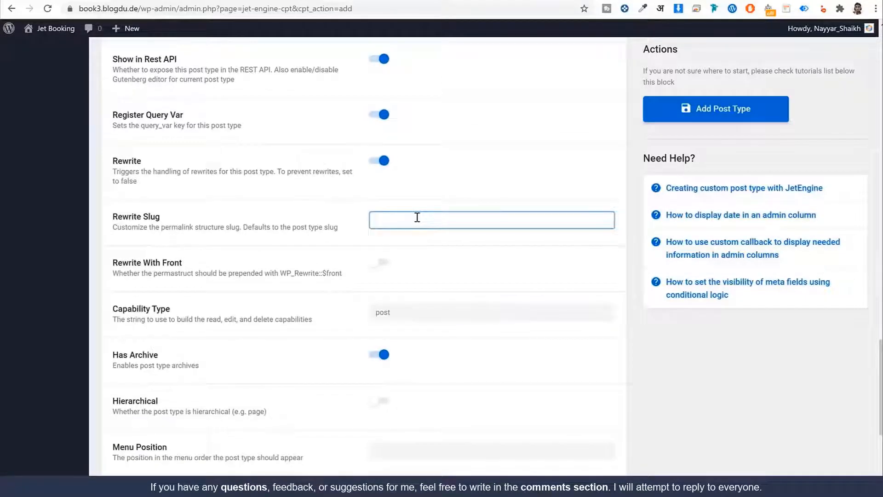
key("ctrl+v")
key("Home")
key("shift+Right")
type("d")
key("ctrl+a")
Choose the shield (dashicons-shield) as the Doctors menu icon
scroll(492, 284, "down", 5)
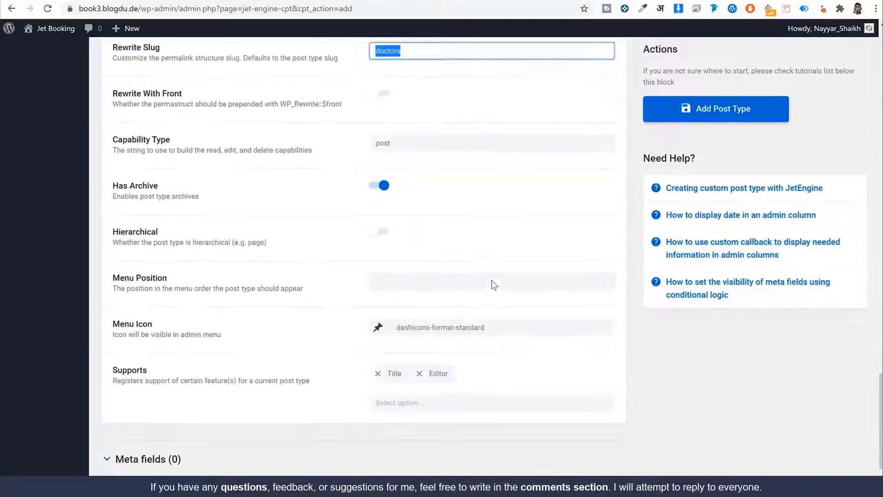
left_click(383, 276)
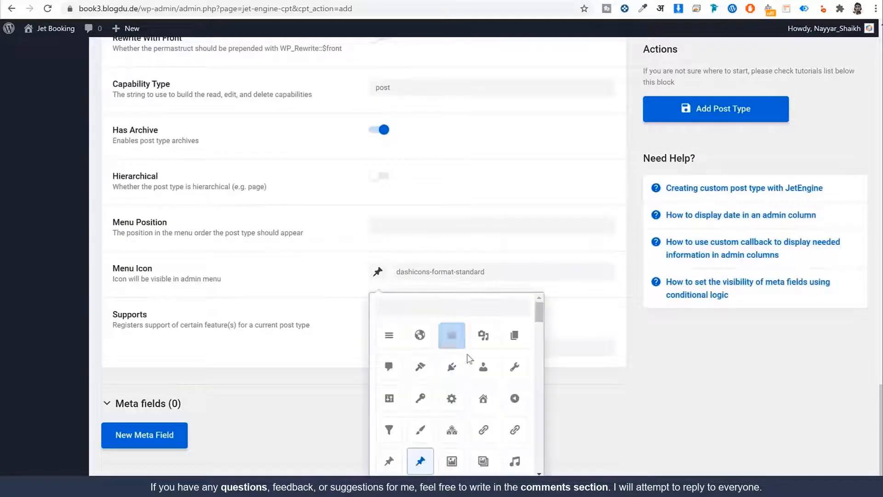
scroll(483, 368, "down", 10)
scroll(500, 367, "down", 8)
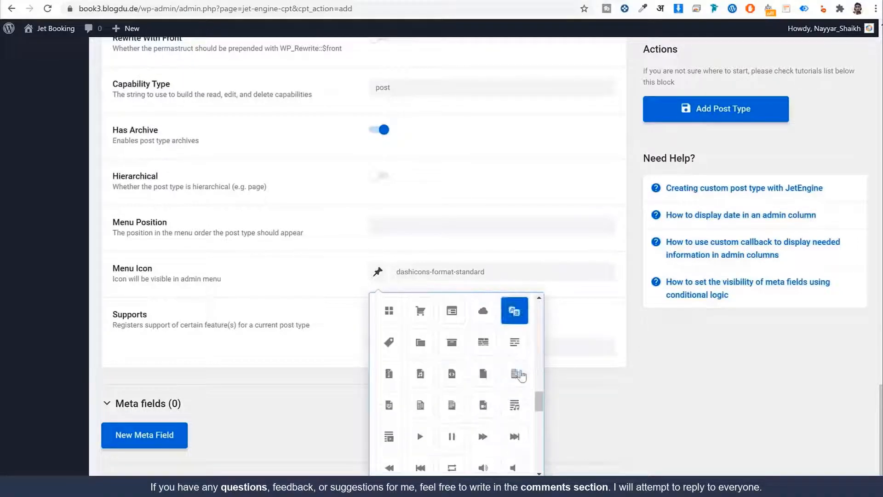
scroll(541, 380, "down", 1)
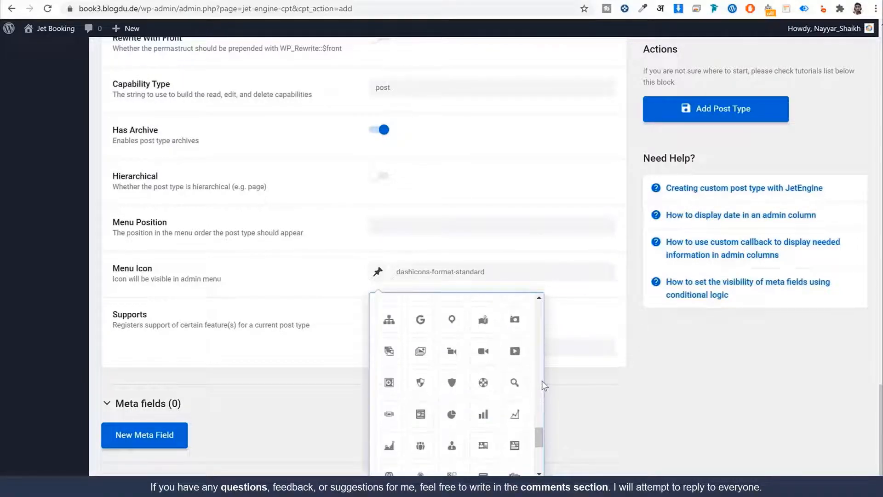
left_click(420, 383)
Add Excerpt and Thumbnail support, then add a first blank meta field
left_click(441, 347)
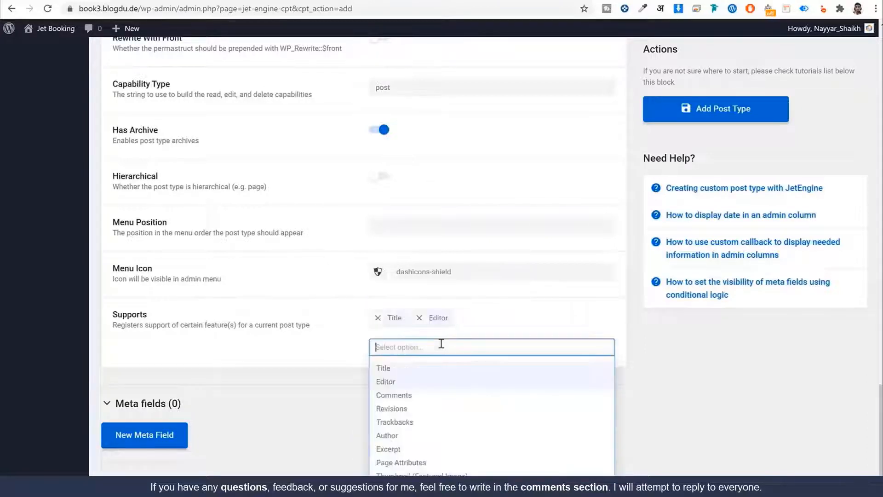
scroll(576, 327, "down", 2)
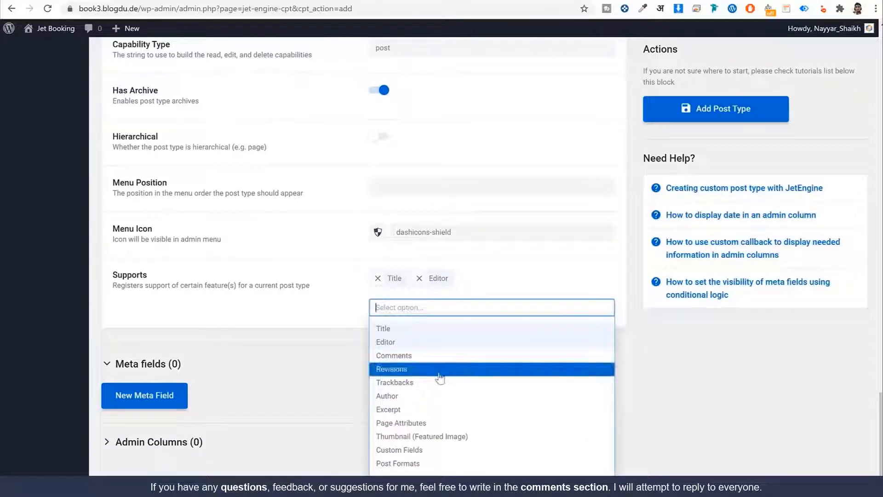
left_click(433, 409)
left_click(463, 301)
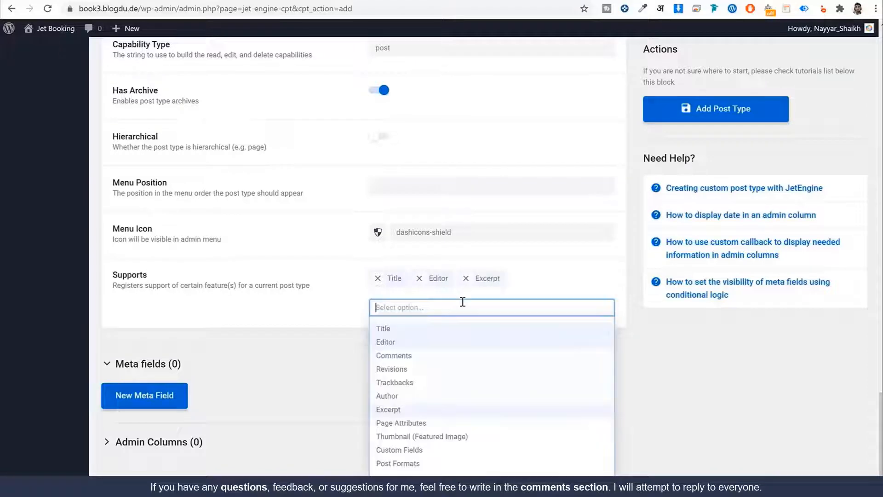
left_click(427, 436)
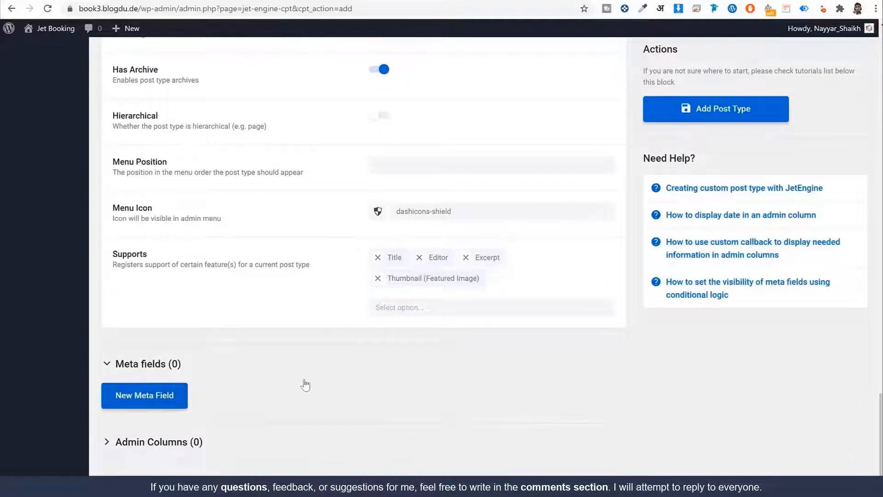
left_click(176, 396)
scroll(414, 385, "down", 6)
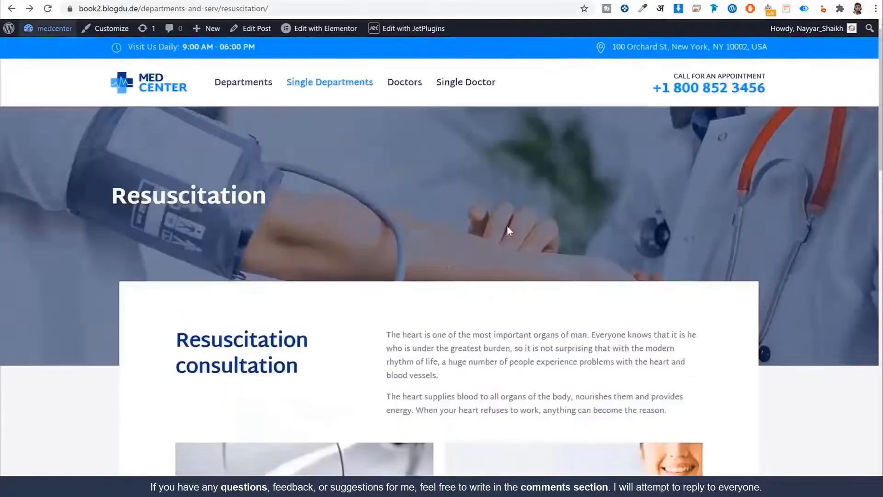
Review the demo site's single doctor page, selecting its name and Specialty-to-Phone details
left_click(475, 83)
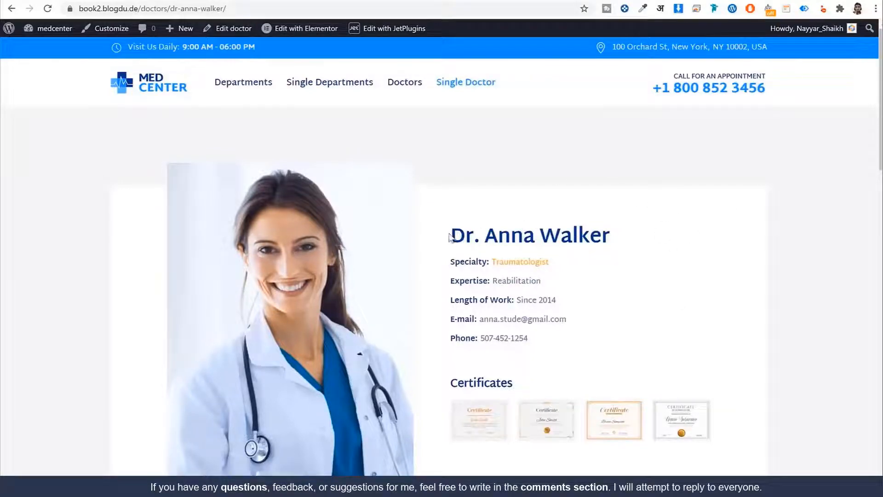
left_click_drag(450, 237, 627, 236)
left_click(476, 233)
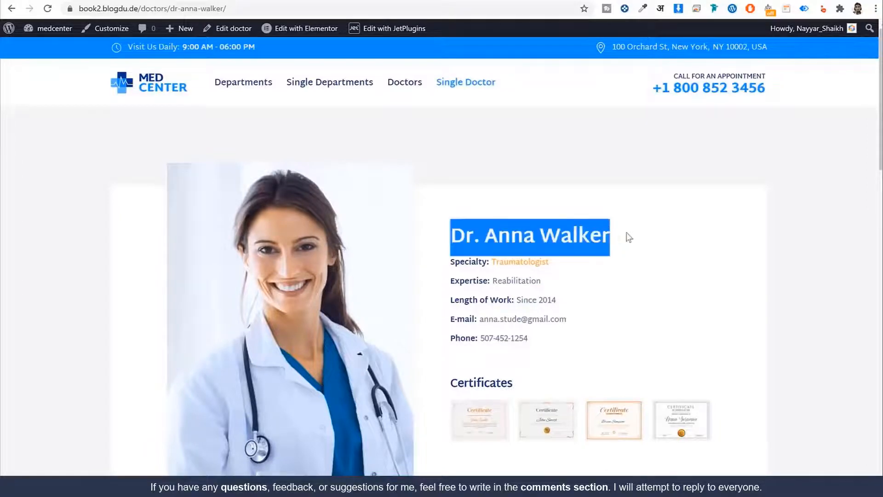
left_click(550, 251)
left_click_drag(471, 268, 597, 339)
scroll(532, 330, "down", 3)
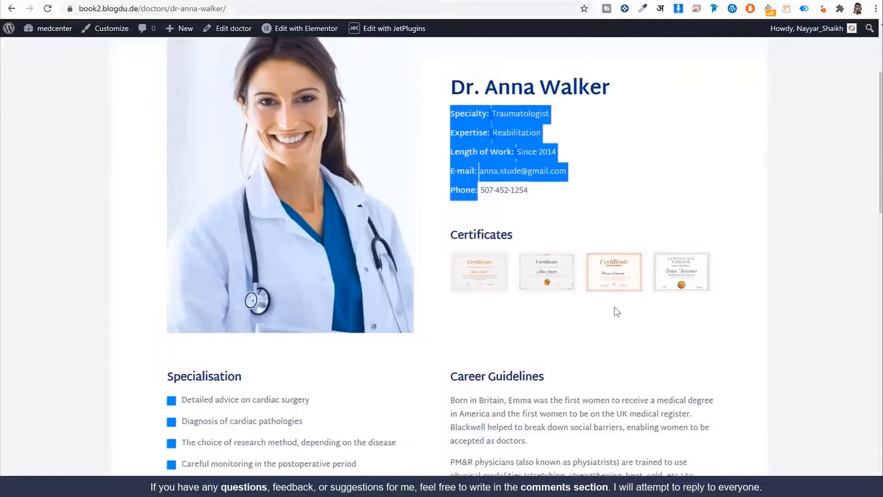
scroll(506, 252, "down", 2)
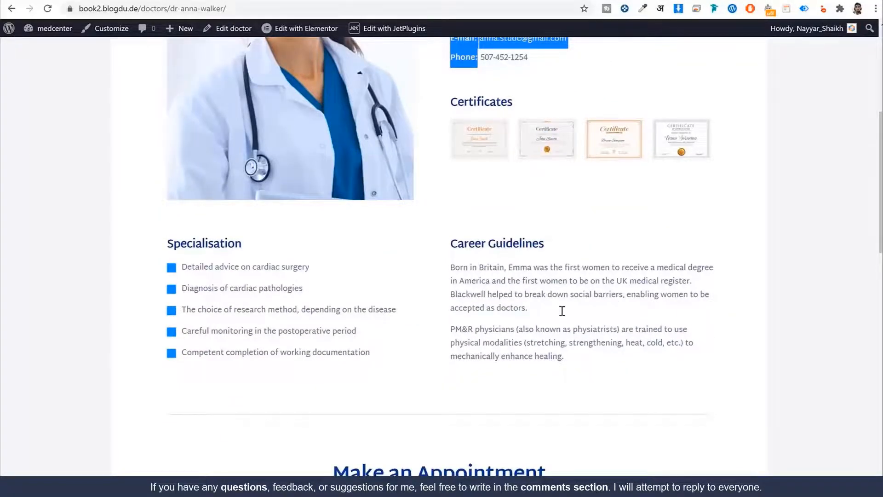
scroll(562, 310, "down", 5)
scroll(560, 328, "up", 7)
left_click(576, 164)
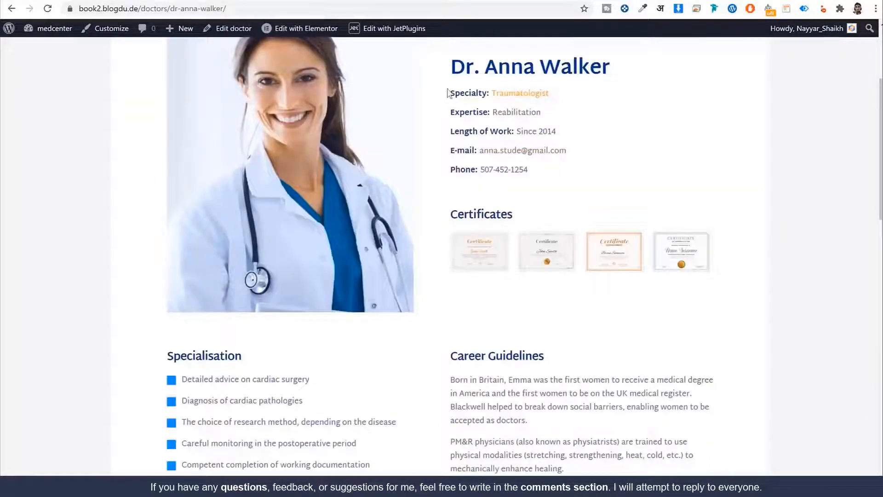
Label the first meta field Specialty with 33.3% field width
left_click_drag(448, 94, 484, 93)
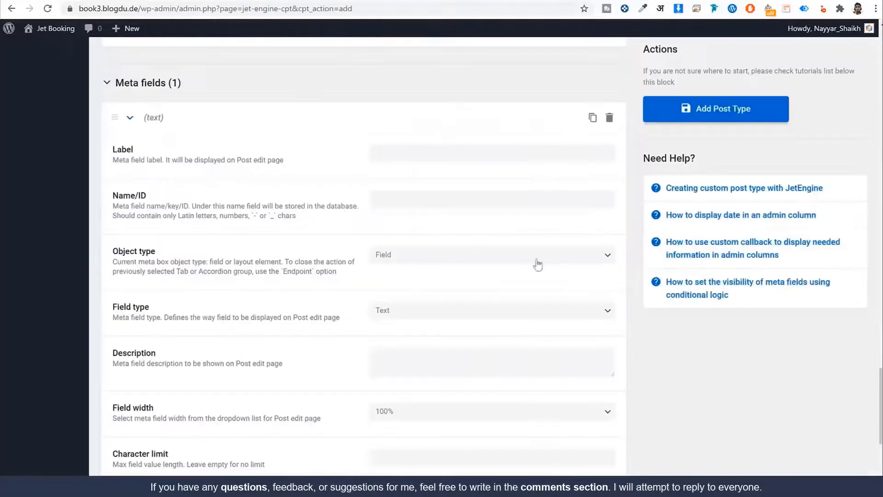
left_click(474, 147)
type("Specialty")
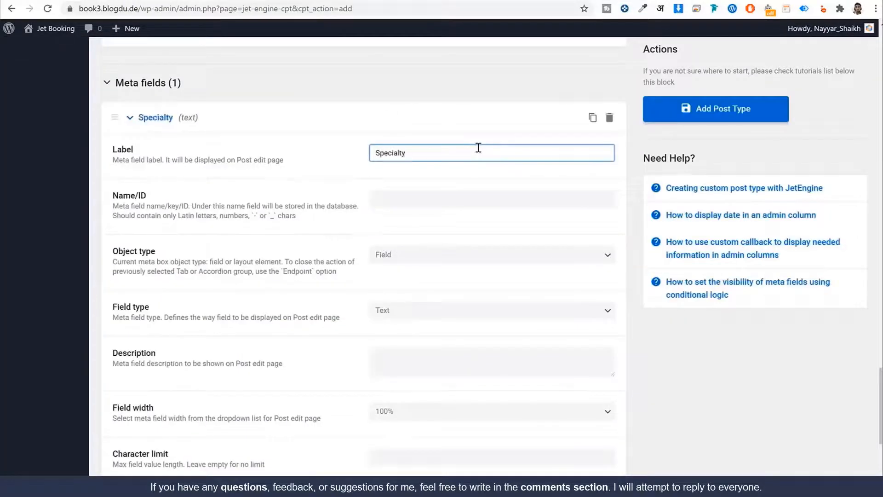
key("Tab")
key("Tab")
key("Tab")
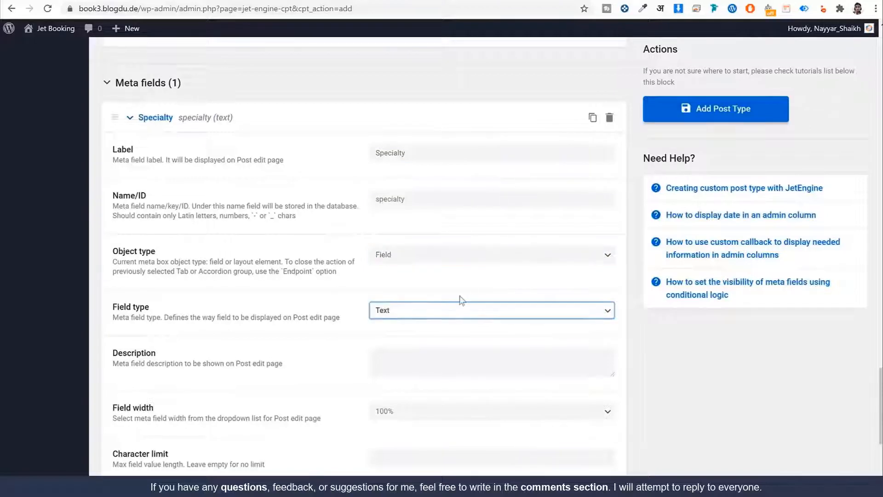
scroll(425, 261, "down", 1)
scroll(423, 260, "down", 2)
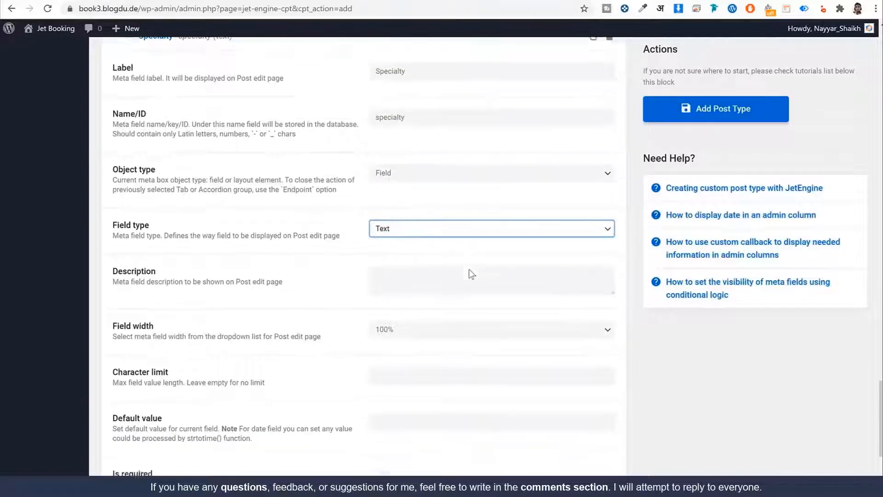
left_click(413, 248)
left_click(416, 294)
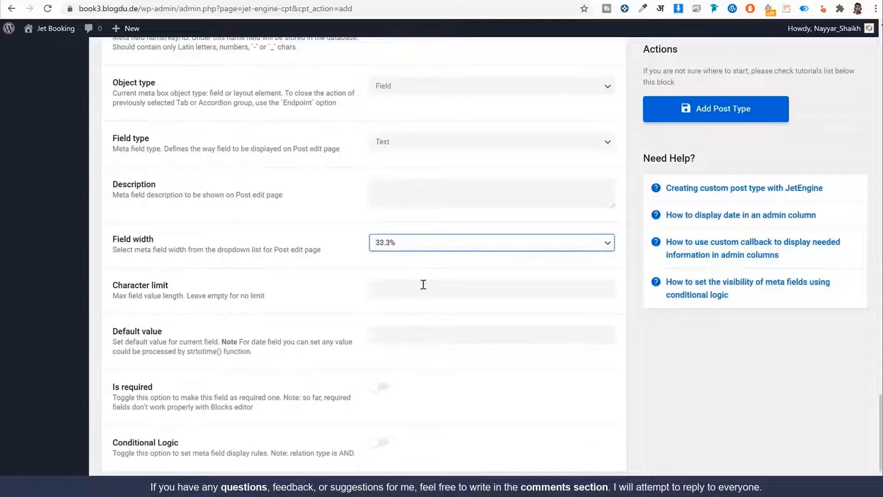
scroll(275, 150, "up", 2)
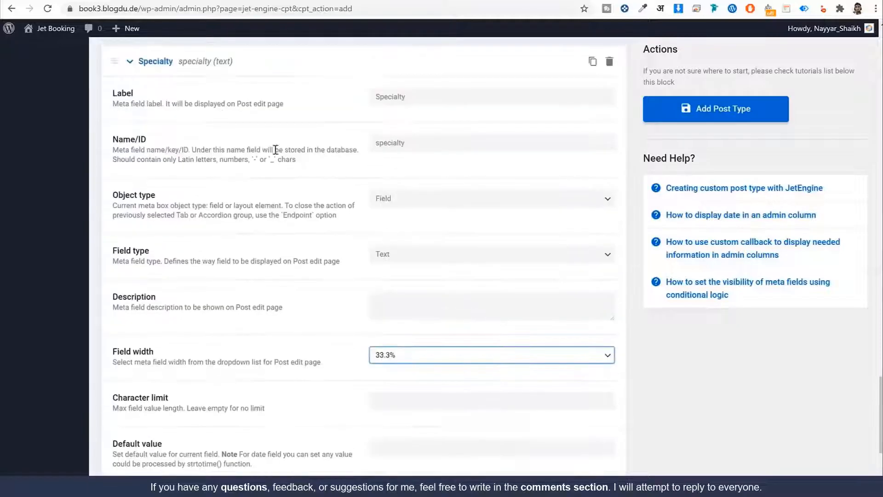
left_click(146, 63)
Add a second meta field labelled Expertise with 33.3% field width
left_click(144, 394)
scroll(387, 366, "down", 3)
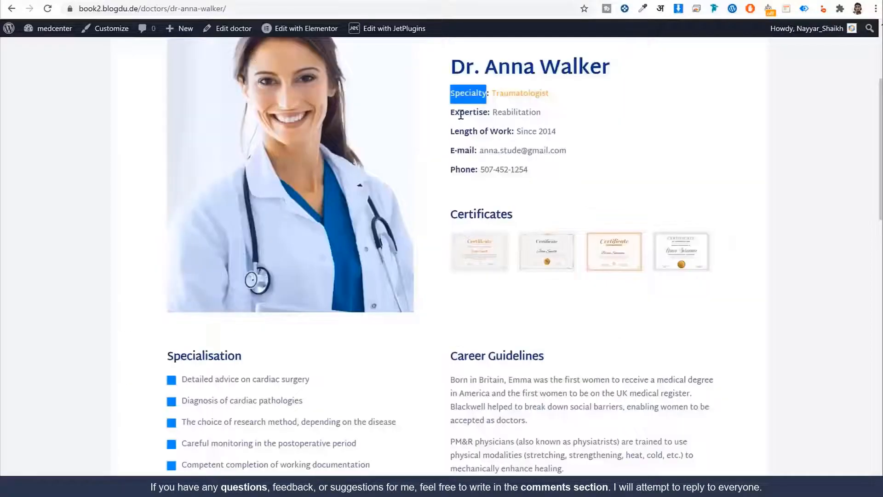
left_click_drag(451, 113, 490, 115)
key("ctrl+c")
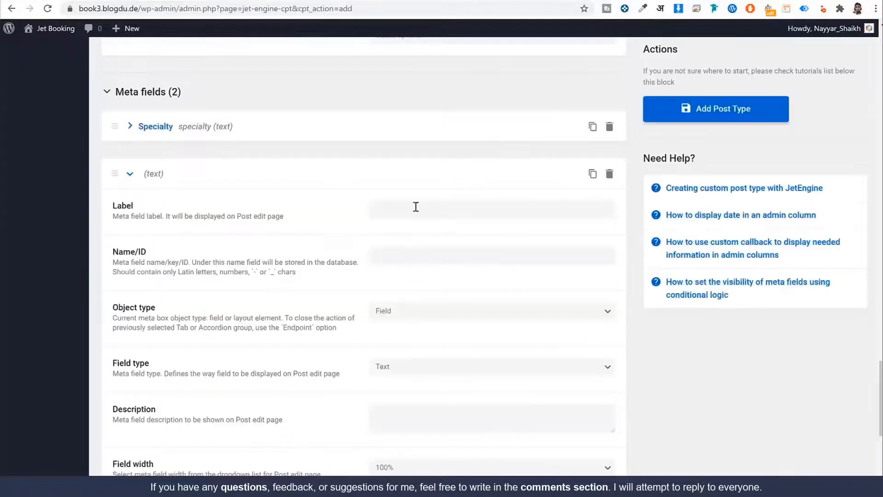
left_click(414, 208)
key("ctrl+v")
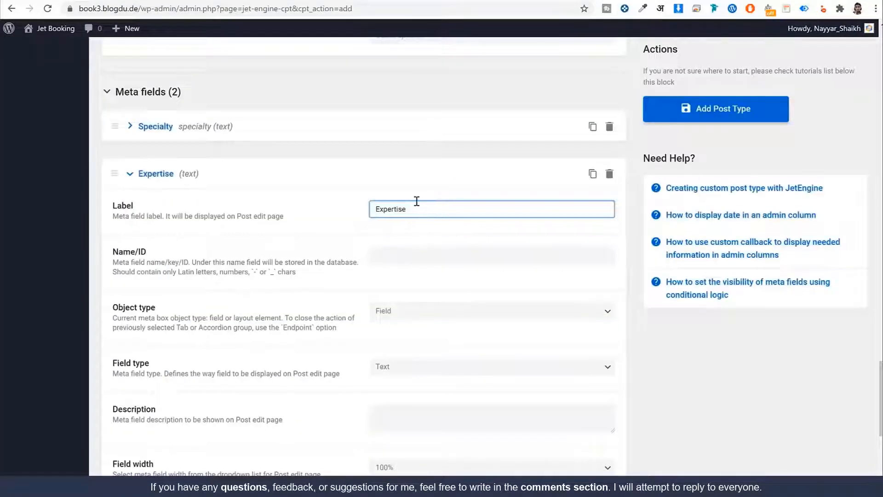
key("ctrl+a")
key("Tab")
key("Tab")
scroll(402, 189, "down", 3)
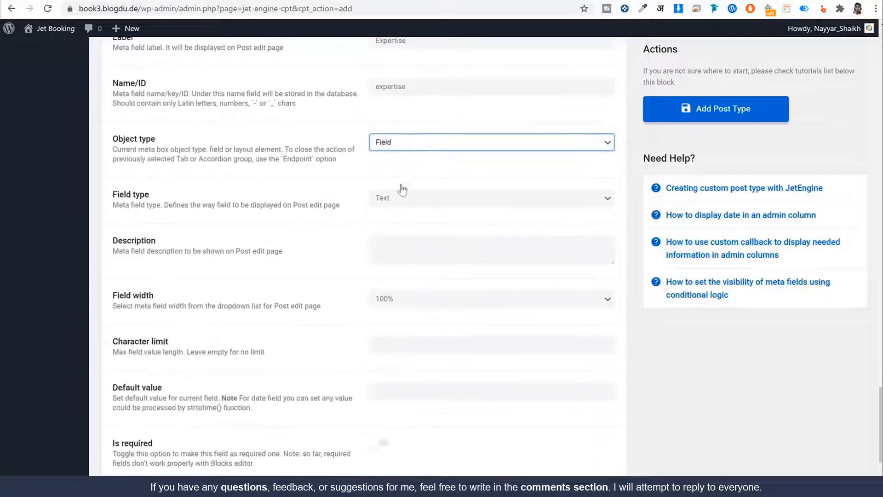
scroll(438, 217, "down", 2)
left_click(460, 185)
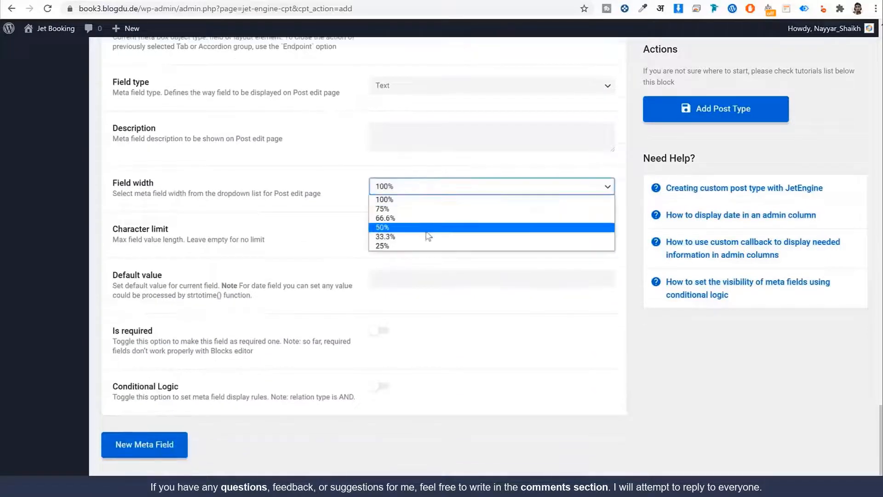
left_click(428, 236)
scroll(239, 367, "up", 5)
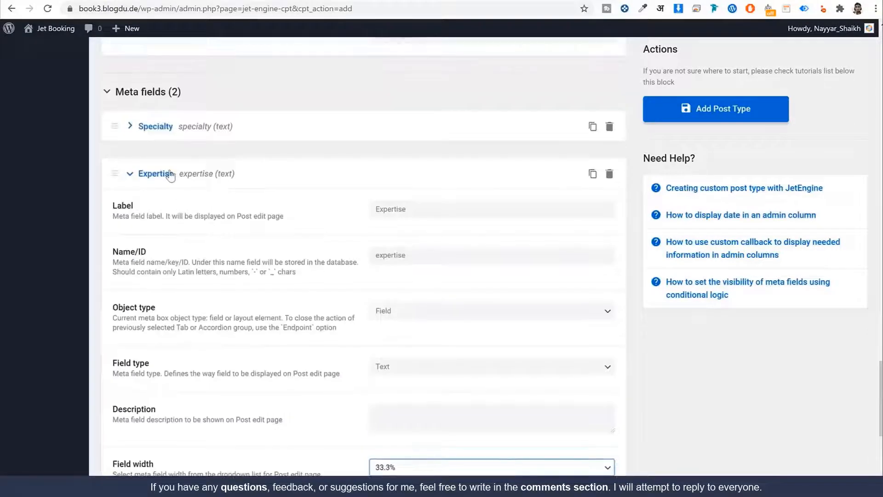
left_click(170, 174)
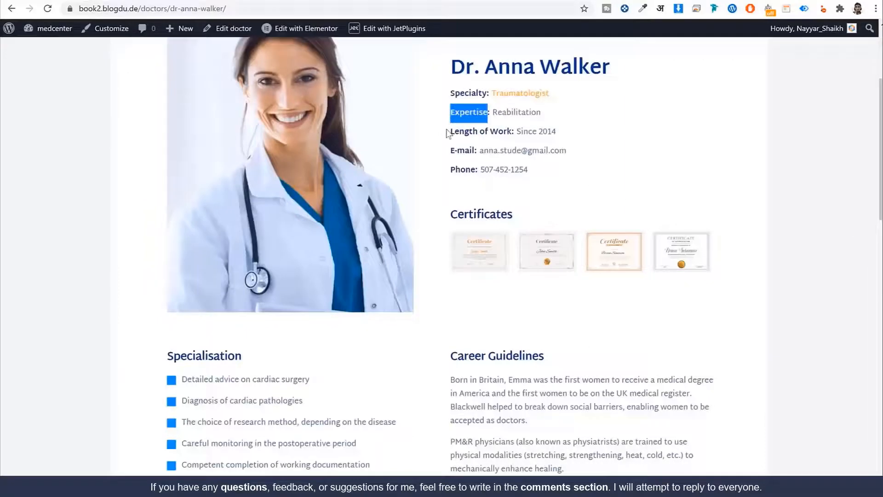
Add a third meta field labelled Length of Work, named length-of-work, at 100% width
left_click_drag(448, 133, 513, 132)
key("ctrl+c")
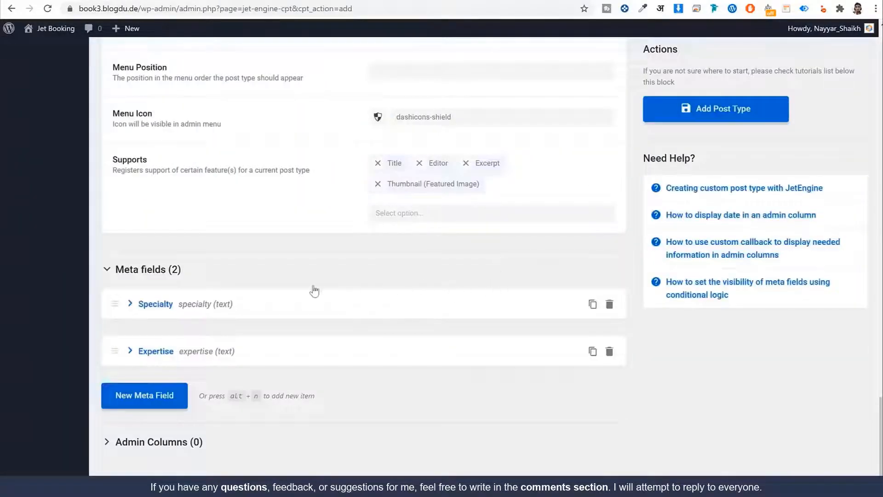
left_click(150, 395)
scroll(222, 399, "down", 5)
left_click(436, 214)
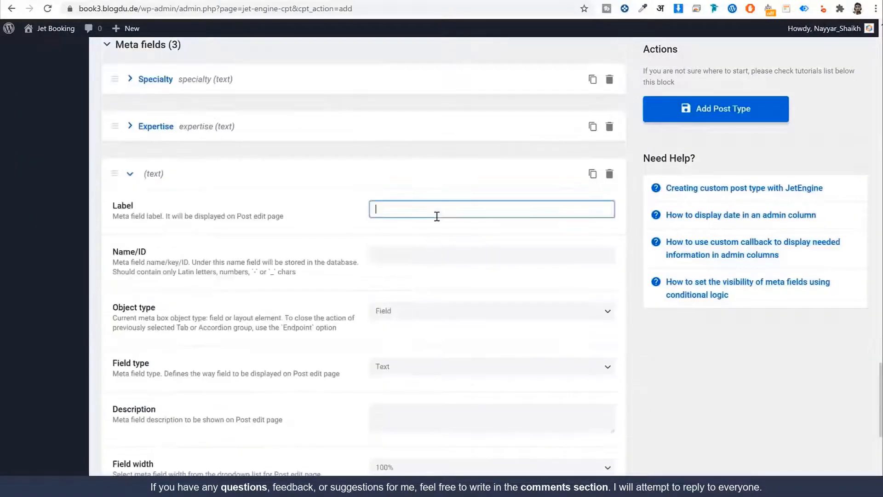
key("ctrl+v")
key("ctrl+a")
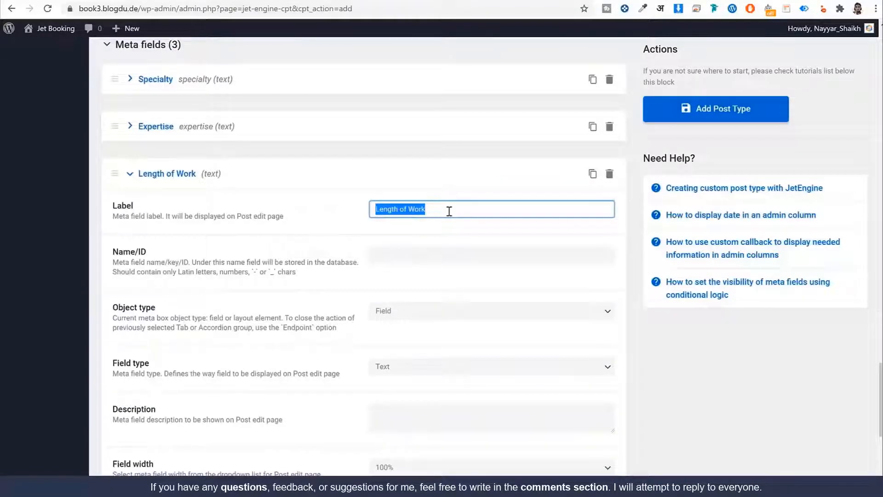
key("Tab")
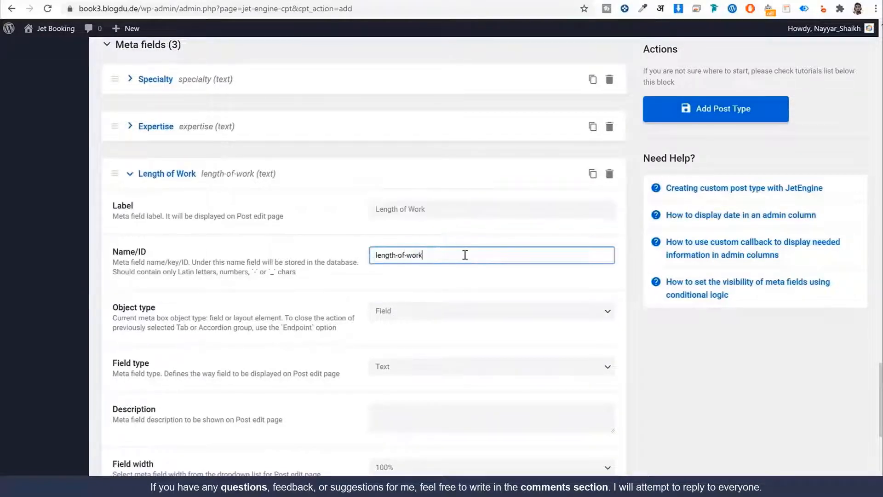
double_click(465, 255)
left_click(468, 255)
scroll(506, 287, "down", 5)
scroll(506, 286, "down", 1)
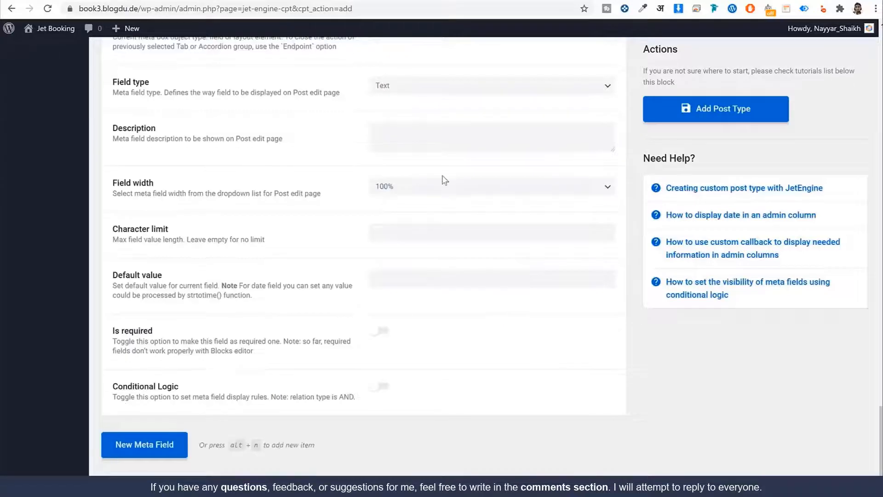
left_click(442, 185)
left_click(427, 237)
scroll(430, 258, "up", 5)
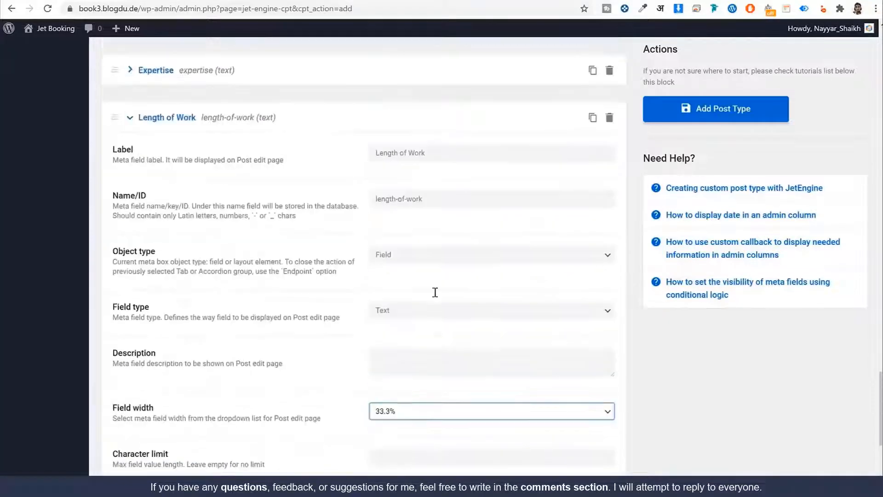
left_click(171, 121)
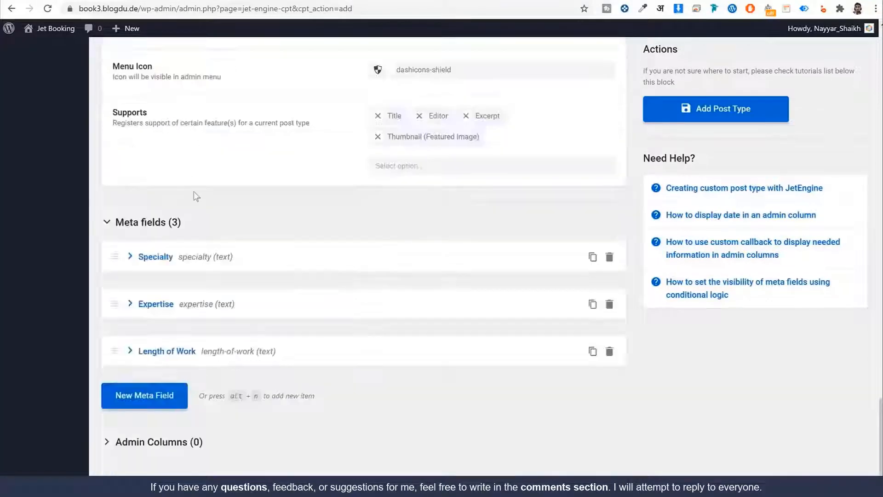
Add a fourth meta field and copy the E-mail label from the doctor page
left_click(166, 406)
scroll(275, 68, "down", 4)
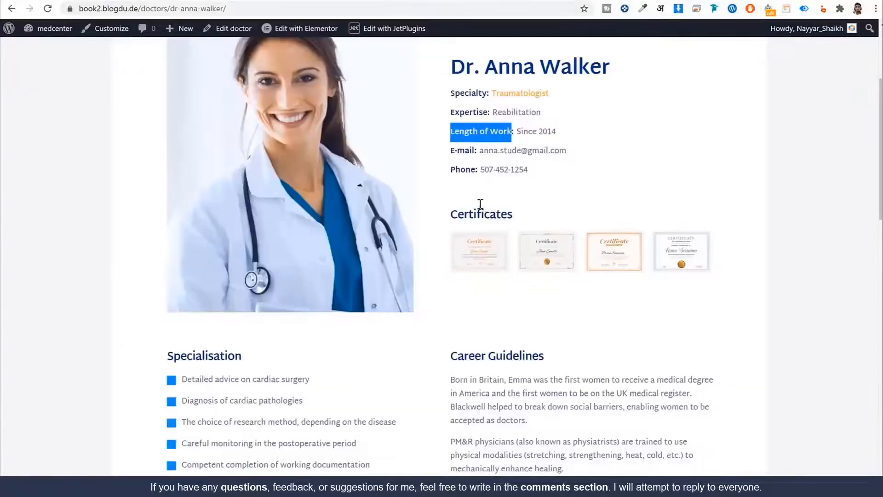
left_click_drag(451, 150, 473, 149)
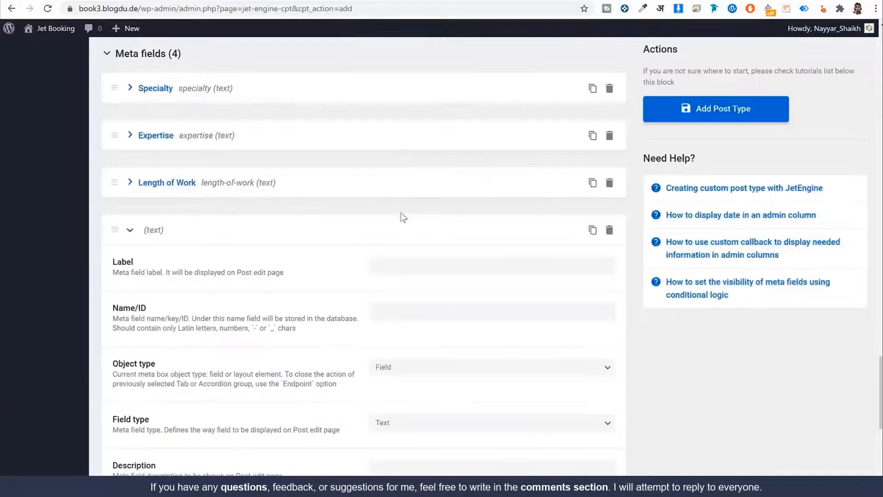
left_click(414, 262)
Label the fourth meta field E-mail with 50% field width
type("E-mail")
key("Tab")
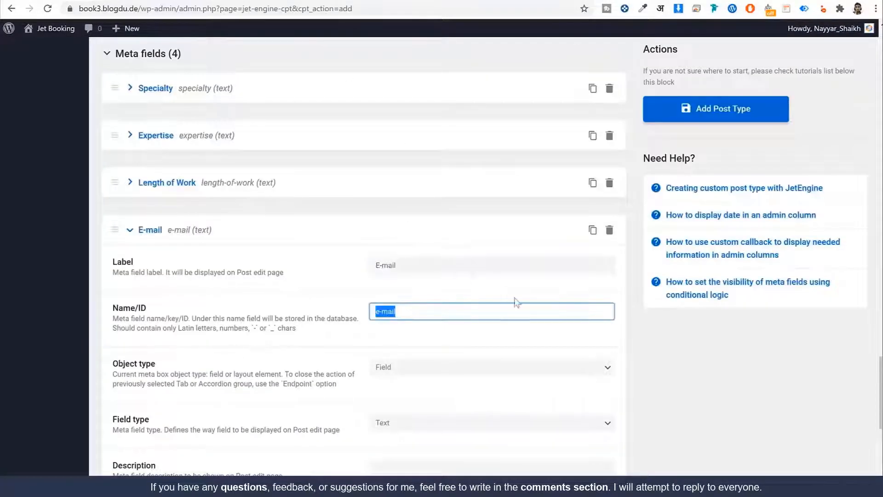
scroll(449, 277, "down", 5)
scroll(520, 252, "down", 4)
left_click(429, 188)
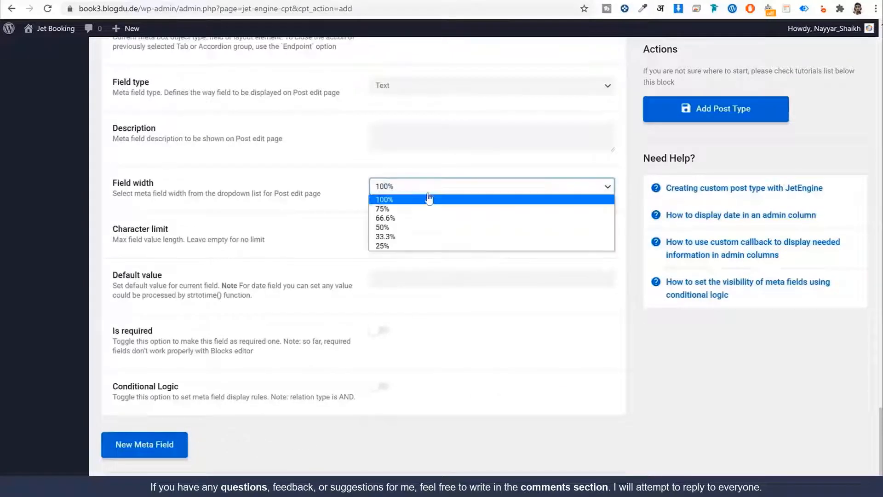
left_click(424, 228)
scroll(428, 266, "up", 4)
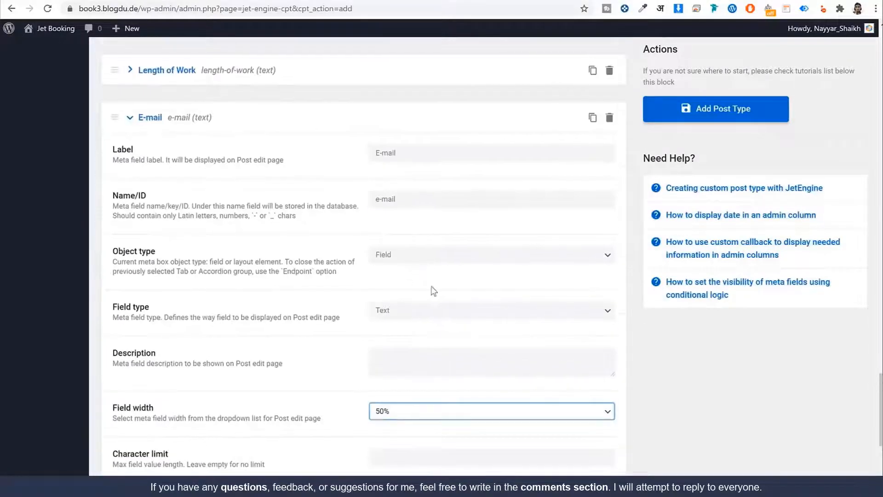
left_click(194, 124)
Add a fifth meta field labelled Phone, ID phone, at 50% width
left_click(161, 399)
scroll(276, 192, "down", 5)
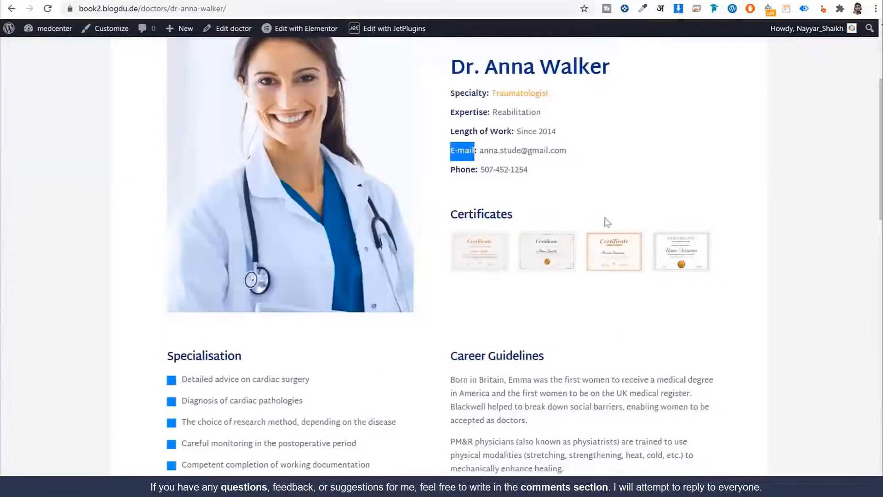
left_click(453, 170)
key("Escape")
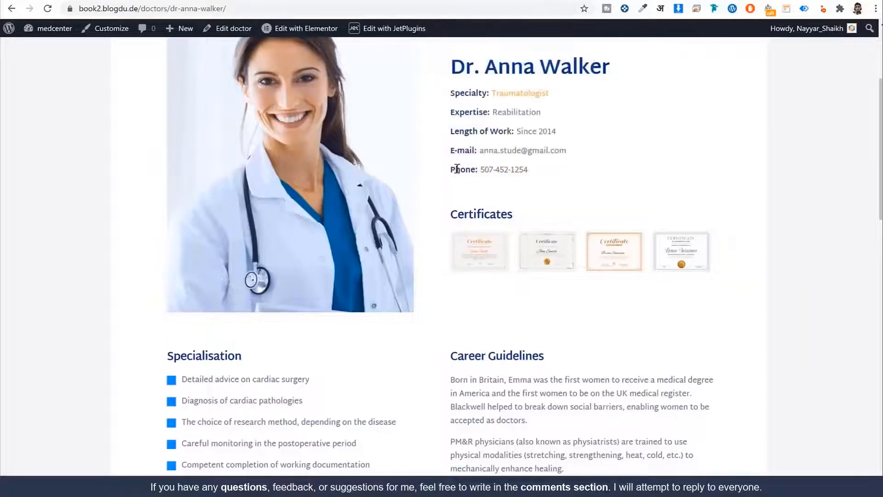
double_click(457, 168)
key("ctrl+c")
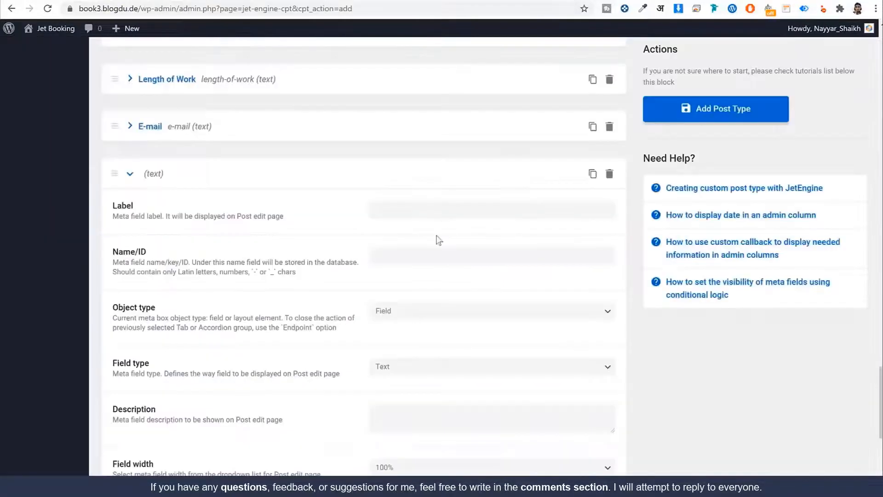
left_click(429, 212)
key("ctrl+v")
key("Tab")
key("Tab")
scroll(460, 322, "down", 2)
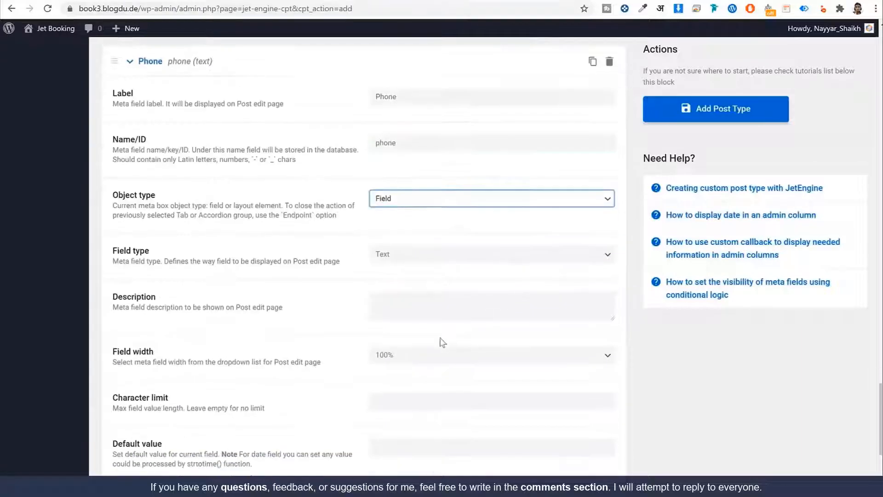
left_click(428, 357)
key("Escape")
scroll(153, 158, "up", 2)
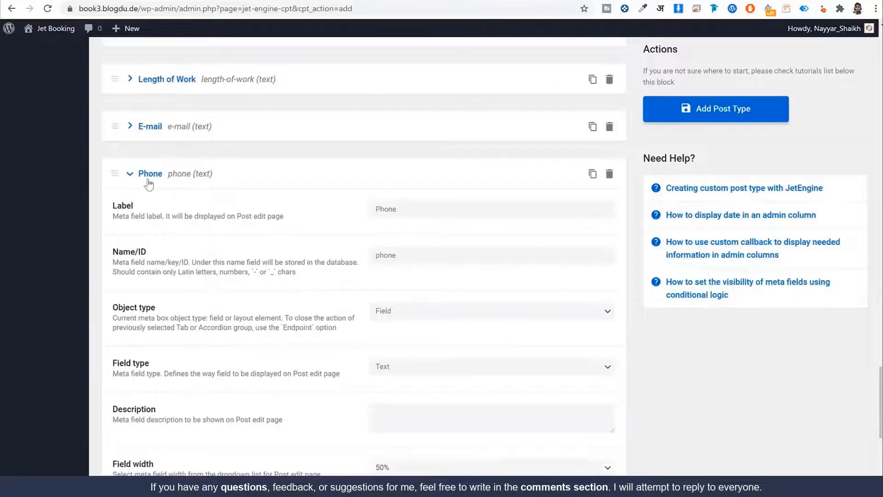
left_click(149, 183)
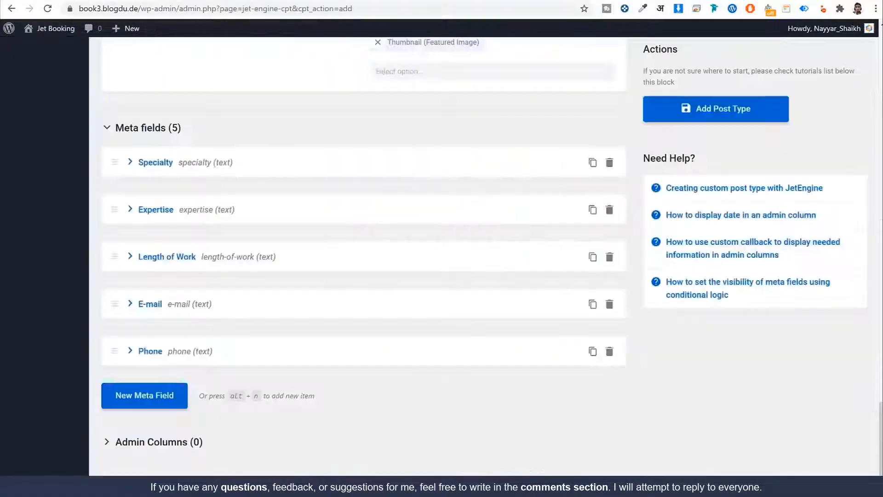
Add a sixth meta field labelled Certificates with Gallery field type
left_click(138, 395)
scroll(410, 369, "down", 2)
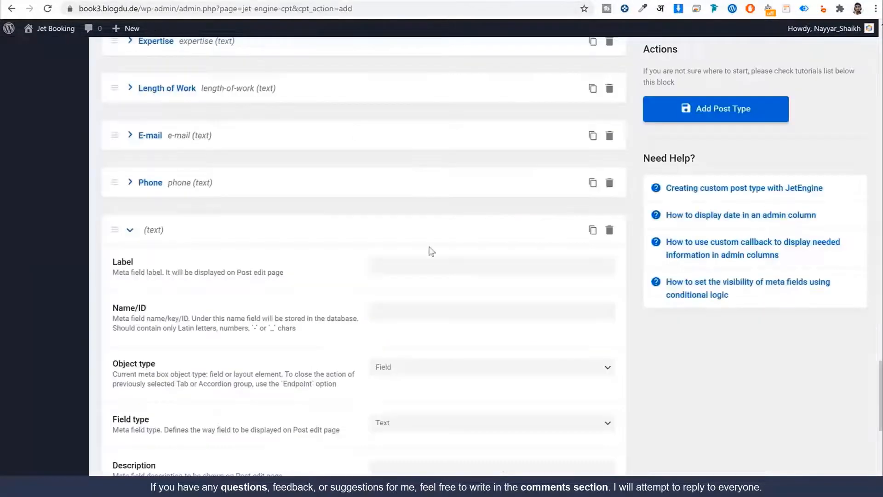
left_click(432, 267)
key("ctrl+v")
key("Tab")
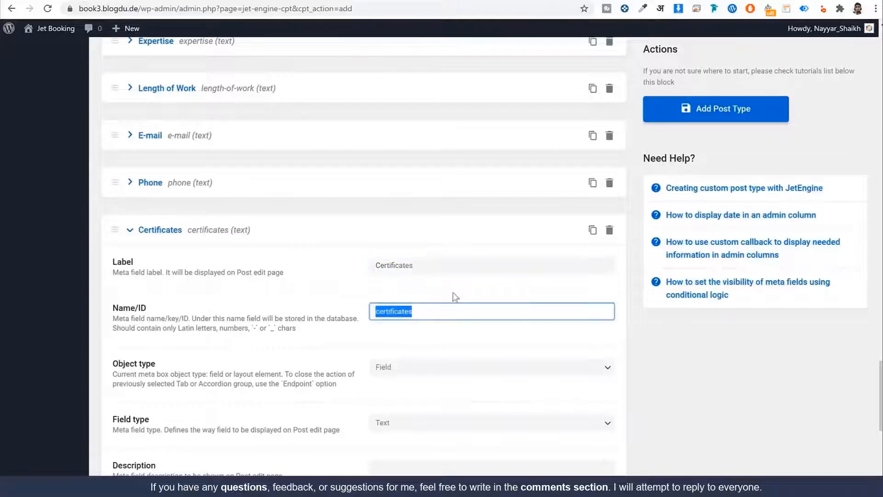
scroll(516, 331, "down", 3)
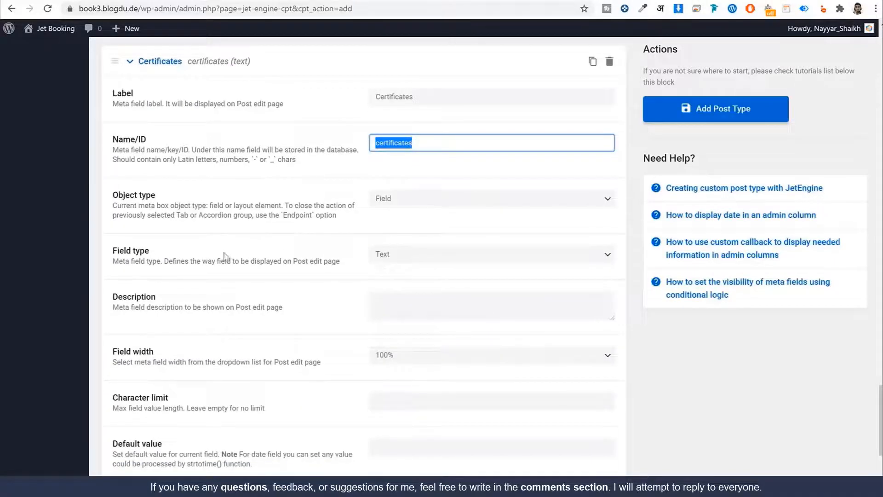
left_click(384, 254)
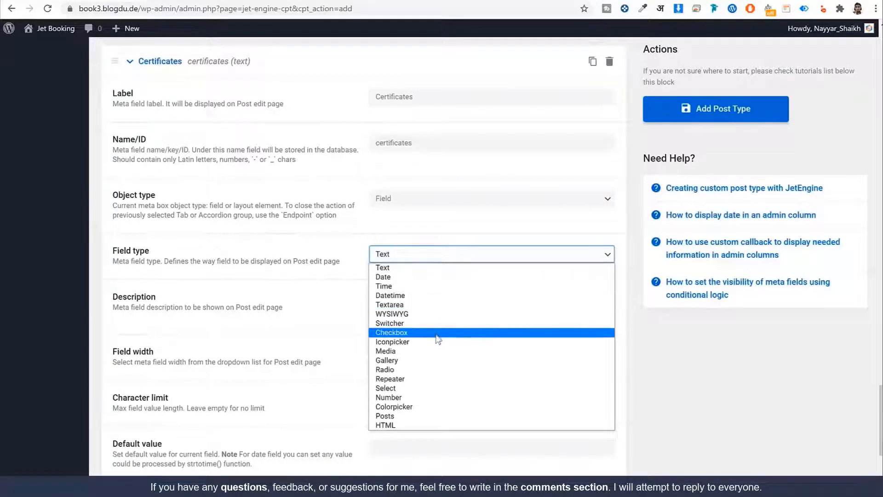
left_click(430, 360)
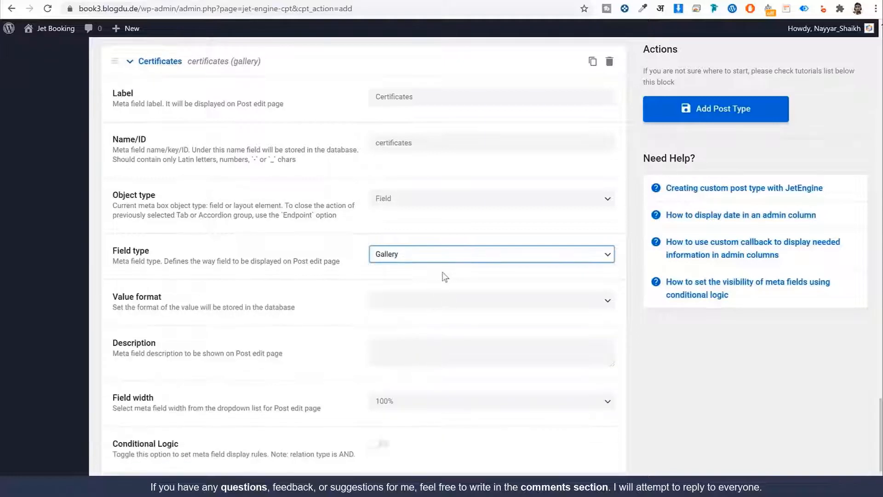
scroll(404, 410, "up", 3)
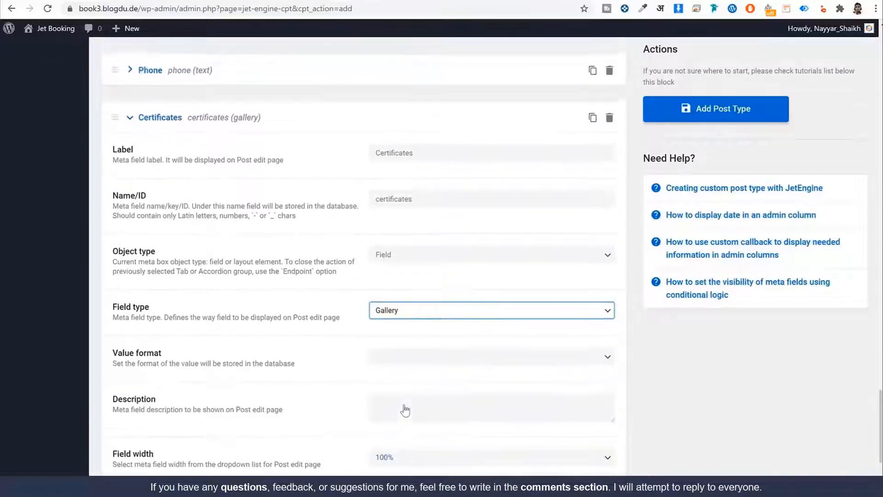
left_click(164, 183)
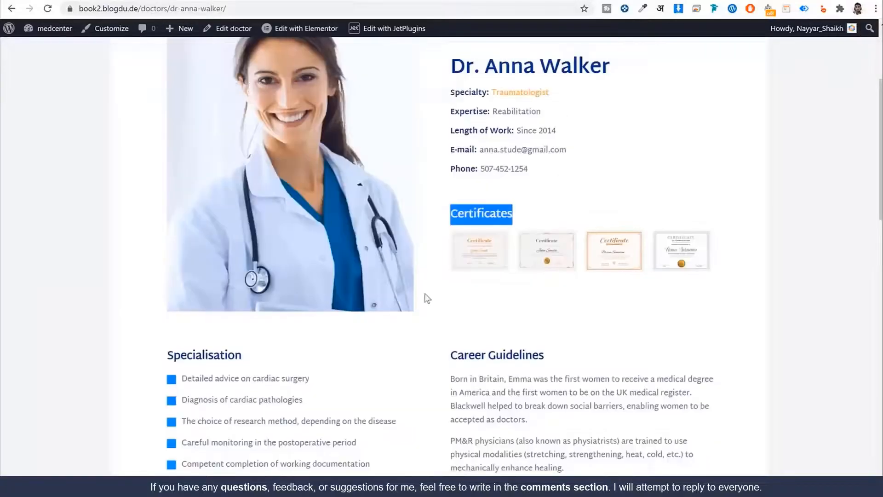
scroll(368, 276, "down", 3)
left_click_drag(244, 188, 168, 183)
scroll(364, 276, "up", 3)
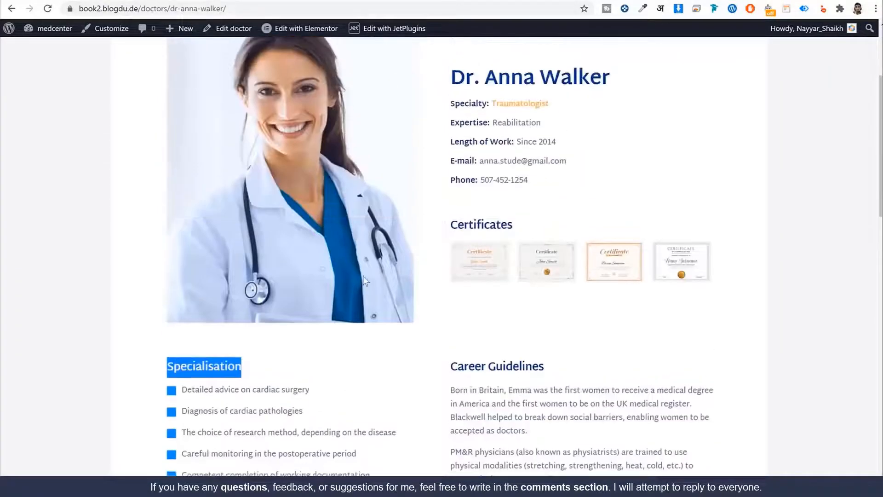
scroll(460, 285, "down", 1)
left_click(510, 301)
triple_click(510, 302)
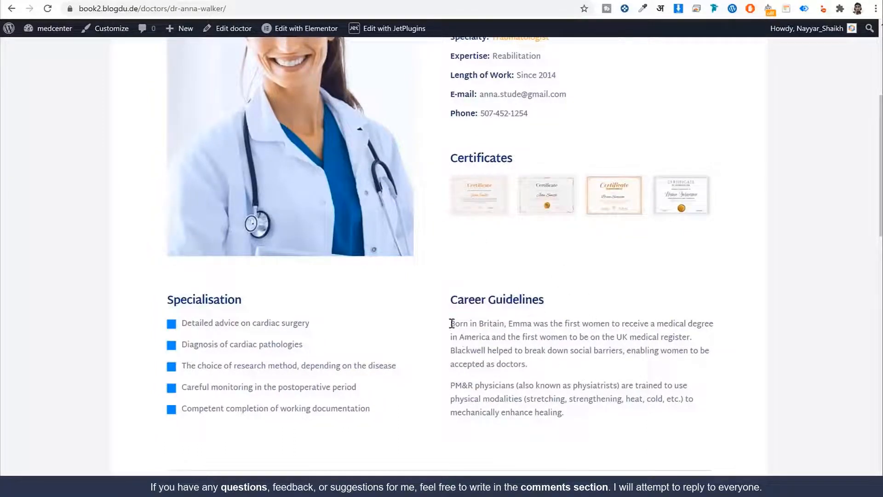
left_click_drag(452, 321, 586, 400)
left_click(594, 414)
scroll(479, 237, "up", 5)
left_click_drag(454, 236, 622, 243)
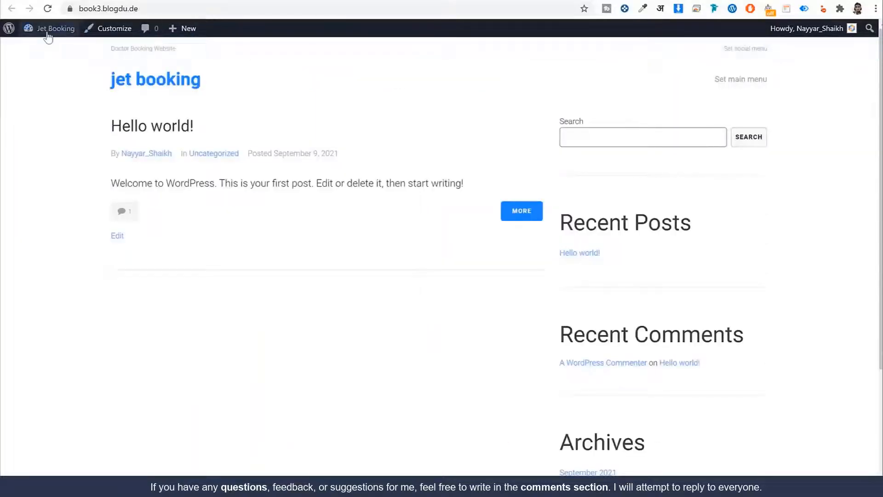
mouse_move(48, 37)
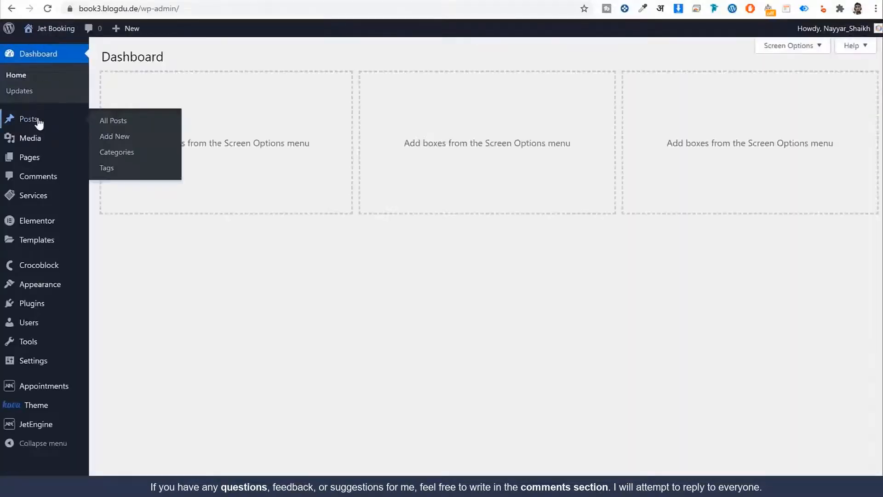
left_click(39, 121)
left_click(160, 58)
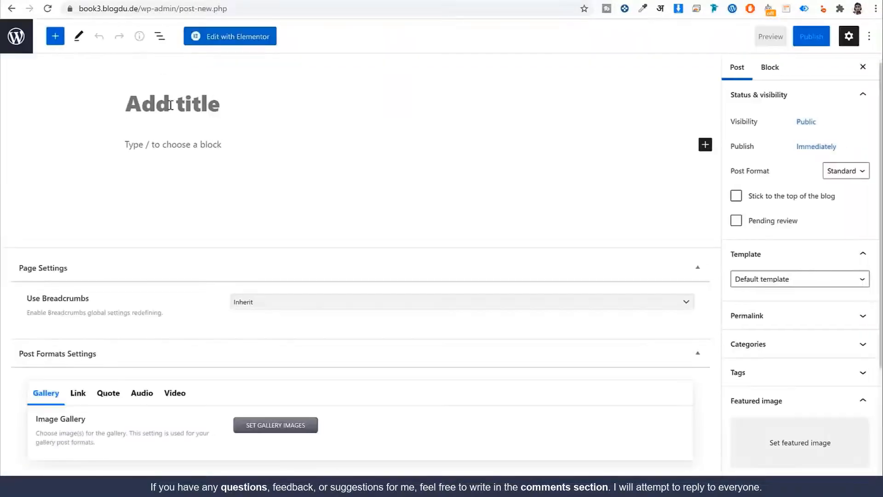
left_click(184, 136)
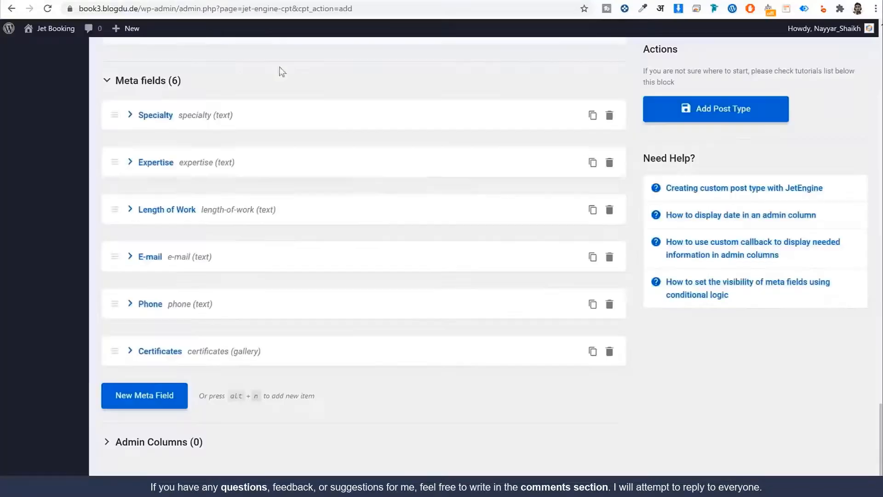
scroll(383, 185, "up", 7)
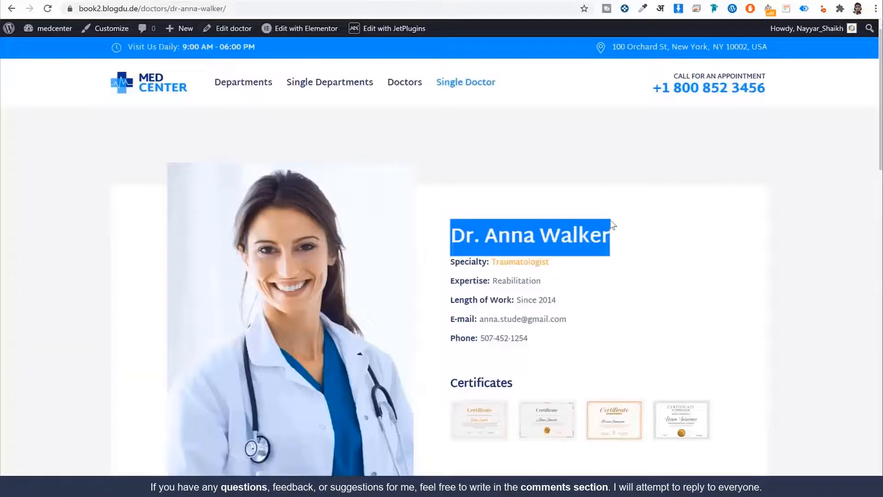
left_click(610, 237)
left_click_drag(609, 237, 446, 226)
scroll(575, 233, "down", 10)
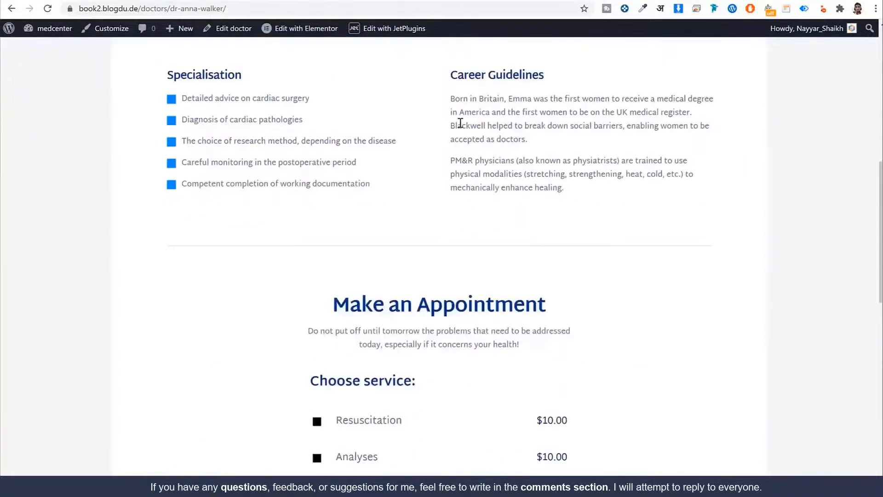
left_click_drag(454, 98, 557, 203)
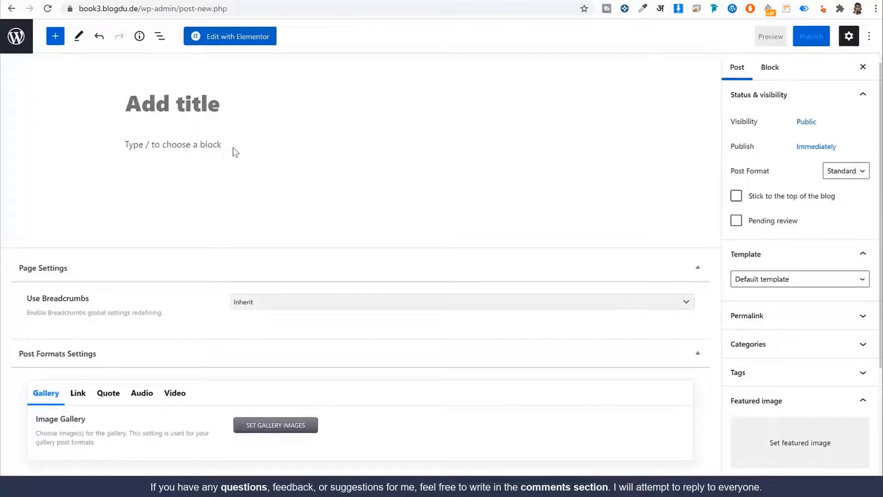
left_click(243, 145)
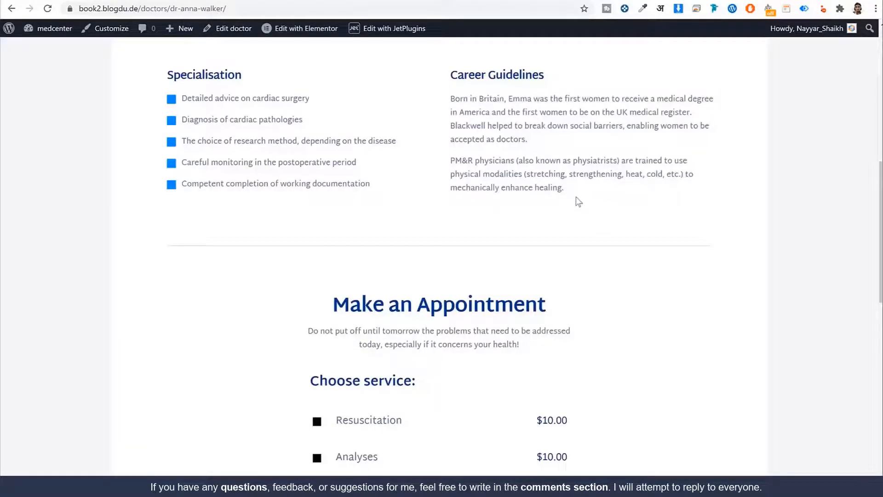
mouse_move(607, 208)
left_mouse_down()
mouse_move(449, 138)
mouse_move(441, 98)
left_mouse_up()
left_click(470, 107)
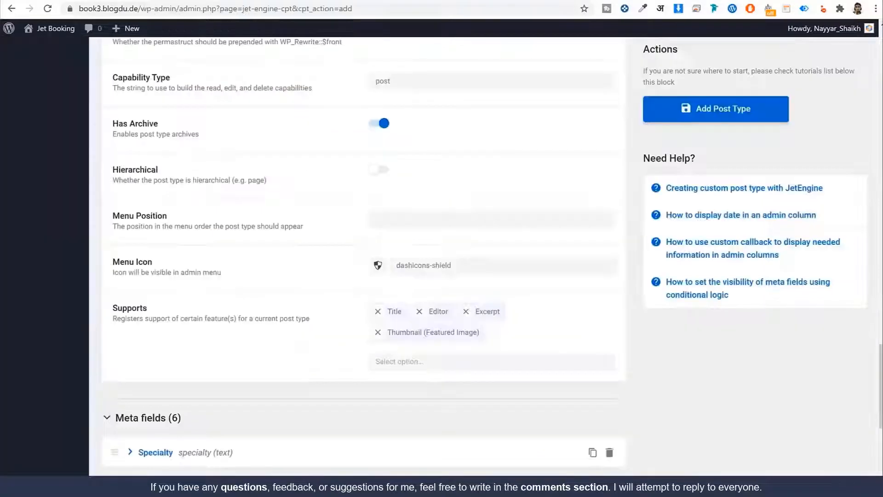
Add a Specialisation meta field with ID specialisation and set its type to Repeater
scroll(515, 198, "down", 7)
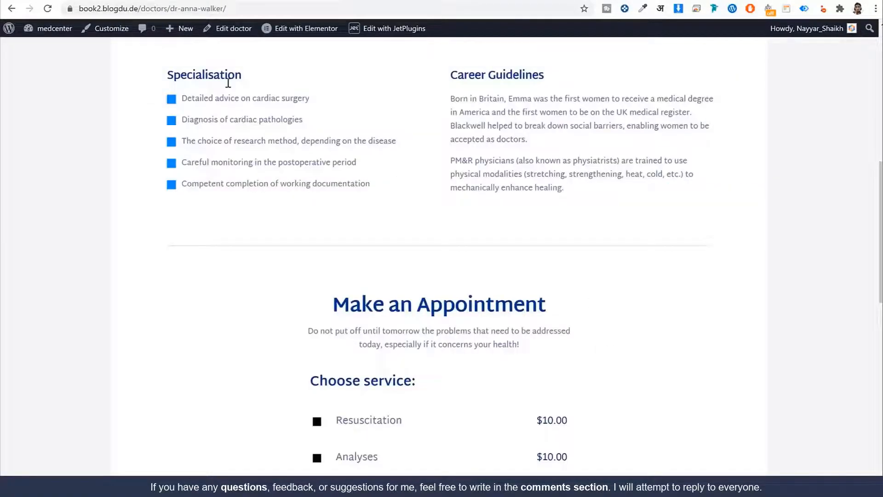
double_click(228, 78)
key("ctrl+c")
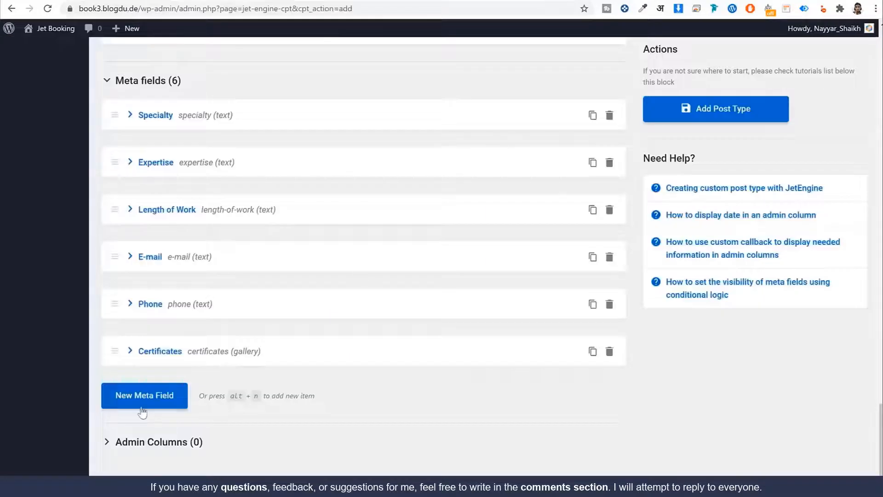
left_click(142, 411)
scroll(237, 391, "down", 4)
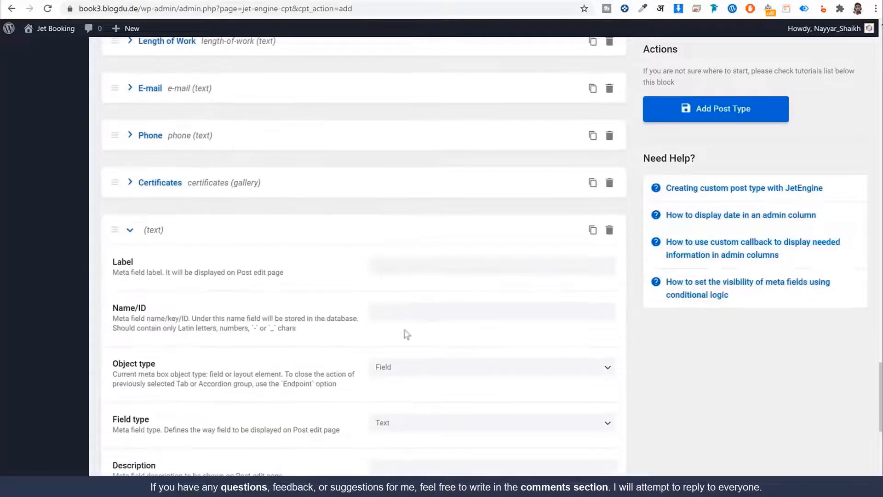
left_click(398, 266)
key("ctrl+v")
key("ctrl+a")
key("Tab")
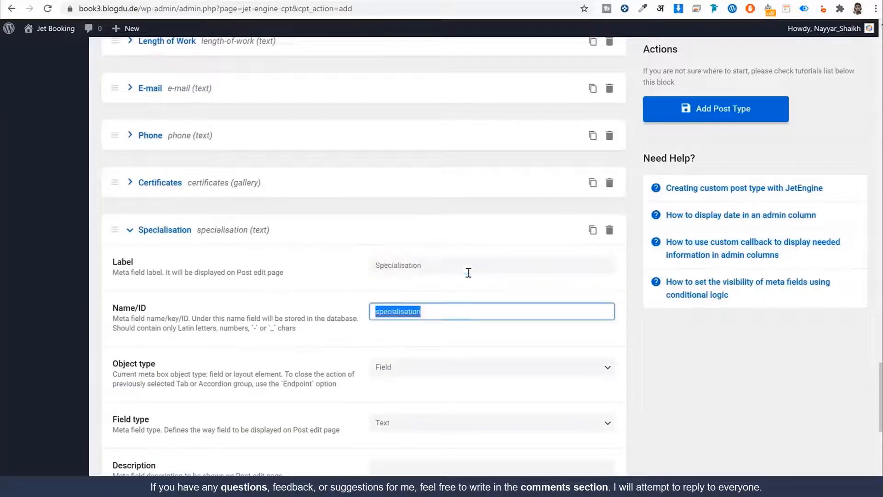
scroll(532, 312, "down", 4)
left_click(320, 227)
scroll(388, 220, "down", 1)
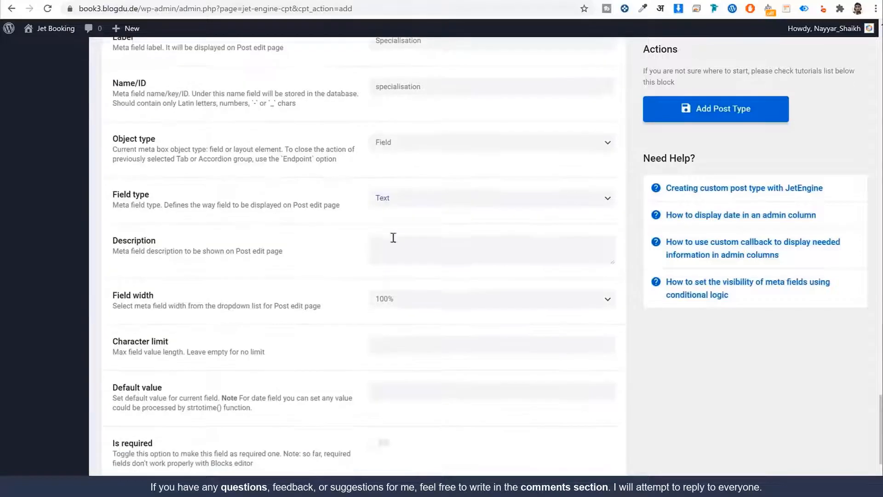
left_click(459, 201)
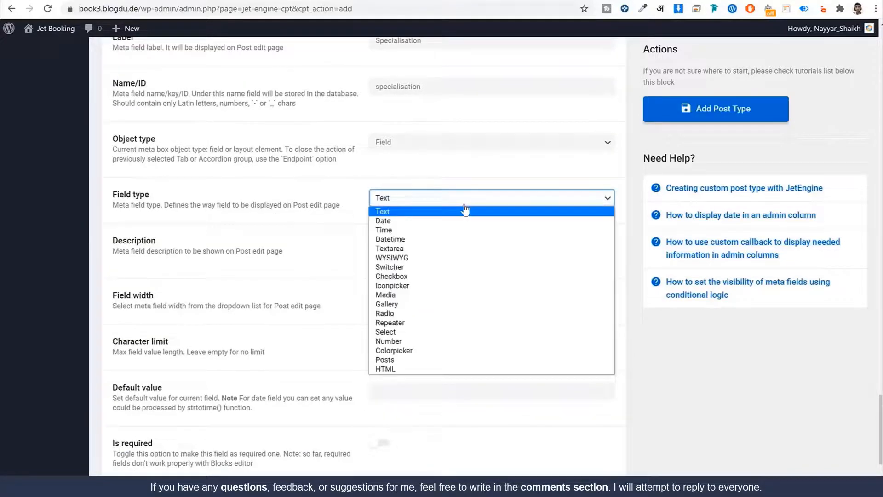
left_click(459, 323)
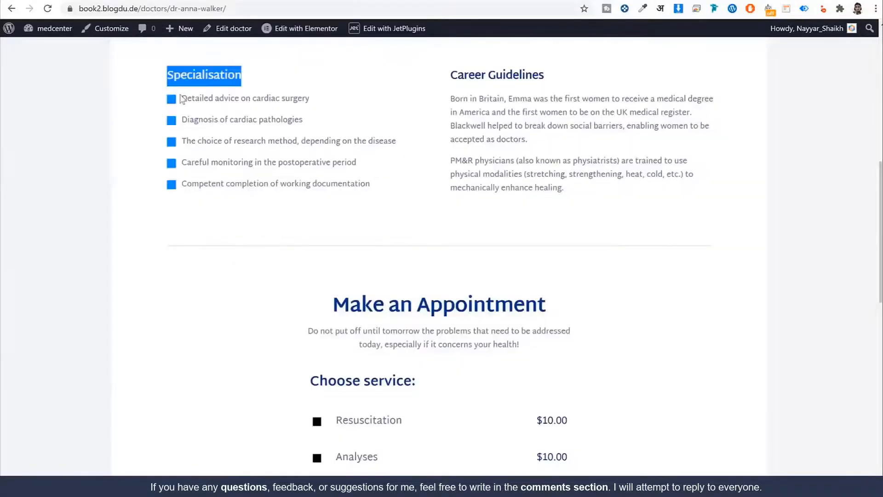
Review the specialisation entries on the doctor reference page
left_click_drag(182, 98, 299, 97)
left_click(315, 97)
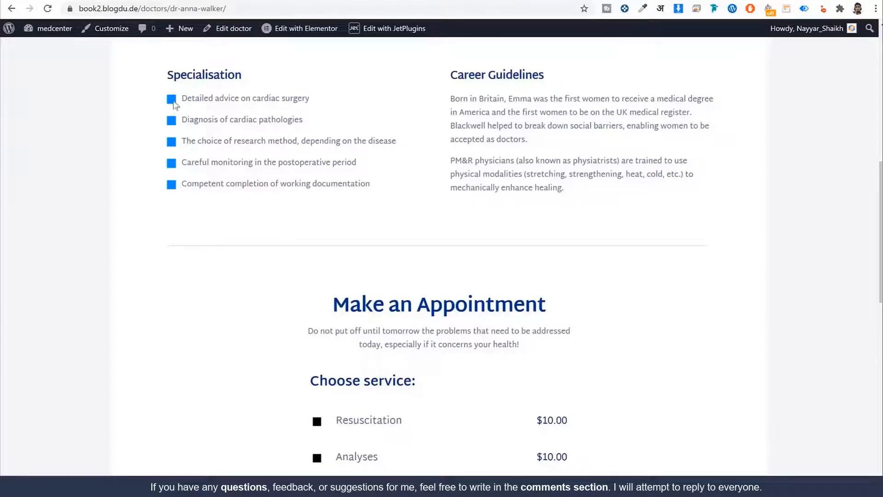
left_click_drag(183, 97, 305, 96)
left_click(321, 107)
left_click_drag(189, 119, 182, 119)
left_click(406, 119)
left_click(199, 0)
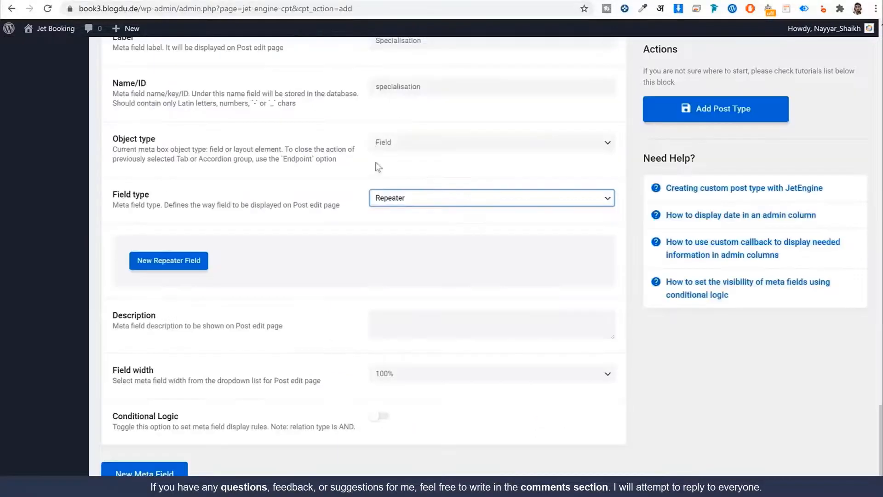
Add a Qualification sub-field to the Specialisation repeater, named qualification
left_click(169, 267)
left_click(403, 300)
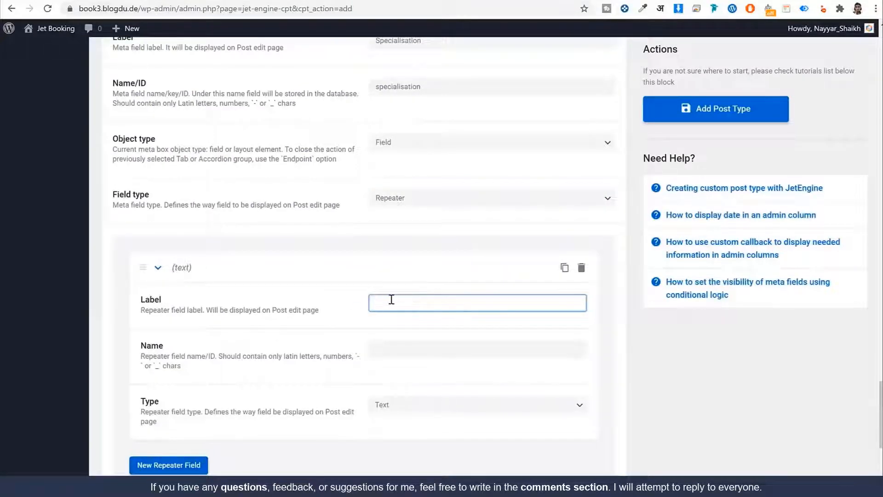
left_click(82, 1)
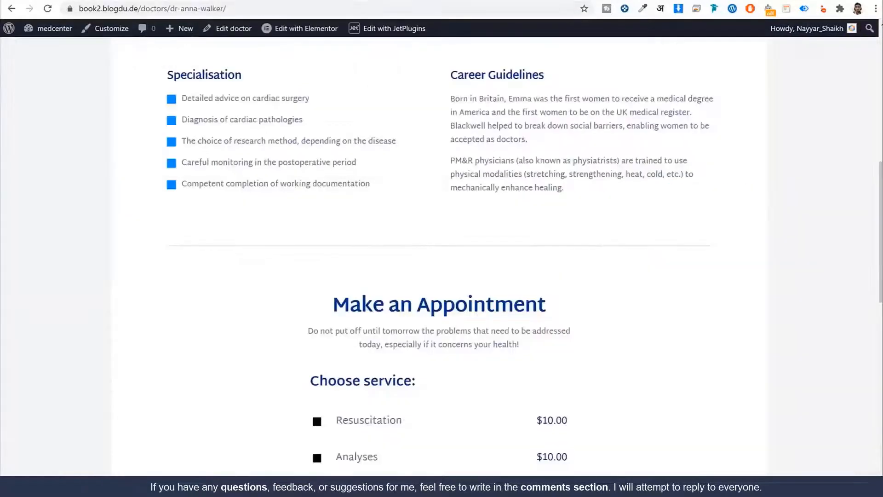
left_click(230, 1)
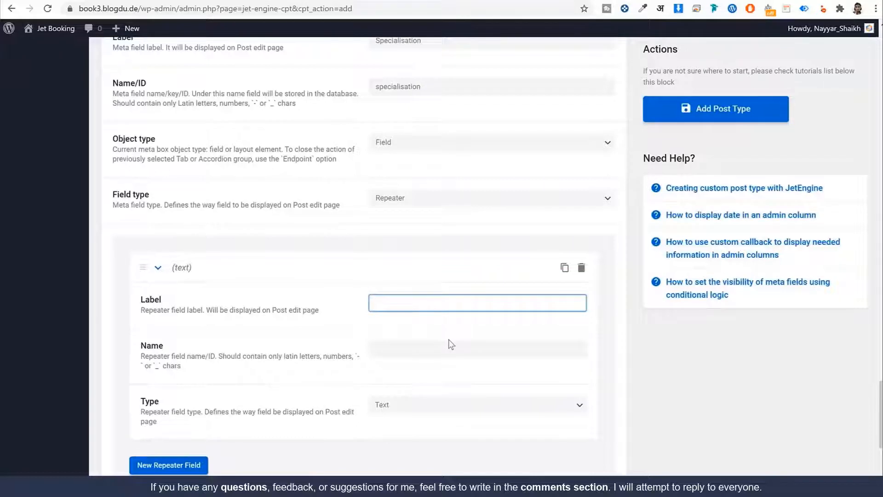
type("Qulaificatio")
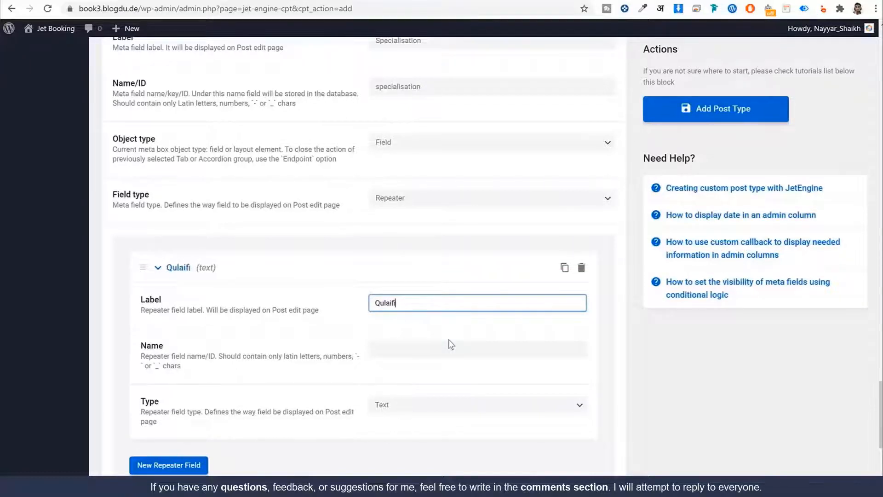
type("n")
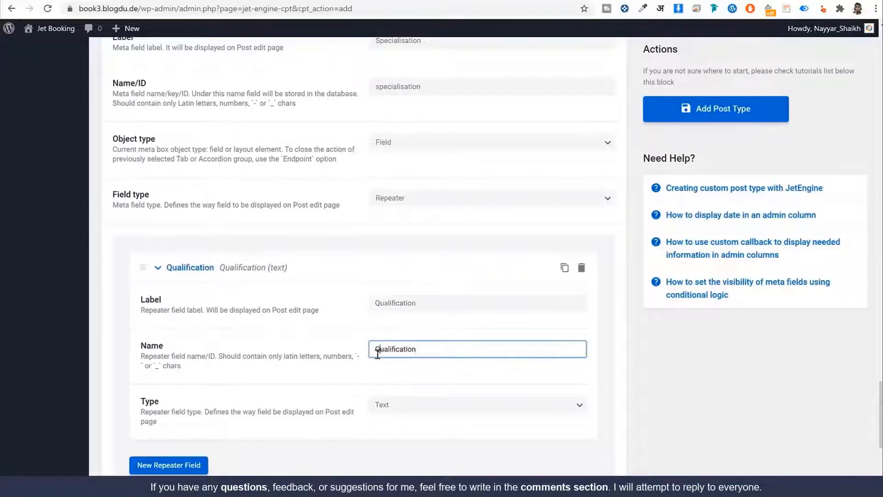
left_click_drag(379, 350, 374, 351)
type("q")
double_click(434, 353)
left_click(449, 373)
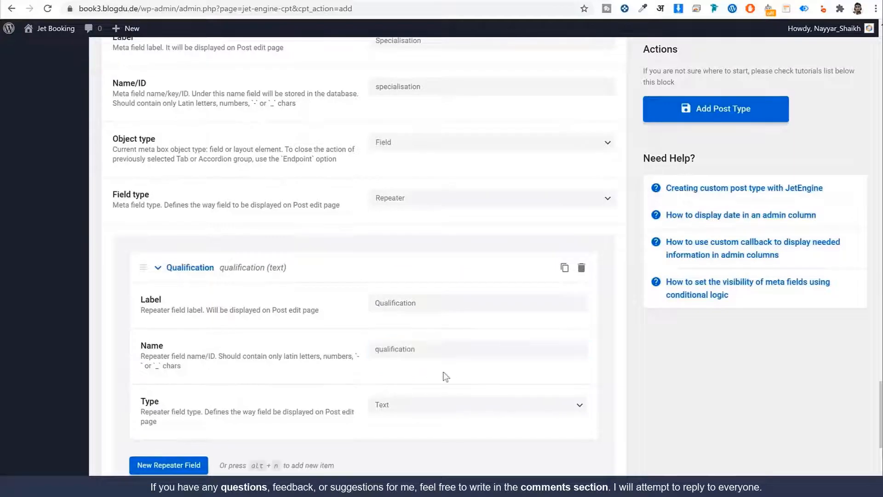
Collapse the Specialisation settings and save the Doctors post type
scroll(419, 397, "down", 1)
scroll(418, 396, "down", 5)
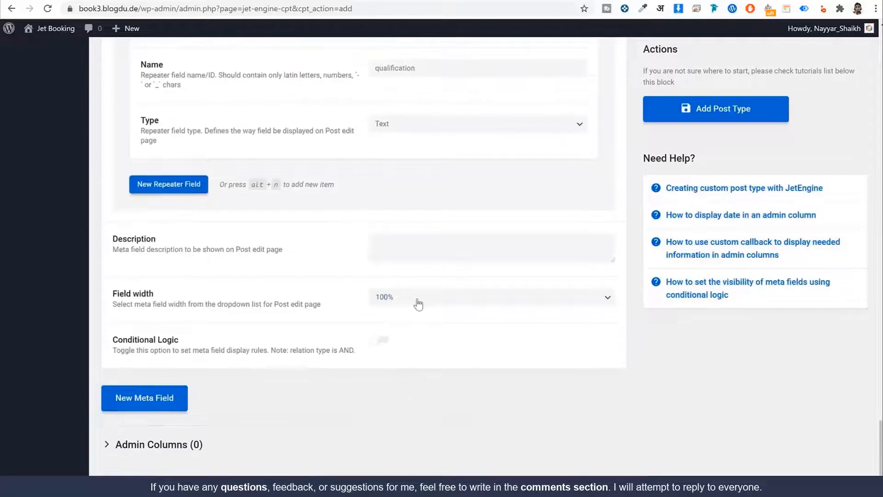
scroll(423, 321, "up", 8)
scroll(424, 321, "up", 3)
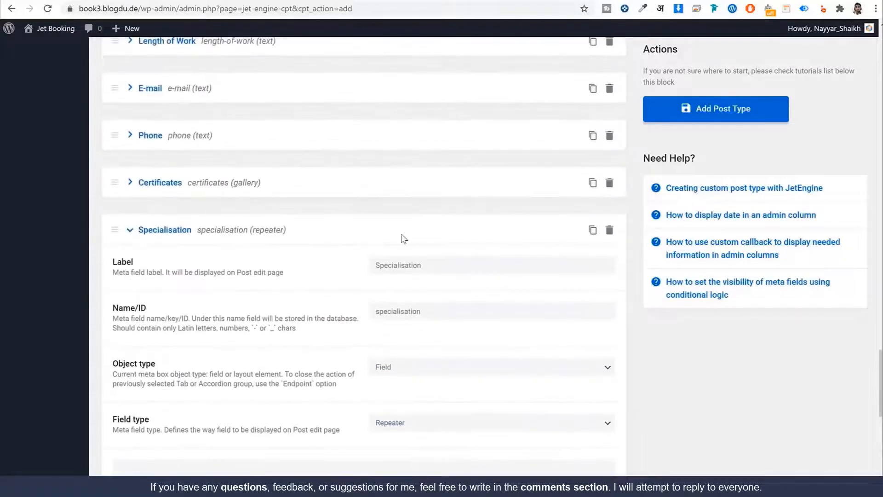
left_click(146, 231)
scroll(422, 282, "up", 3)
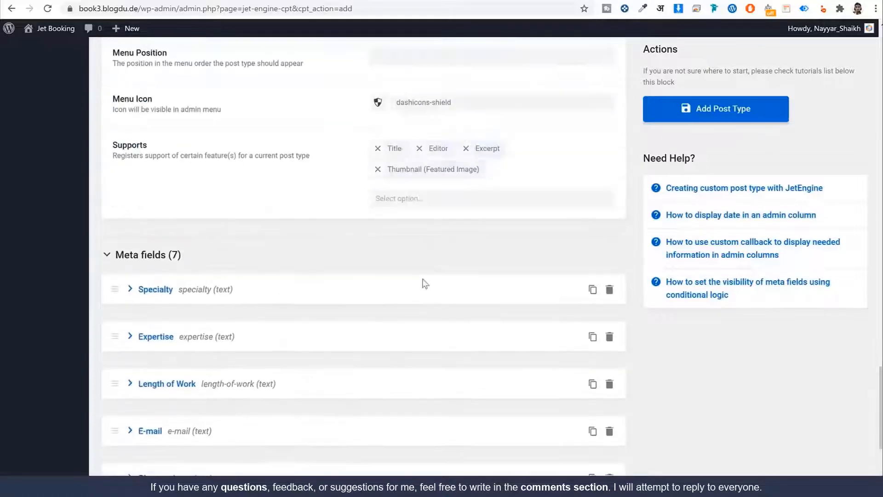
left_click(738, 118)
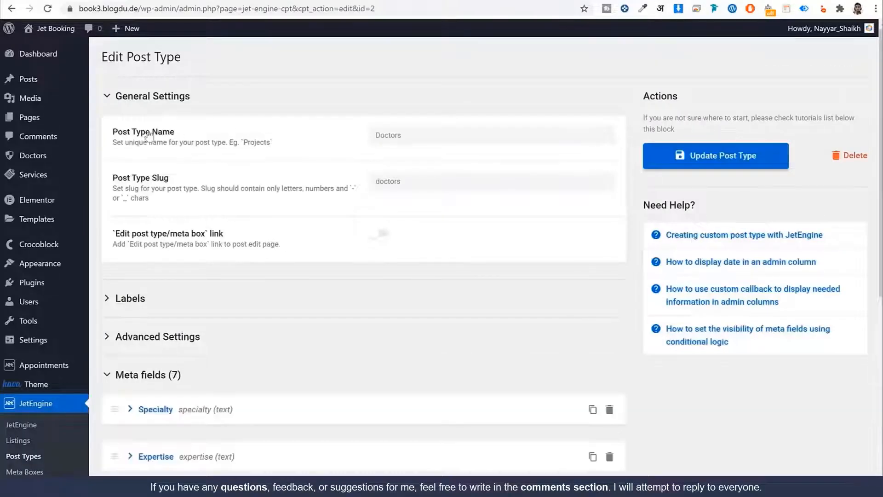
Start a new Doctor post and show its post settings panel
mouse_move(42, 158)
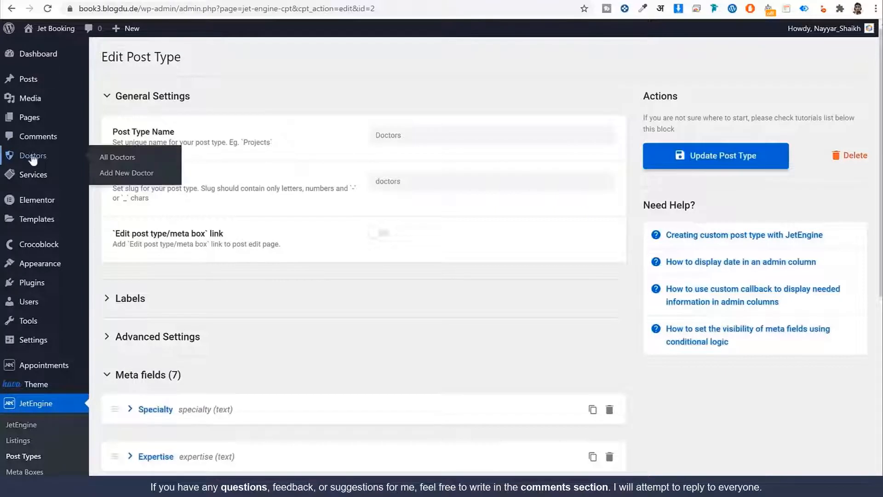
left_click(122, 177)
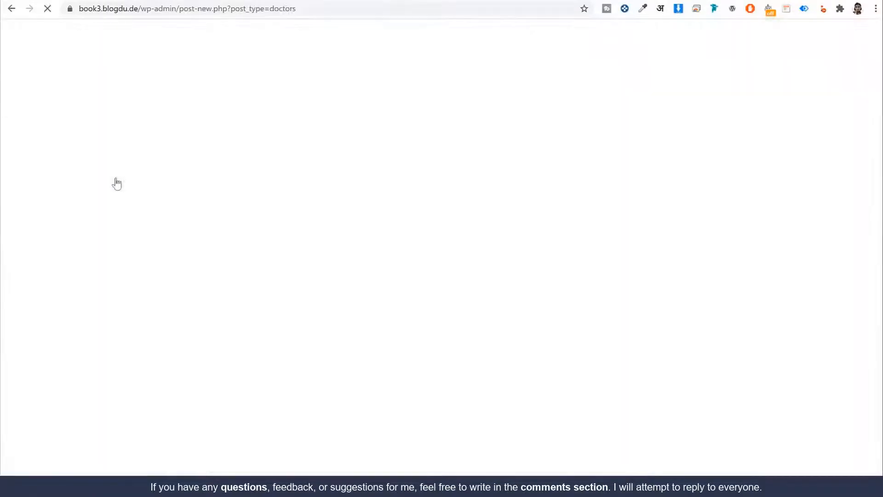
left_click(164, 147)
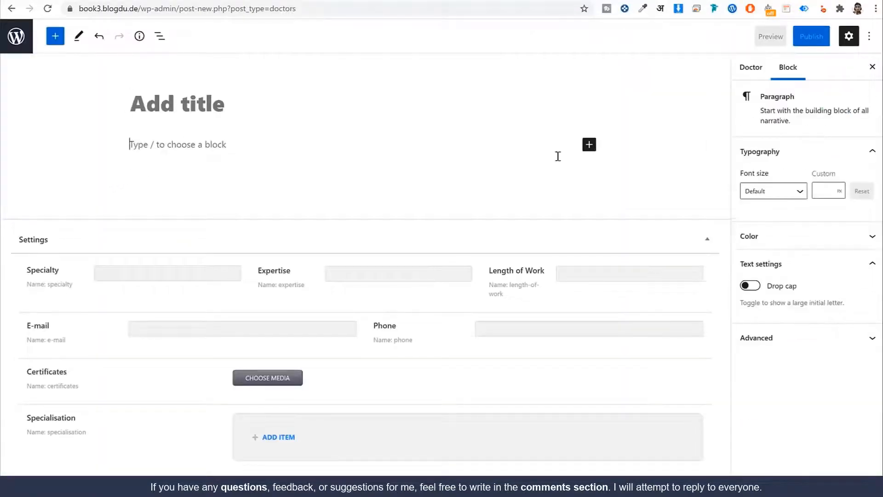
left_click(761, 72)
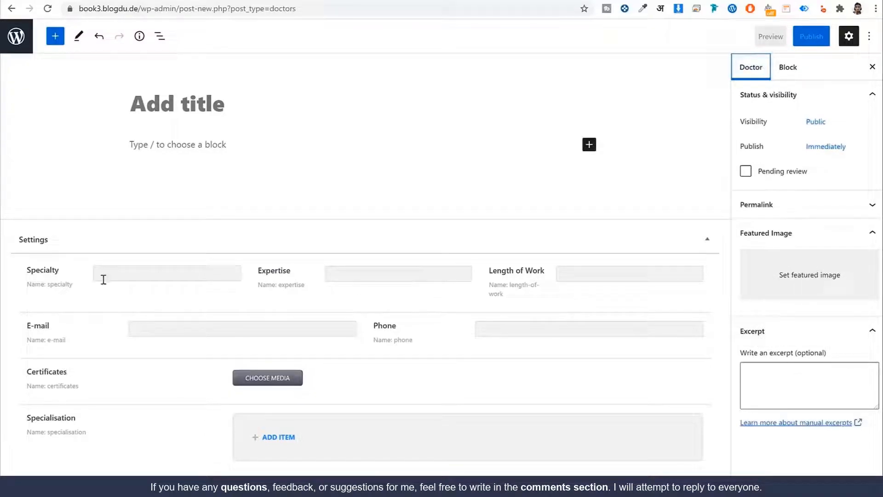
Review the Specialty, Expertise, E-mail and Certificates fields, then leave without saving
double_click(60, 271)
left_click_drag(305, 273, 258, 270)
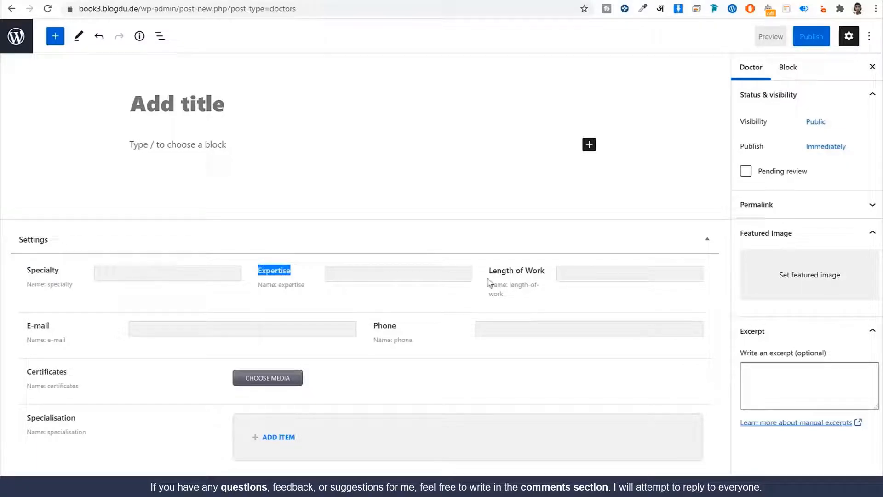
left_click_drag(26, 325, 50, 326)
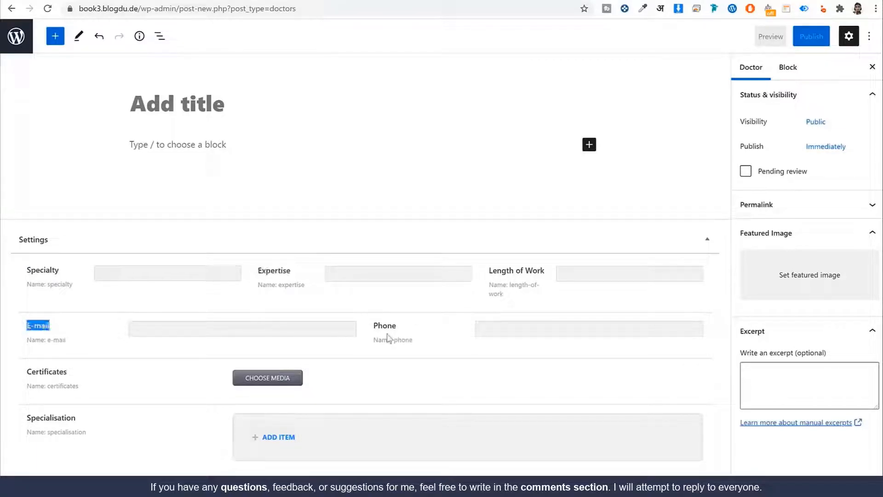
double_click(32, 372)
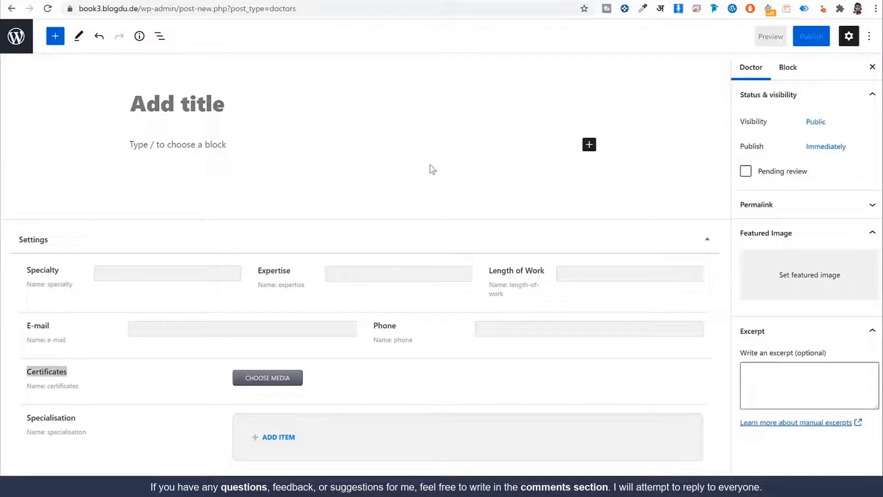
left_click(17, 40)
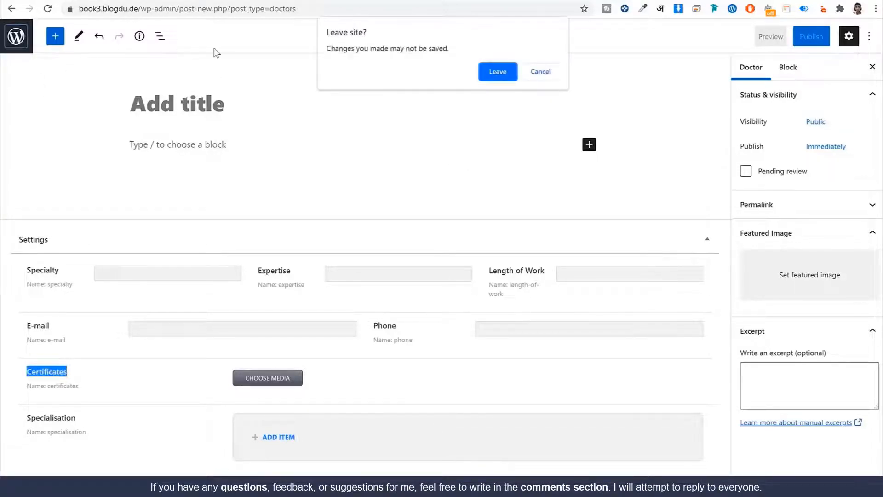
key("Return")
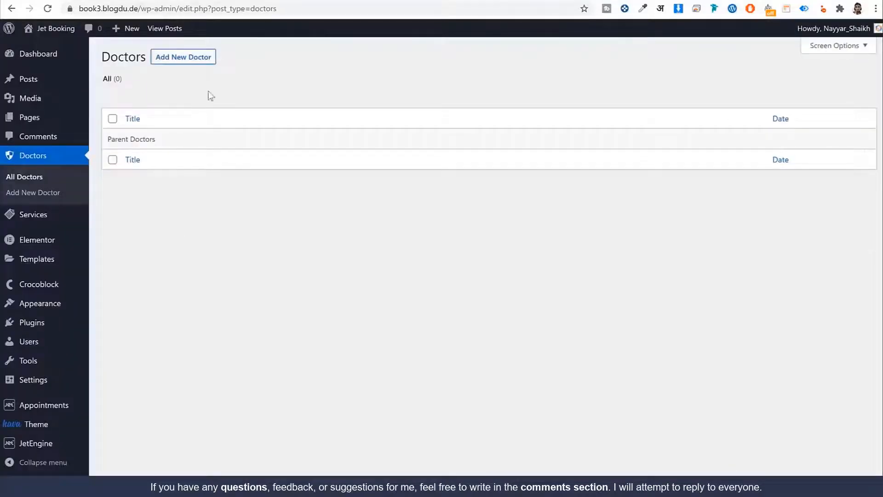
In the JetAppointment wizard, use Services for services and Doctors as providers, then go to Step 2
mouse_move(47, 407)
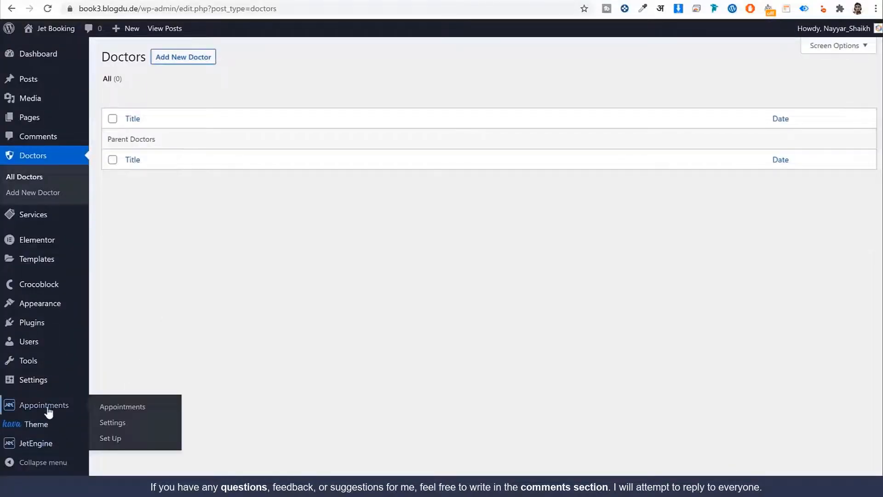
left_click(111, 439)
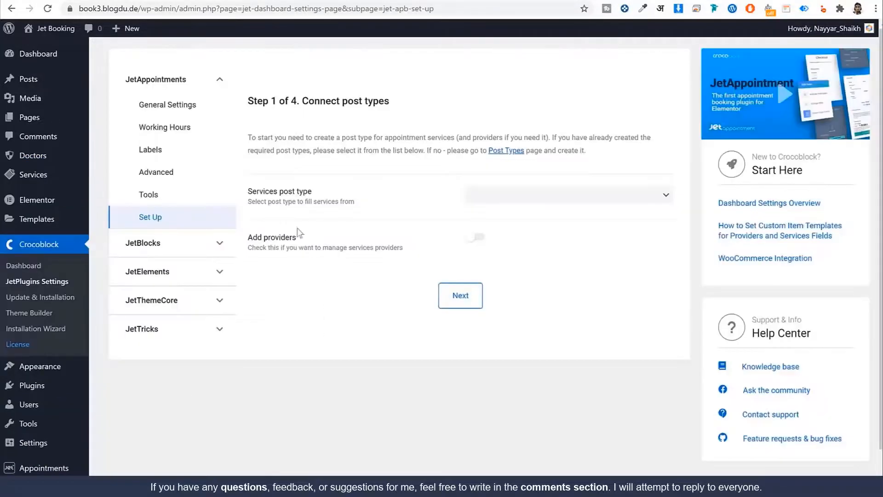
left_click_drag(249, 198, 321, 196)
left_click(341, 197)
left_click(515, 195)
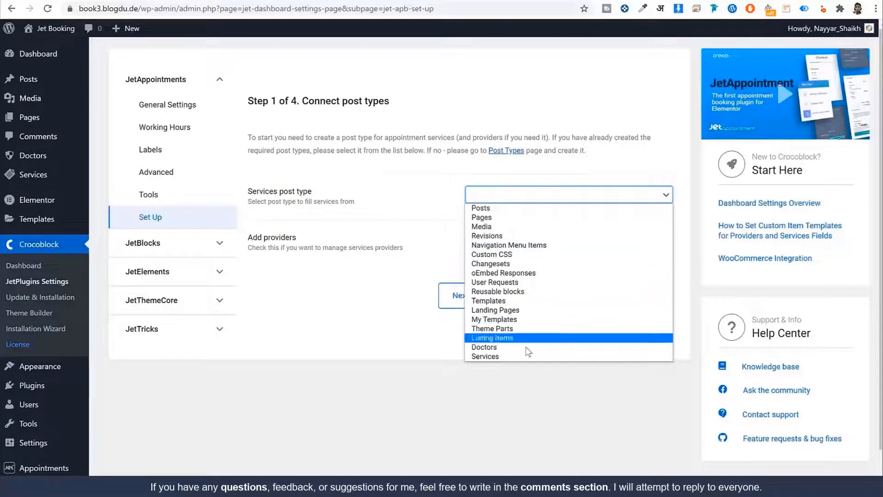
left_click(515, 357)
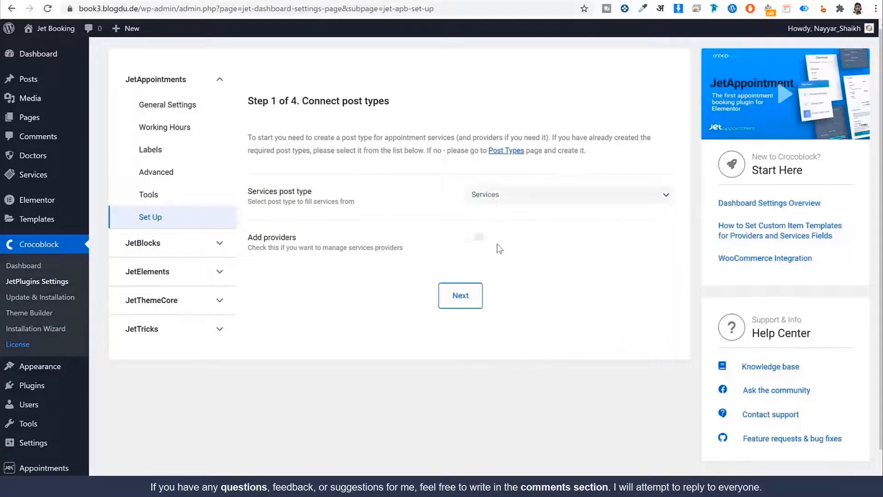
left_click(480, 237)
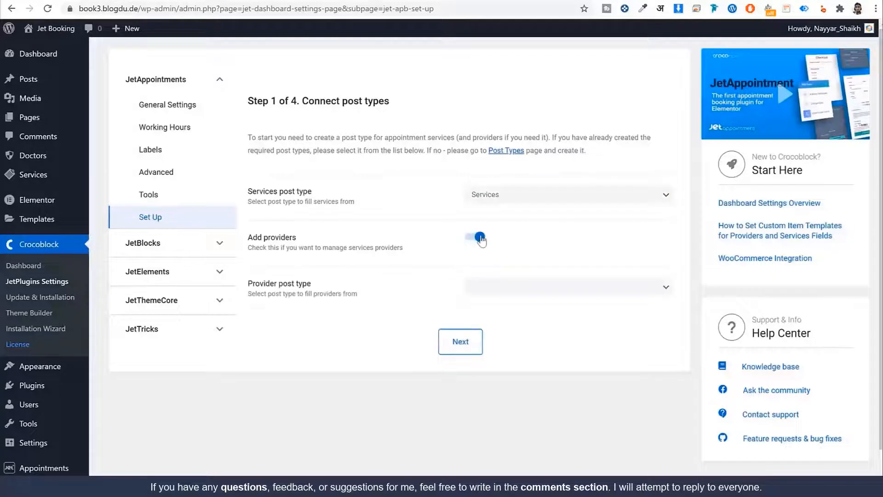
left_click(522, 294)
left_click(504, 439)
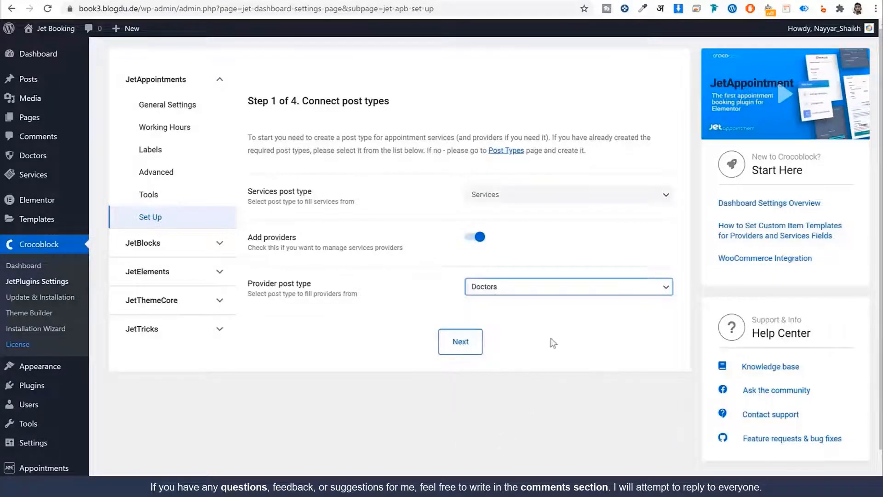
left_click(553, 343)
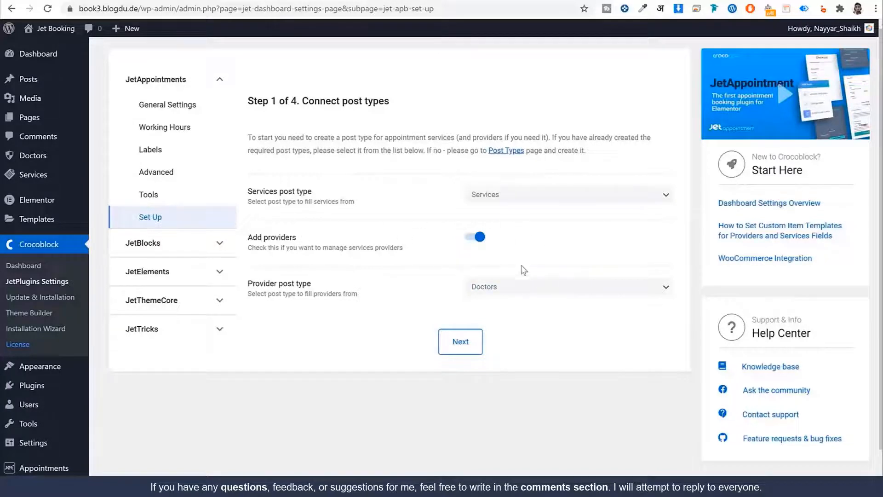
left_click(474, 346)
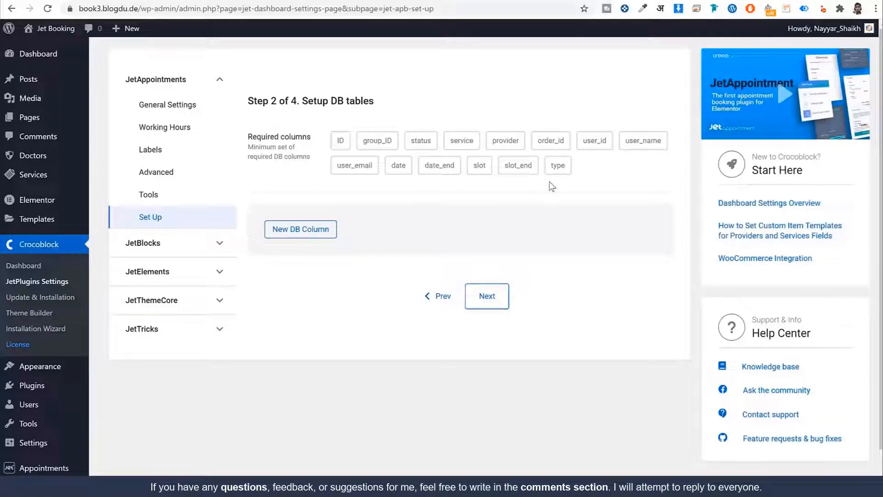
Add extra DB columns Phone and Comments, then continue to Step 3
left_click(320, 234)
left_click(546, 274)
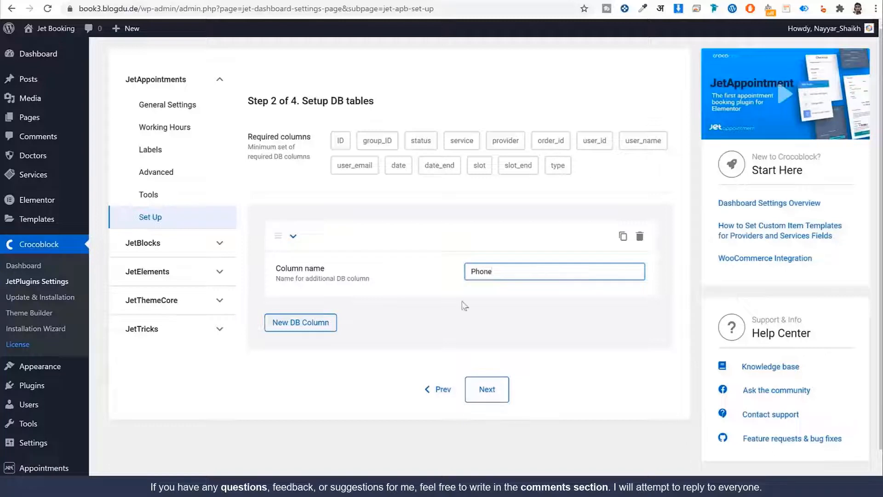
type("Phone")
left_click(437, 322)
left_click(303, 329)
left_click(489, 365)
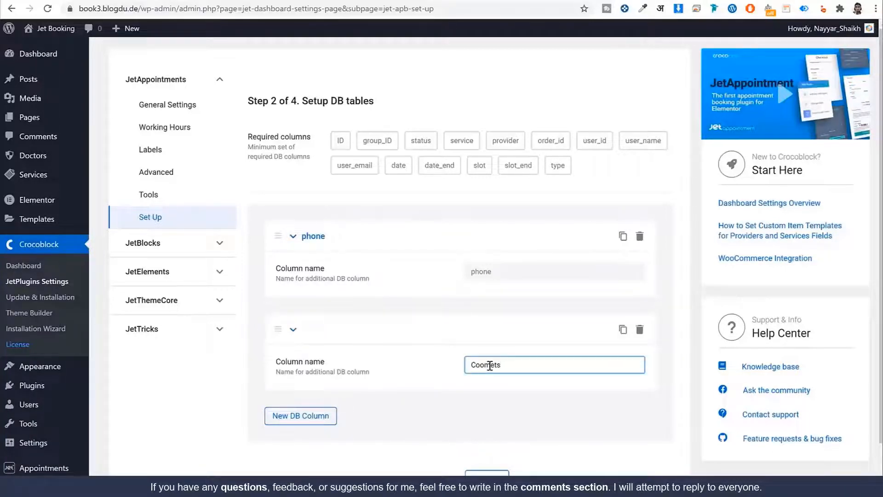
type("Comments")
left_click(496, 407)
scroll(503, 404, "down", 1)
left_click(500, 436)
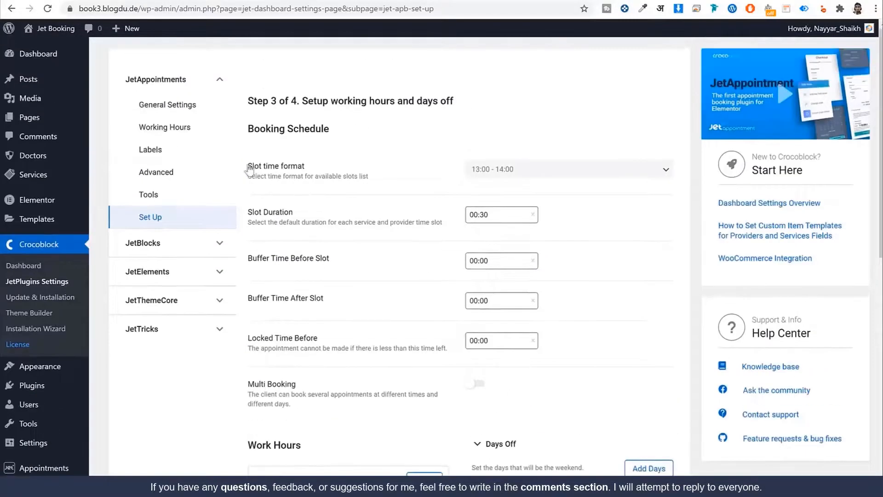
left_click_drag(245, 165, 331, 166)
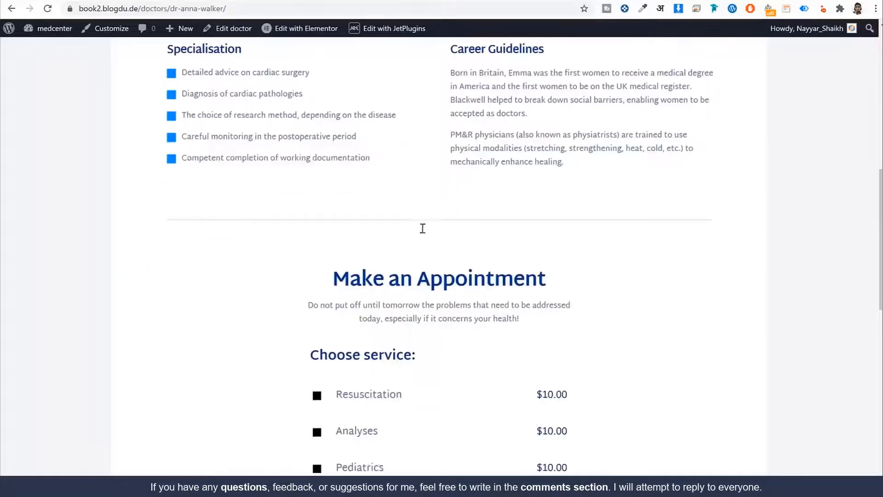
scroll(422, 228, "down", 5)
left_click(420, 276)
scroll(435, 309, "down", 5)
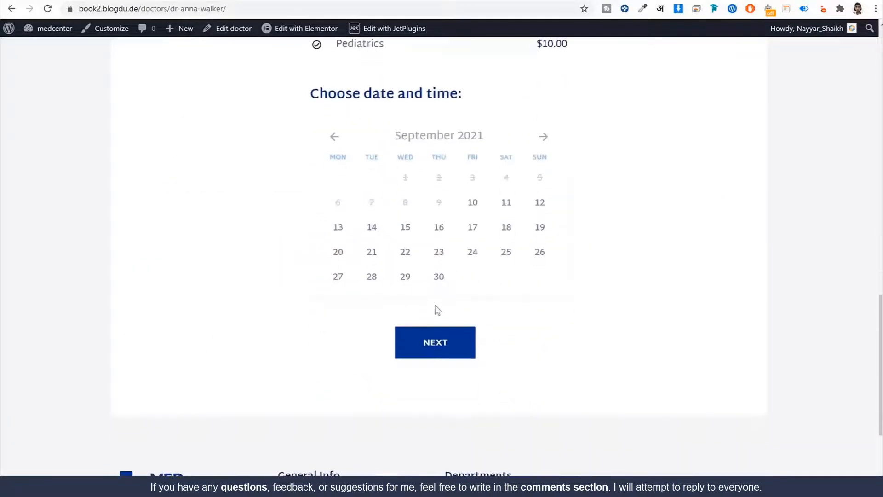
left_click(439, 228)
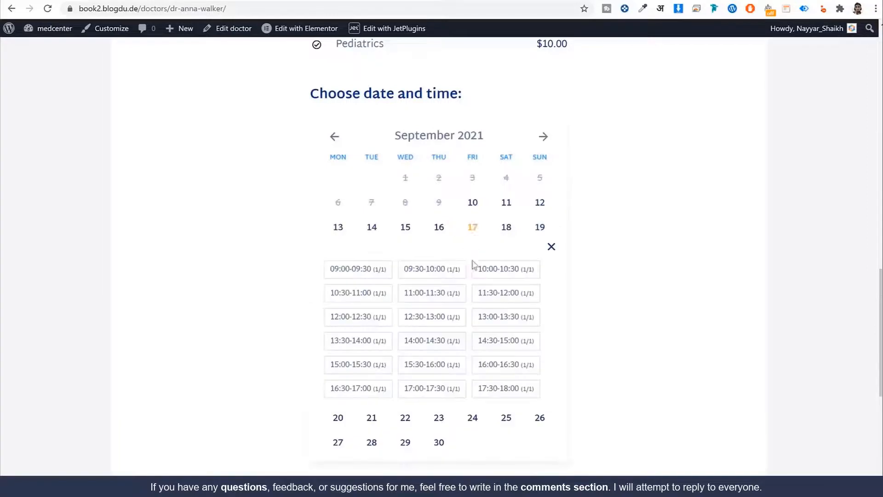
scroll(442, 230, "down", 1)
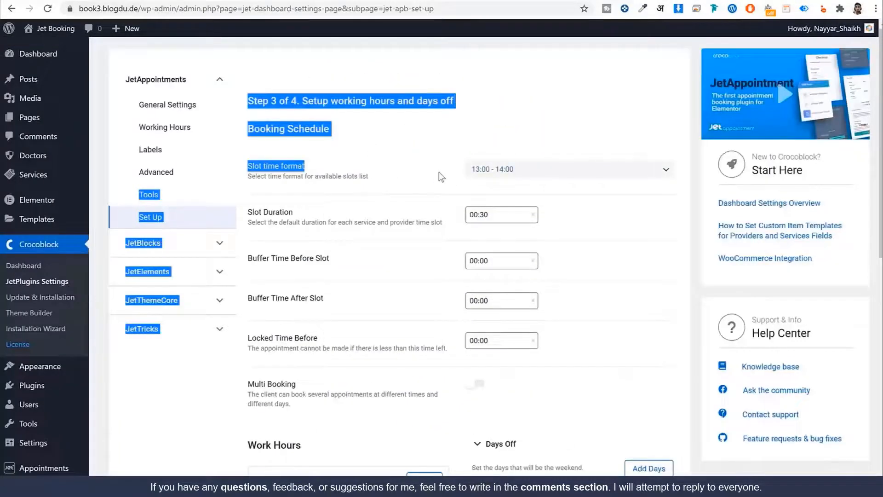
left_click(440, 175)
left_click(500, 174)
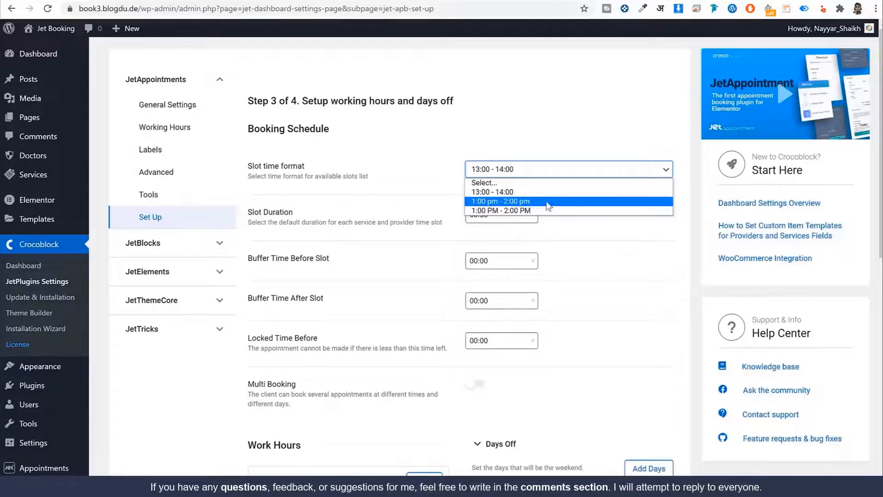
left_click(531, 192)
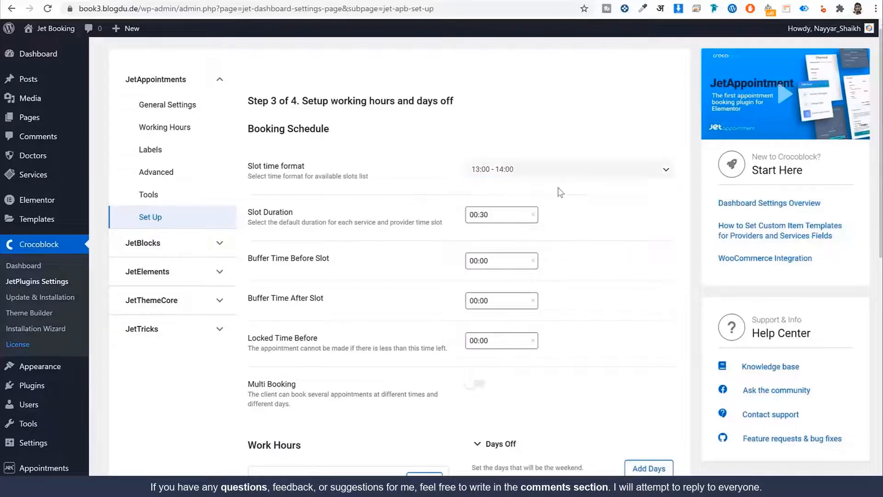
scroll(589, 202, "down", 1)
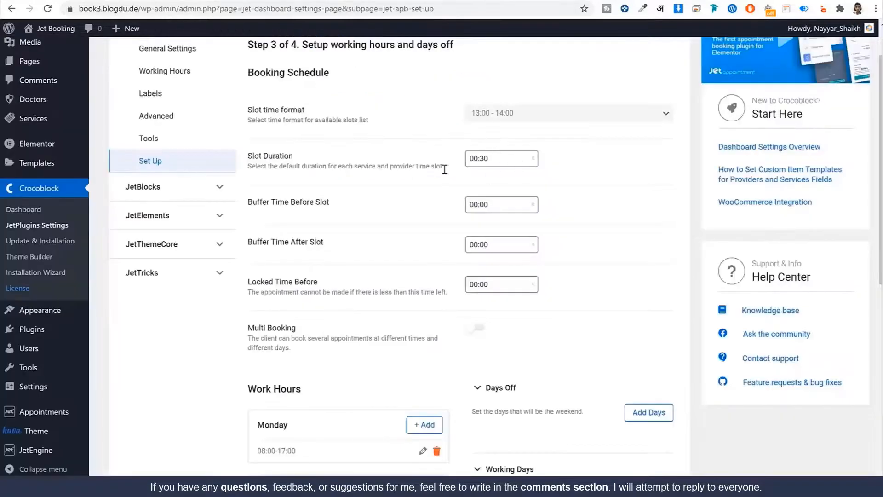
Set the Slot Duration to 01:00
left_click(479, 164)
left_click(575, 196)
left_click(476, 162)
left_click(477, 187)
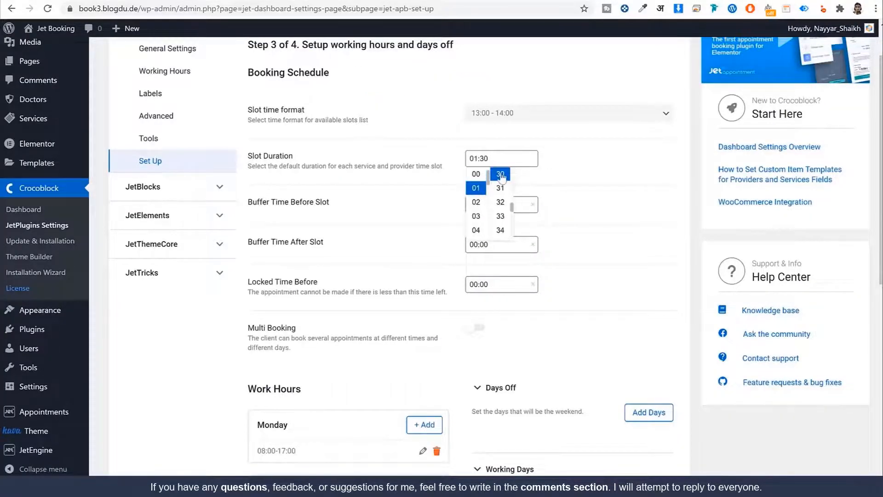
left_click(484, 160)
left_click_drag(511, 202, 511, 171)
left_click(500, 187)
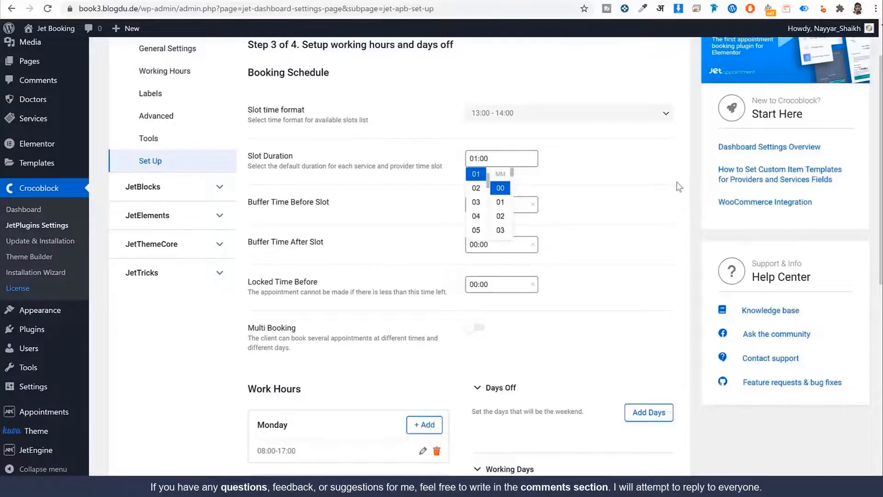
left_click(677, 187)
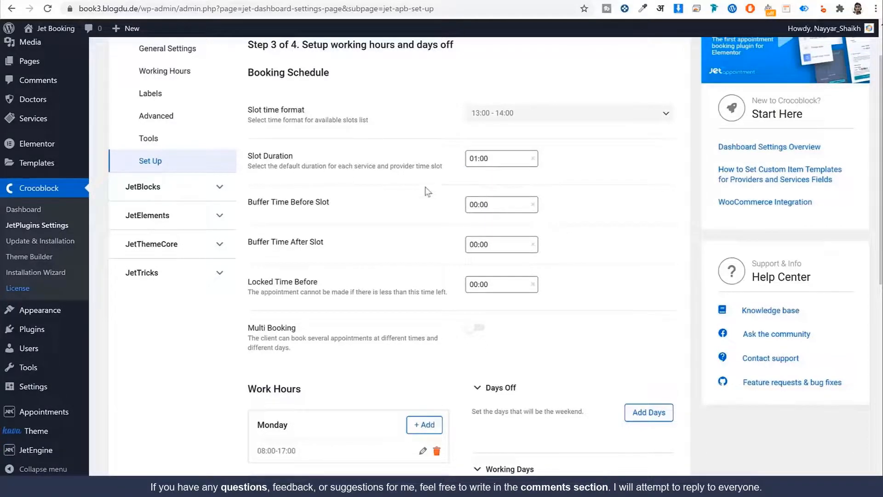
Turn on Multi Booking and set the maximum slot count to 5
scroll(394, 213, "down", 1)
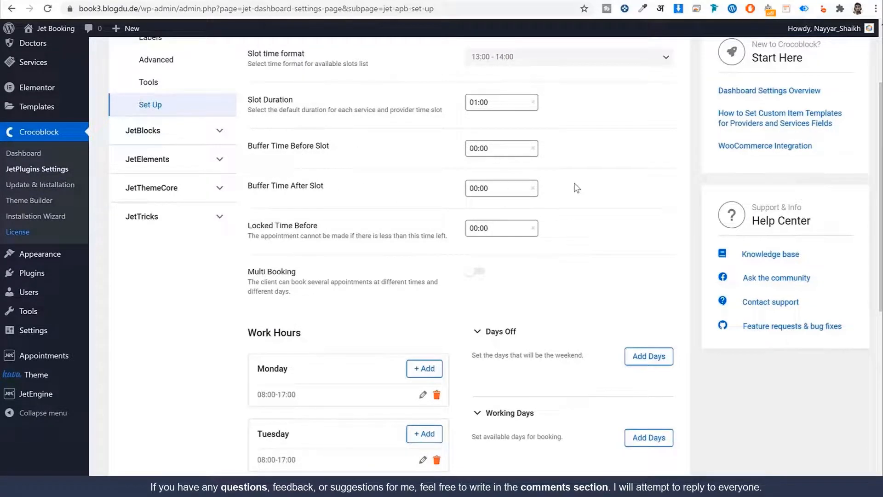
scroll(572, 191, "down", 2)
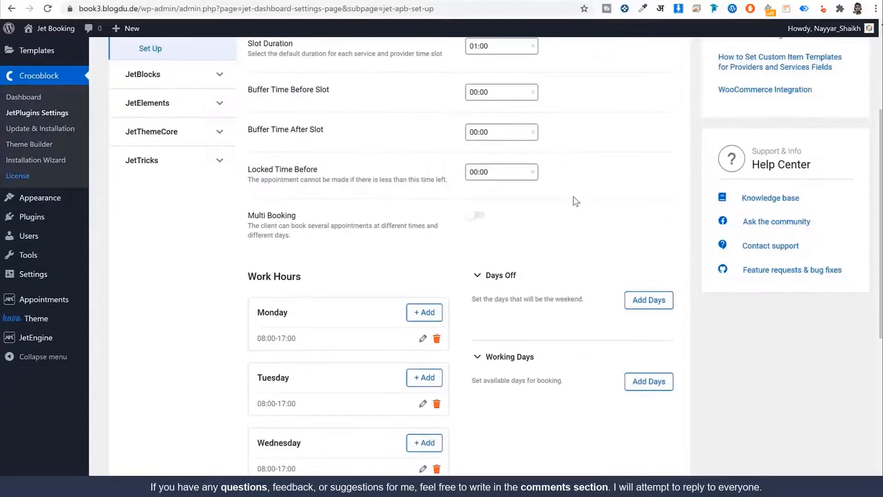
left_click(481, 162)
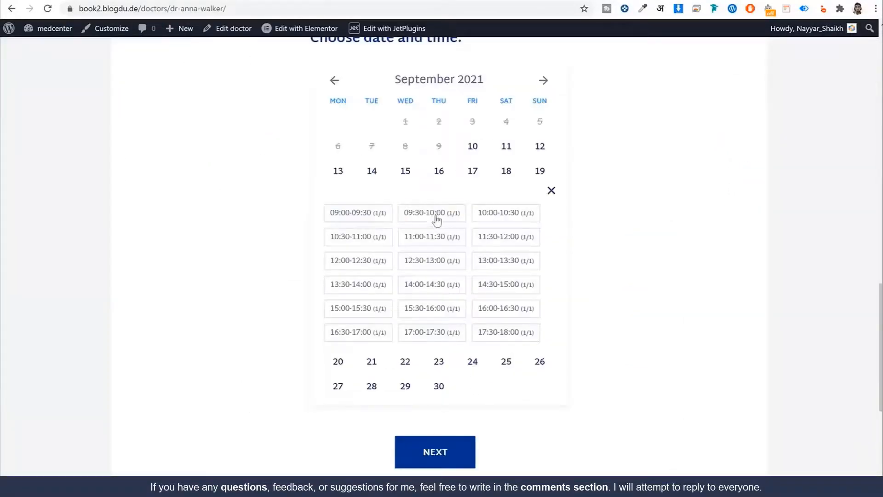
left_click(437, 220)
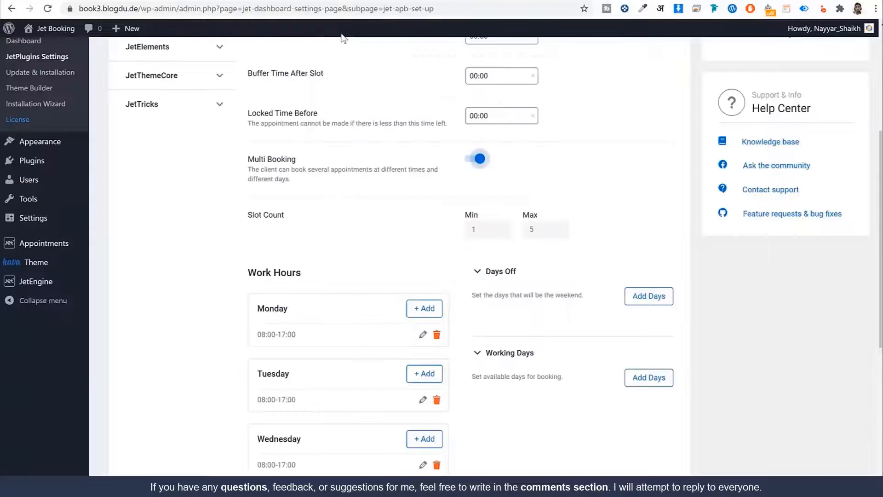
scroll(526, 195, "up", 3)
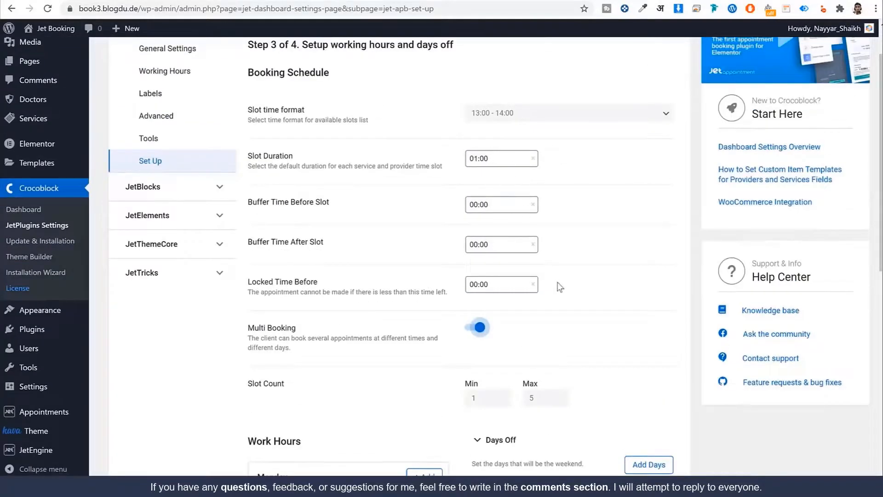
scroll(560, 287, "down", 4)
left_click(532, 229)
type("5")
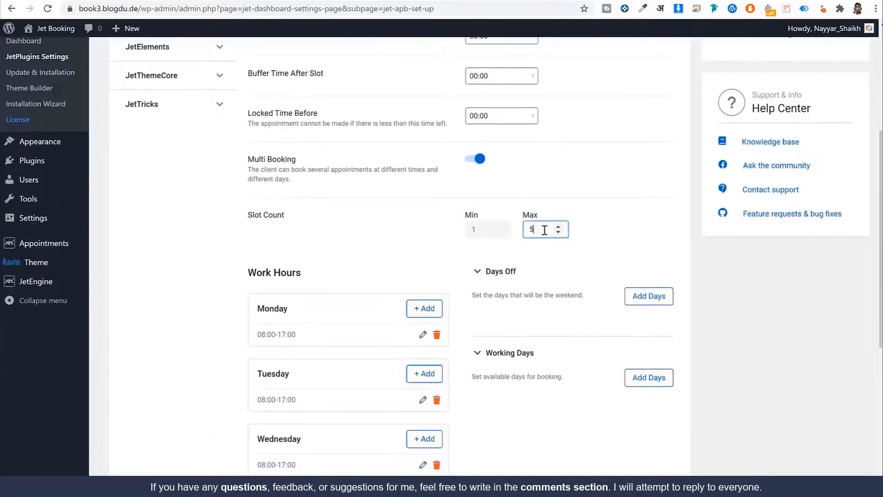